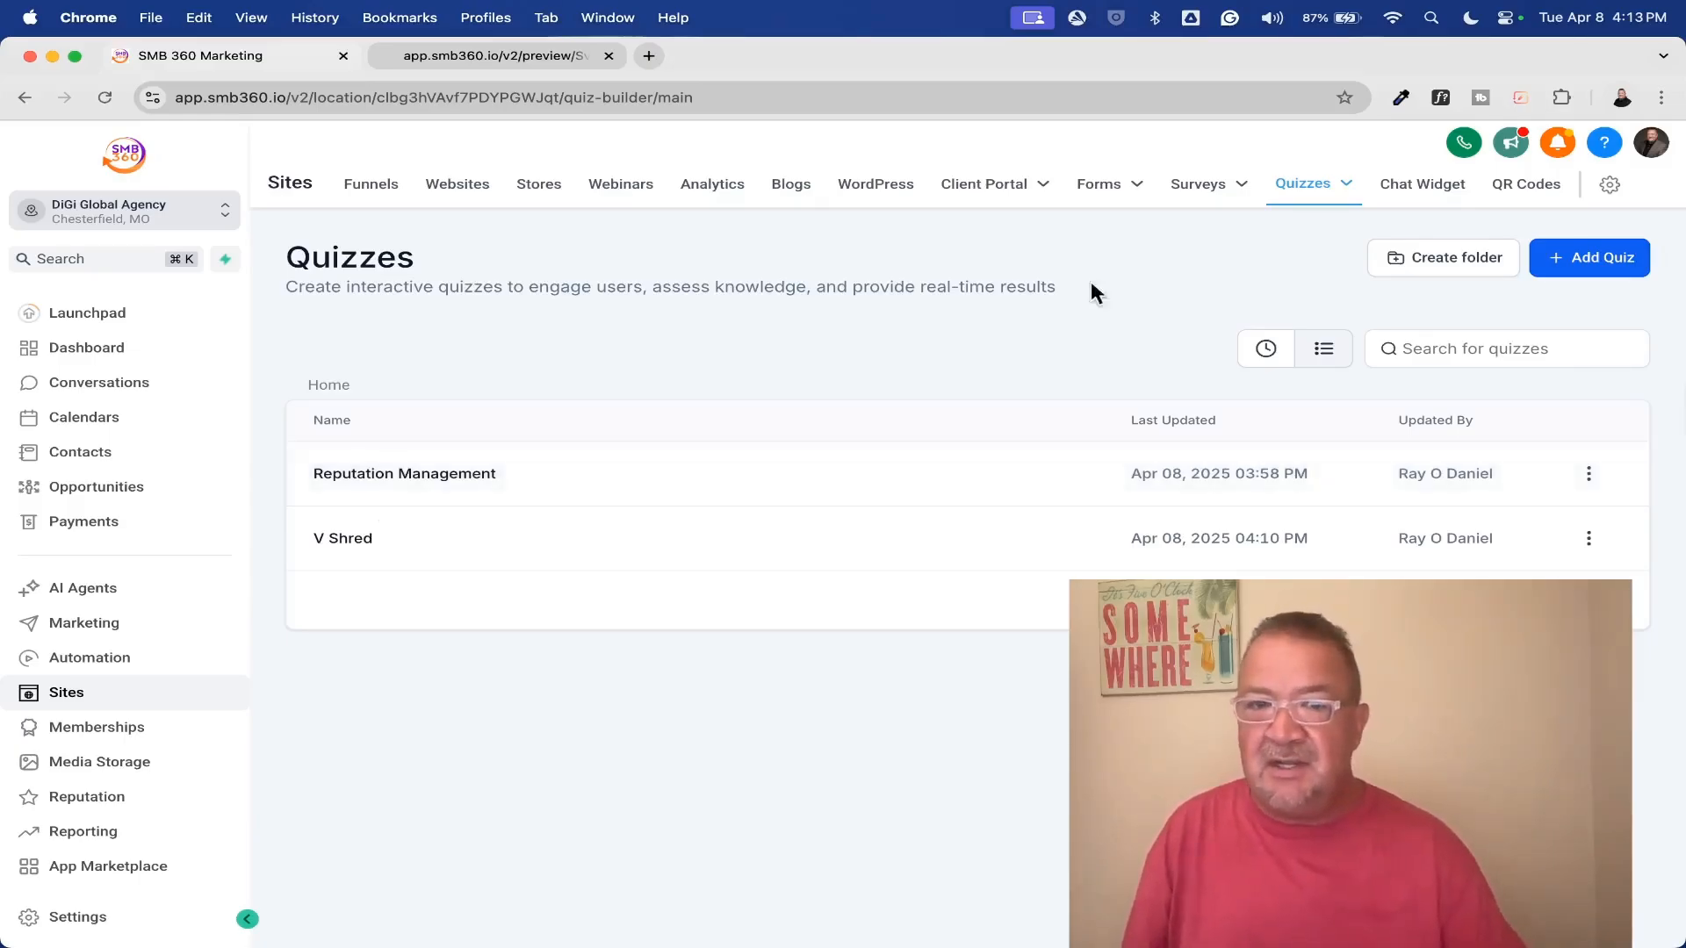
Create a new quiz and look through the available quick-add quiz elements
{"action": "left_click", "coordinate": [1589, 261]}
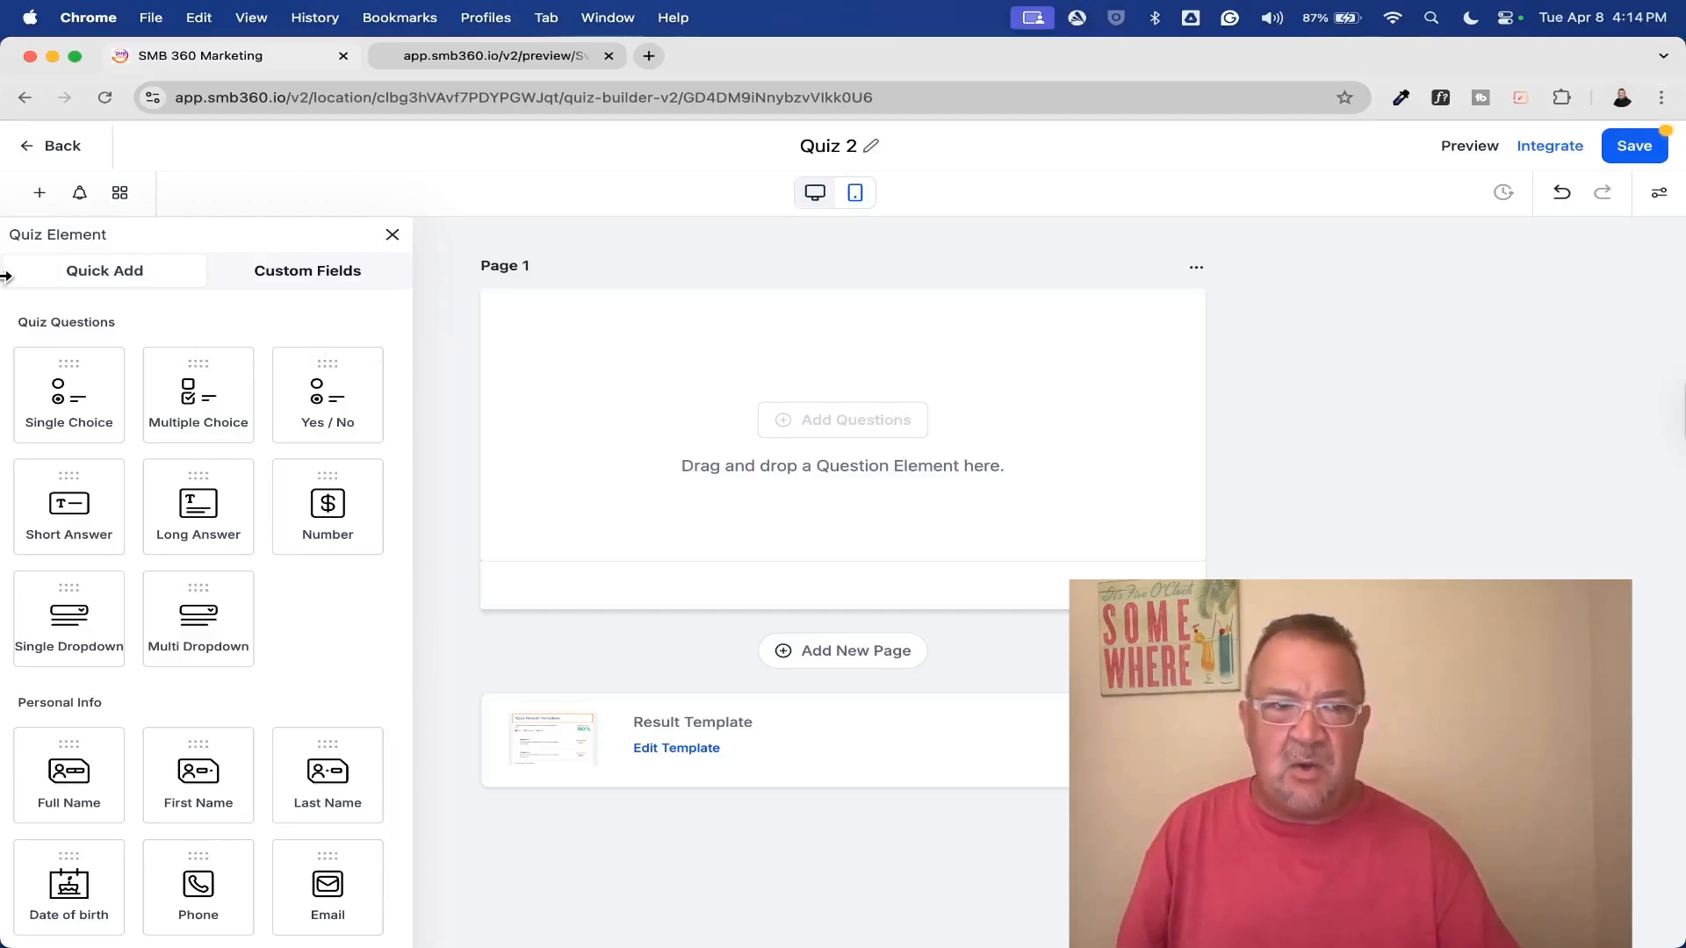
{"action": "left_click", "coordinate": [391, 235]}
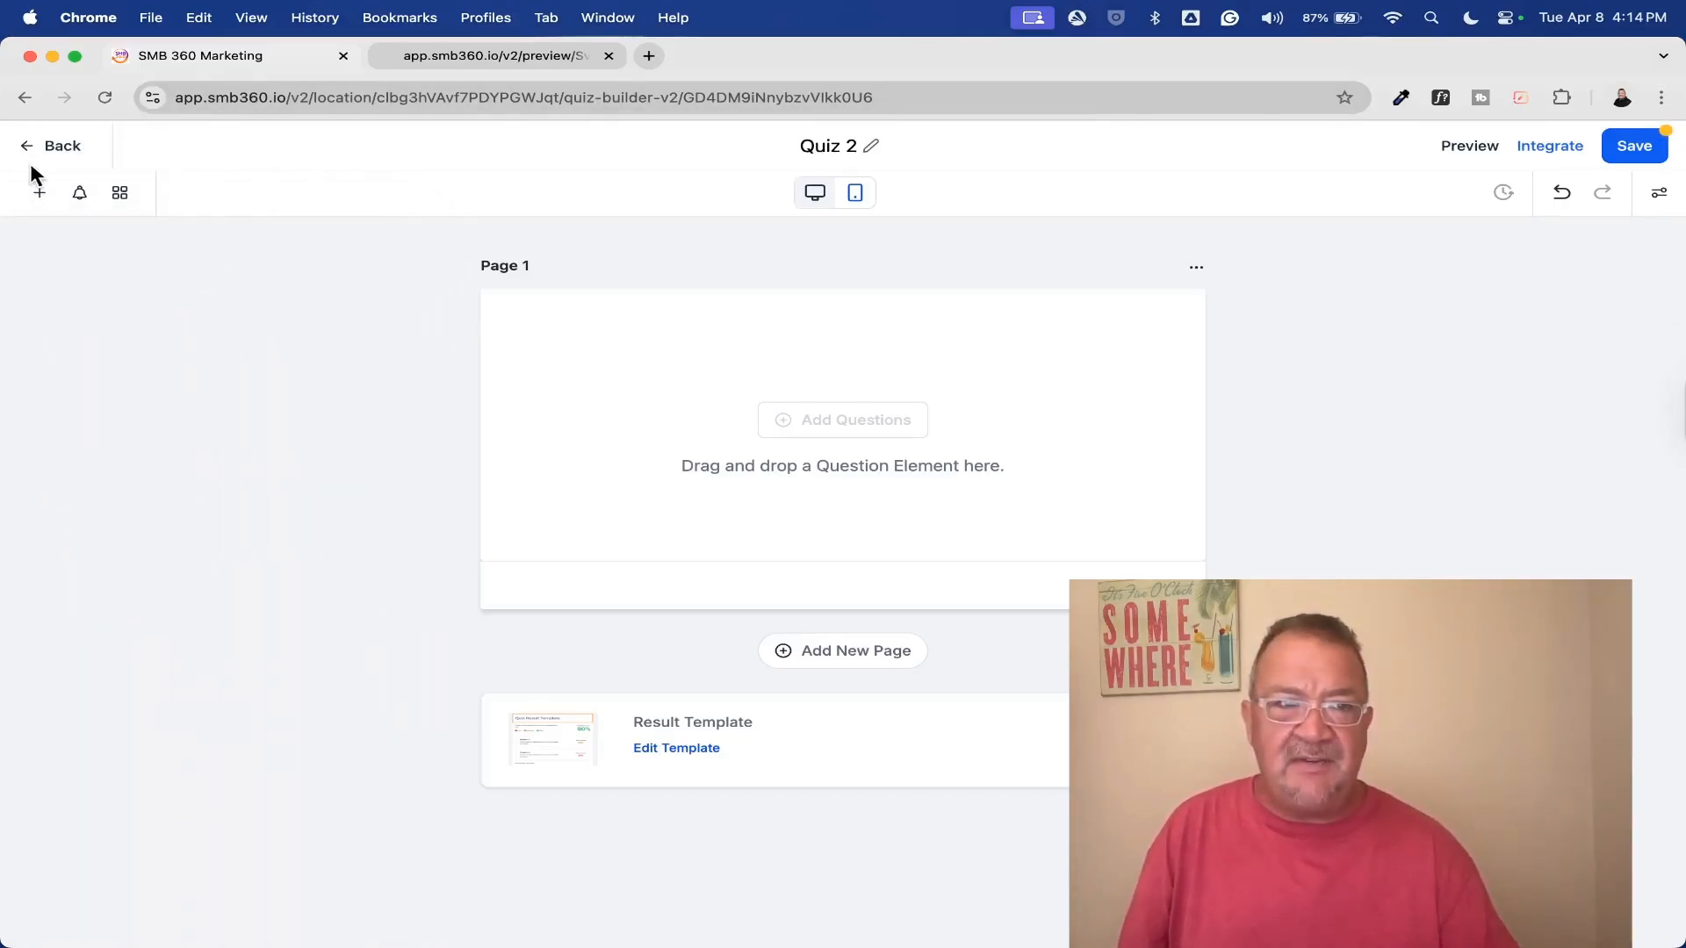
{"action": "left_click", "coordinate": [40, 195]}
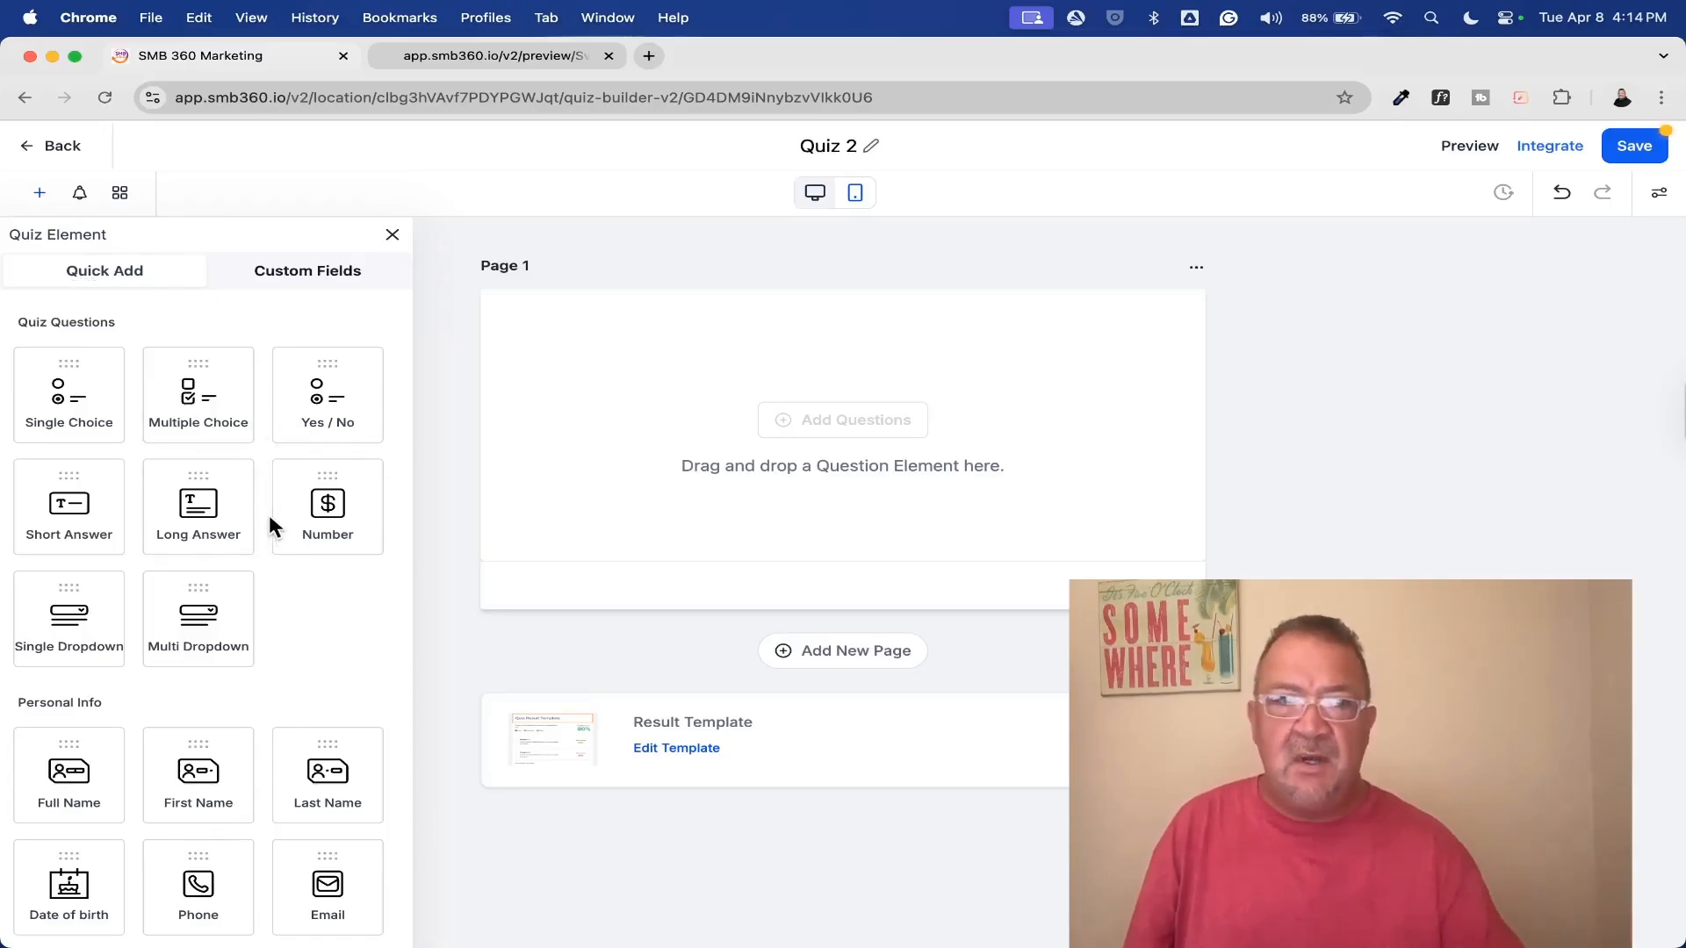
{"action": "scroll", "coordinate": [261, 557], "scroll_direction": "down", "scroll_amount": 4}
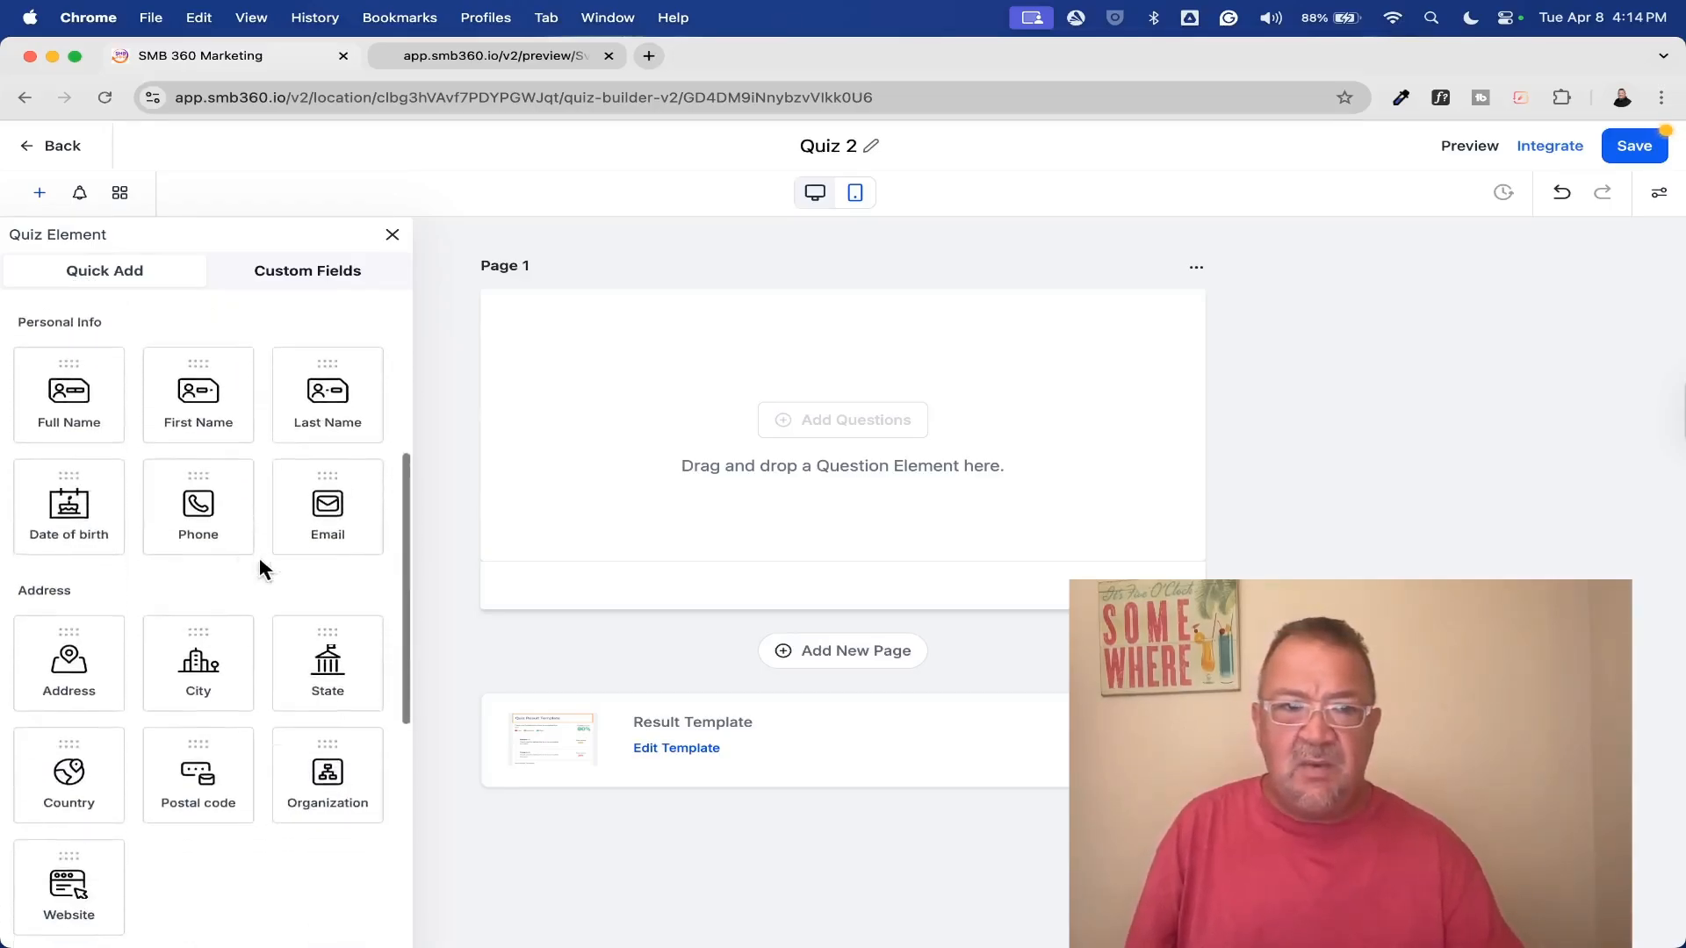
{"action": "scroll", "coordinate": [298, 550], "scroll_direction": "down", "scroll_amount": 9}
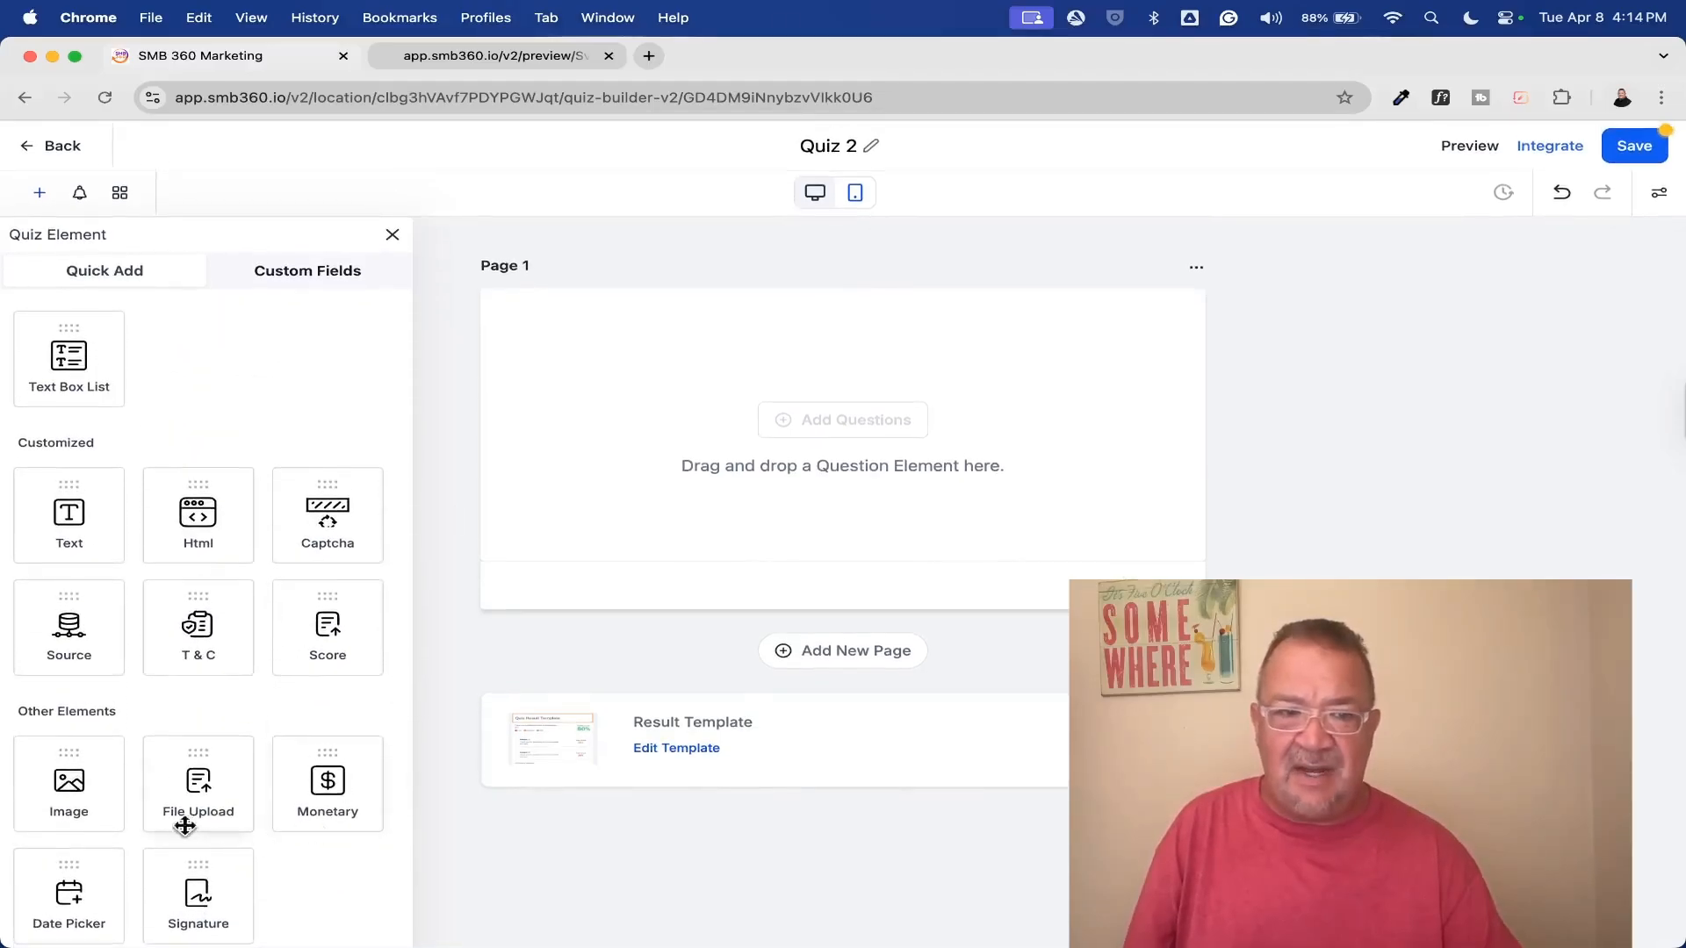
{"action": "scroll", "coordinate": [155, 709], "scroll_direction": "up", "scroll_amount": 12}
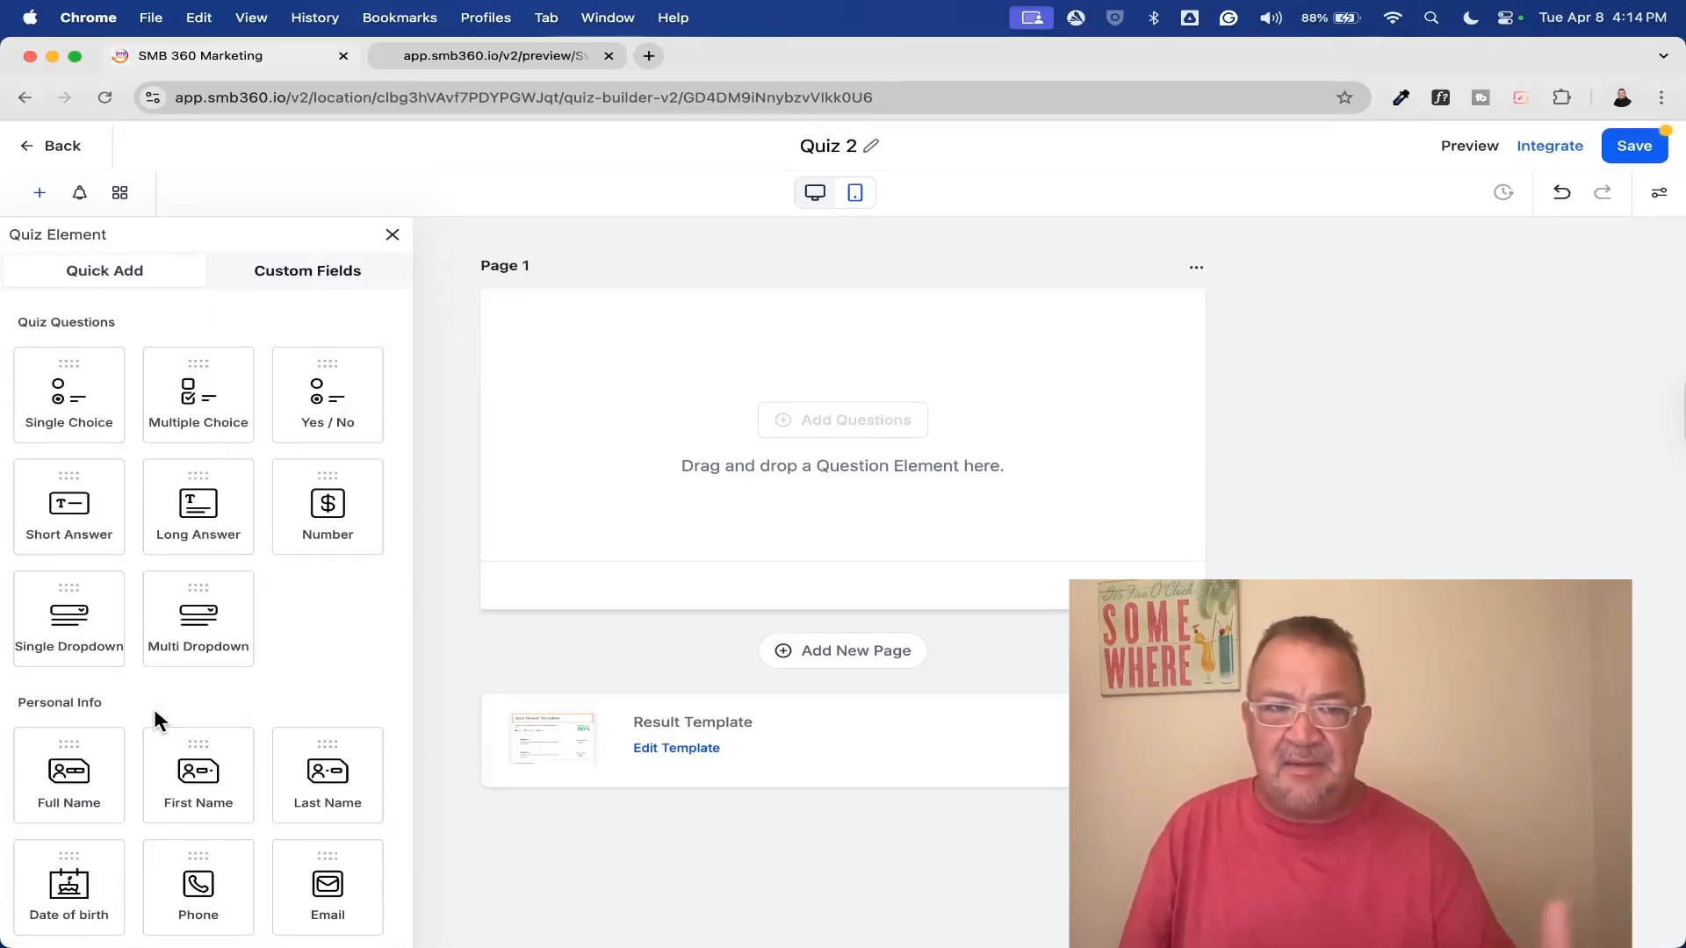
Check the contact custom field groups, close the leftover preview page, and return to the quick-add elements
{"action": "left_click", "coordinate": [266, 280]}
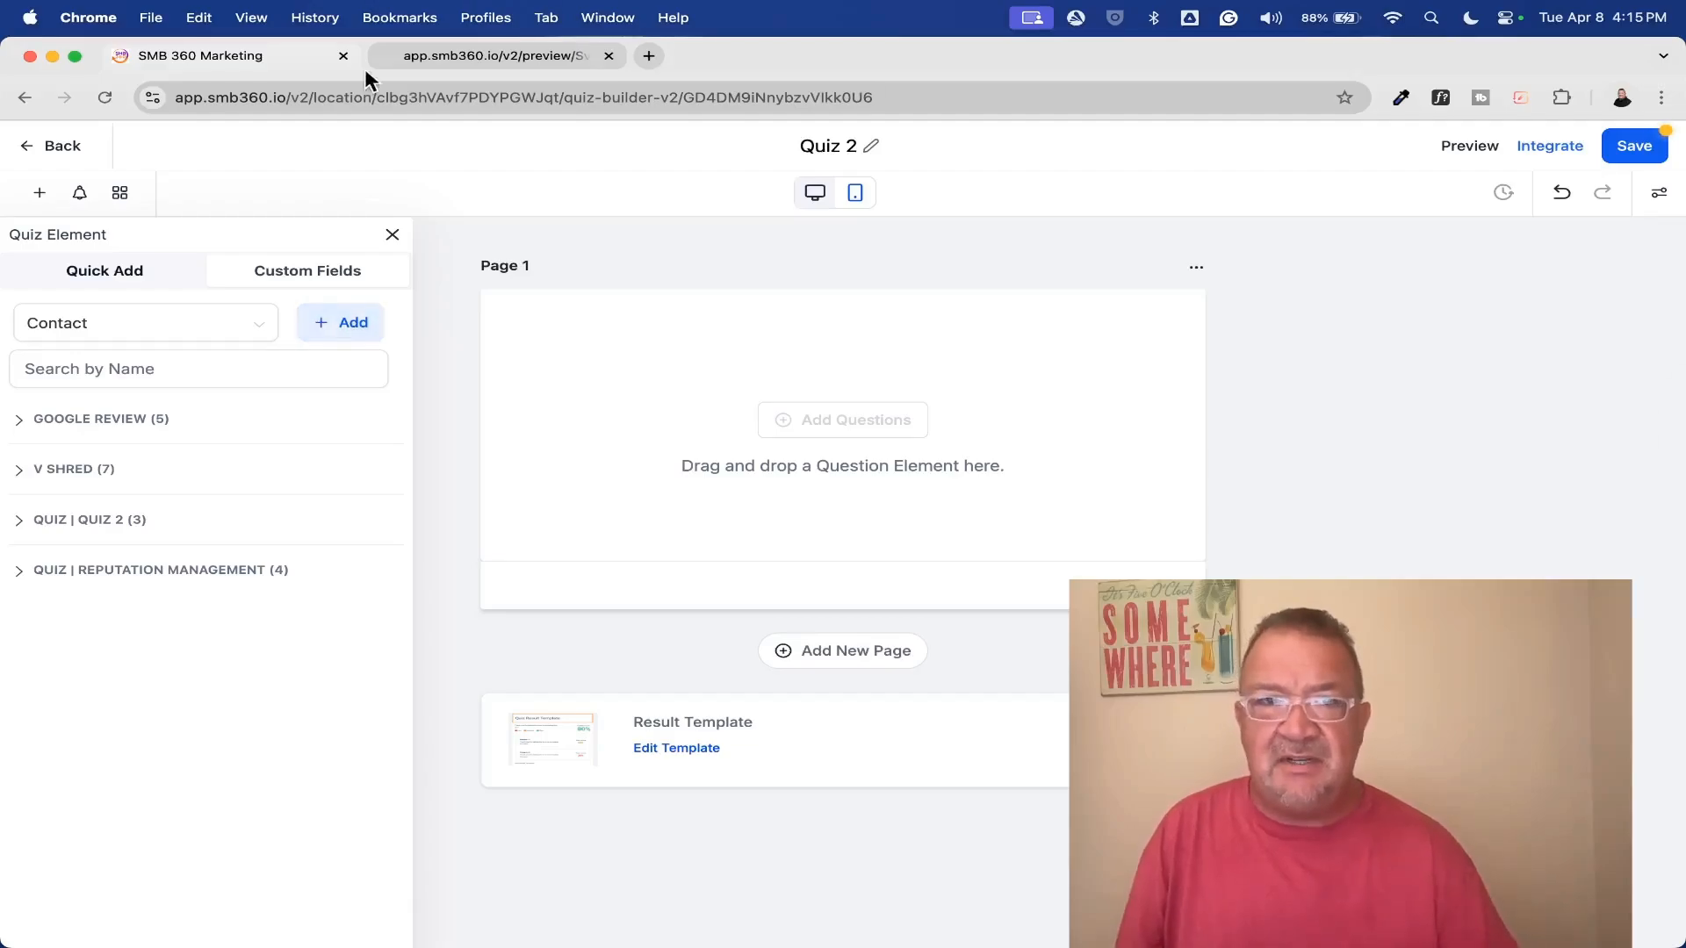
{"action": "left_click", "coordinate": [608, 56]}
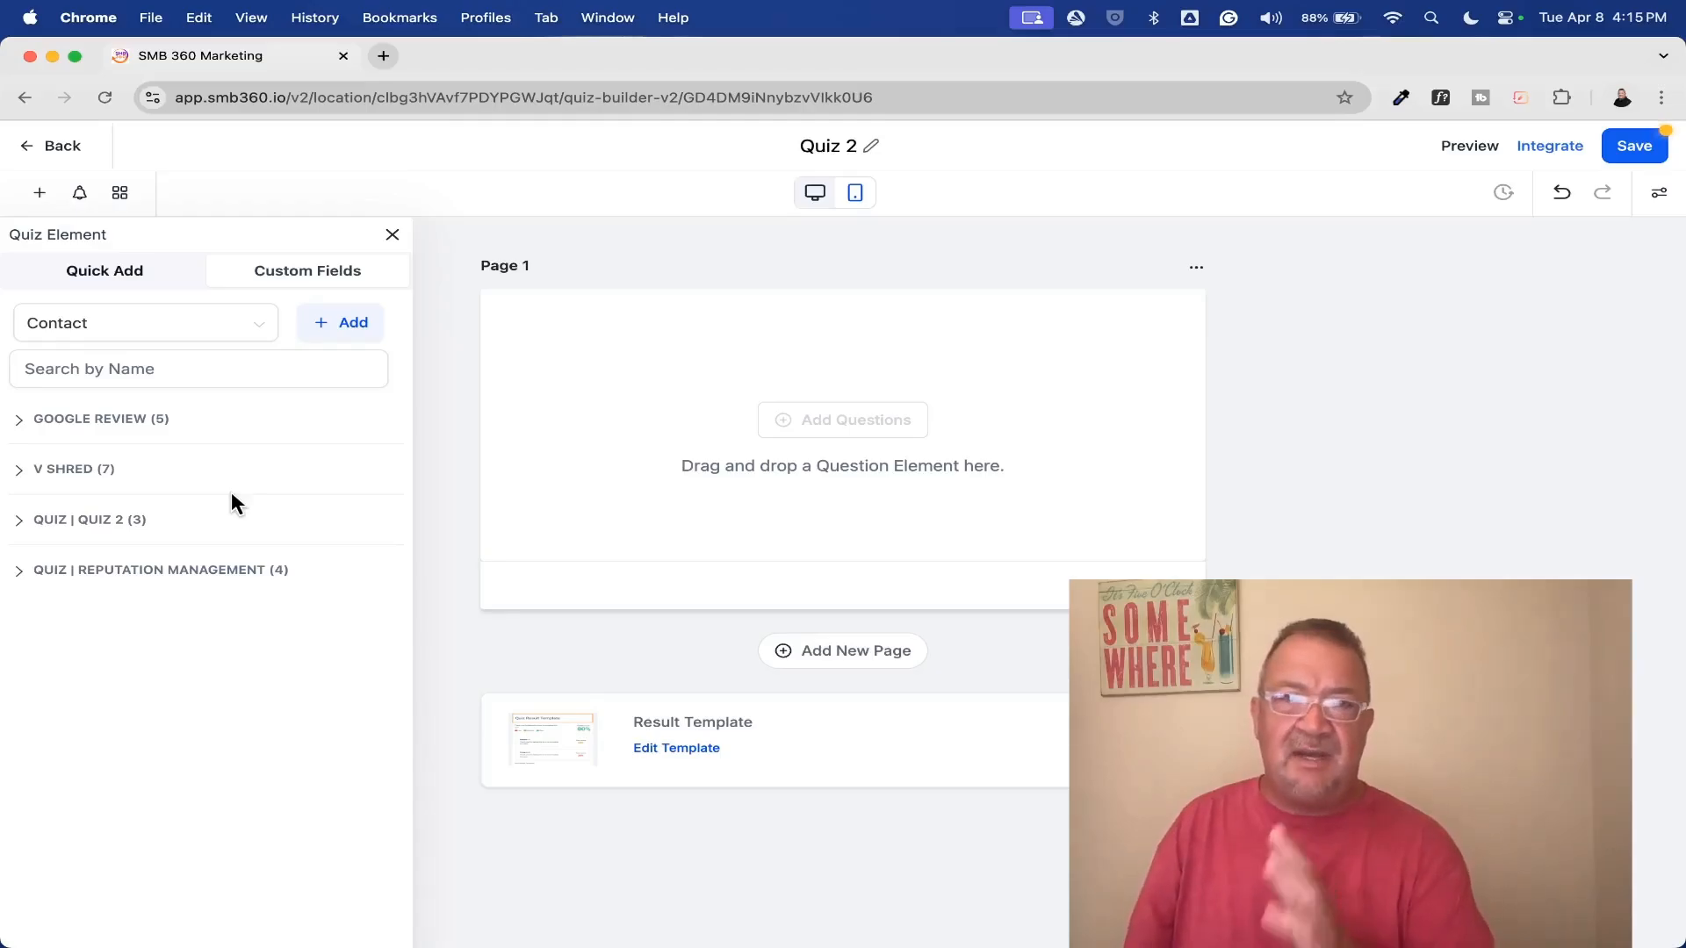
{"action": "left_click", "coordinate": [75, 274]}
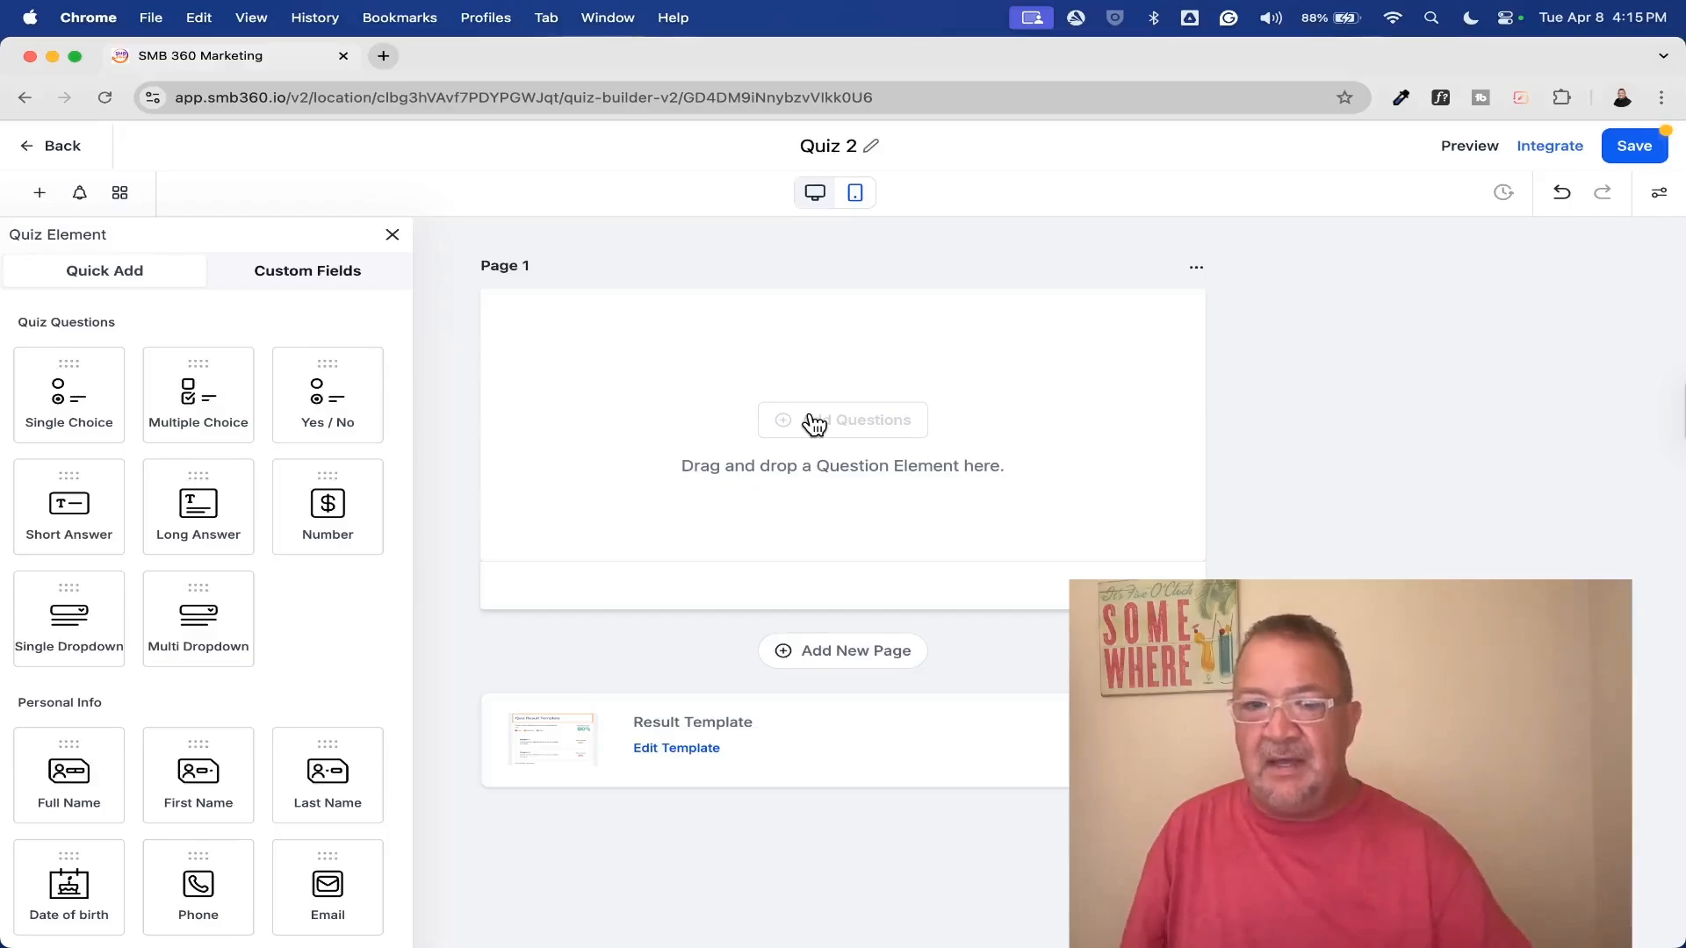
Add two new pages below the quiz's first page
{"action": "left_click", "coordinate": [835, 661]}
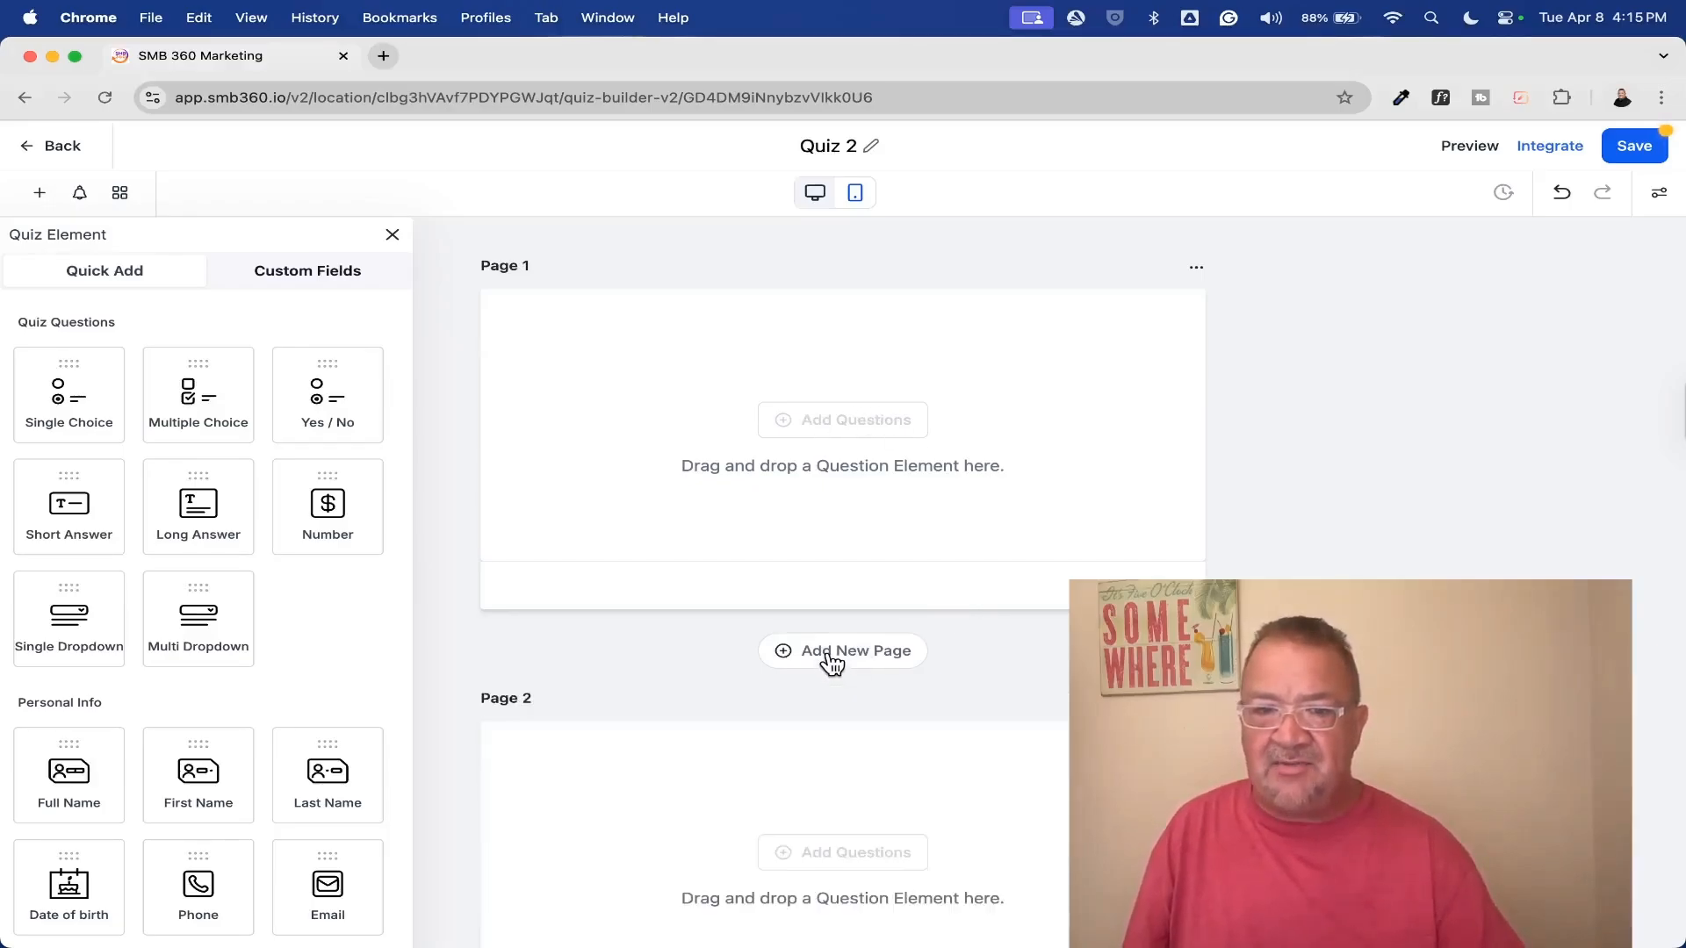
{"action": "left_click", "coordinate": [887, 645]}
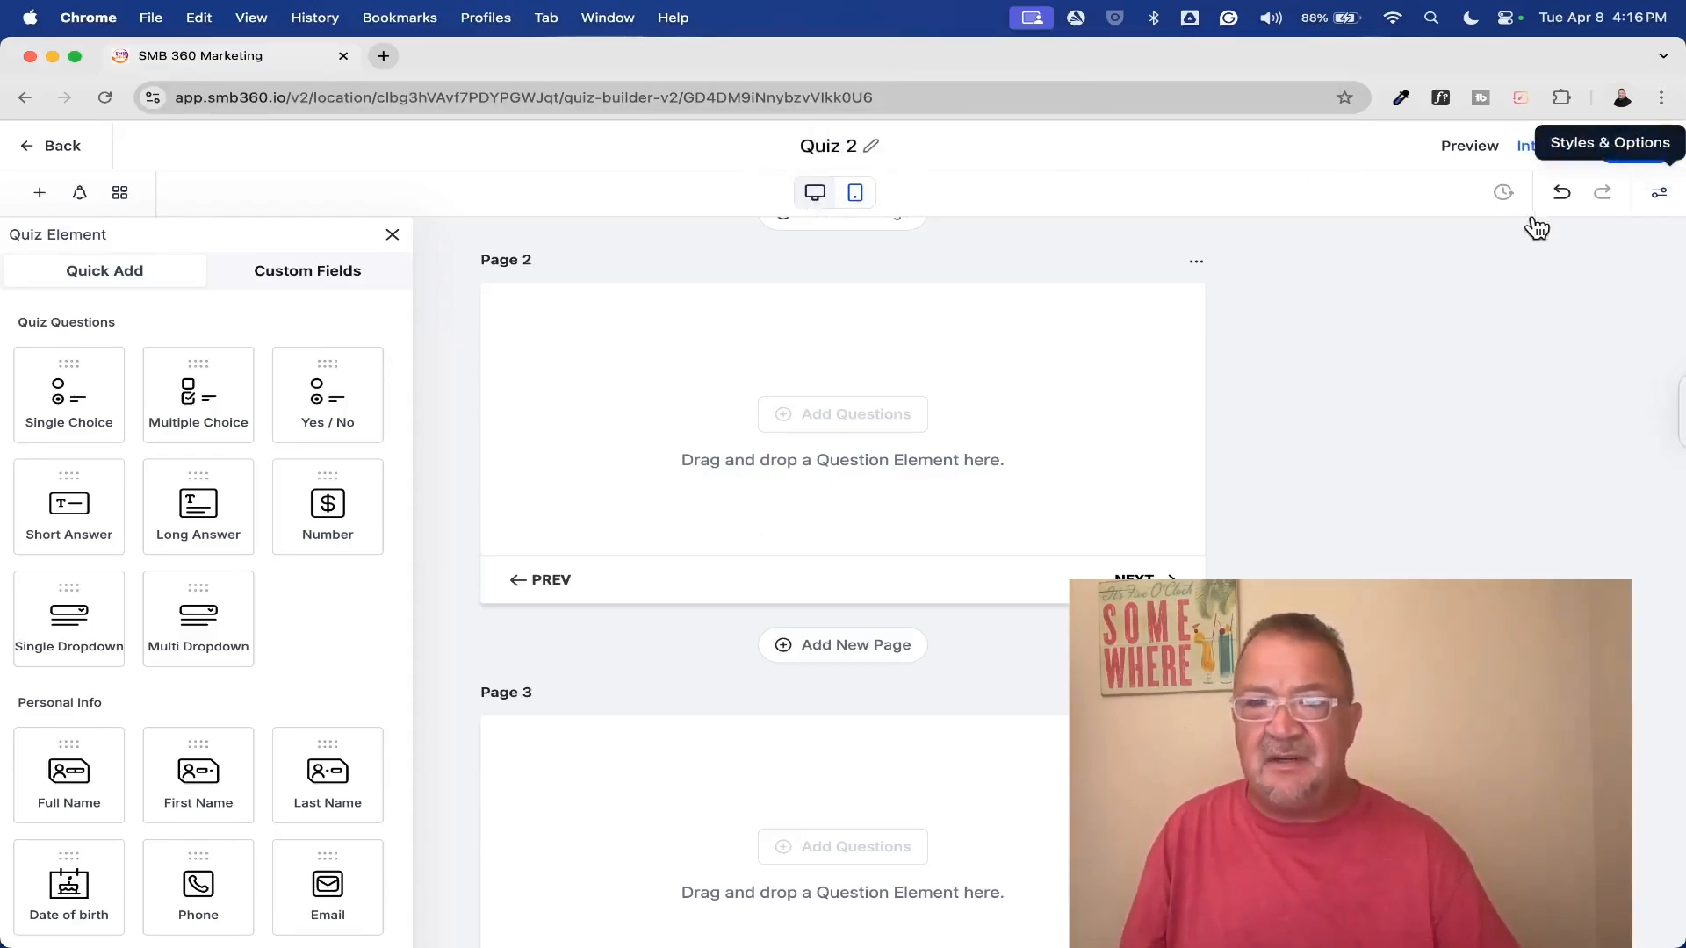
Examine the quiz's style settings for layout, footer, and colors and background, including the background image
{"action": "left_click", "coordinate": [1659, 196]}
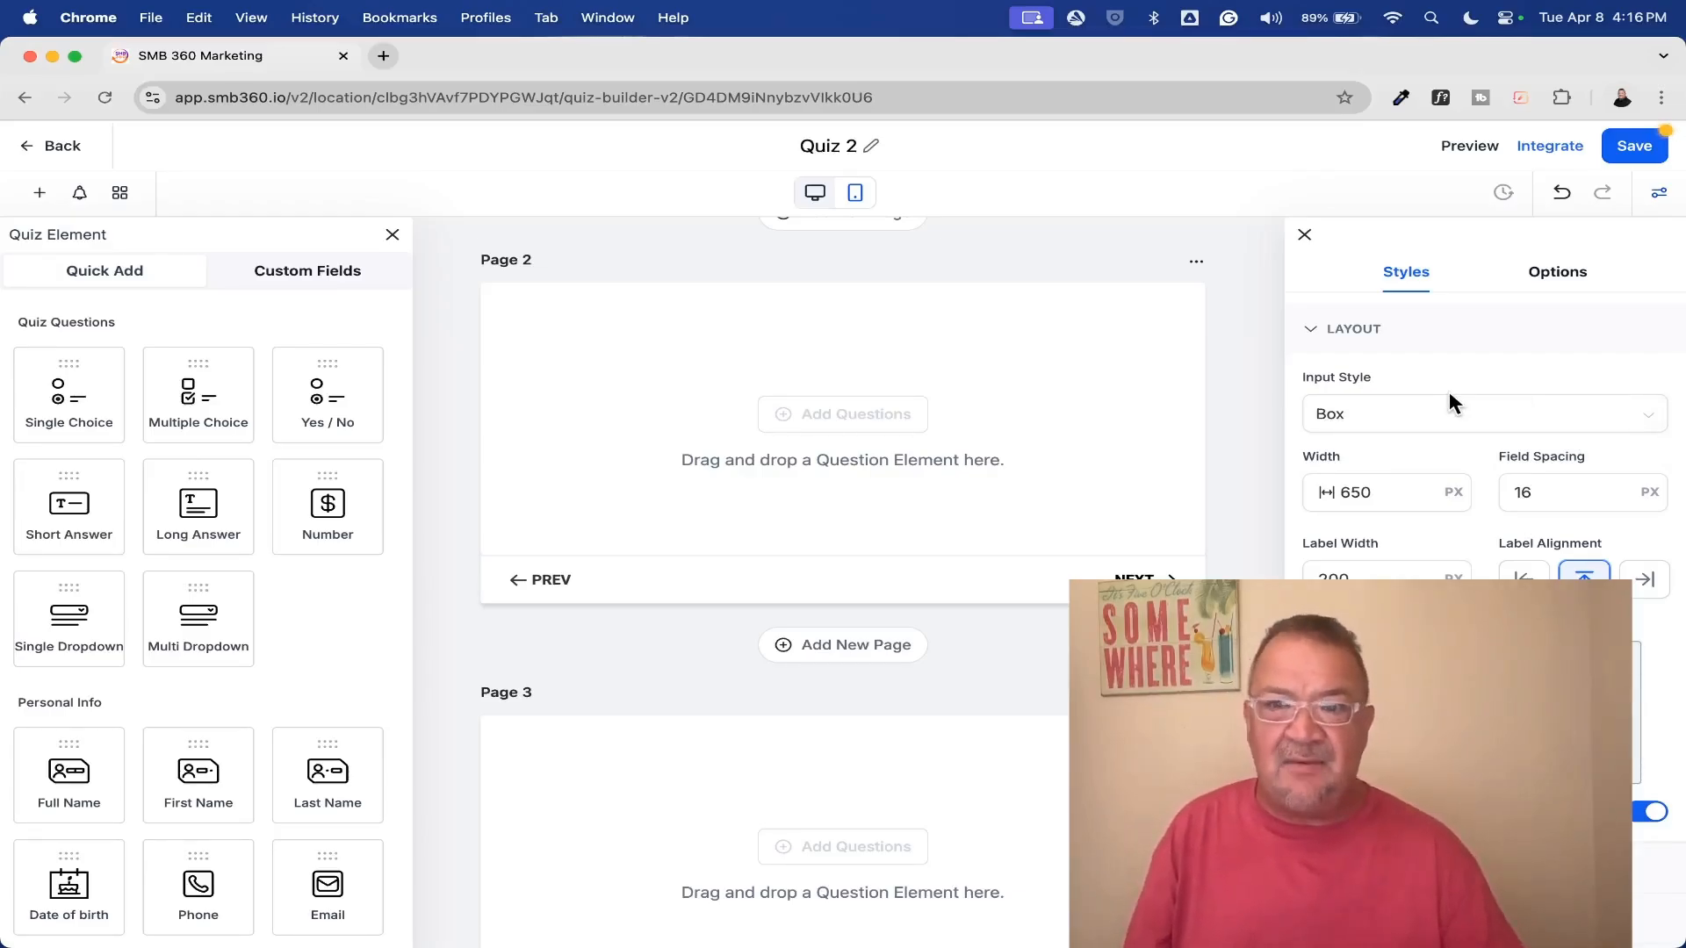
{"action": "scroll", "coordinate": [1446, 388], "scroll_direction": "down", "scroll_amount": 2}
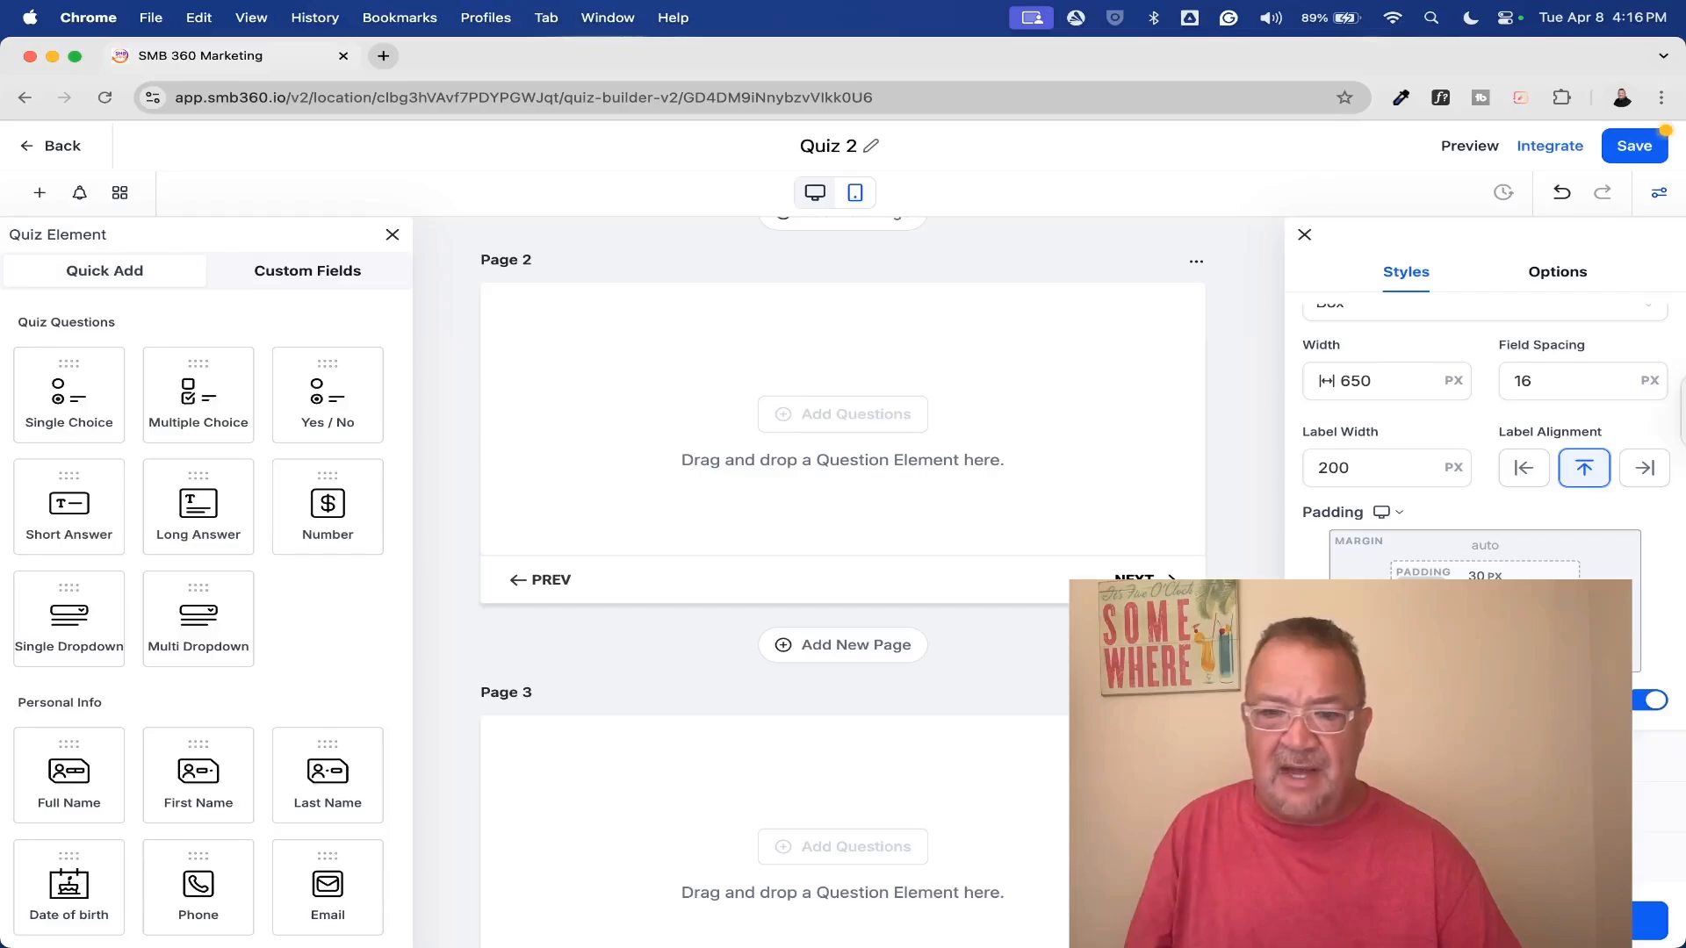
{"action": "left_click", "coordinate": [1484, 857]}
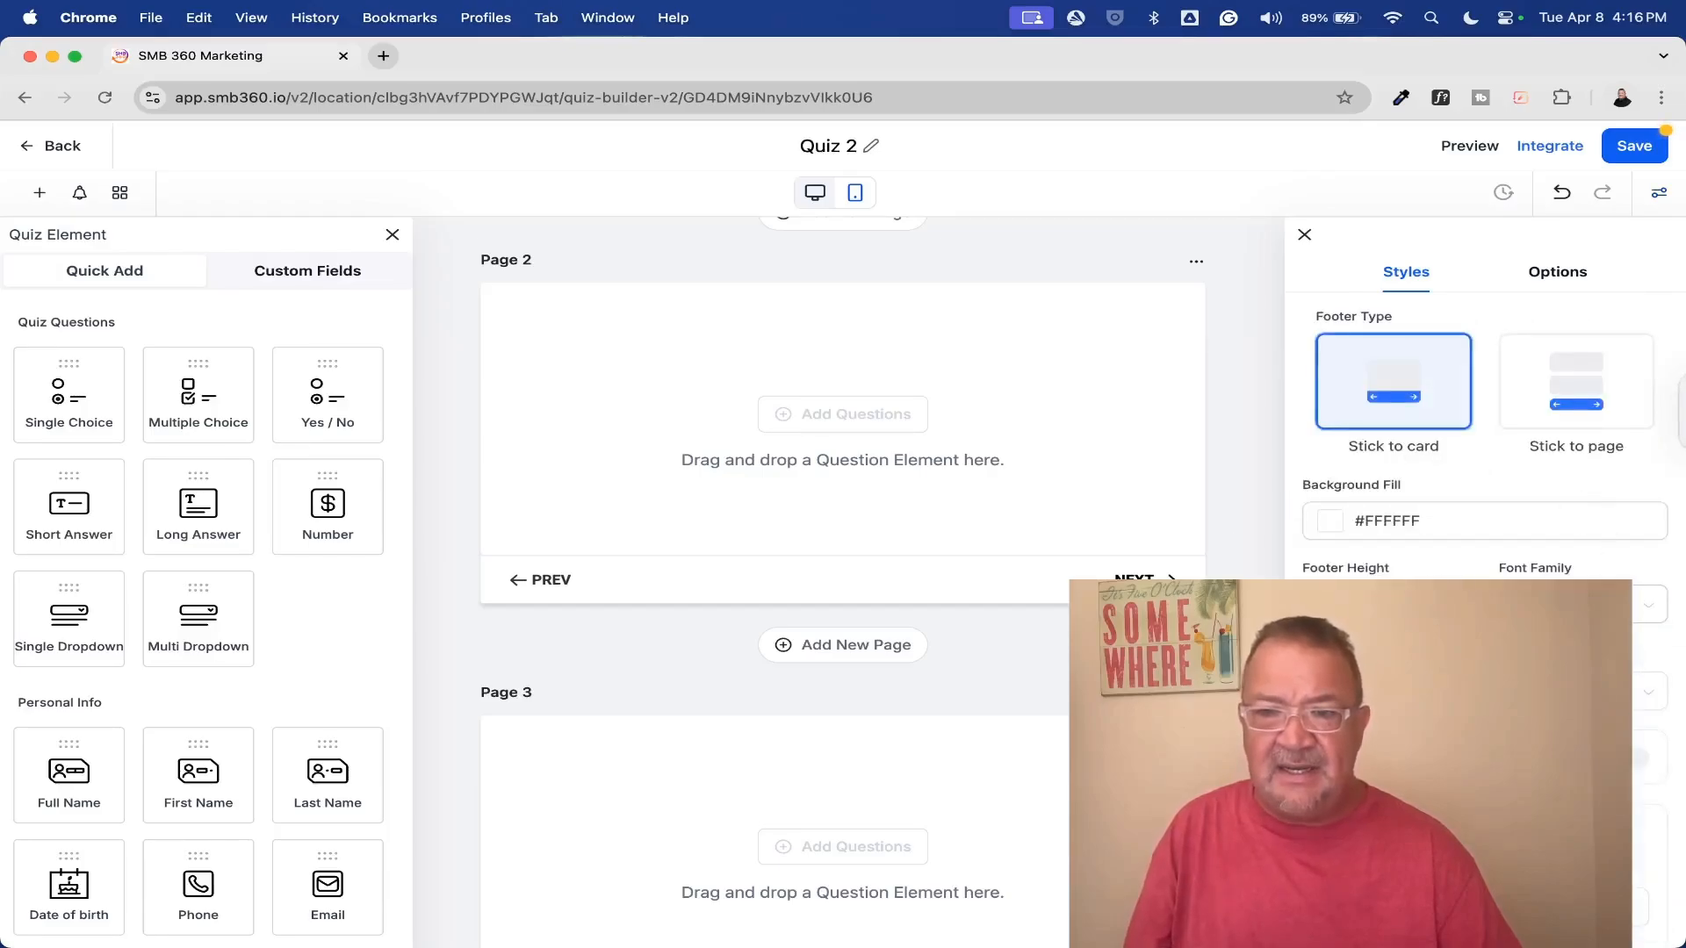
{"action": "scroll", "coordinate": [1483, 439], "scroll_direction": "down", "scroll_amount": 6}
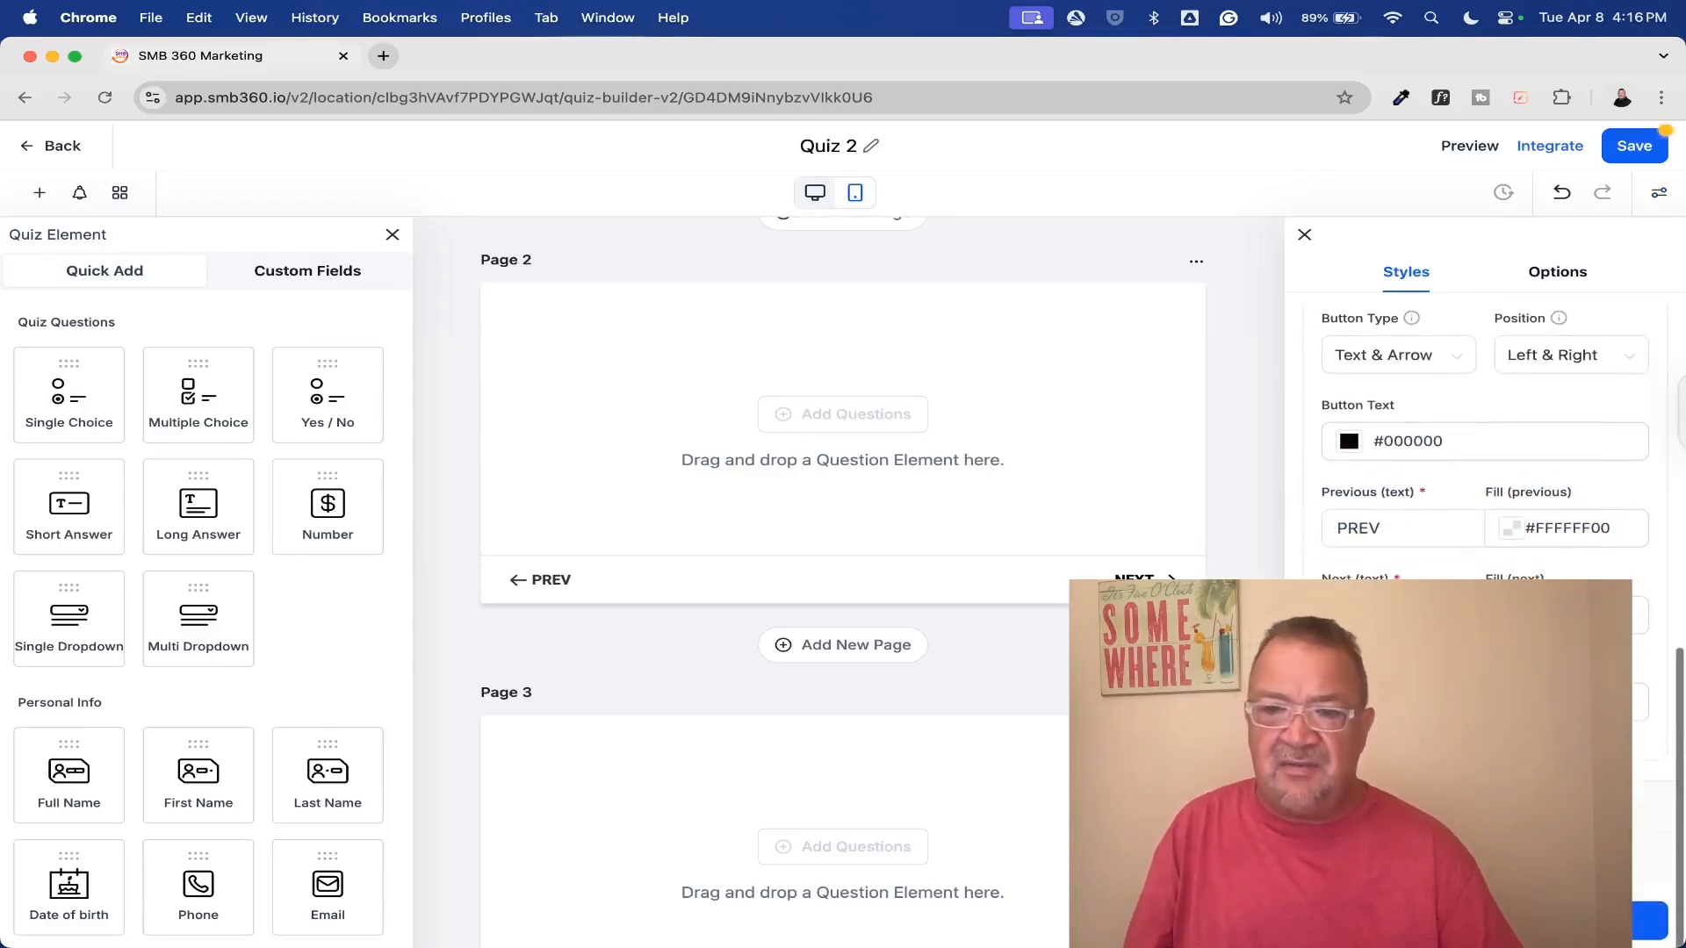
{"action": "left_click", "coordinate": [1457, 806]}
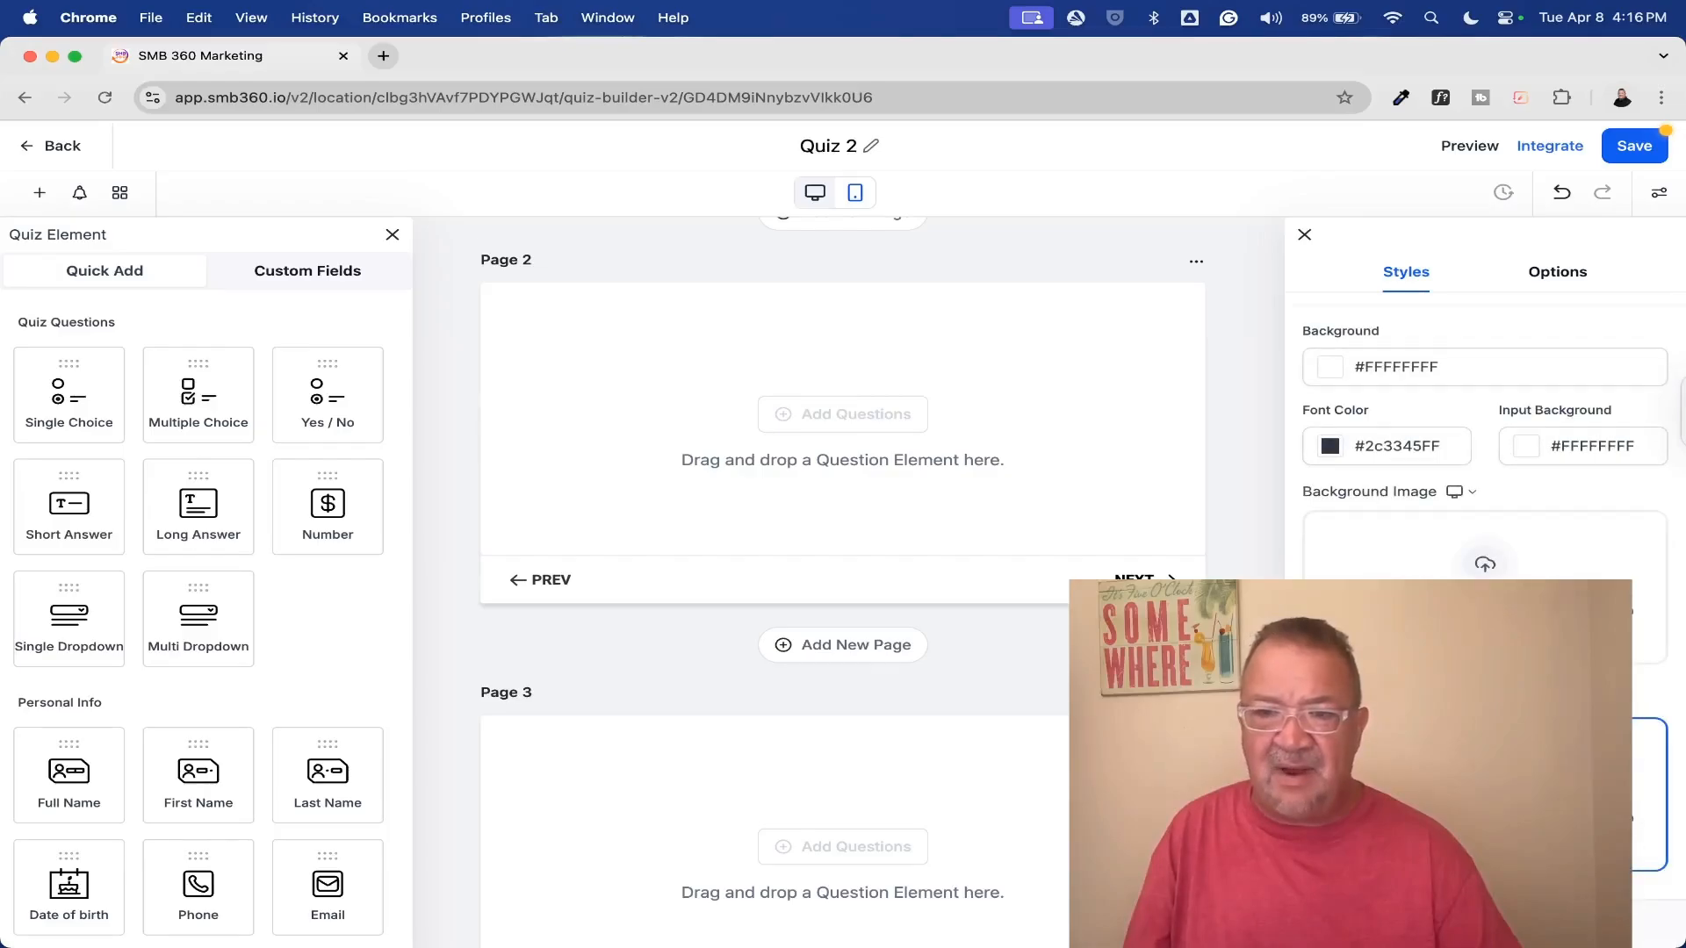
{"action": "left_click", "coordinate": [1484, 569]}
{"action": "key", "text": "Escape"}
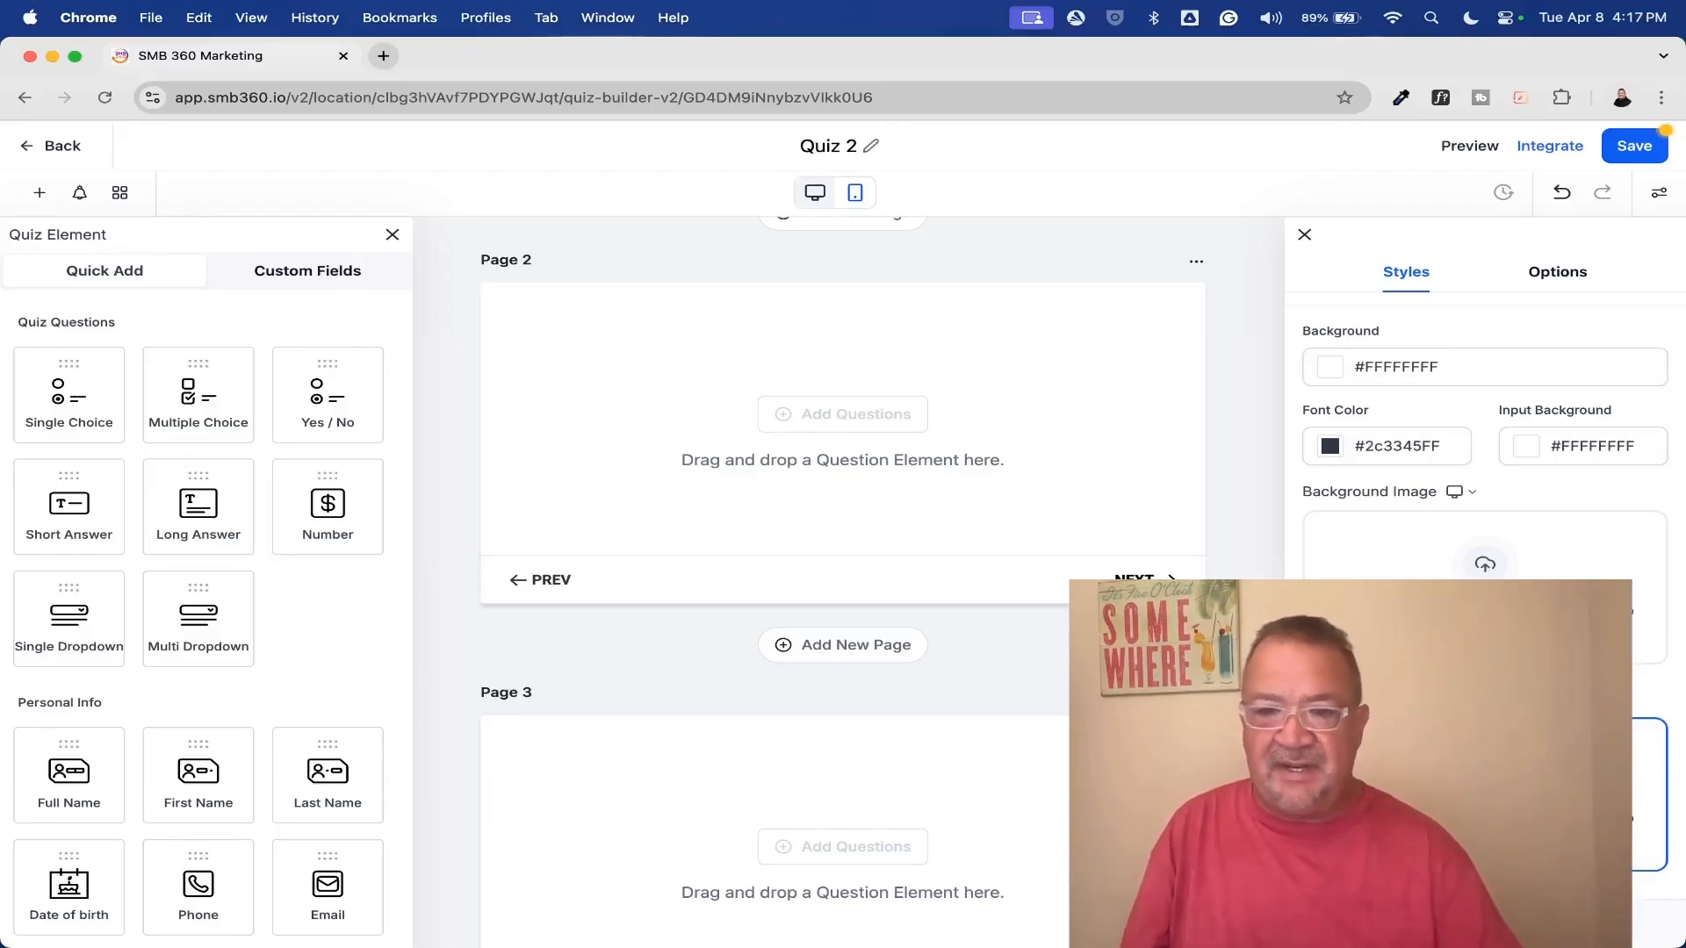
{"action": "scroll", "coordinate": [1483, 527], "scroll_direction": "down", "scroll_amount": 1}
{"action": "scroll", "coordinate": [1484, 483], "scroll_direction": "up", "scroll_amount": 5}
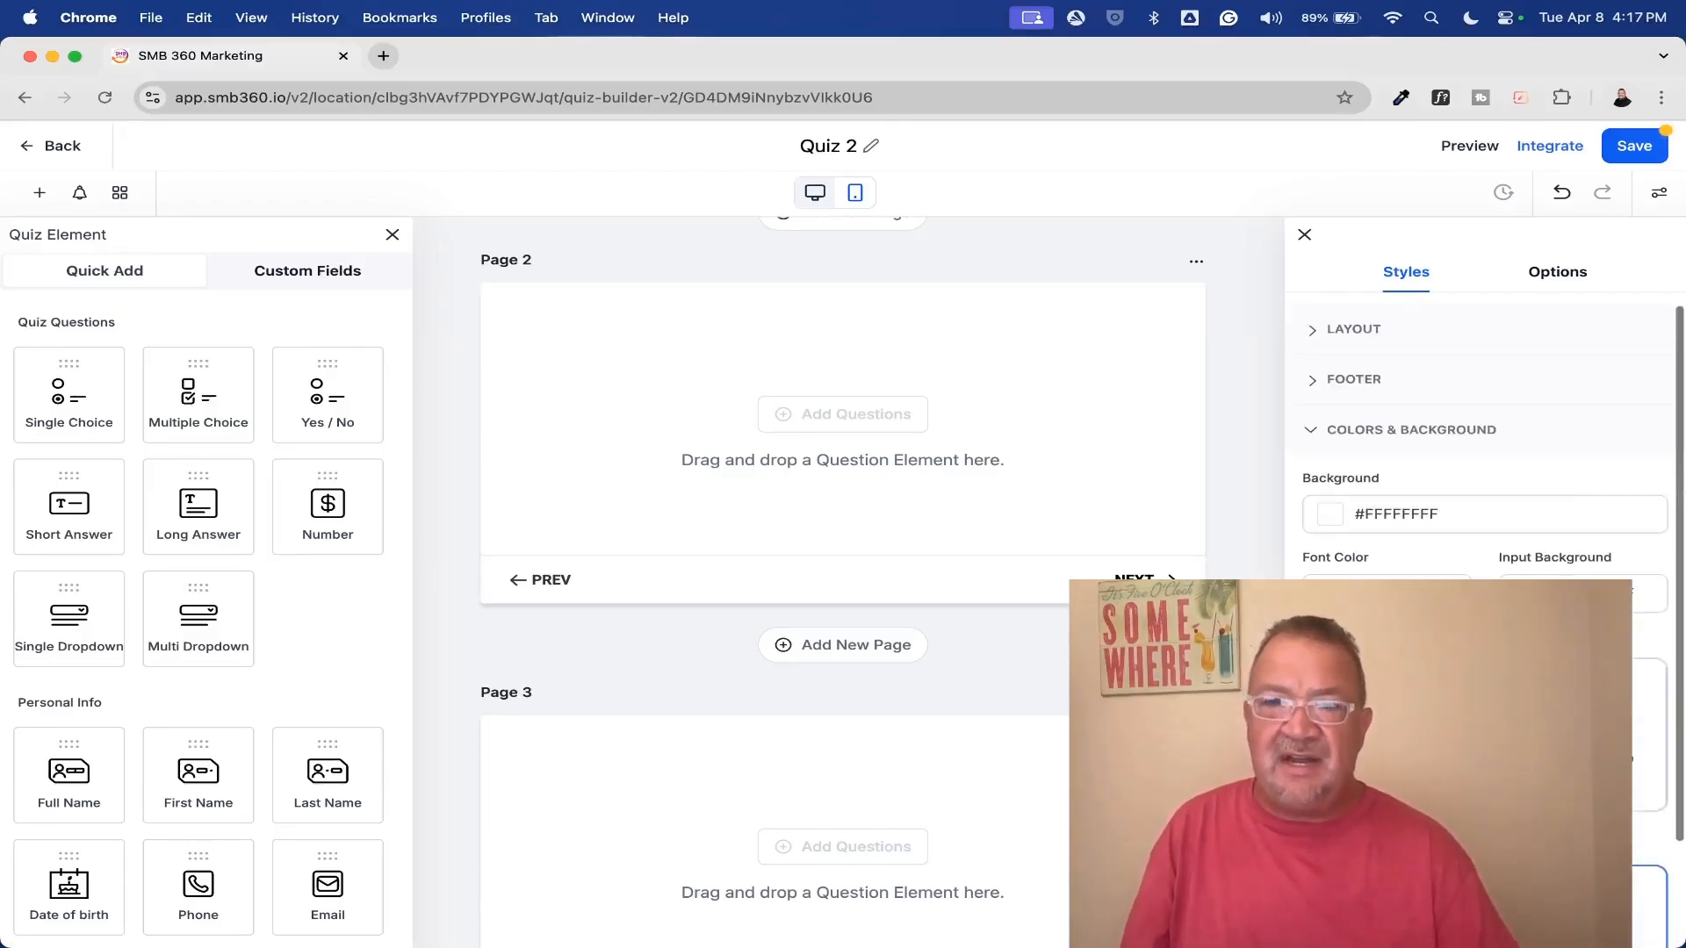
Review the quiz's general settings and the choices for what happens on submit
{"action": "left_click", "coordinate": [1562, 276]}
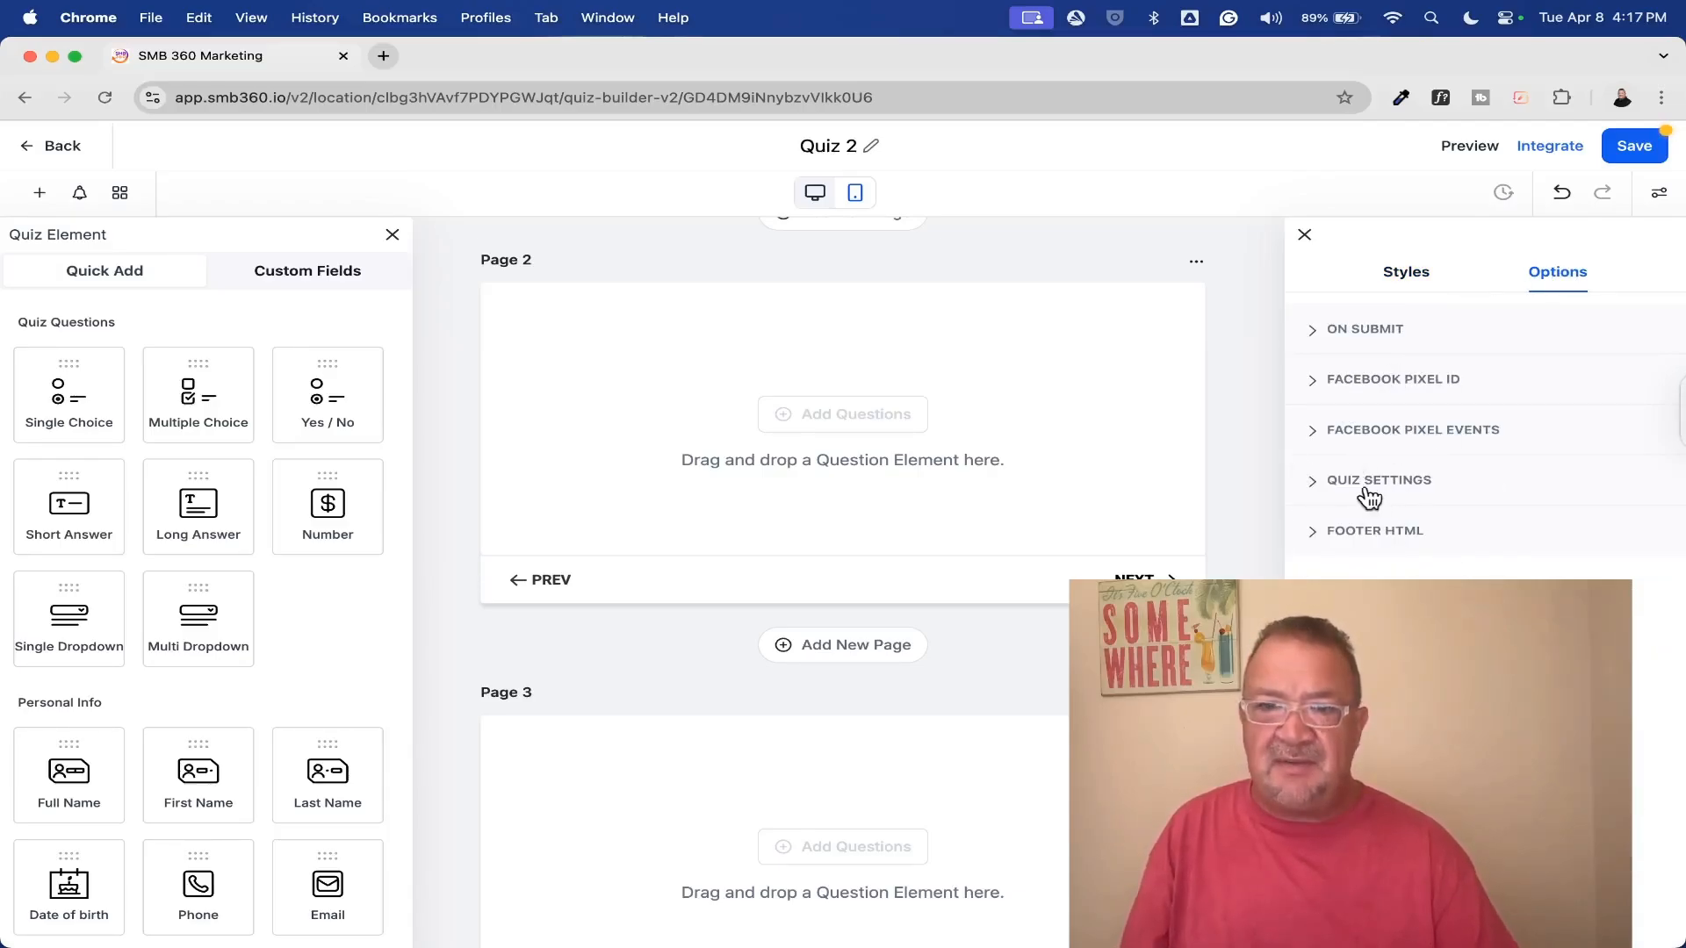
{"action": "left_click", "coordinate": [1316, 481]}
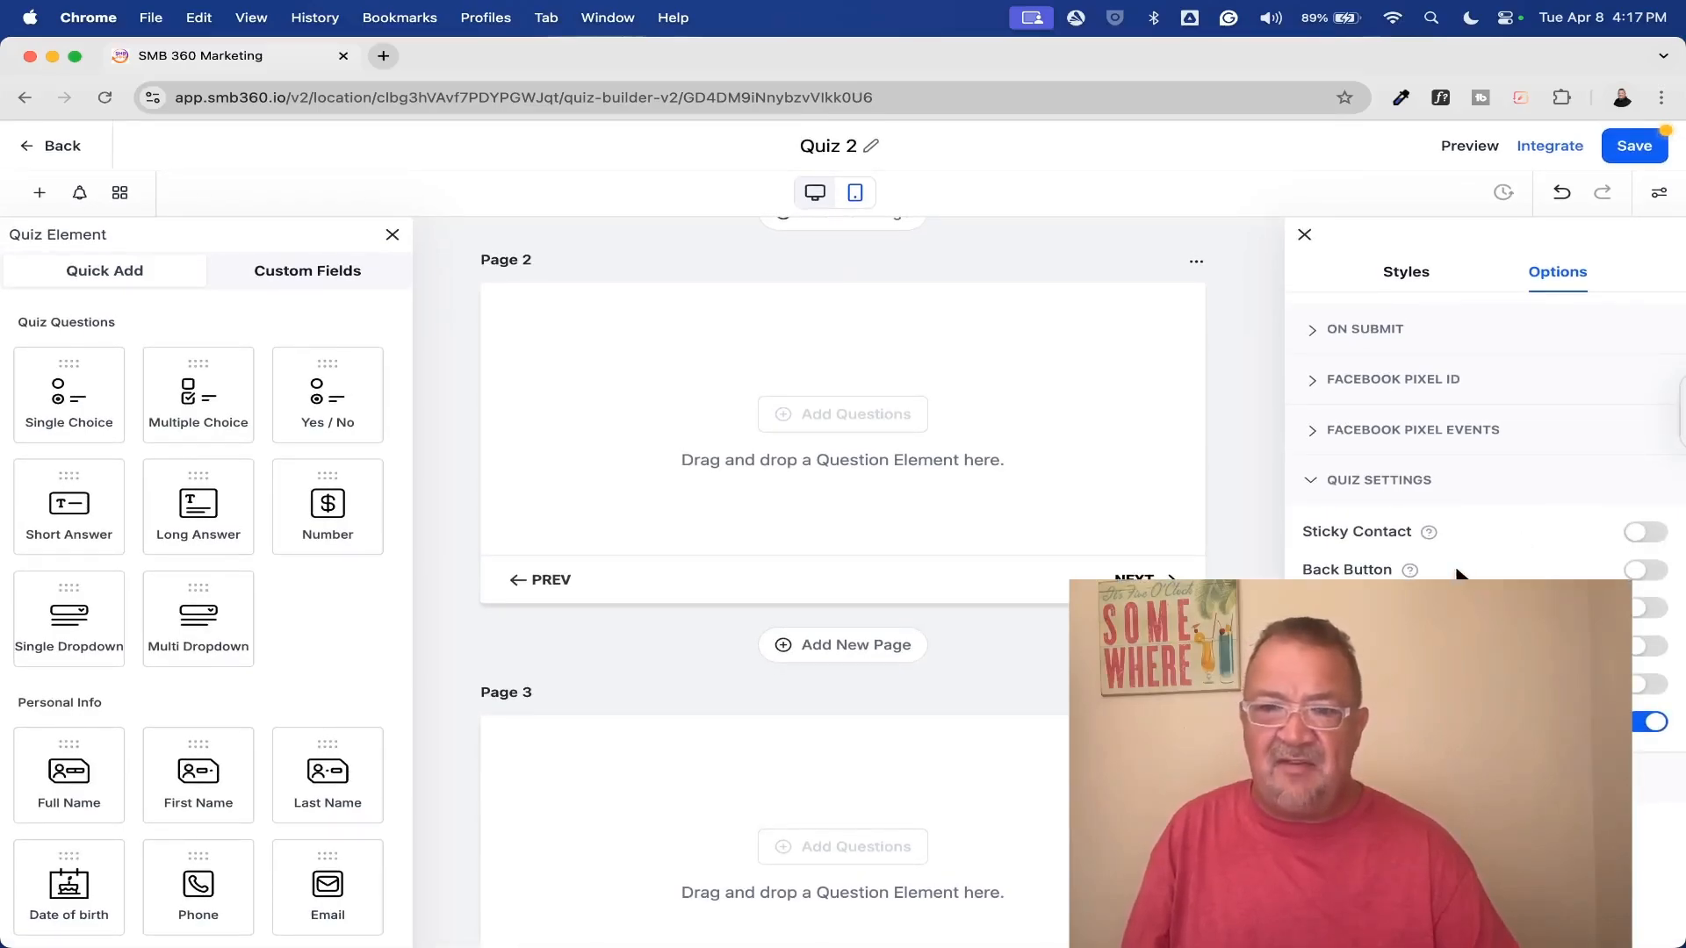
{"action": "left_click", "coordinate": [1314, 481]}
{"action": "left_click", "coordinate": [1312, 331]}
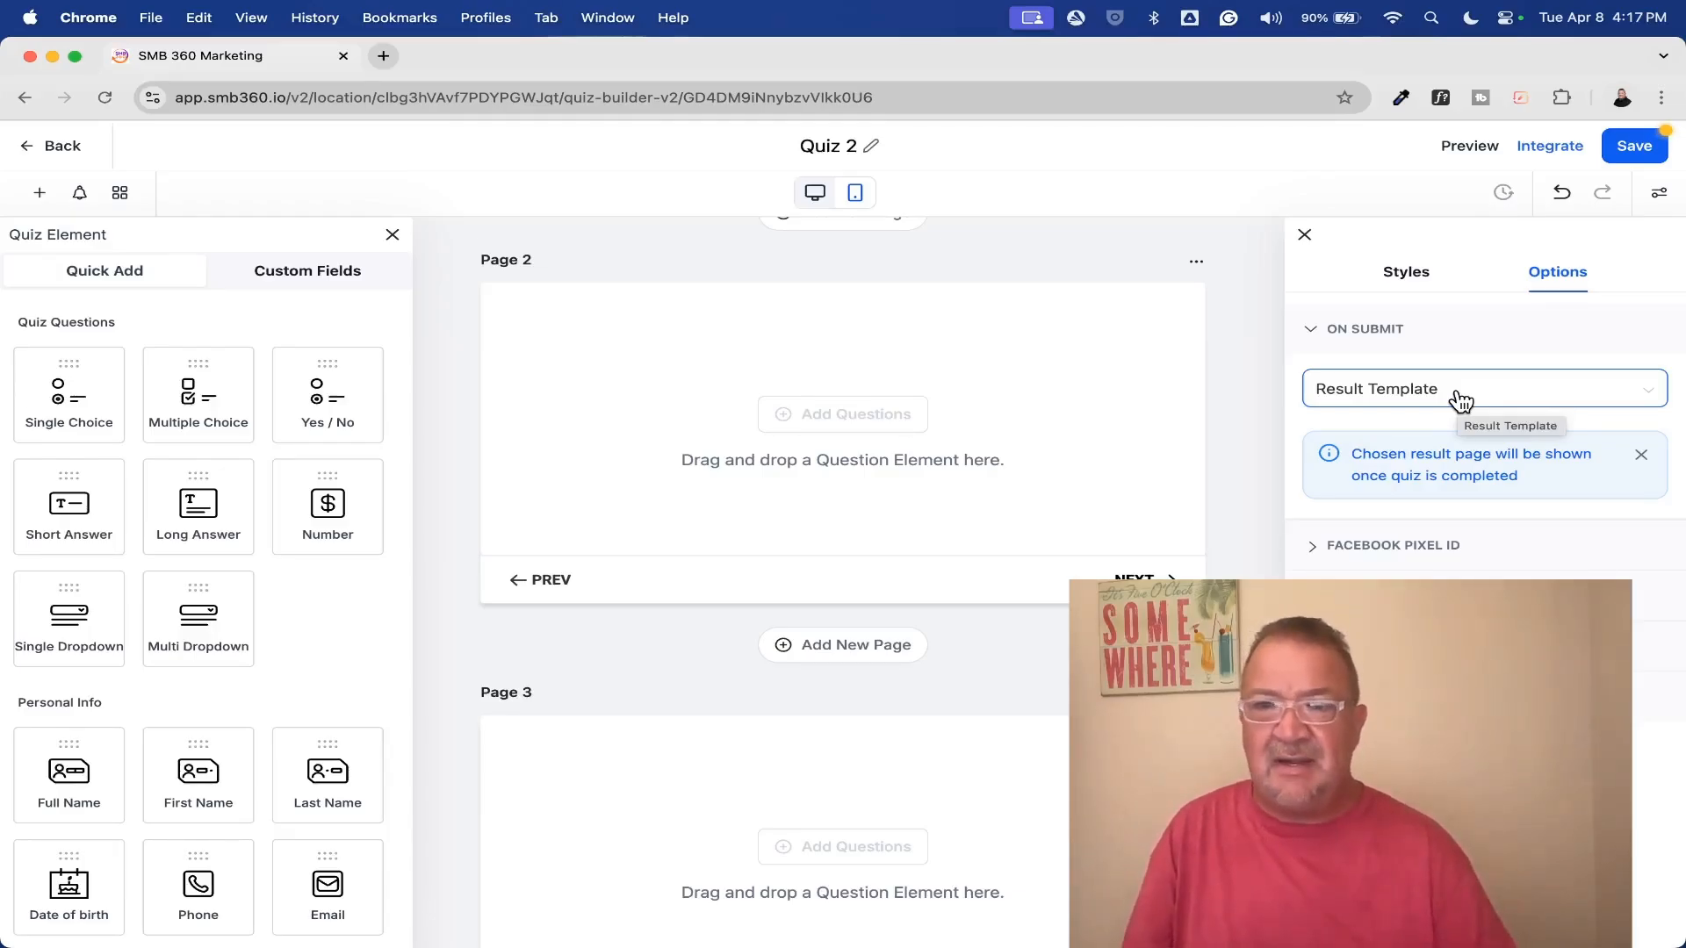
{"action": "left_click", "coordinate": [1533, 395]}
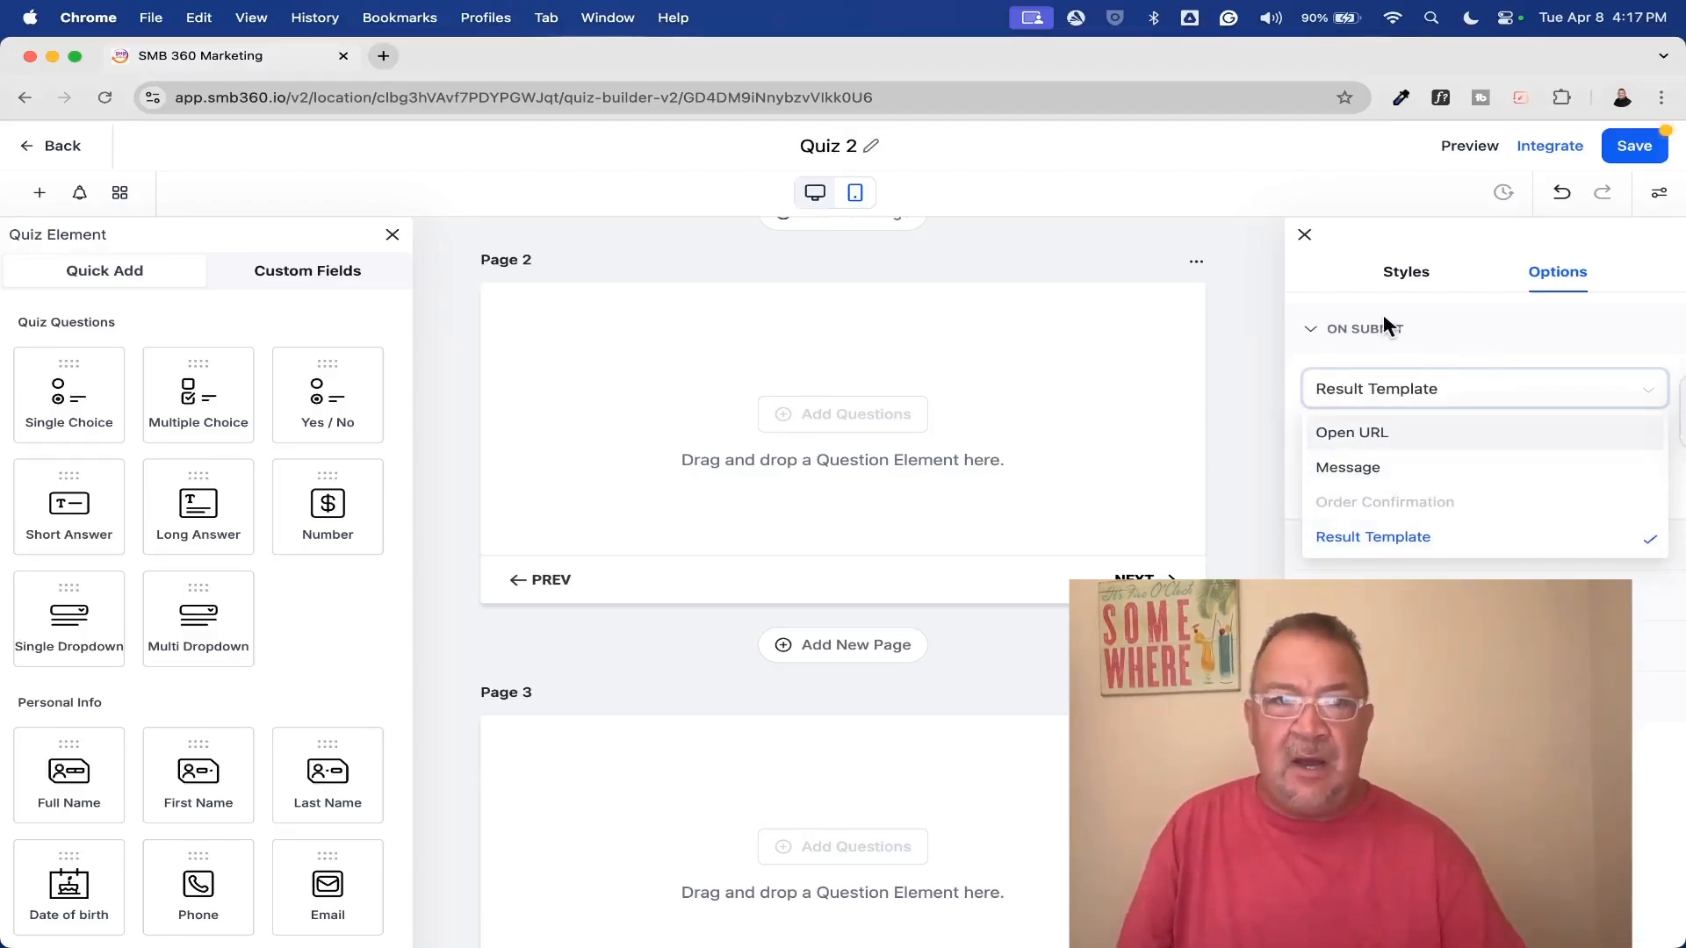
Search the web for "v shred" and open the company's Body Type Quiz as an example
{"action": "left_click", "coordinate": [387, 56]}
{"action": "left_click", "coordinate": [425, 104]}
{"action": "type", "text": "v shred"}
{"action": "key", "text": "Return"}
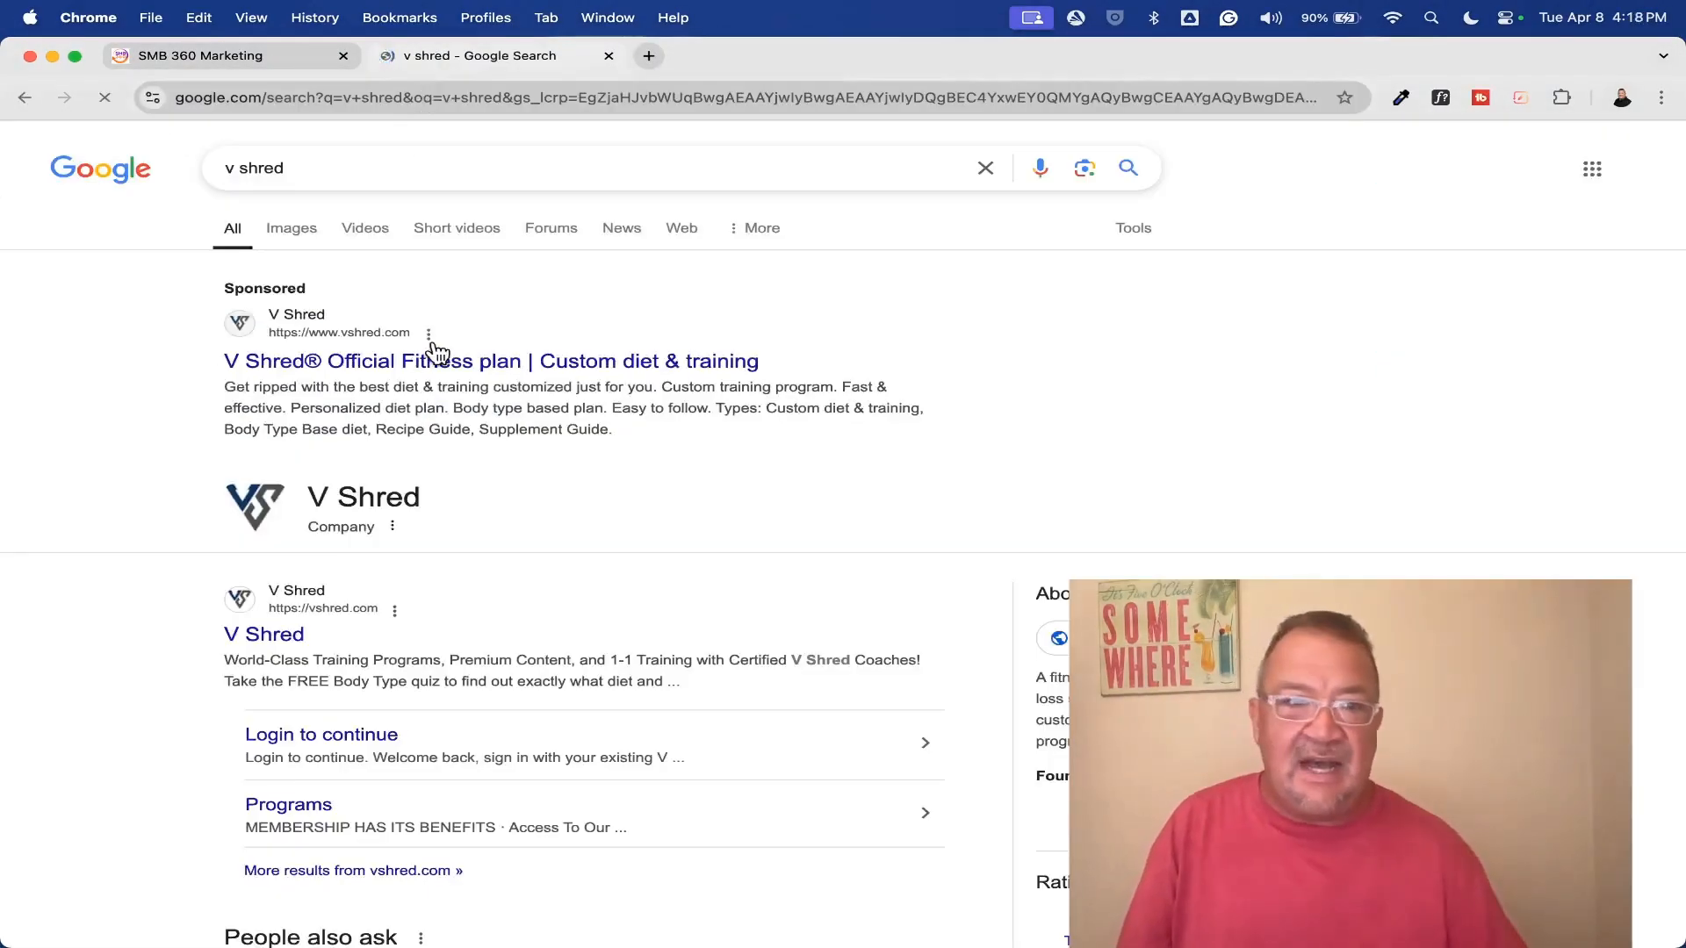
{"action": "left_click", "coordinate": [376, 360]}
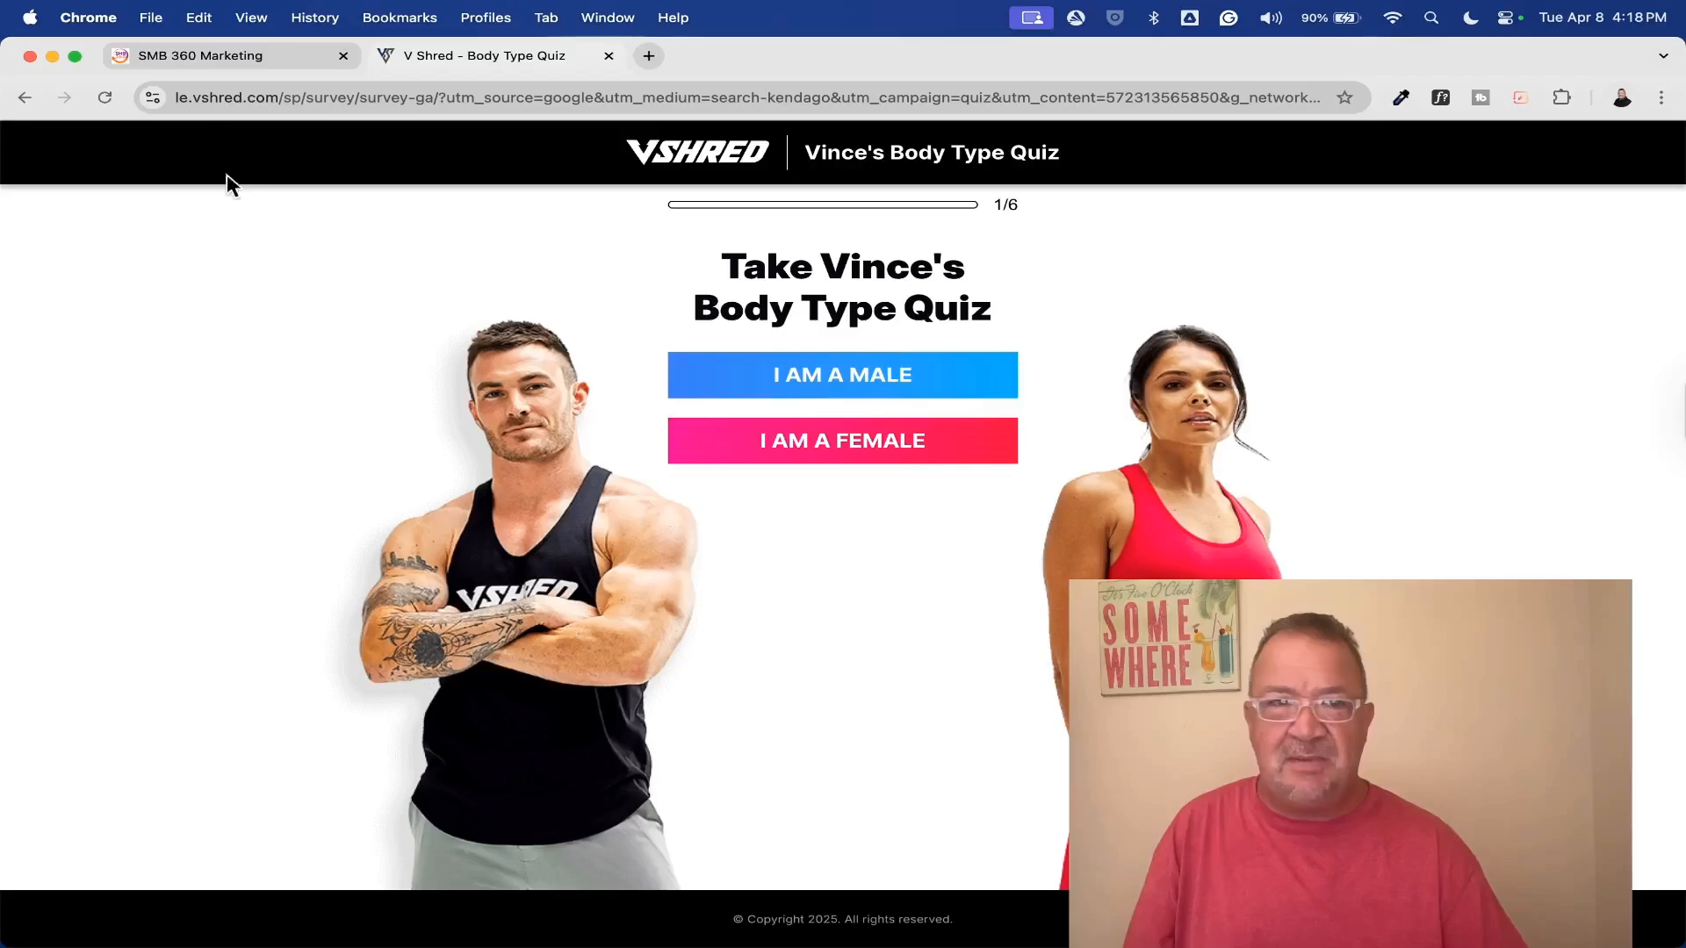
Back in SMB 360, enable the quiz's Email Notification and Auto Responder to view their fields, and turn both off again
{"action": "left_click", "coordinate": [192, 55]}
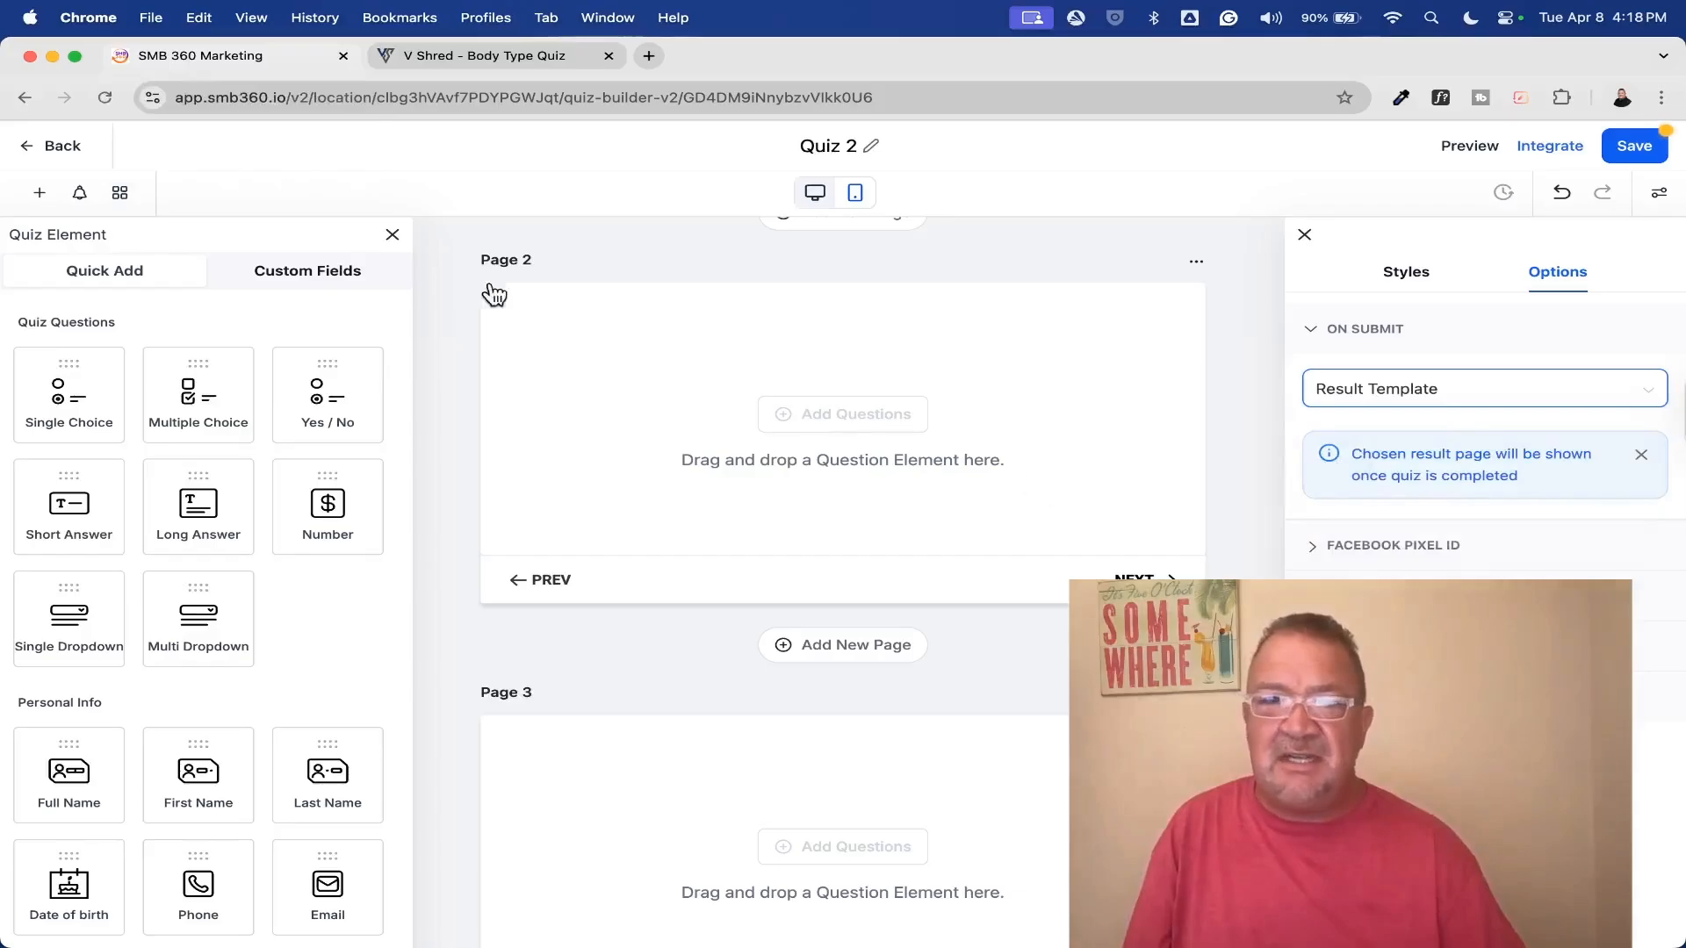
{"action": "left_click", "coordinate": [84, 193]}
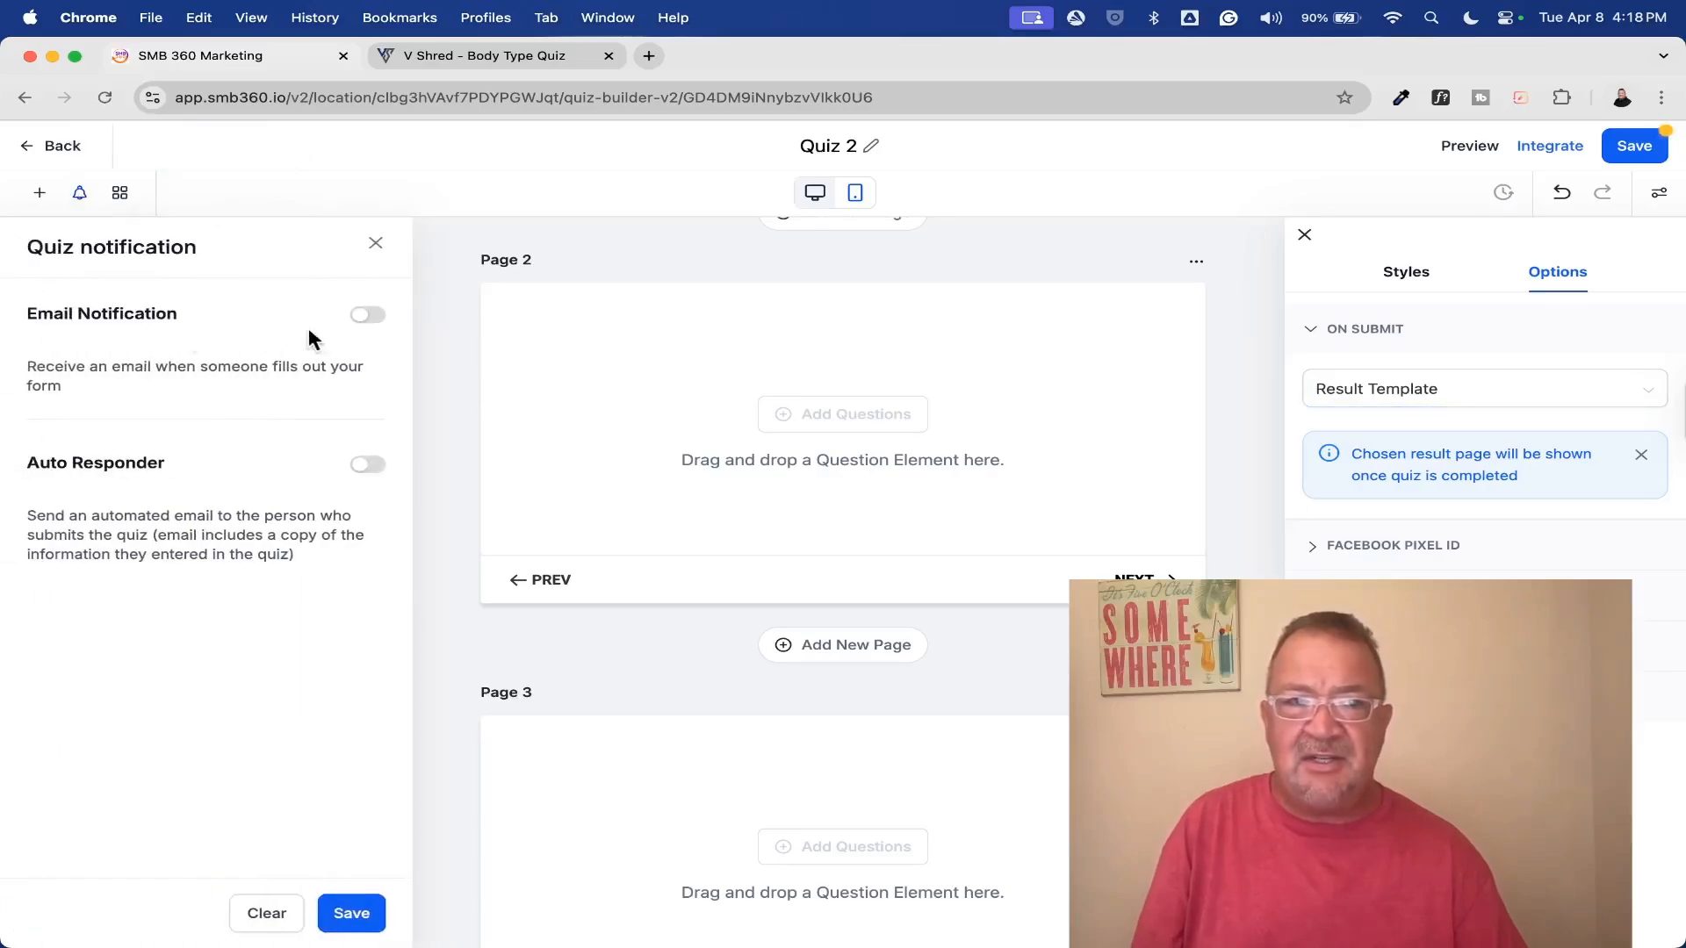
{"action": "left_click", "coordinate": [364, 318]}
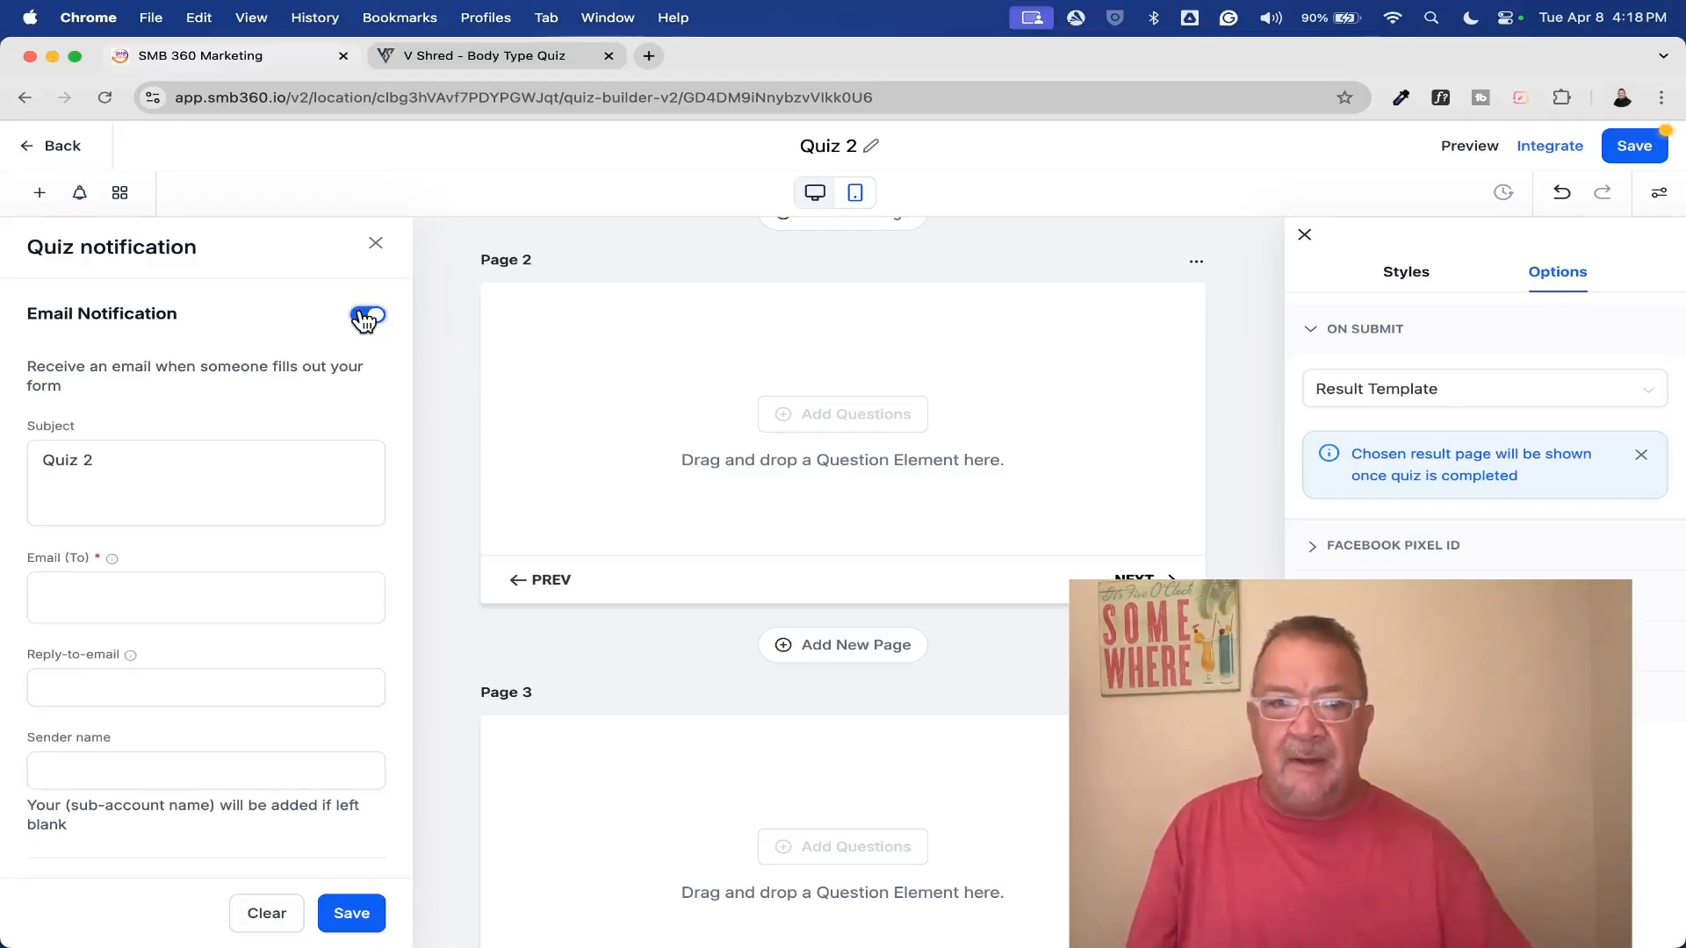
{"action": "scroll", "coordinate": [369, 325], "scroll_direction": "down", "scroll_amount": 3}
{"action": "left_click", "coordinate": [368, 767]}
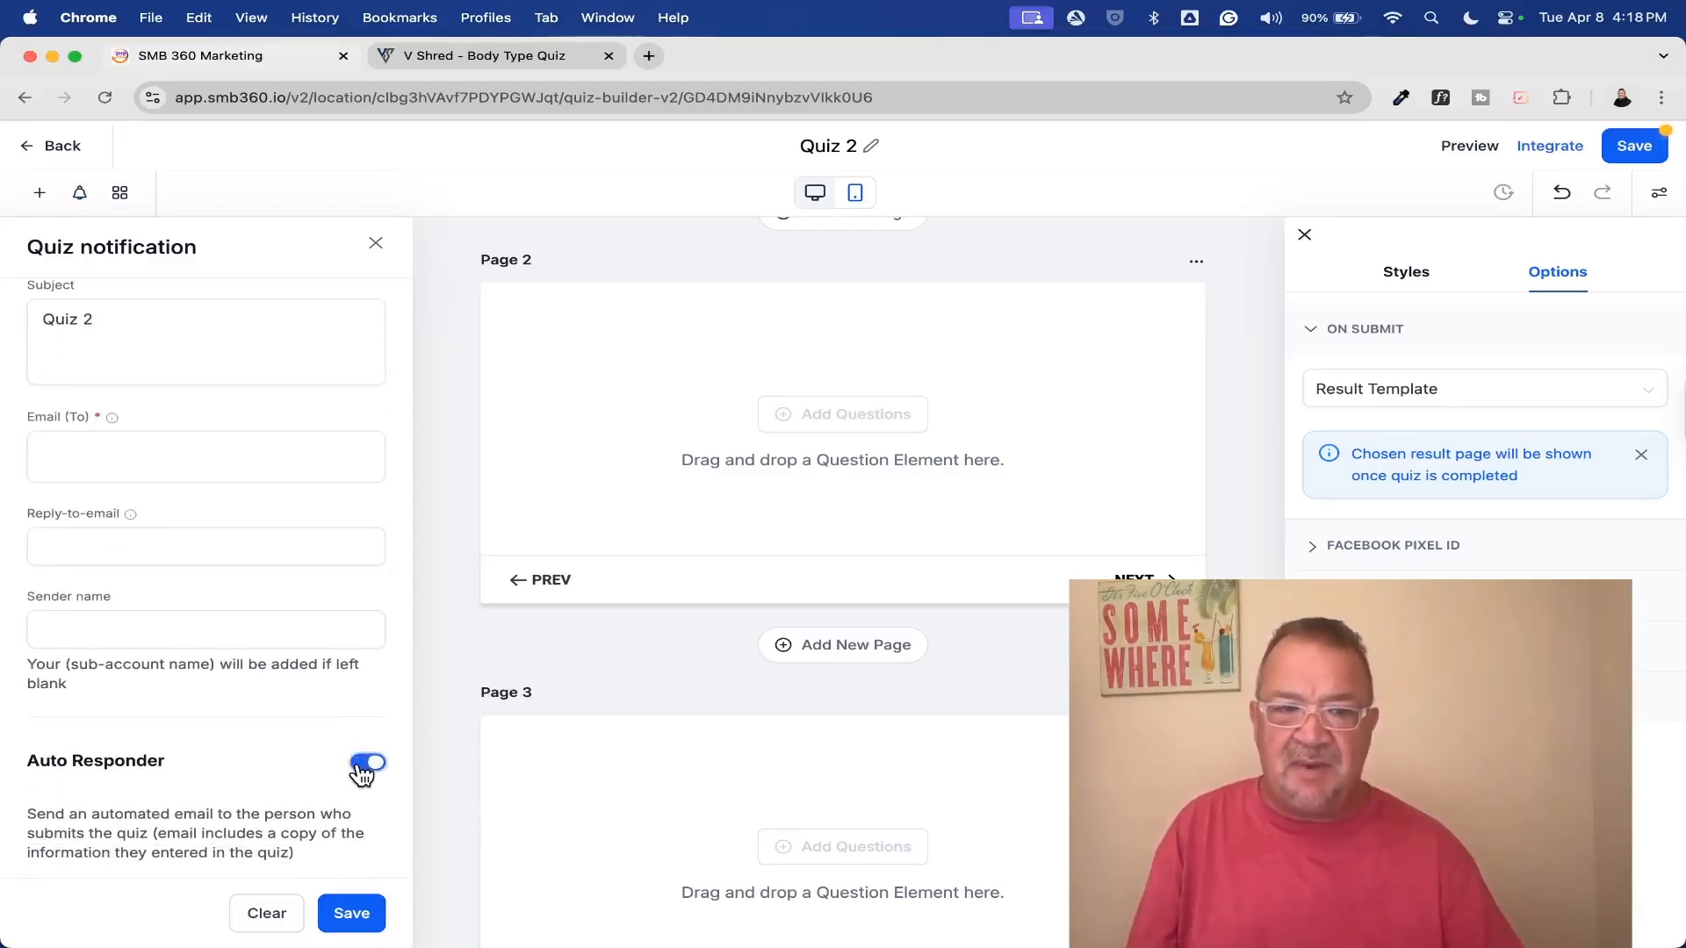
{"action": "scroll", "coordinate": [291, 762], "scroll_direction": "down", "scroll_amount": 5}
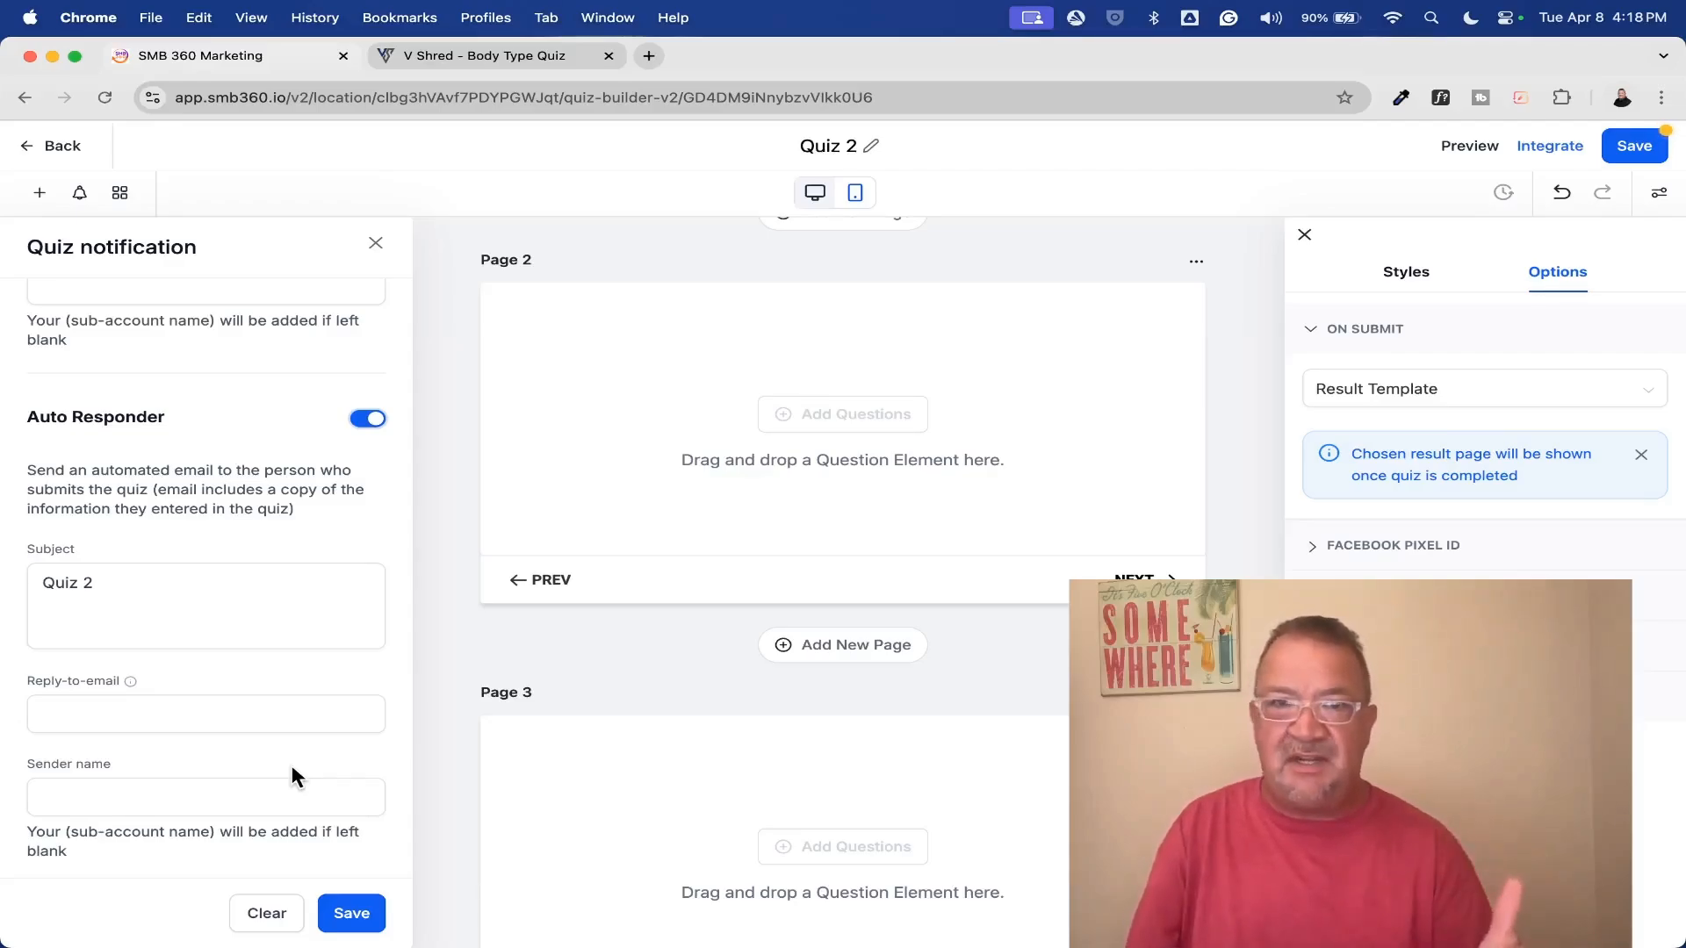
{"action": "left_click", "coordinate": [367, 419]}
{"action": "scroll", "coordinate": [345, 471], "scroll_direction": "up", "scroll_amount": 3}
{"action": "left_click", "coordinate": [367, 316]}
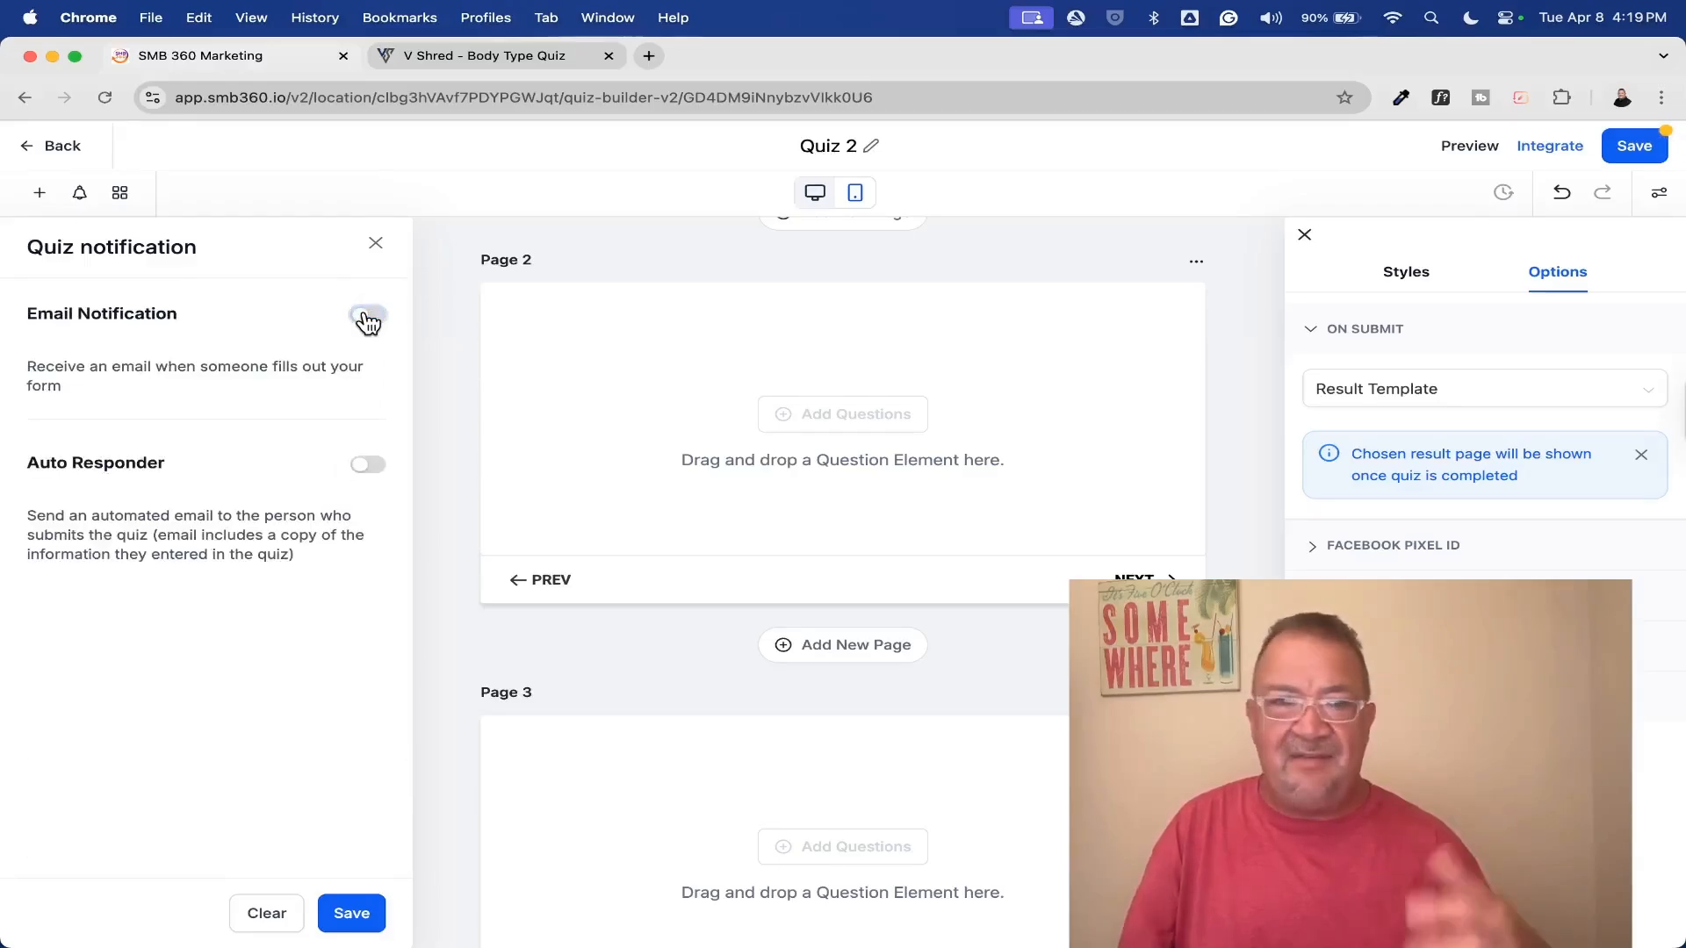
{"action": "left_click", "coordinate": [375, 243]}
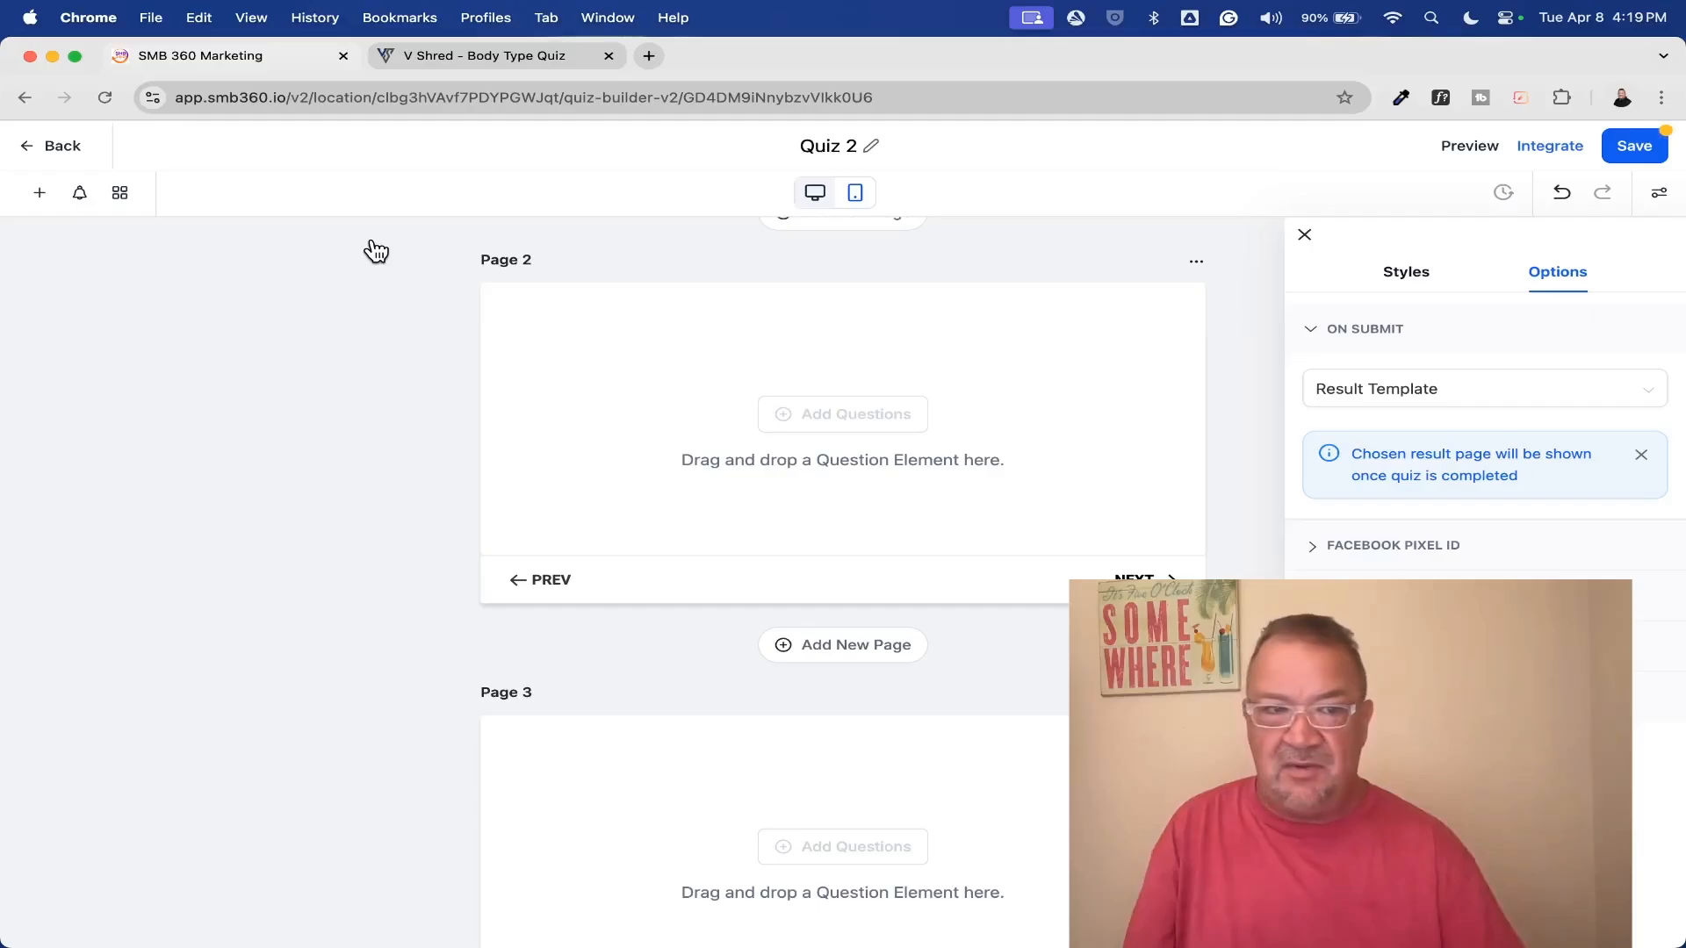
Look at the quiz's category management and cancel without adding a category
{"action": "left_click", "coordinate": [121, 193]}
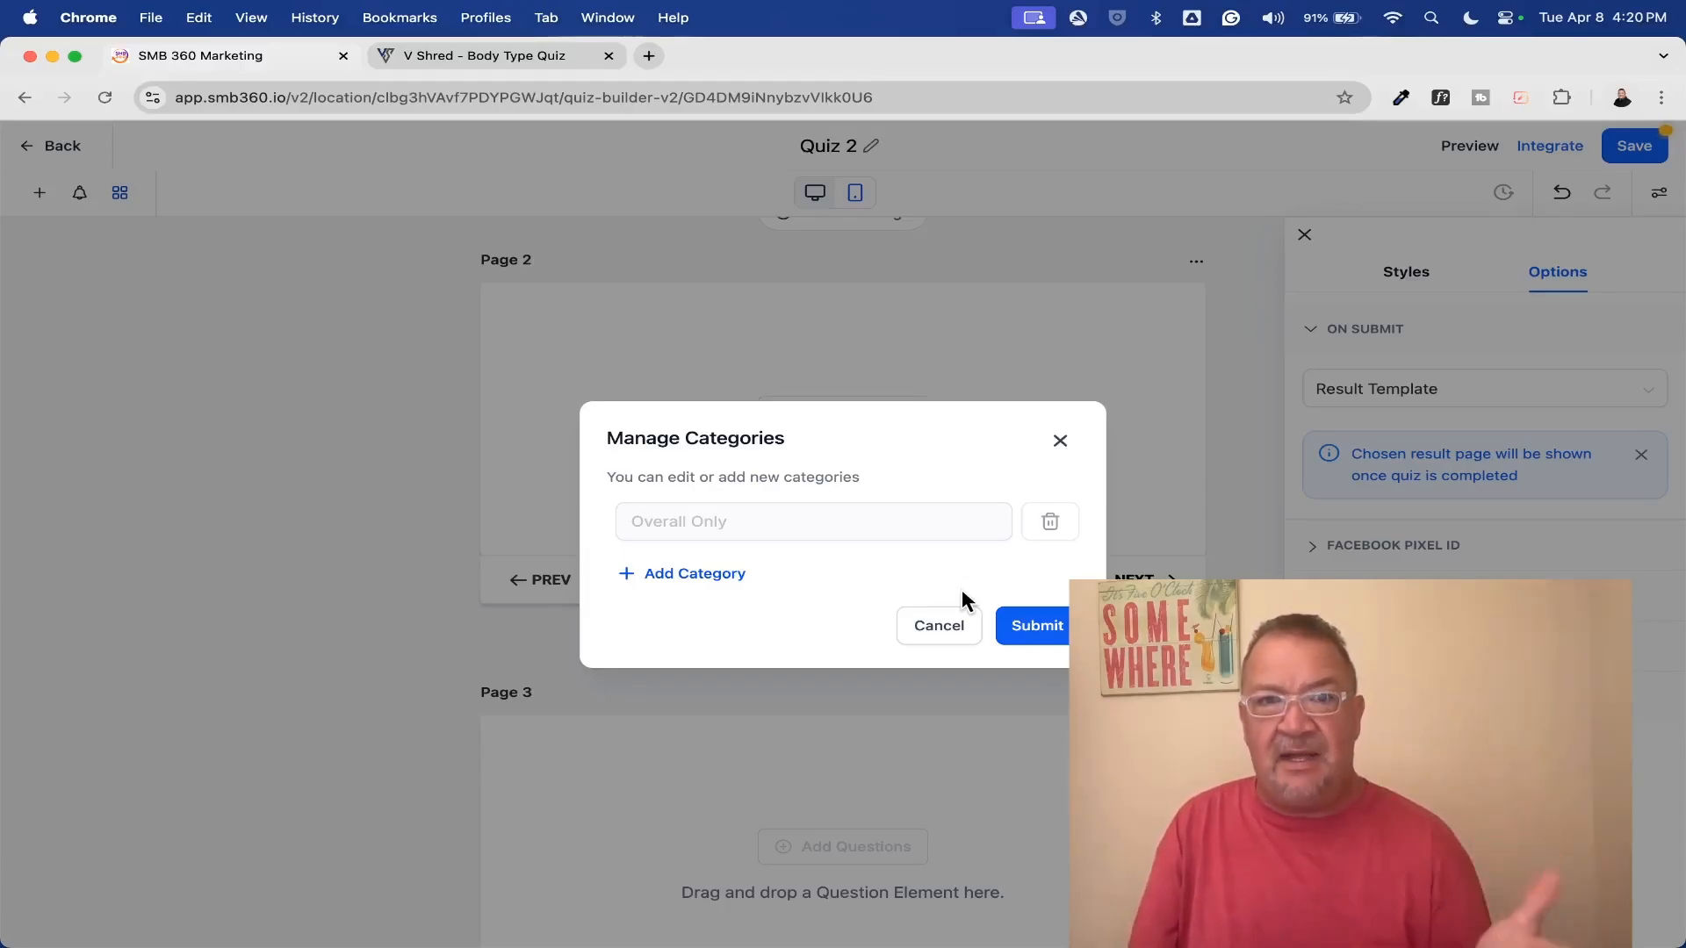
{"action": "left_click", "coordinate": [939, 630]}
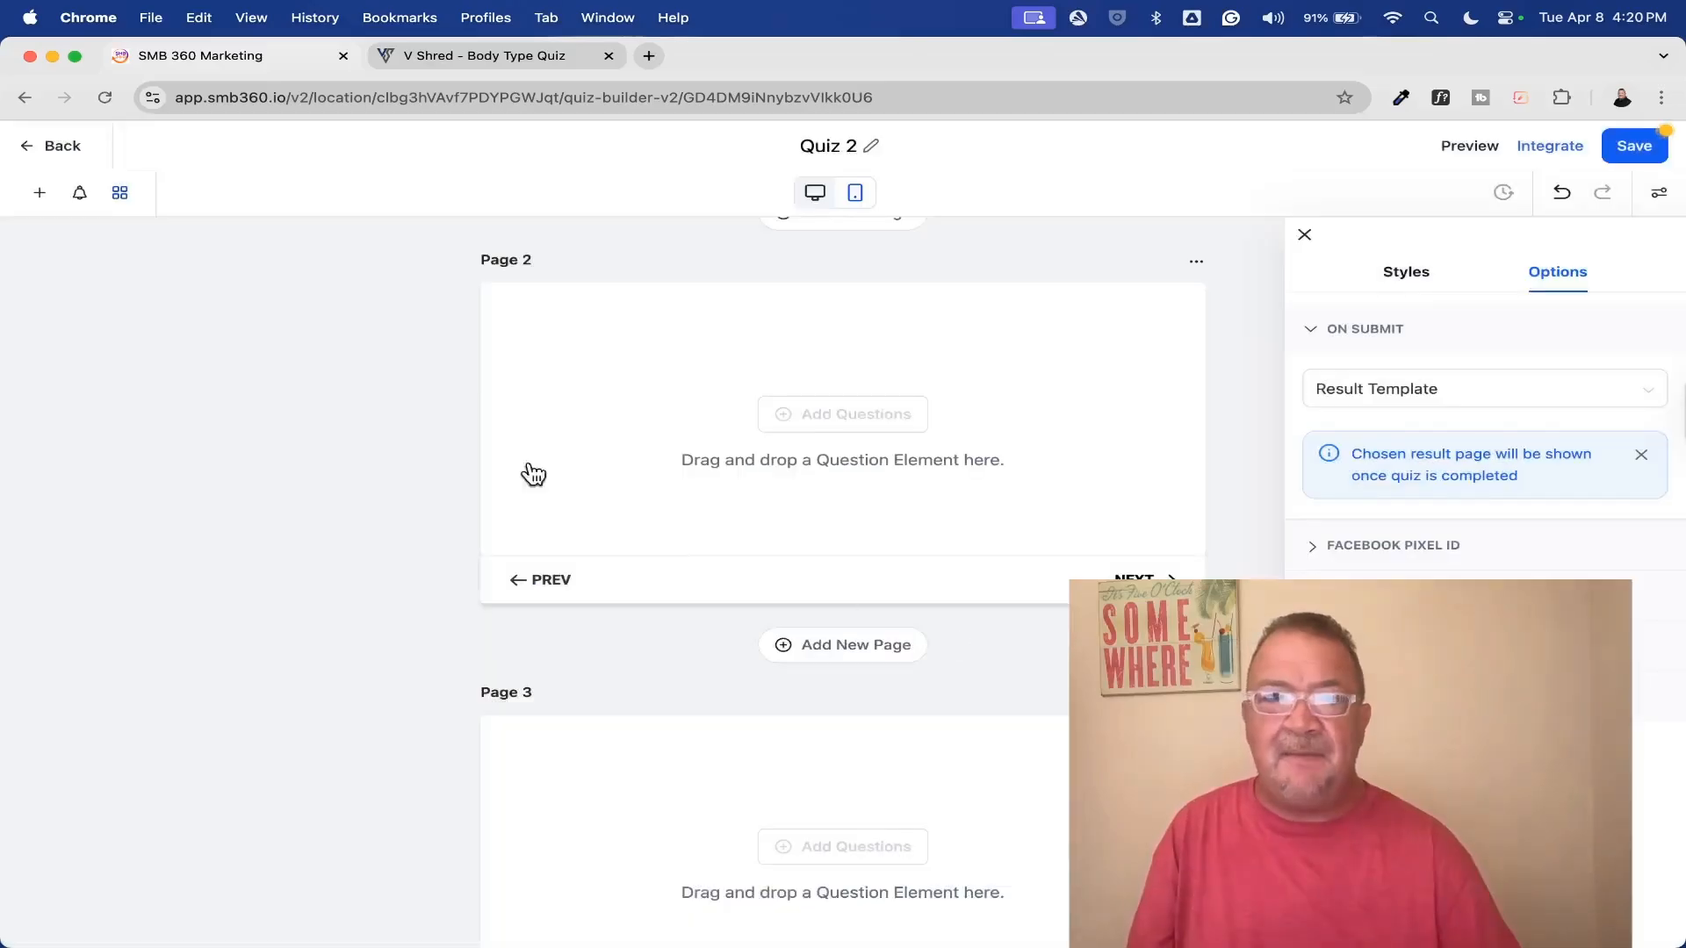
Leave the Quiz 2 builder without saving and delete Quiz 2 from the quiz list
{"action": "left_click", "coordinate": [65, 155]}
{"action": "left_click", "coordinate": [1061, 614]}
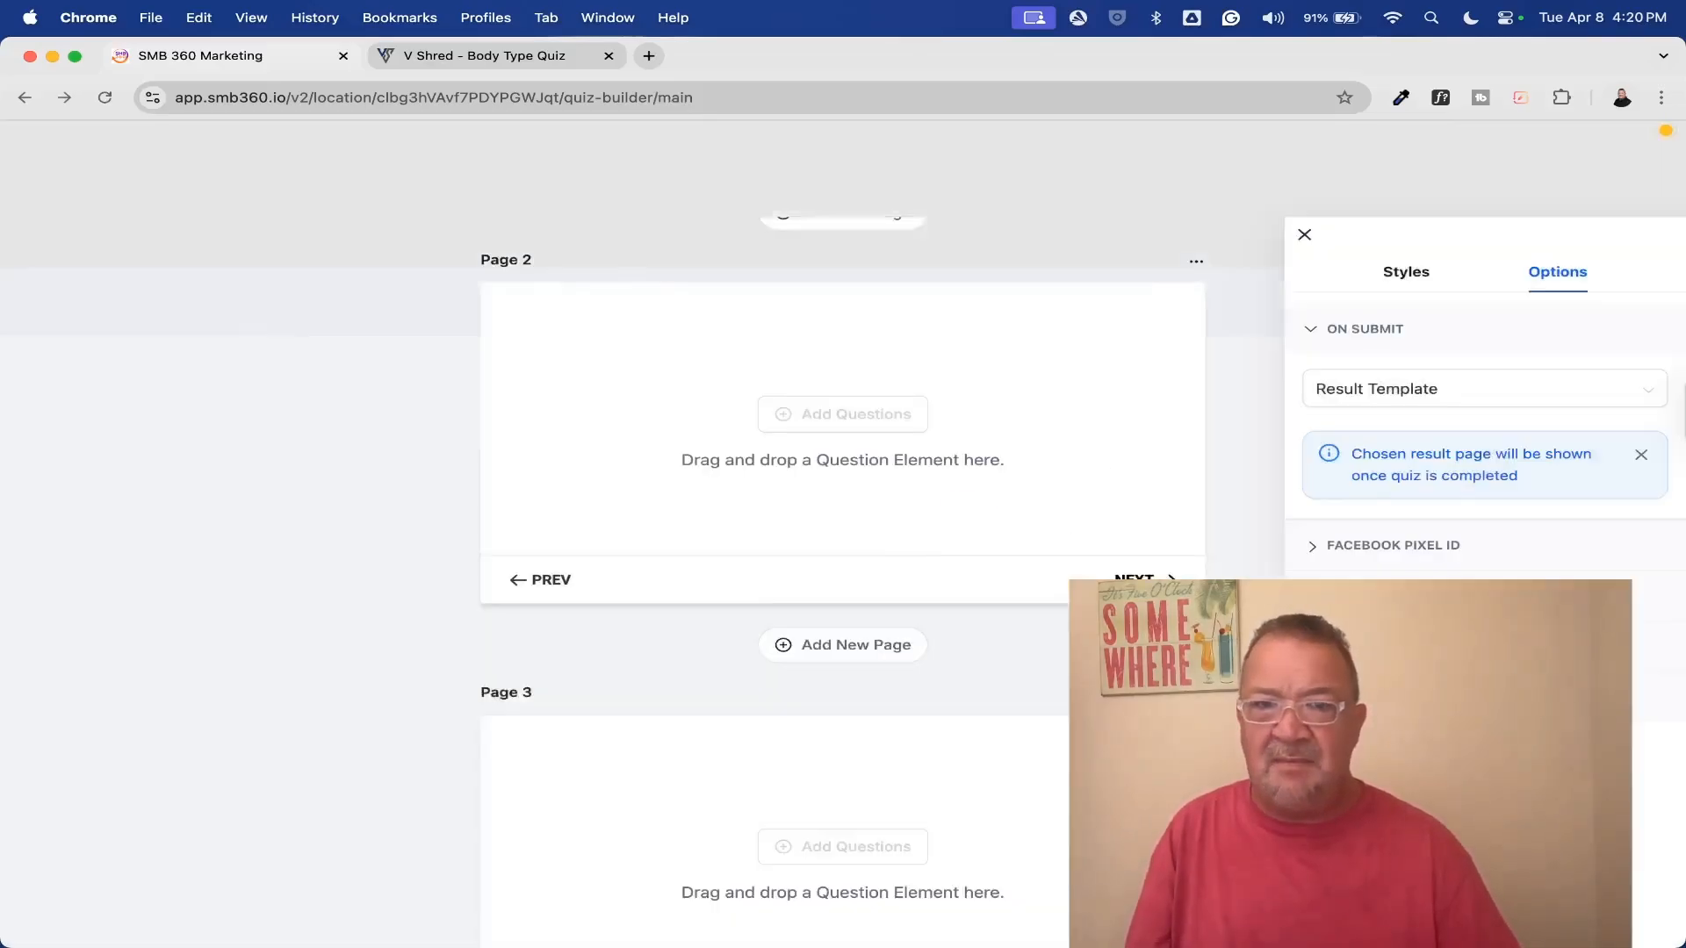
{"action": "left_click", "coordinate": [1589, 473]}
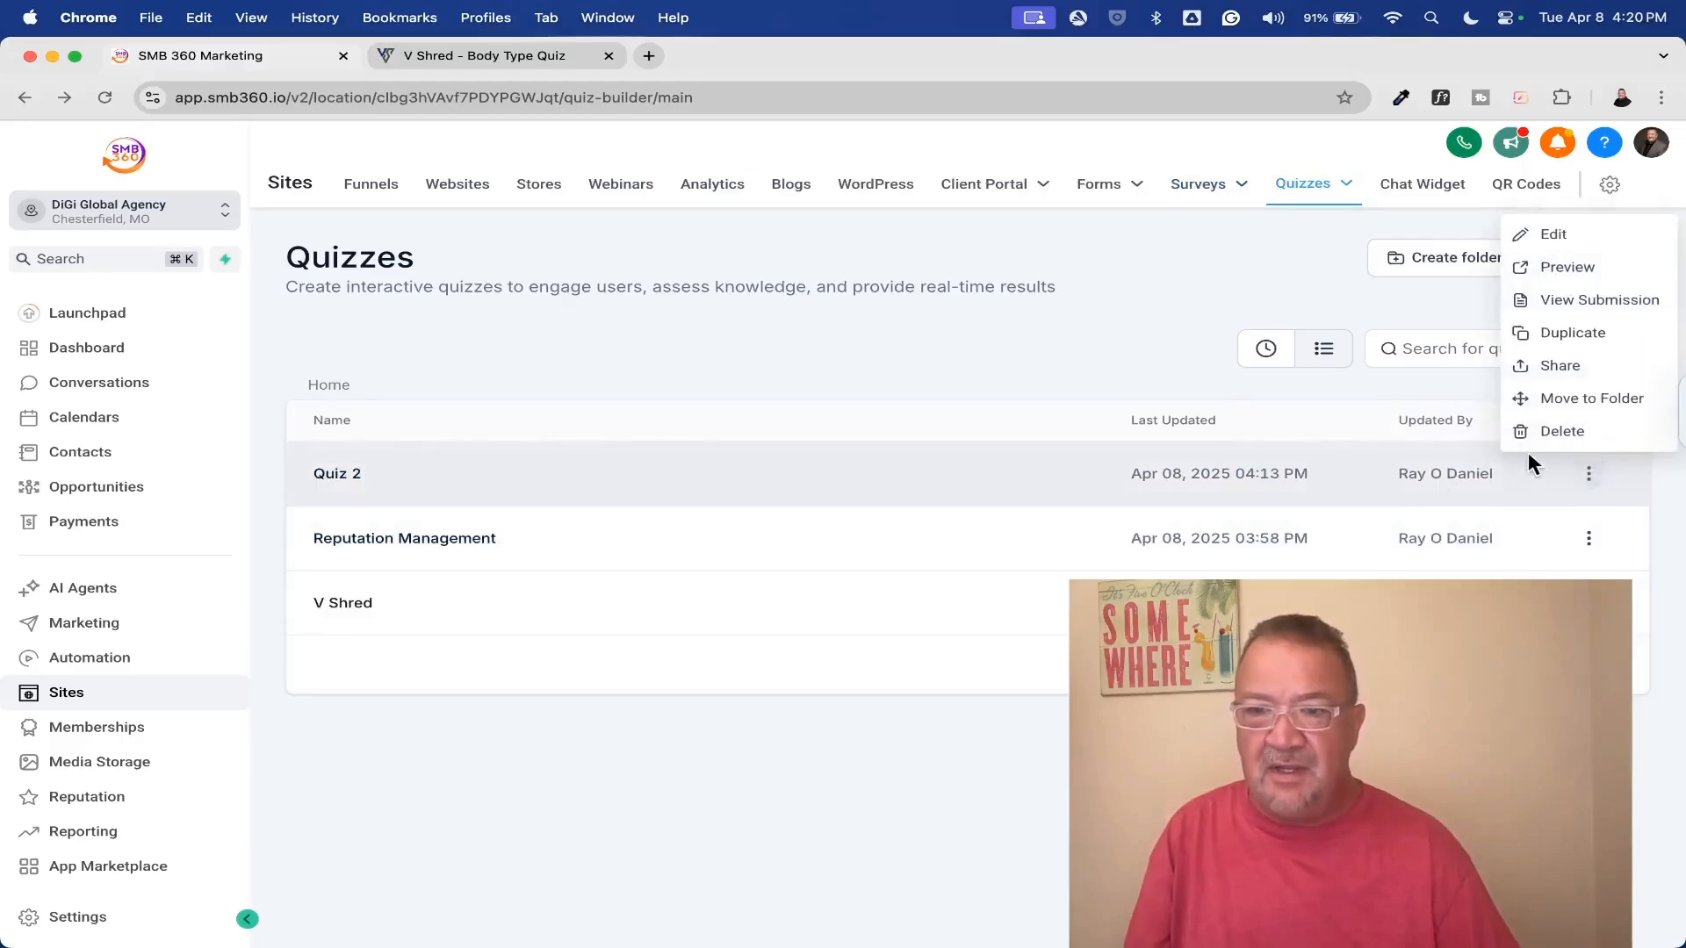
{"action": "left_click", "coordinate": [1538, 435]}
{"action": "left_click", "coordinate": [1049, 595]}
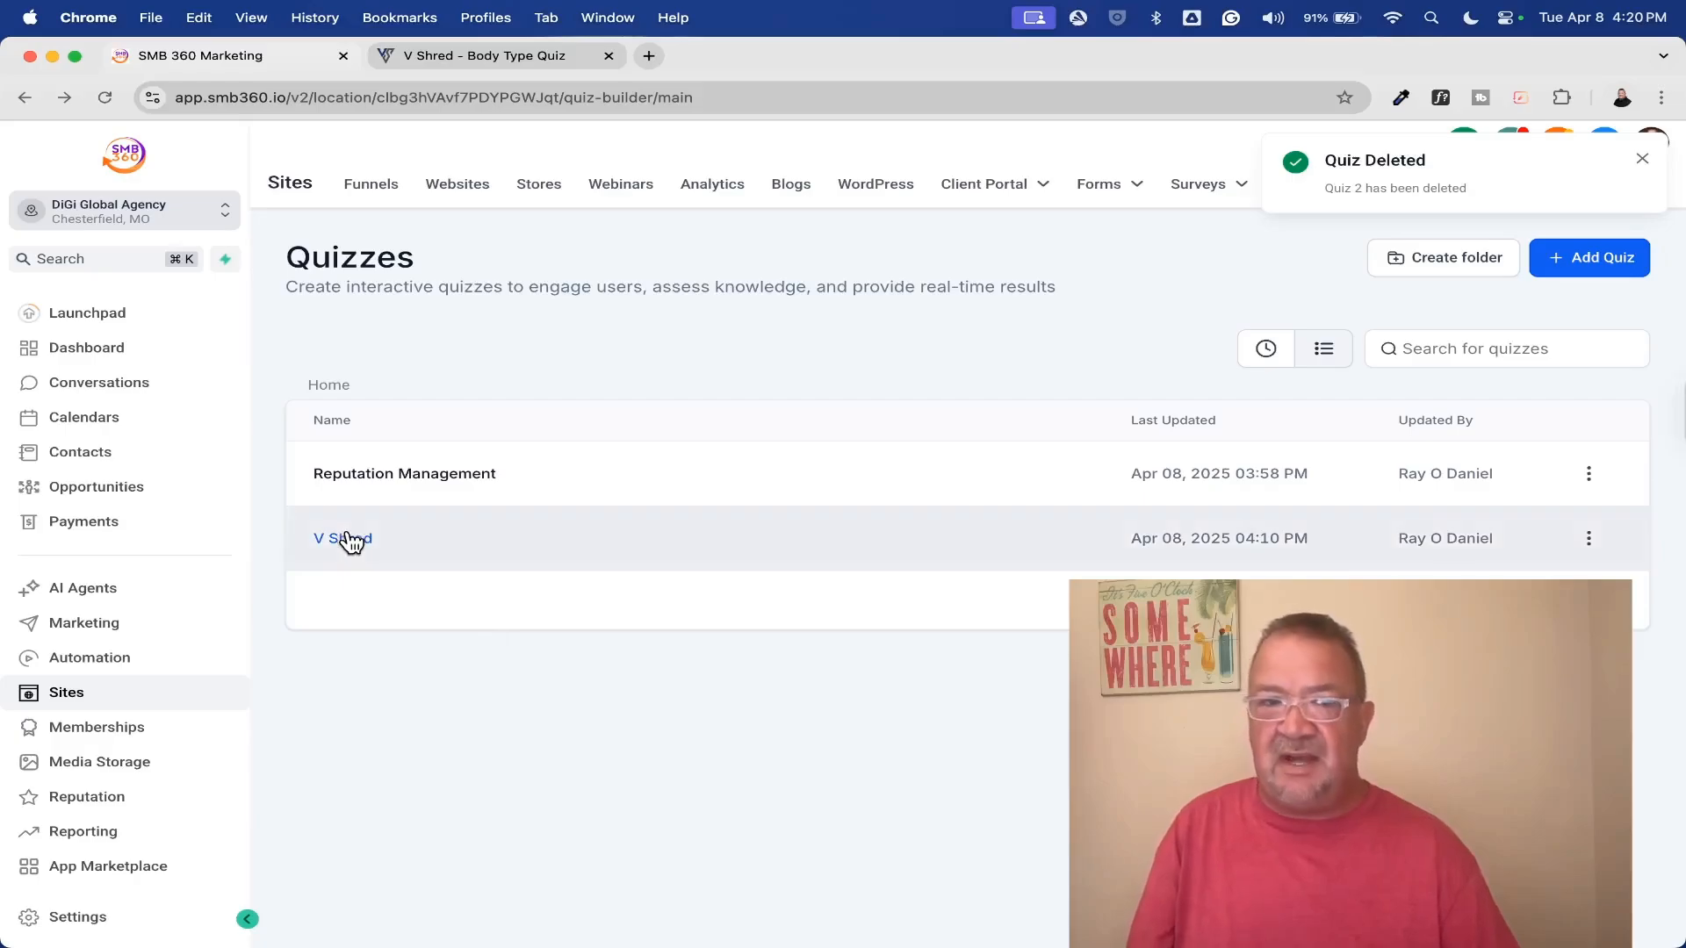
Open the V Shred quiz in the builder, and view the opening page of the example Body Type Quiz up close on its website
{"action": "left_click", "coordinate": [351, 540]}
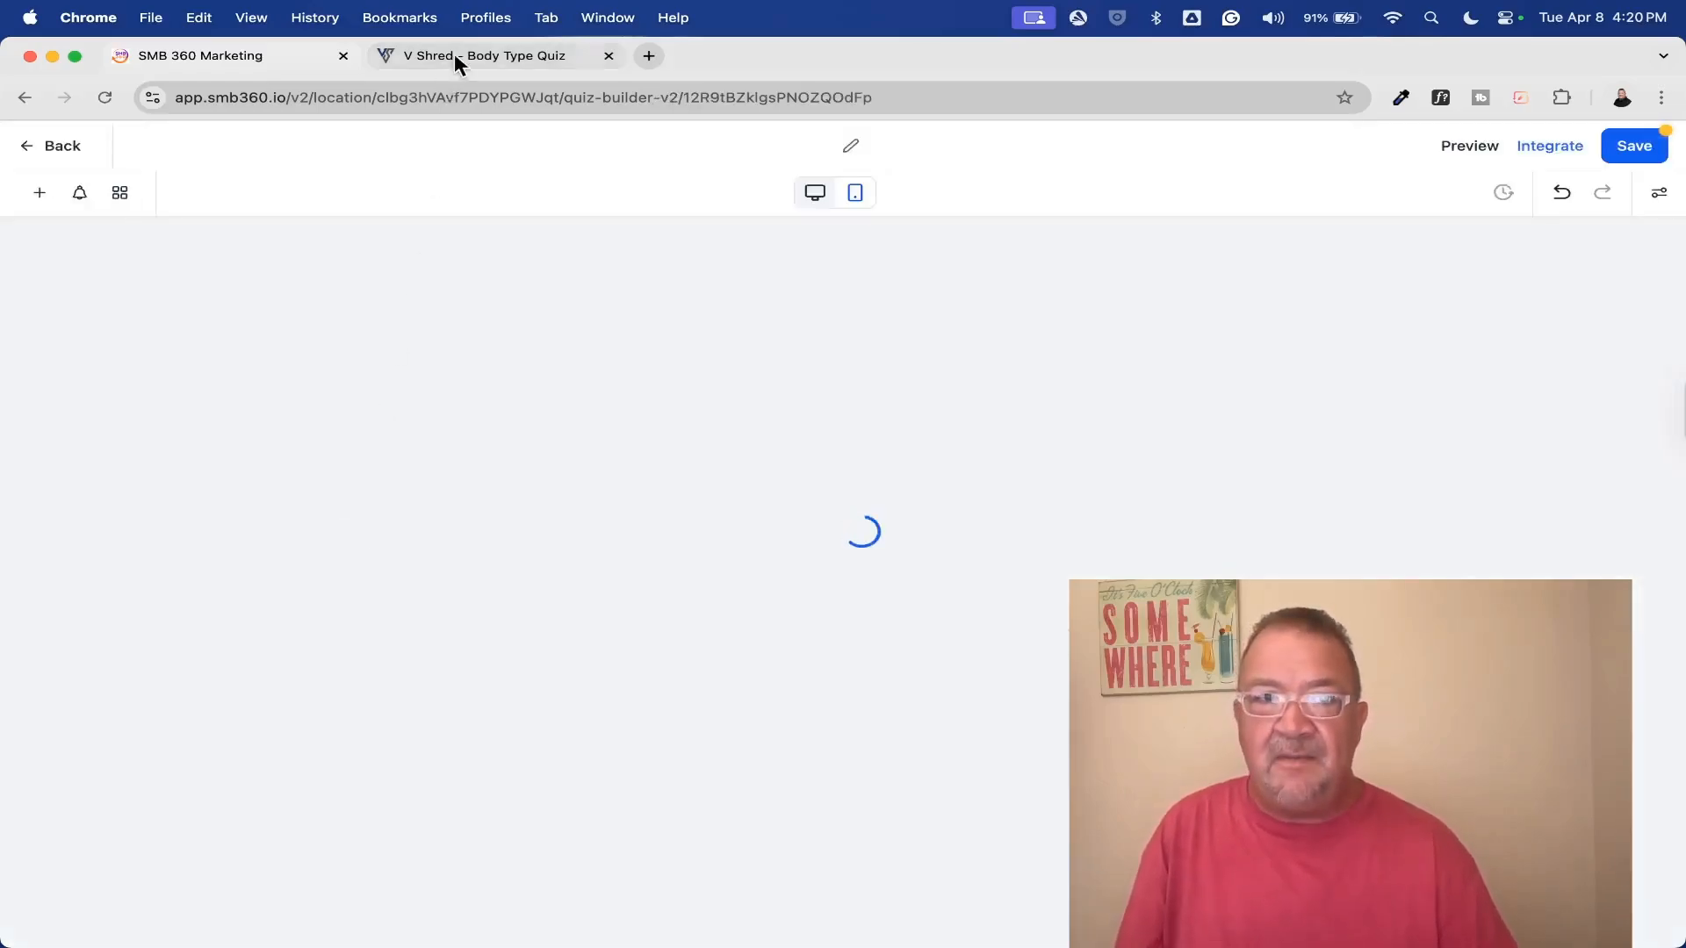
{"action": "left_click", "coordinate": [455, 55]}
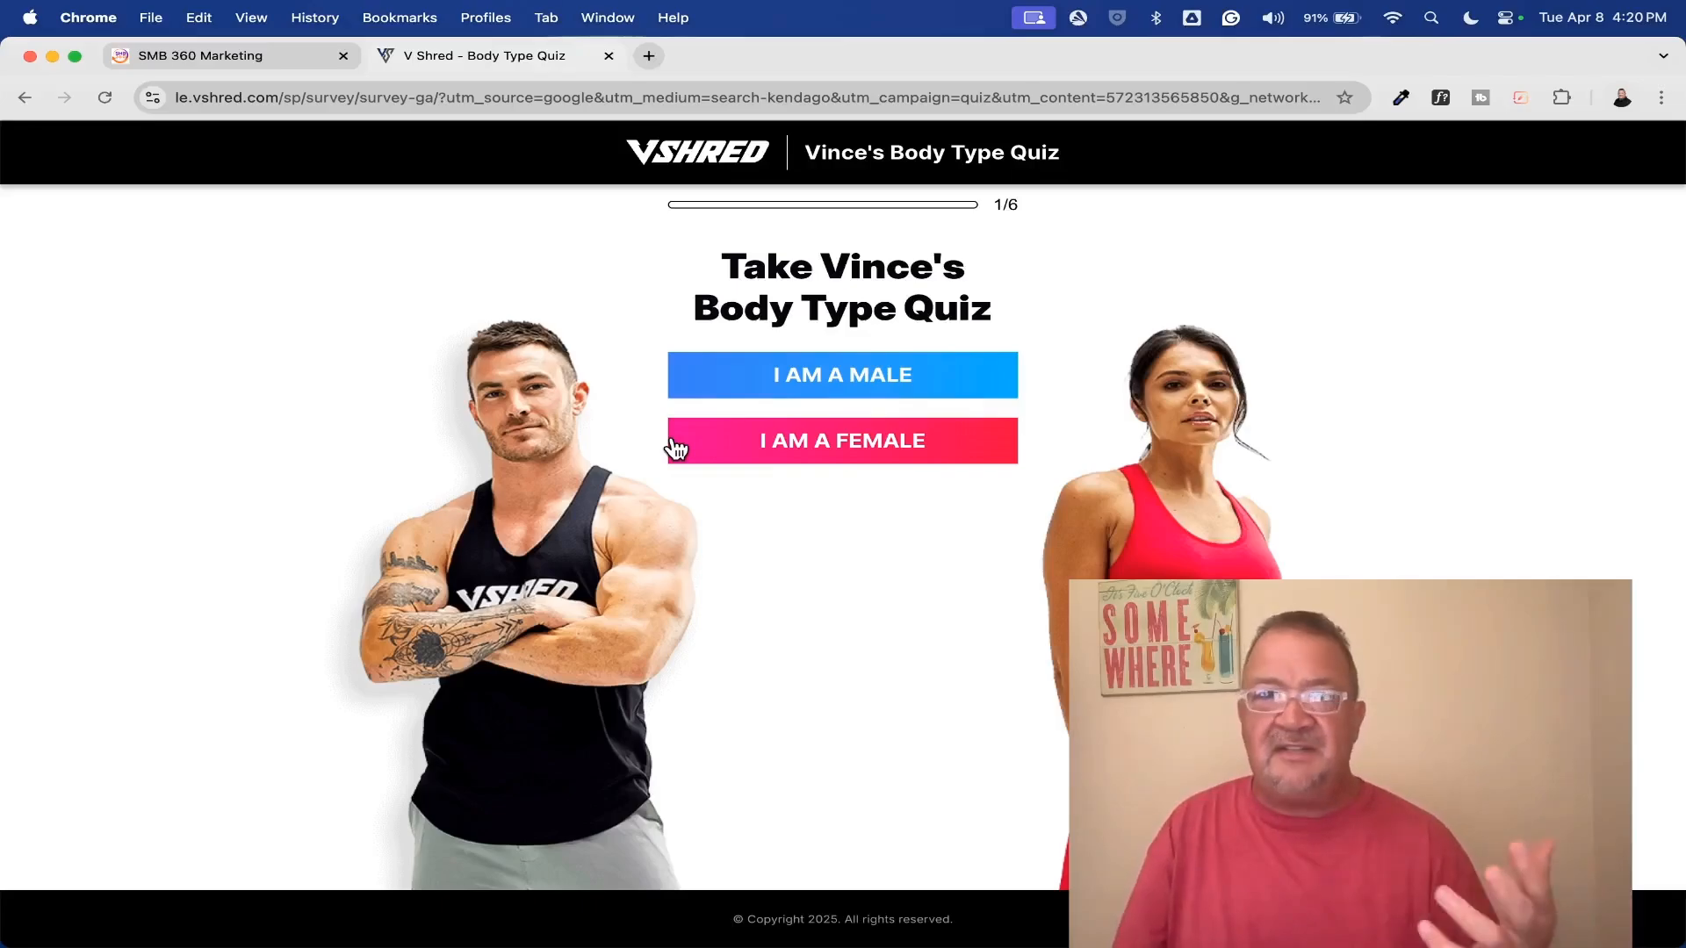
{"action": "scroll", "coordinate": [1029, 218], "scroll_direction": "up", "scroll_amount": 5}
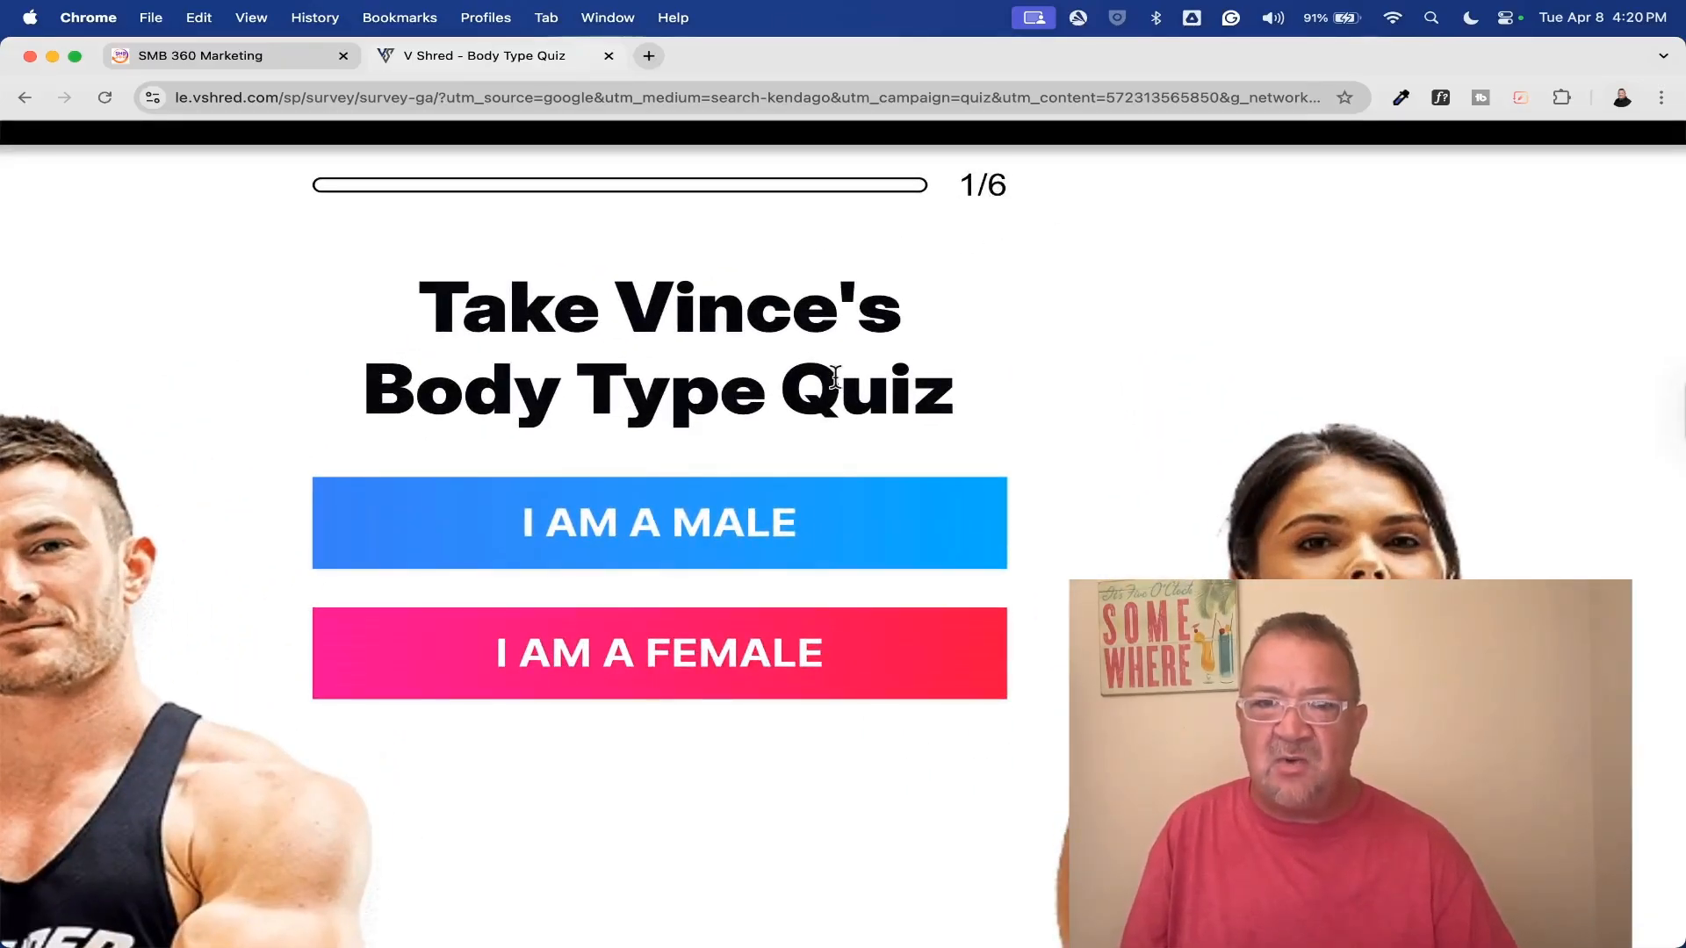
{"action": "scroll", "coordinate": [836, 377], "scroll_direction": "down", "scroll_amount": 5}
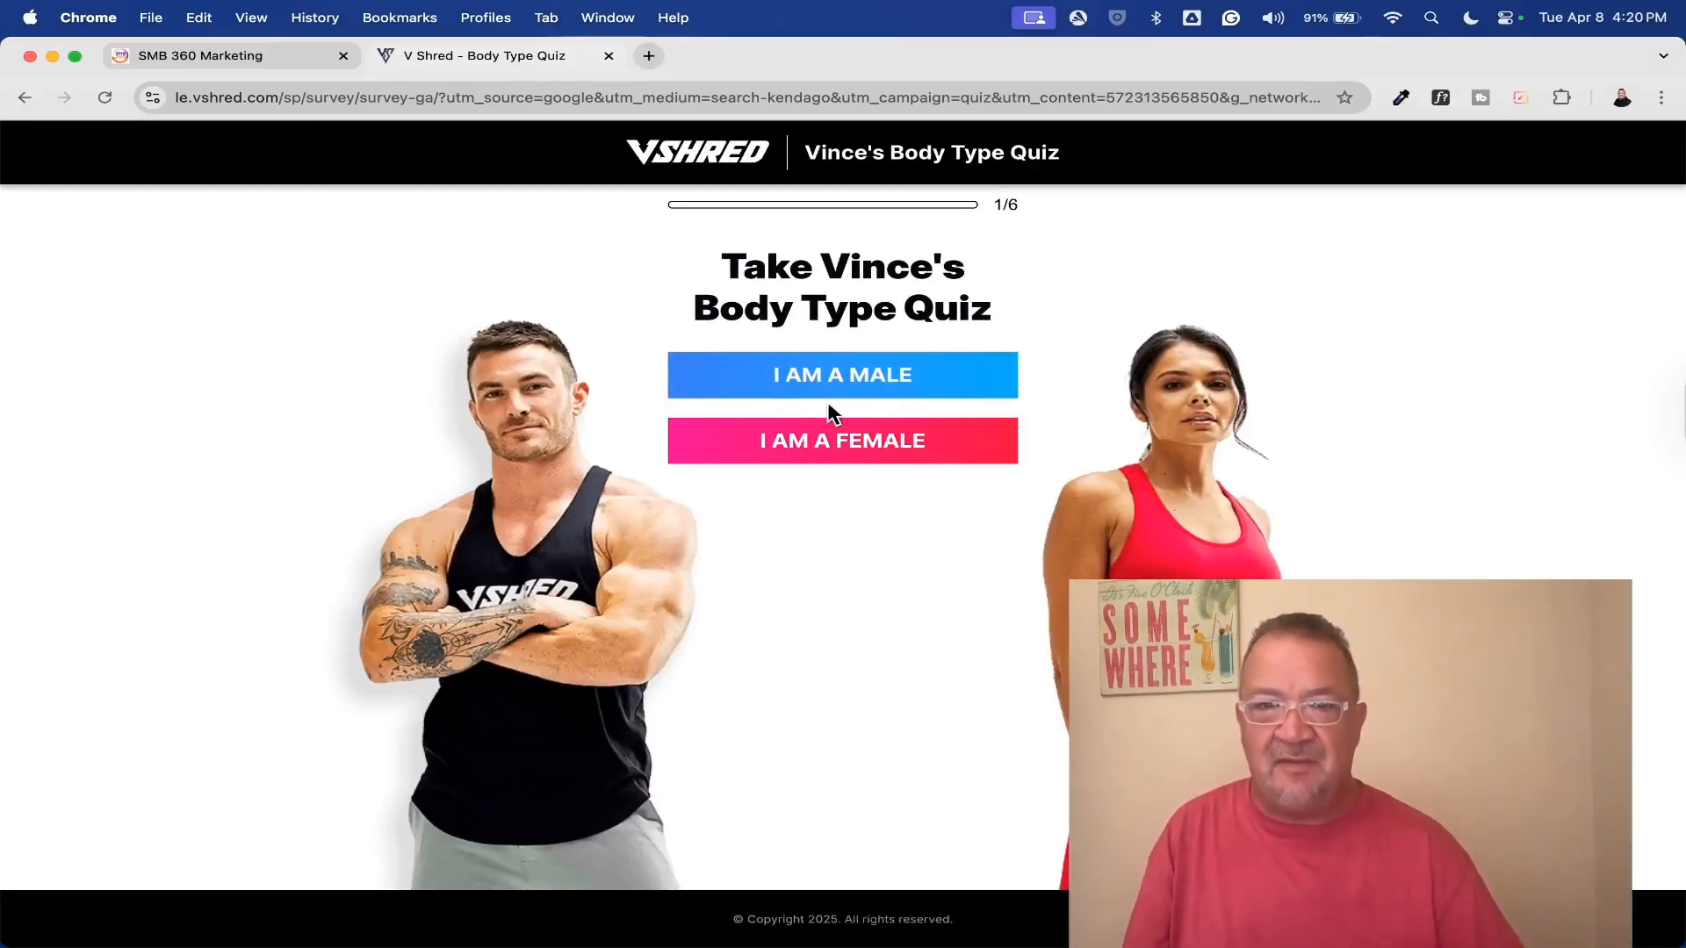
Answer the example Body Type Quiz as a male aged 40 with a height of 5 ft 9 in
{"action": "left_click", "coordinate": [831, 376]}
{"action": "type", "text": "40"}
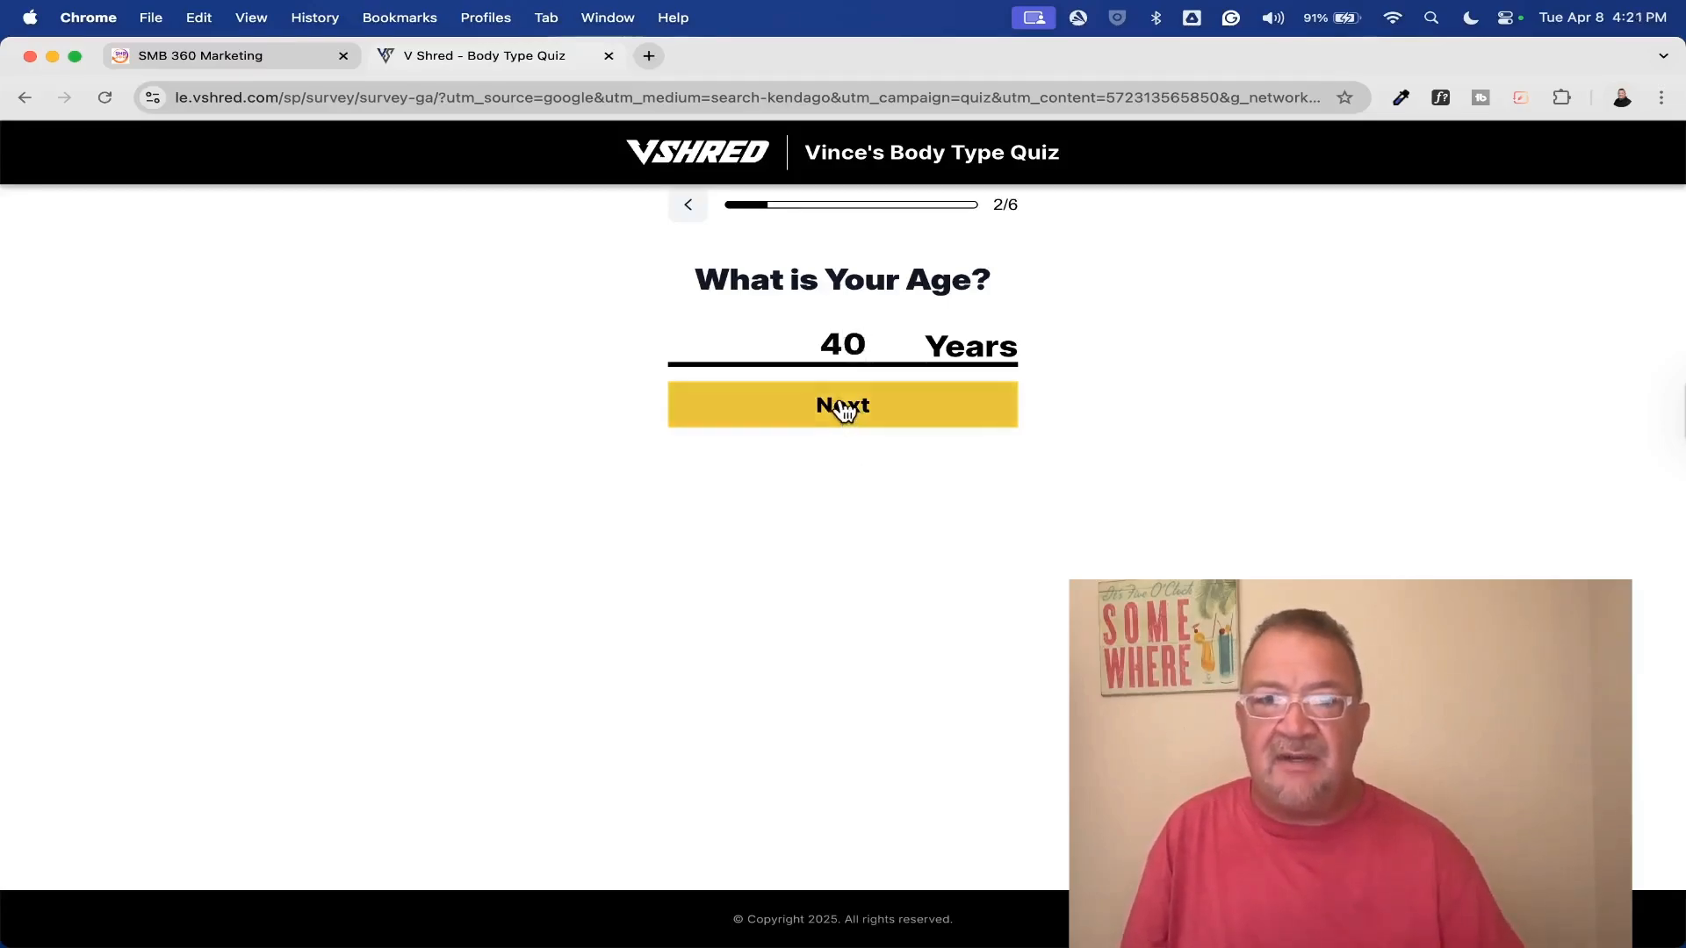
{"action": "left_click", "coordinate": [840, 405]}
{"action": "type", "text": "5"}
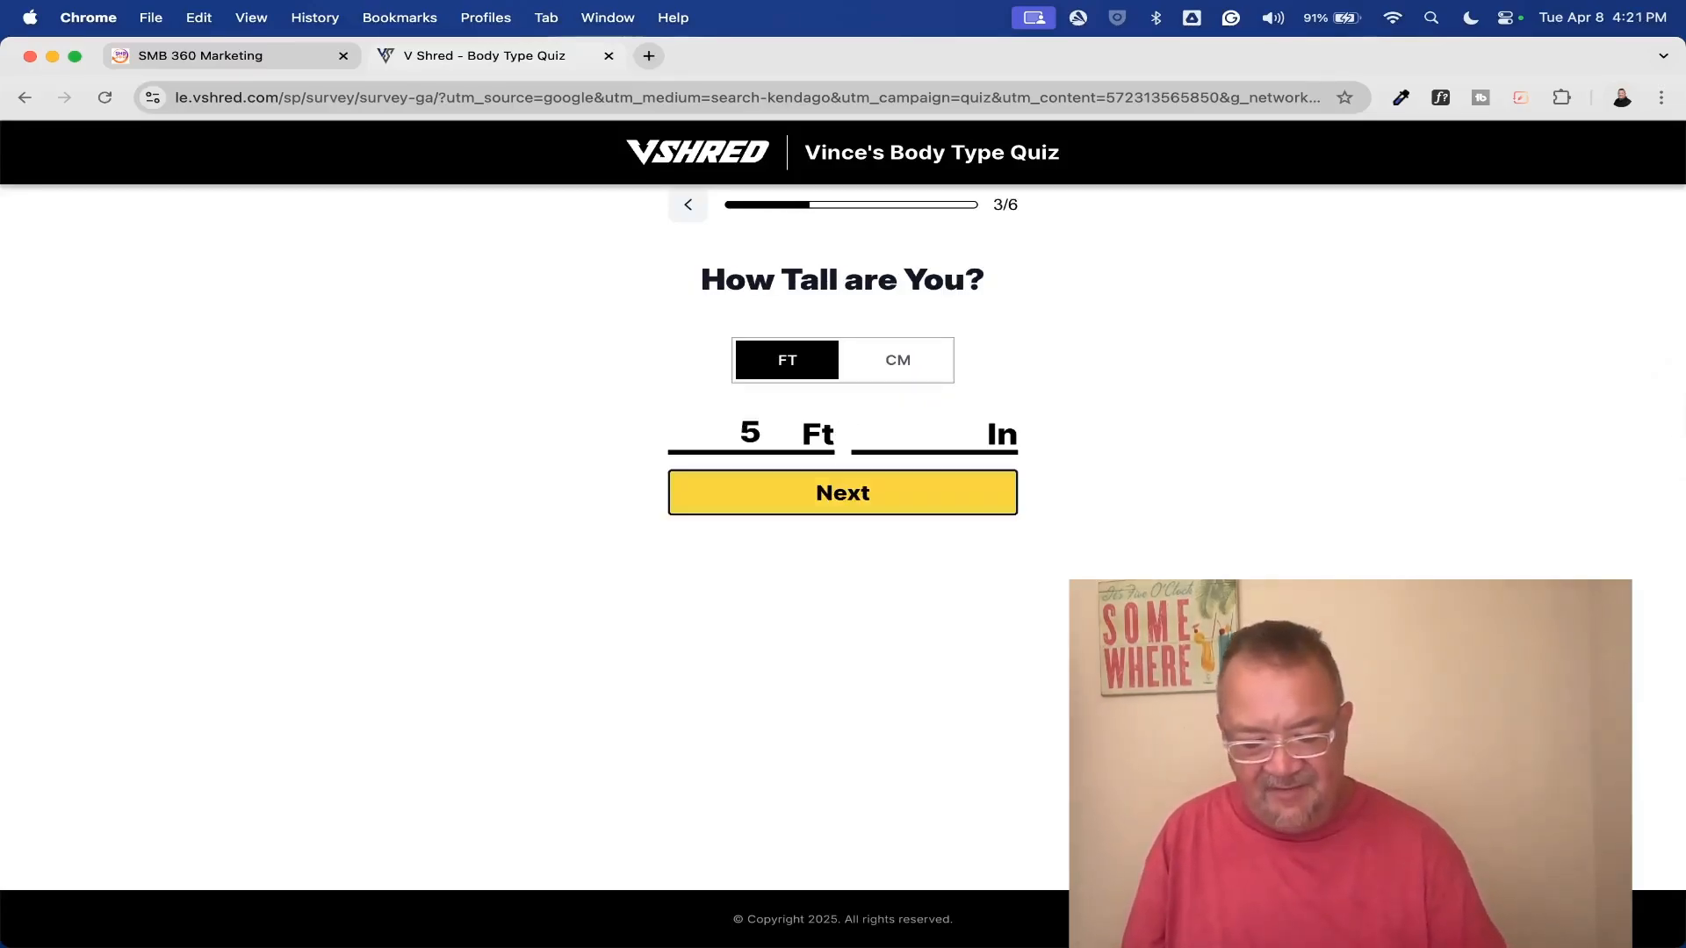
{"action": "type", "text": "9"}
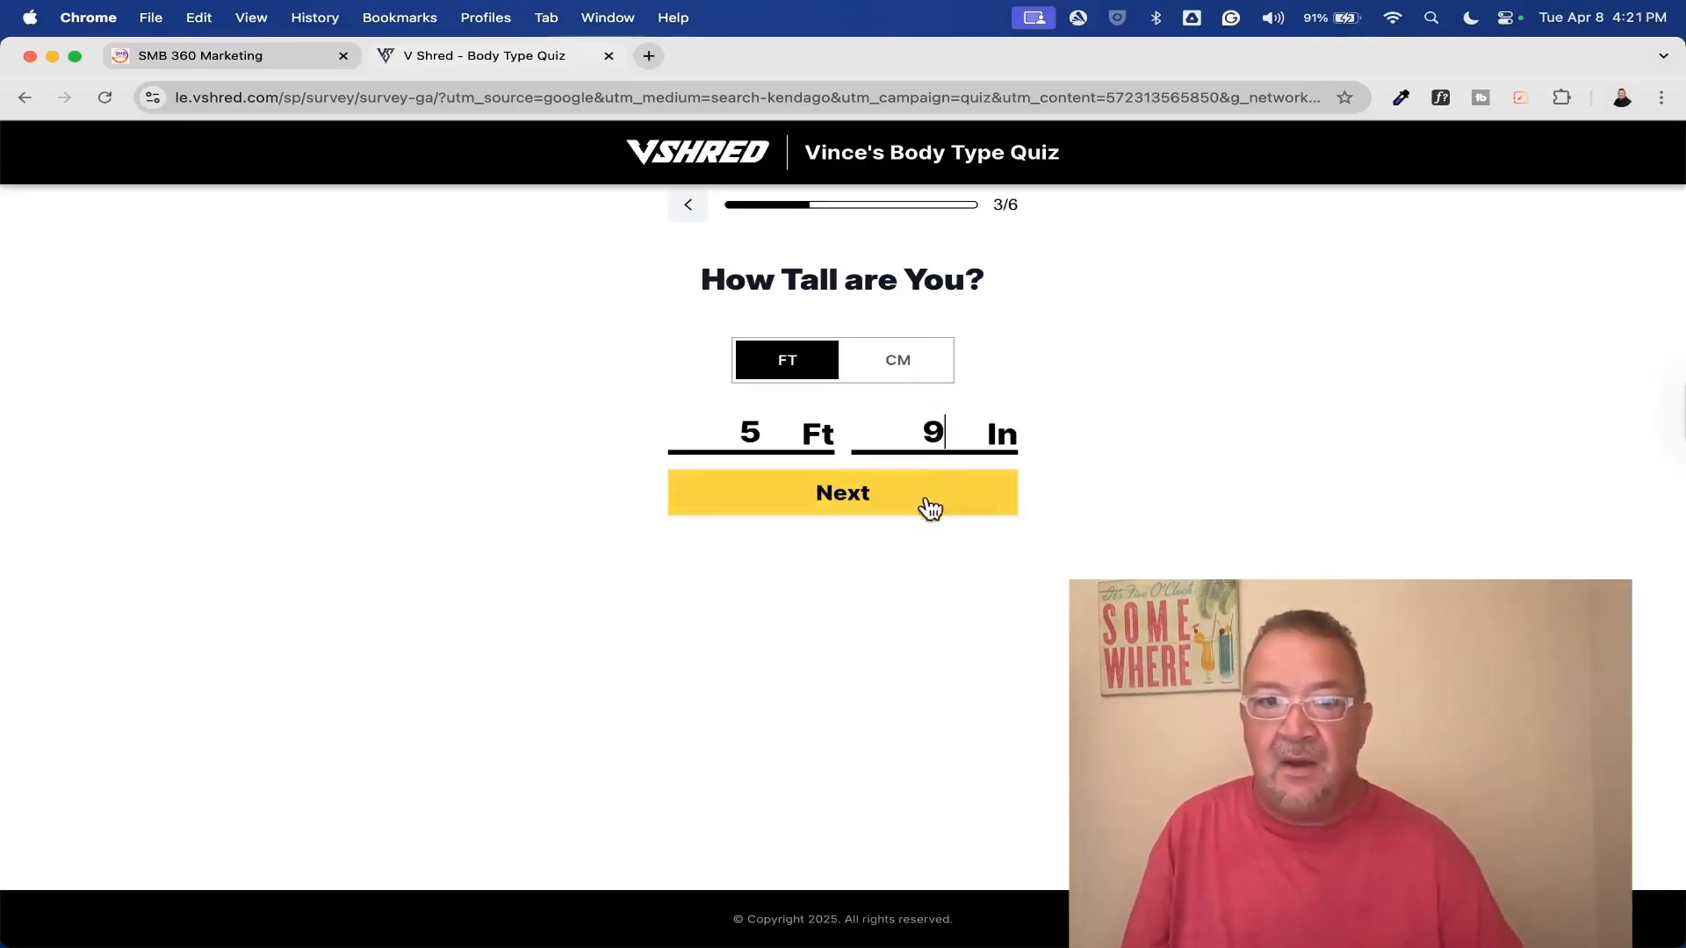
{"action": "left_click", "coordinate": [937, 497]}
Complete the remaining Body Type Quiz questions with a weight of 220 lbs and Soft as the best description, and submit the quiz
{"action": "type", "text": "220"}
{"action": "left_click", "coordinate": [835, 537]}
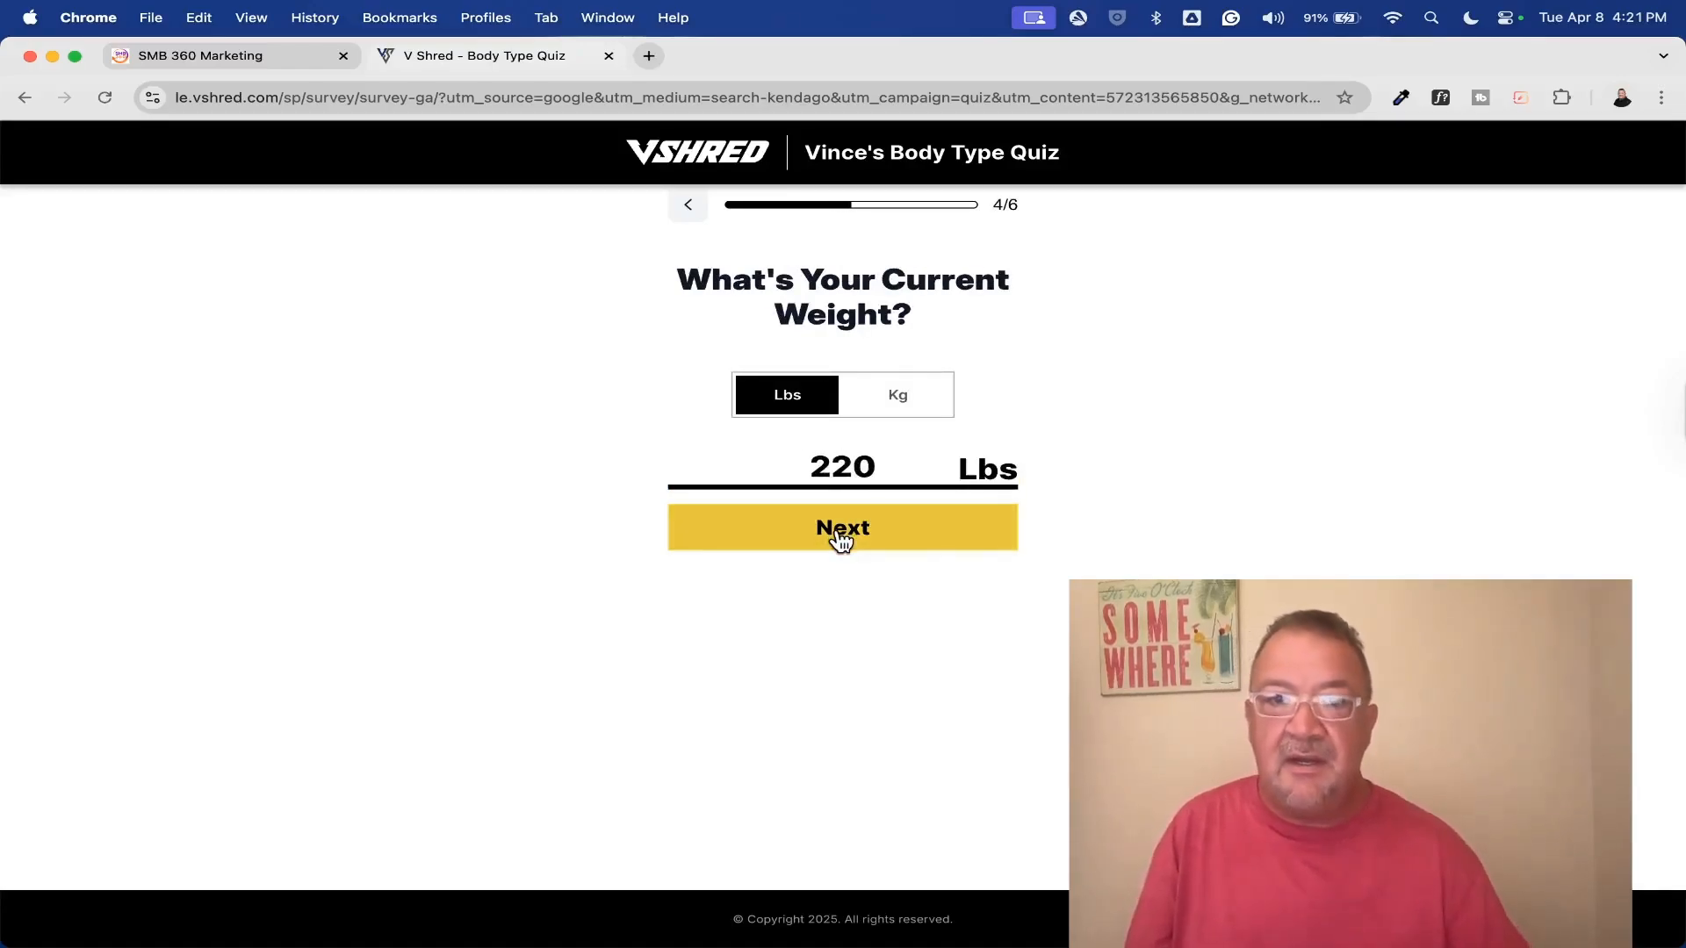
{"action": "left_click", "coordinate": [990, 458]}
{"action": "left_click", "coordinate": [871, 679]}
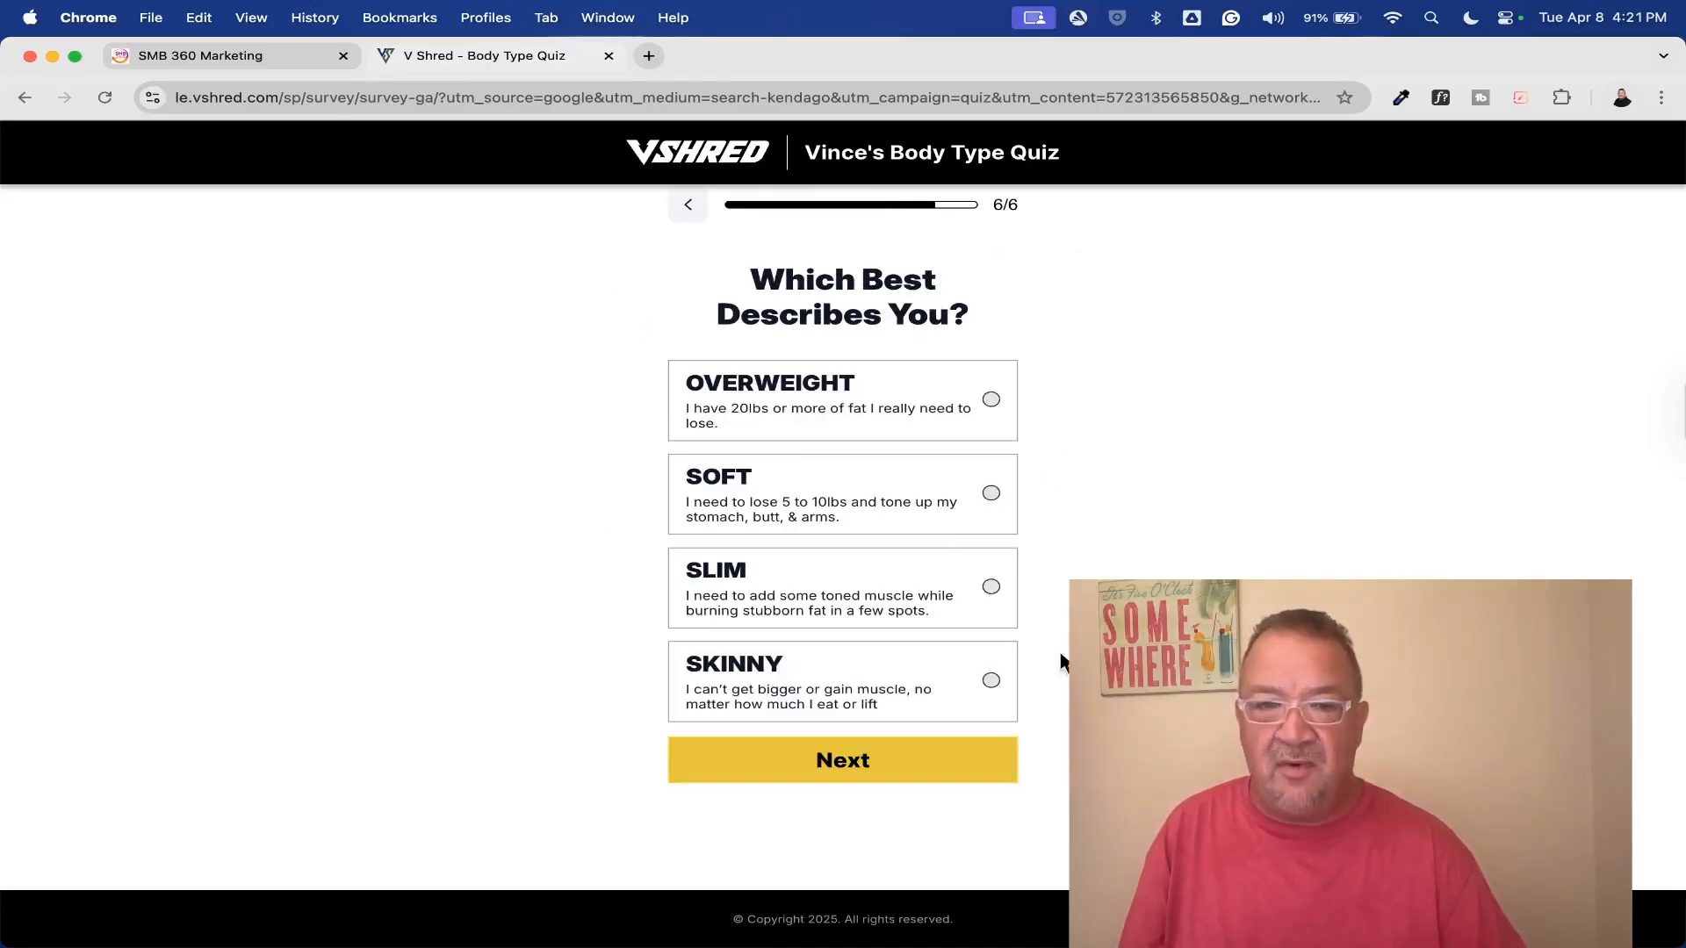
{"action": "left_click", "coordinate": [991, 494]}
{"action": "left_click", "coordinate": [872, 760]}
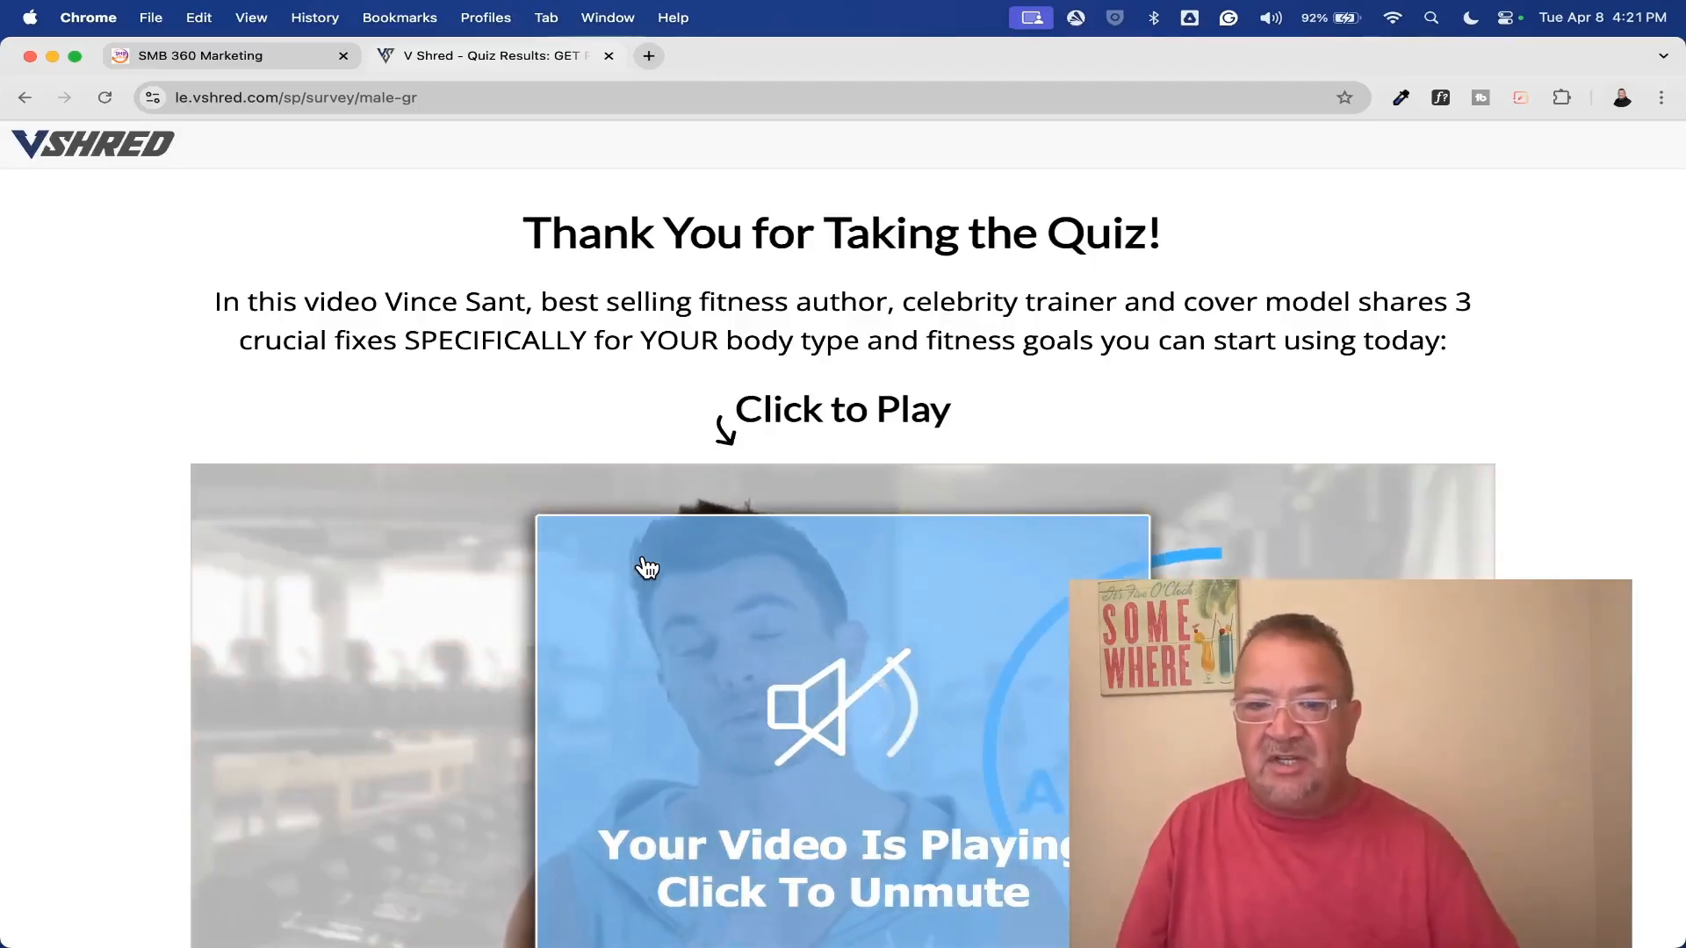
Look through the example quiz's thank-you page and its video
{"action": "scroll", "coordinate": [647, 569], "scroll_direction": "down", "scroll_amount": 10}
{"action": "scroll", "coordinate": [649, 566], "scroll_direction": "up", "scroll_amount": 4}
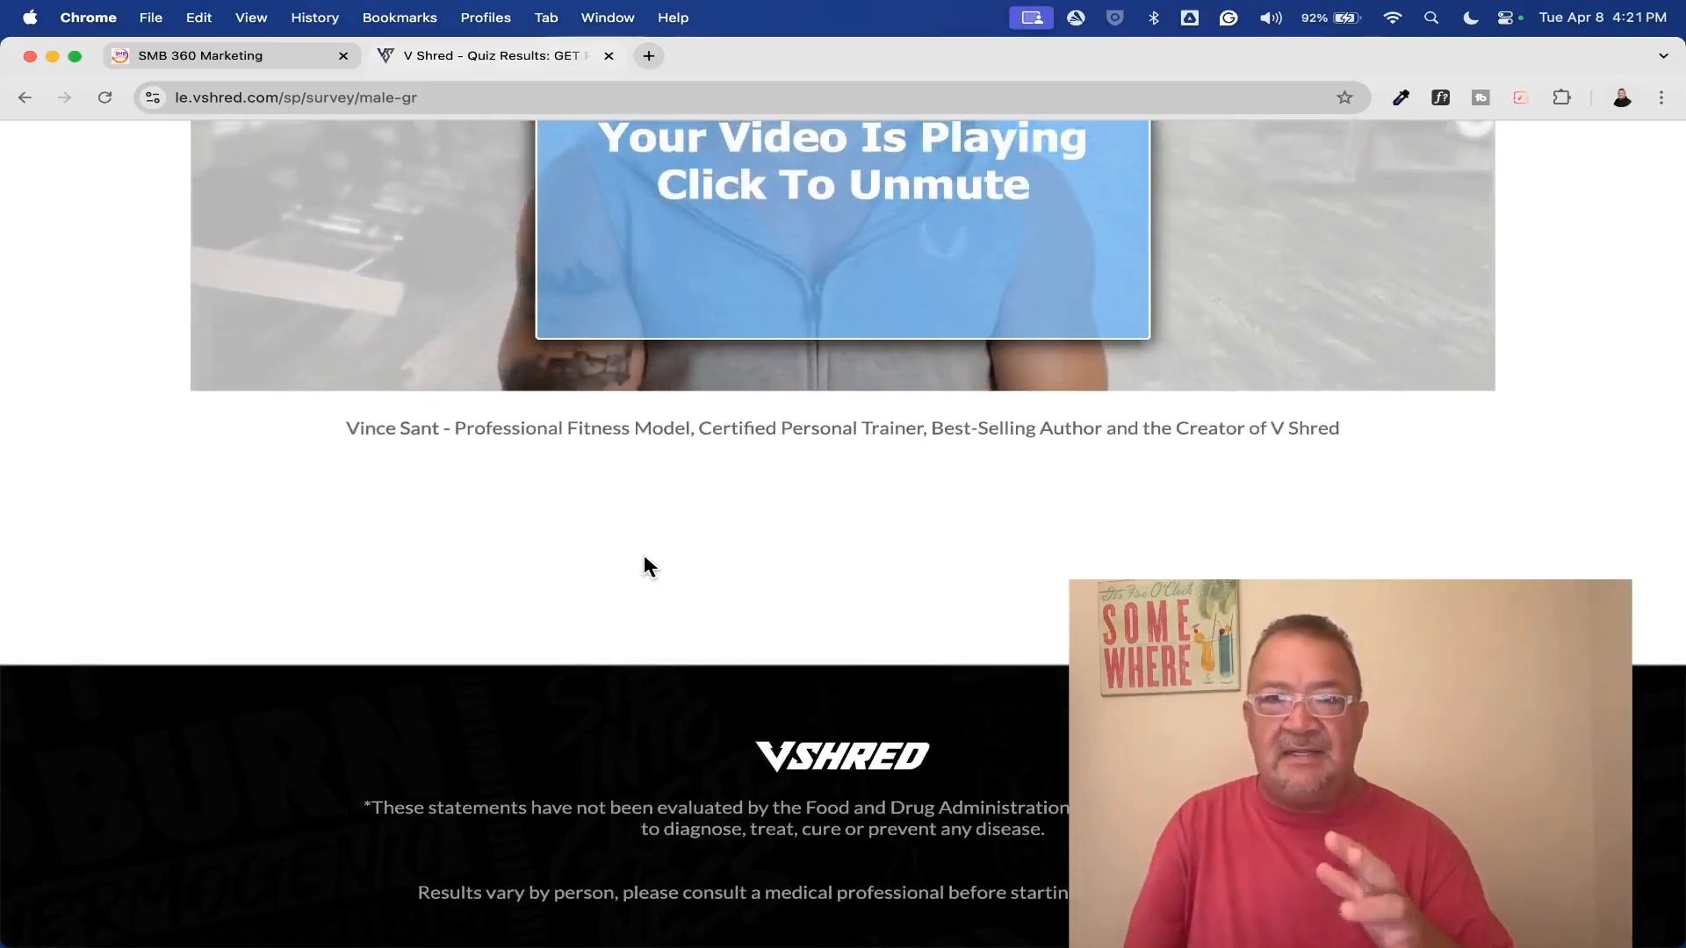
{"action": "scroll", "coordinate": [645, 562], "scroll_direction": "up", "scroll_amount": 5}
{"action": "scroll", "coordinate": [646, 566], "scroll_direction": "up", "scroll_amount": 1}
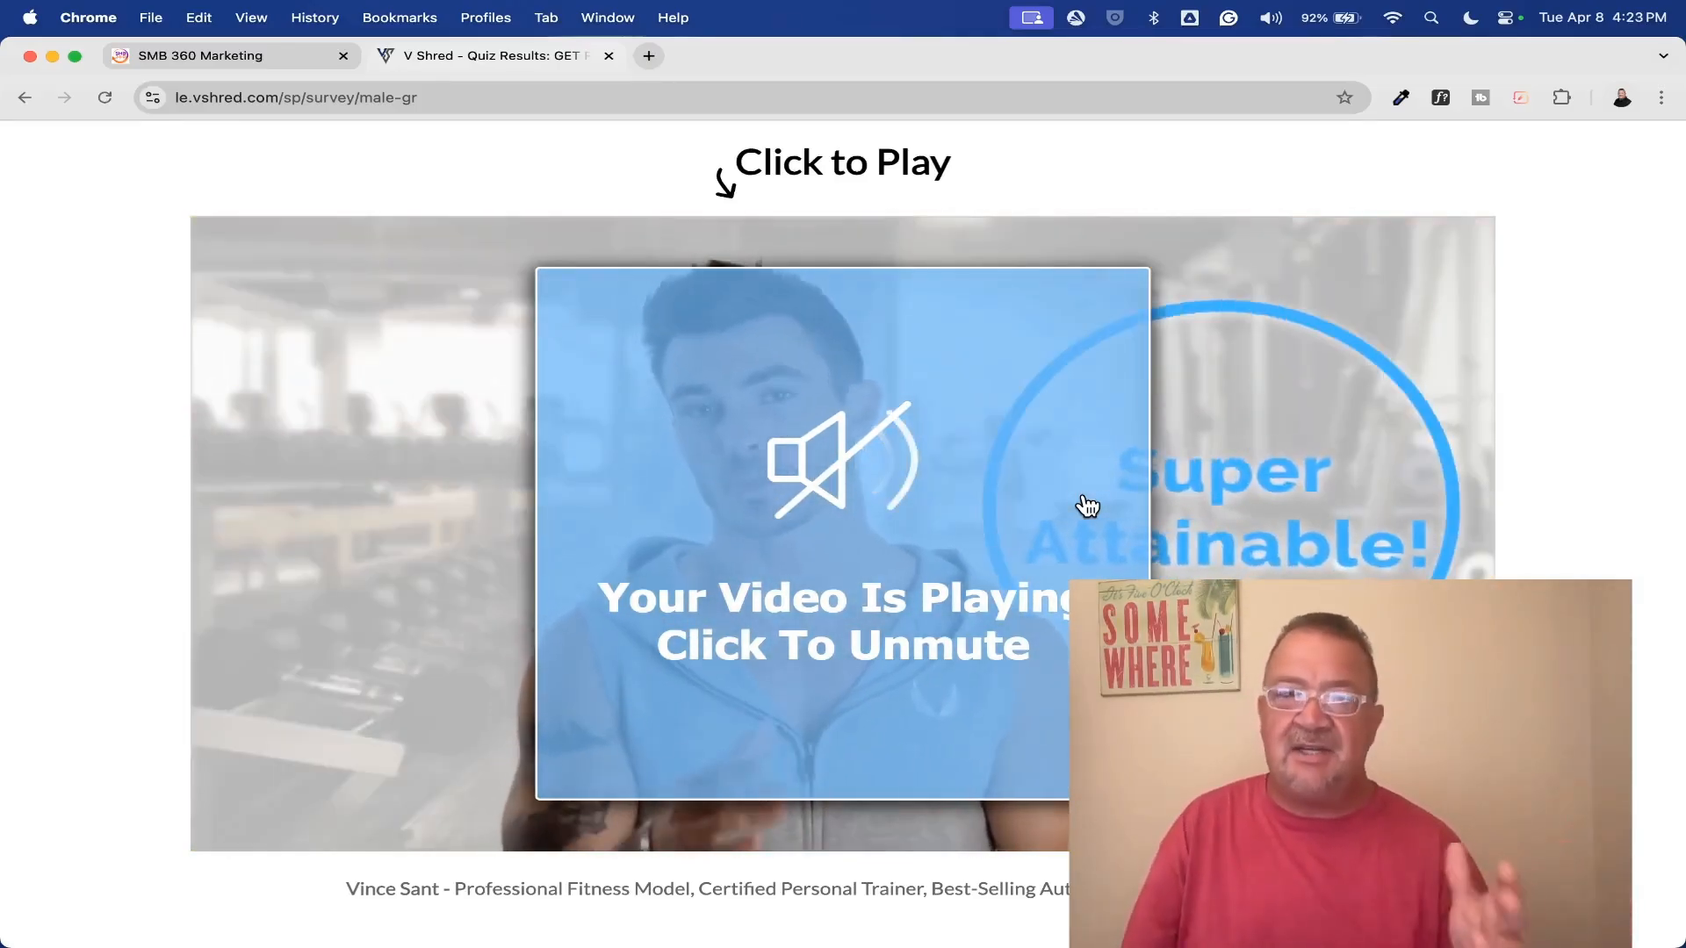
Check the V Shred quiz in SMB 360, and return the example website to the Body Type Quiz's opening page
{"action": "left_click", "coordinate": [260, 57]}
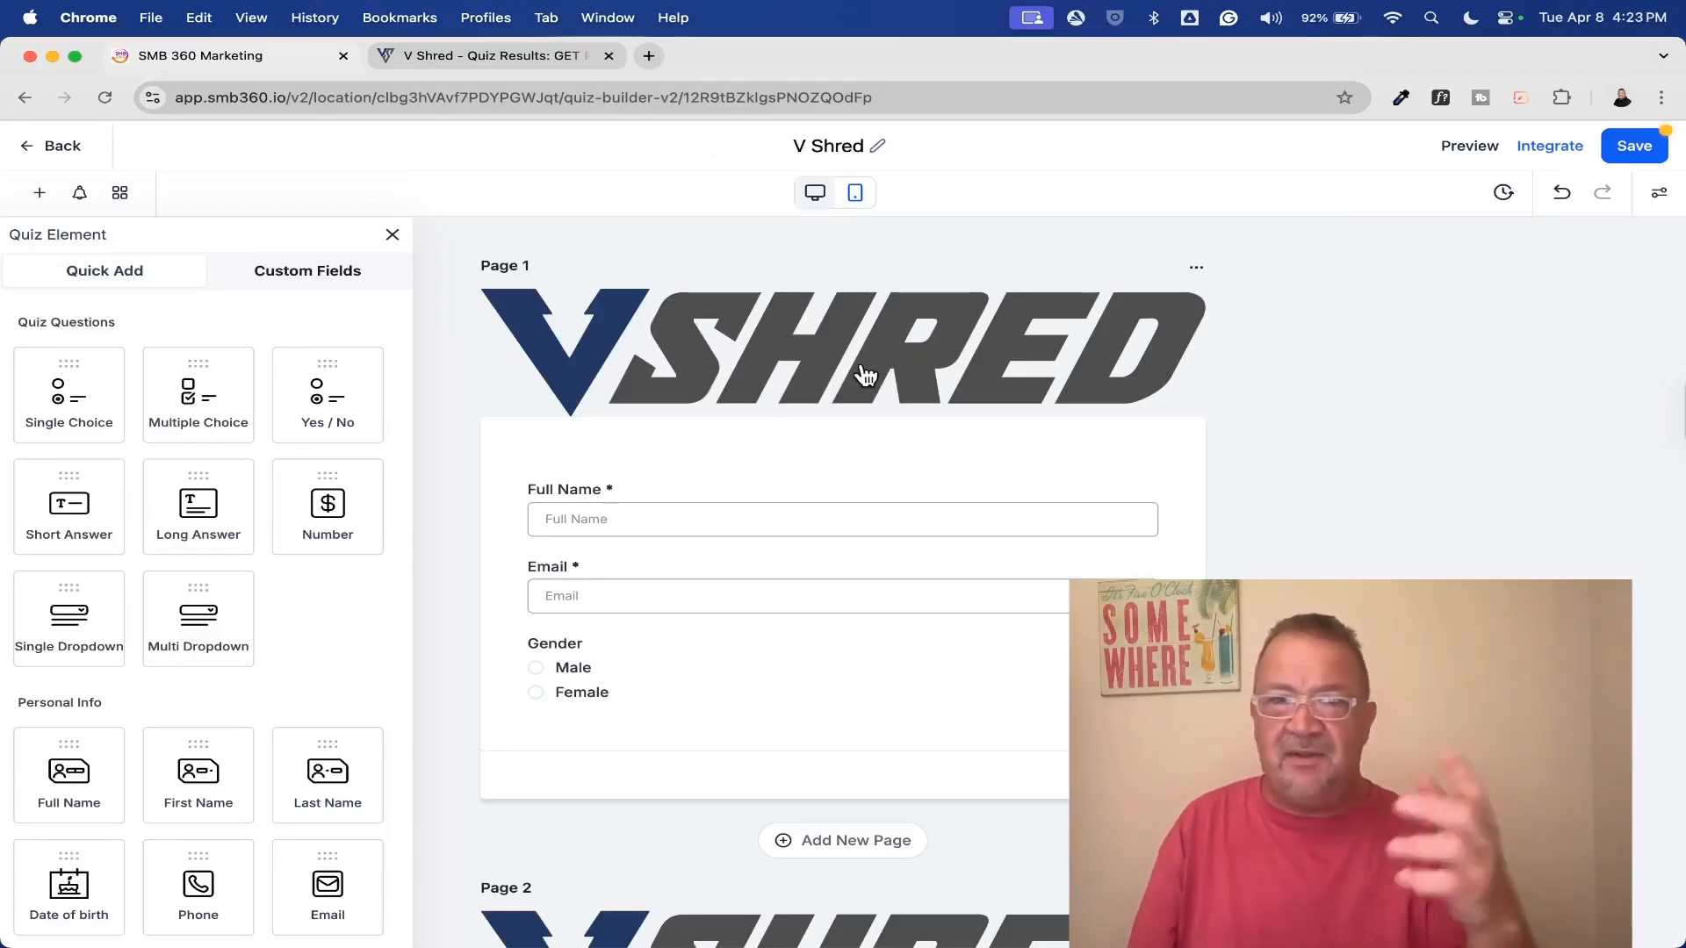
{"action": "left_click", "coordinate": [476, 56]}
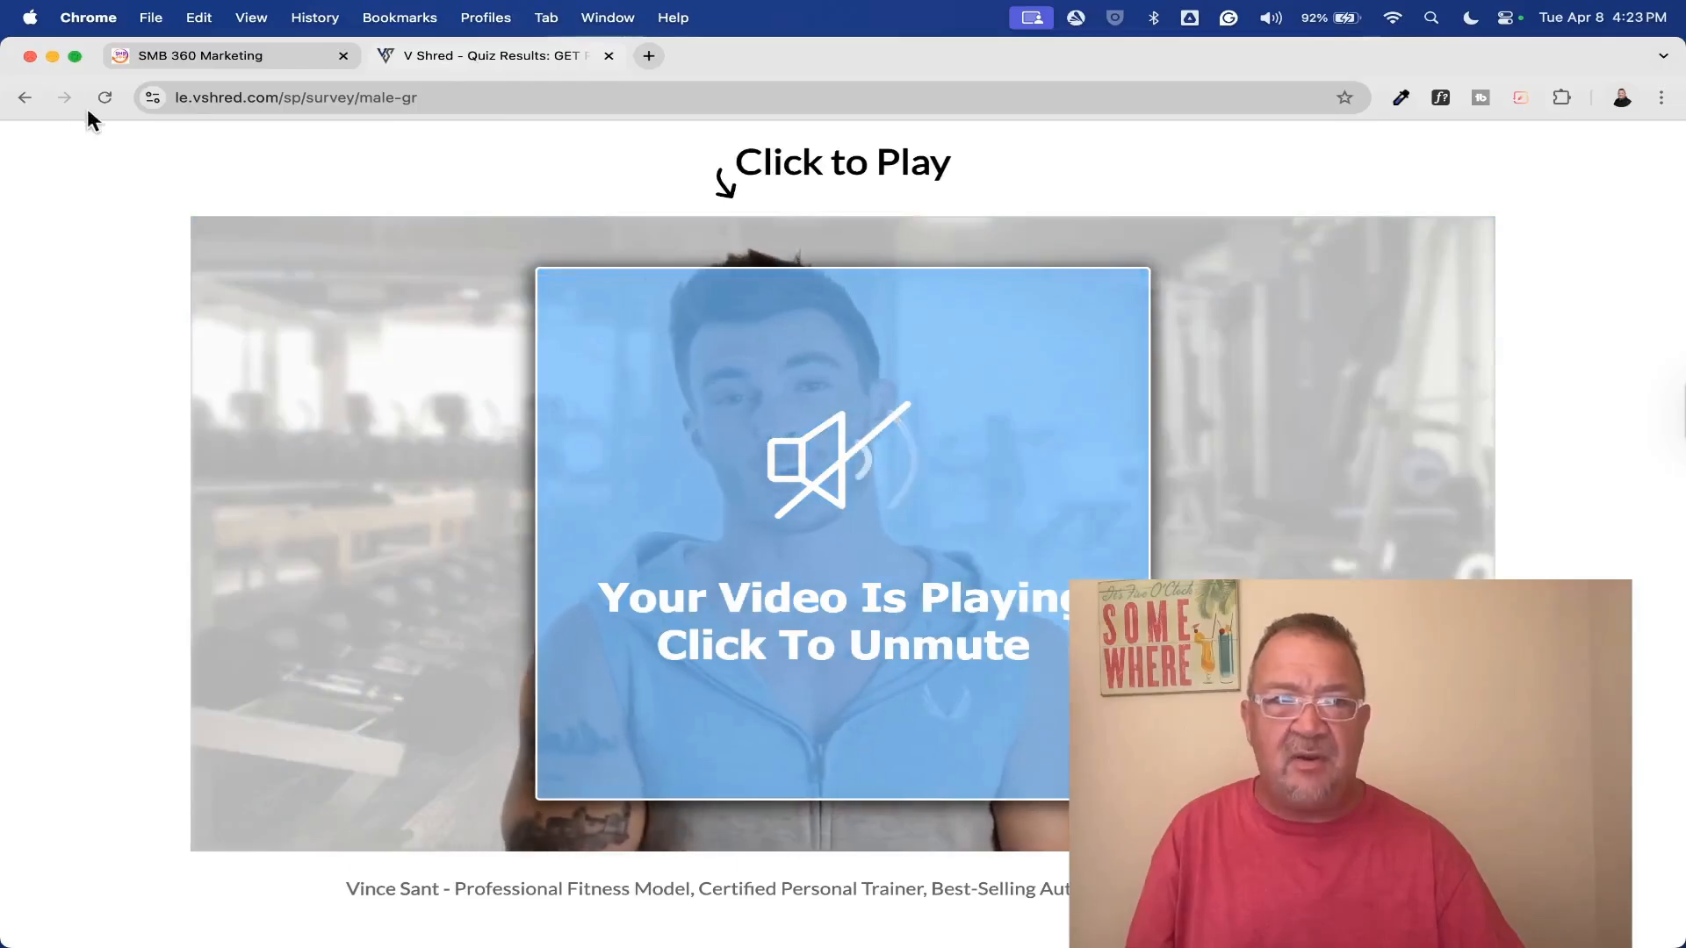
{"action": "left_click", "coordinate": [25, 98]}
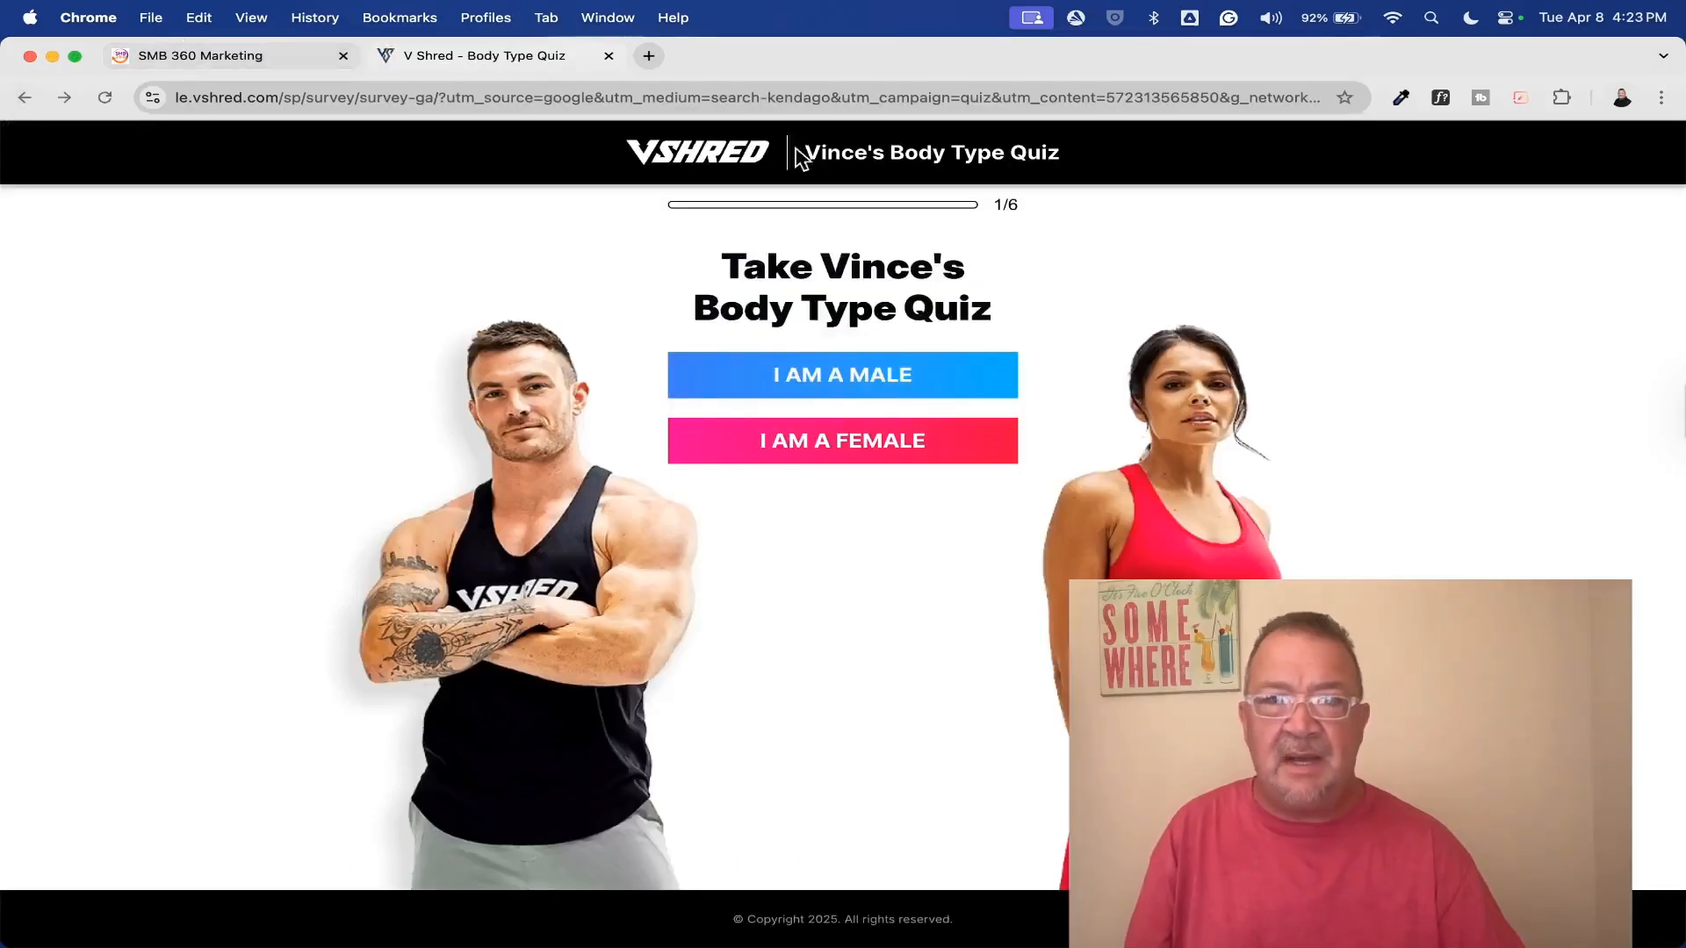
Back in SMB 360, show the custom fields in the V Shred group
{"action": "left_click", "coordinate": [150, 58]}
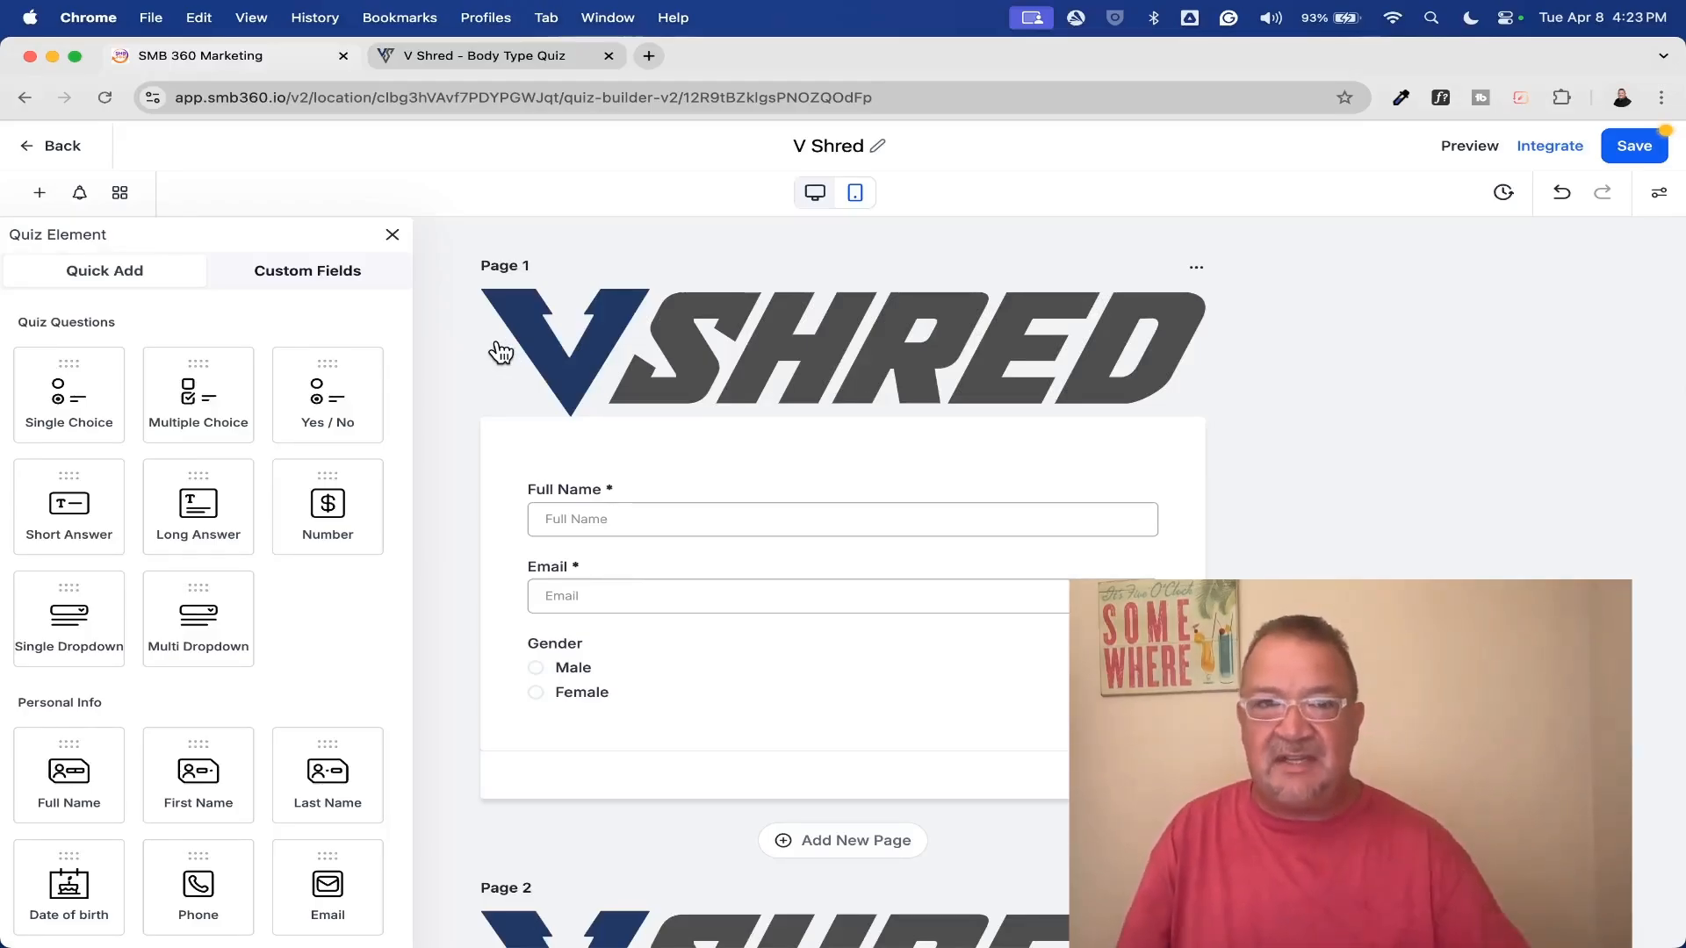
{"action": "left_click", "coordinate": [321, 275]}
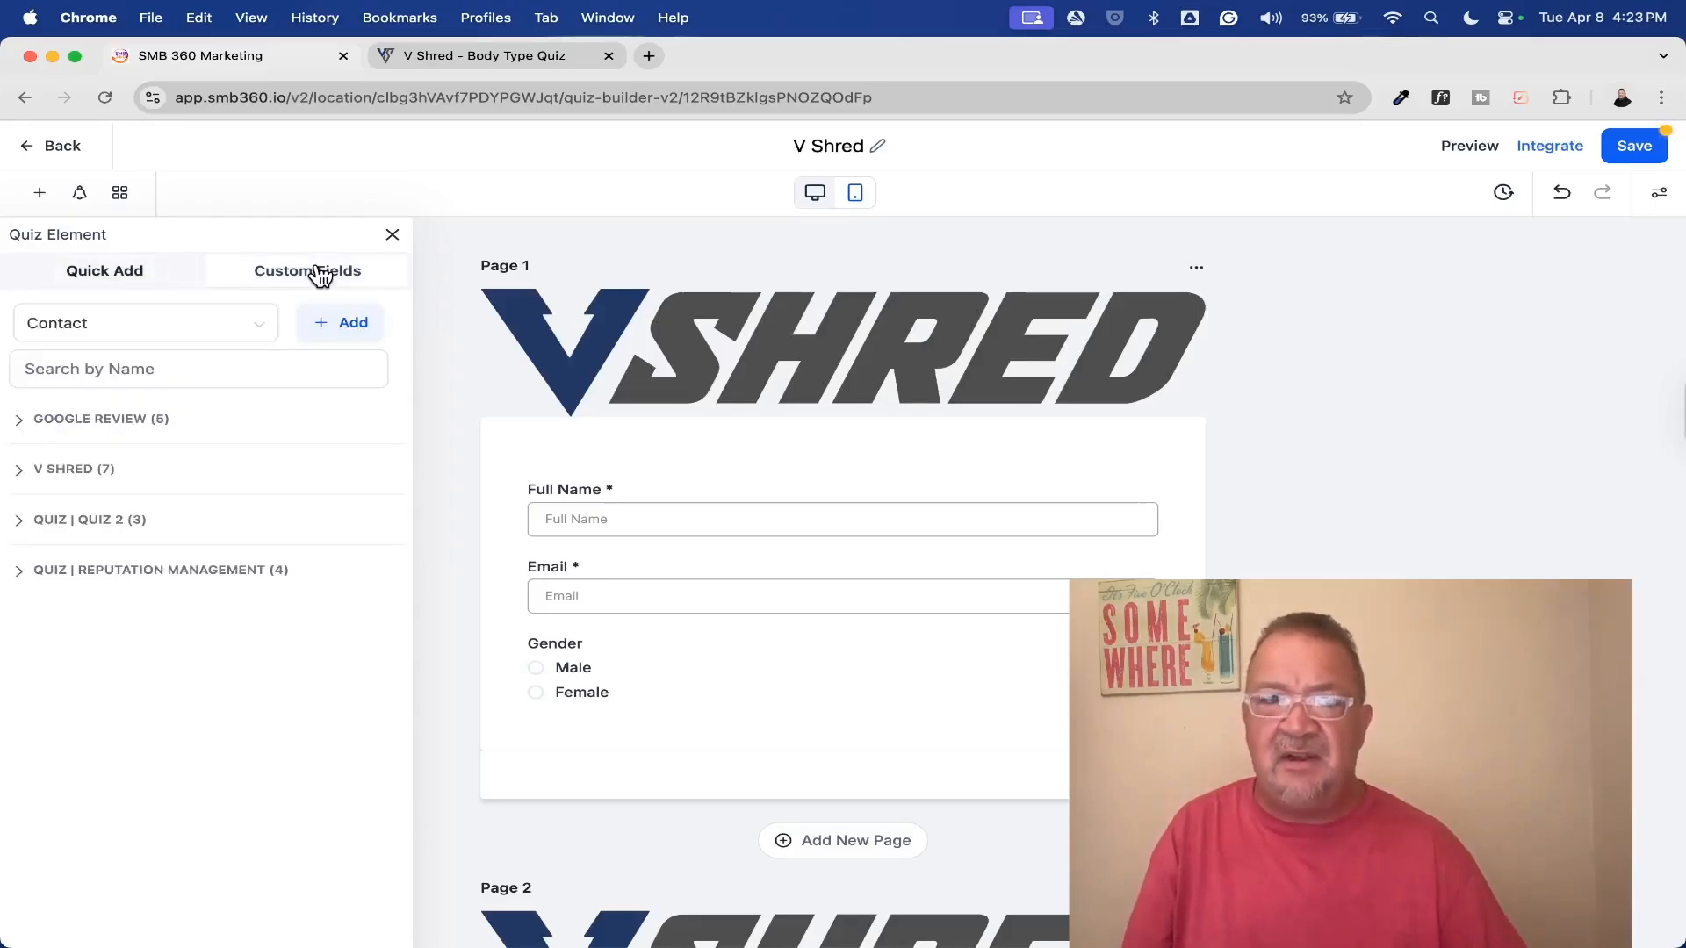
{"action": "left_click", "coordinate": [19, 475]}
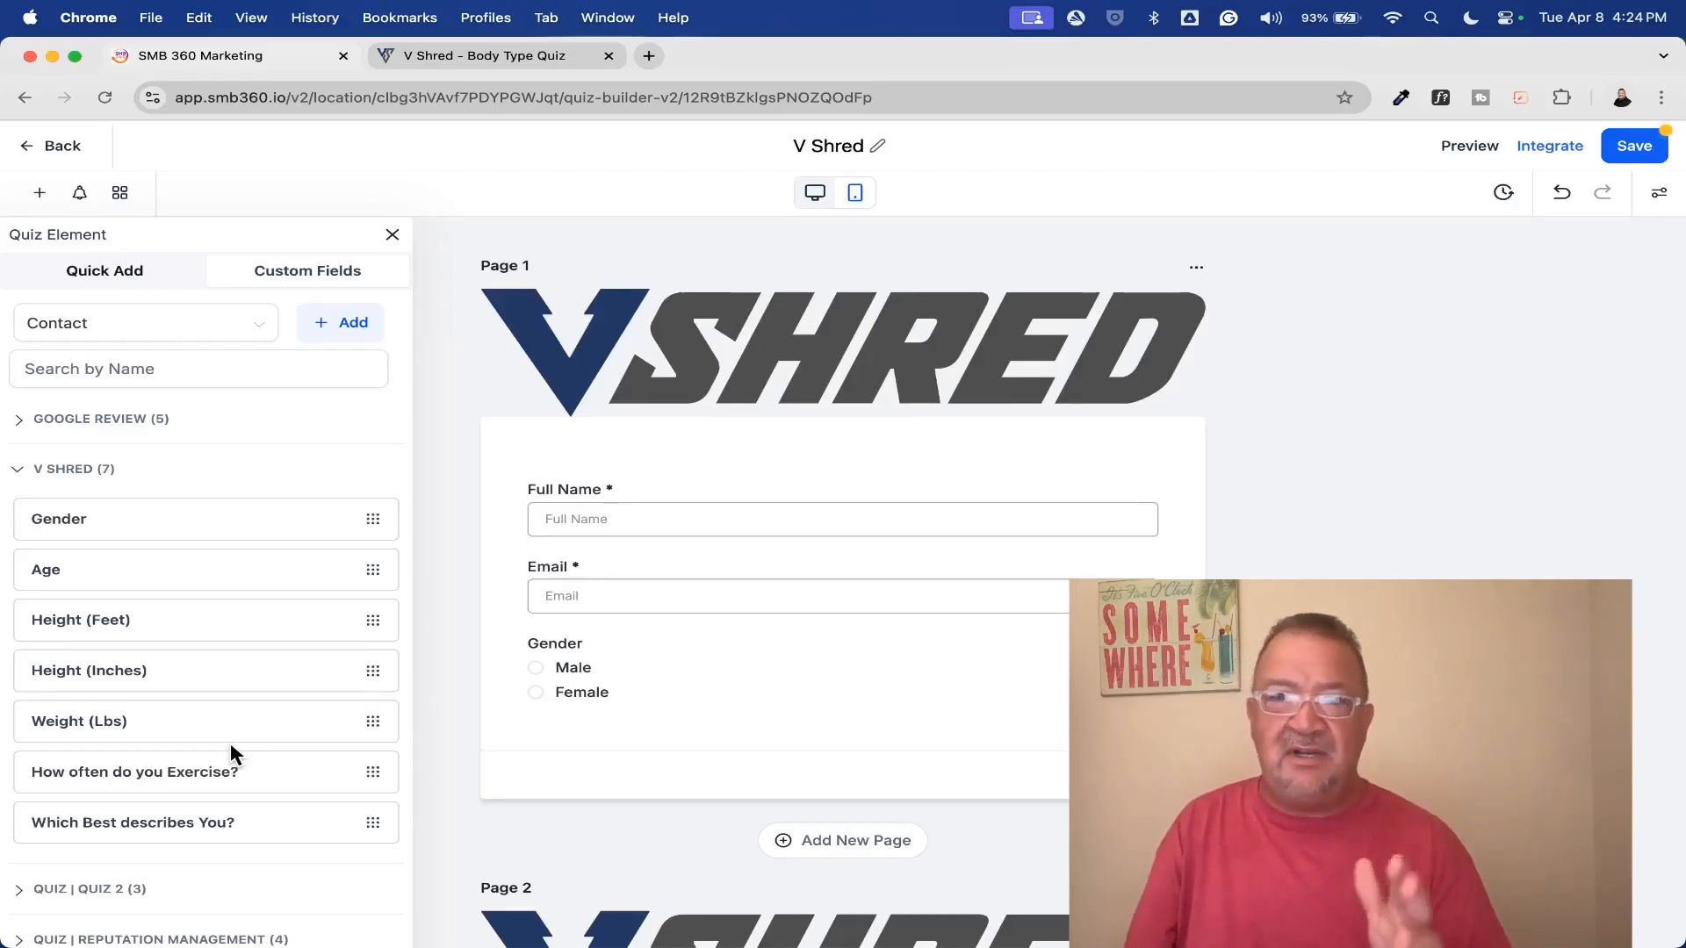
Review the V Shred quiz's on-submit setting and its full redirect URL, and close the quiz options
{"action": "left_click", "coordinate": [1659, 192]}
{"action": "left_click", "coordinate": [1567, 281]}
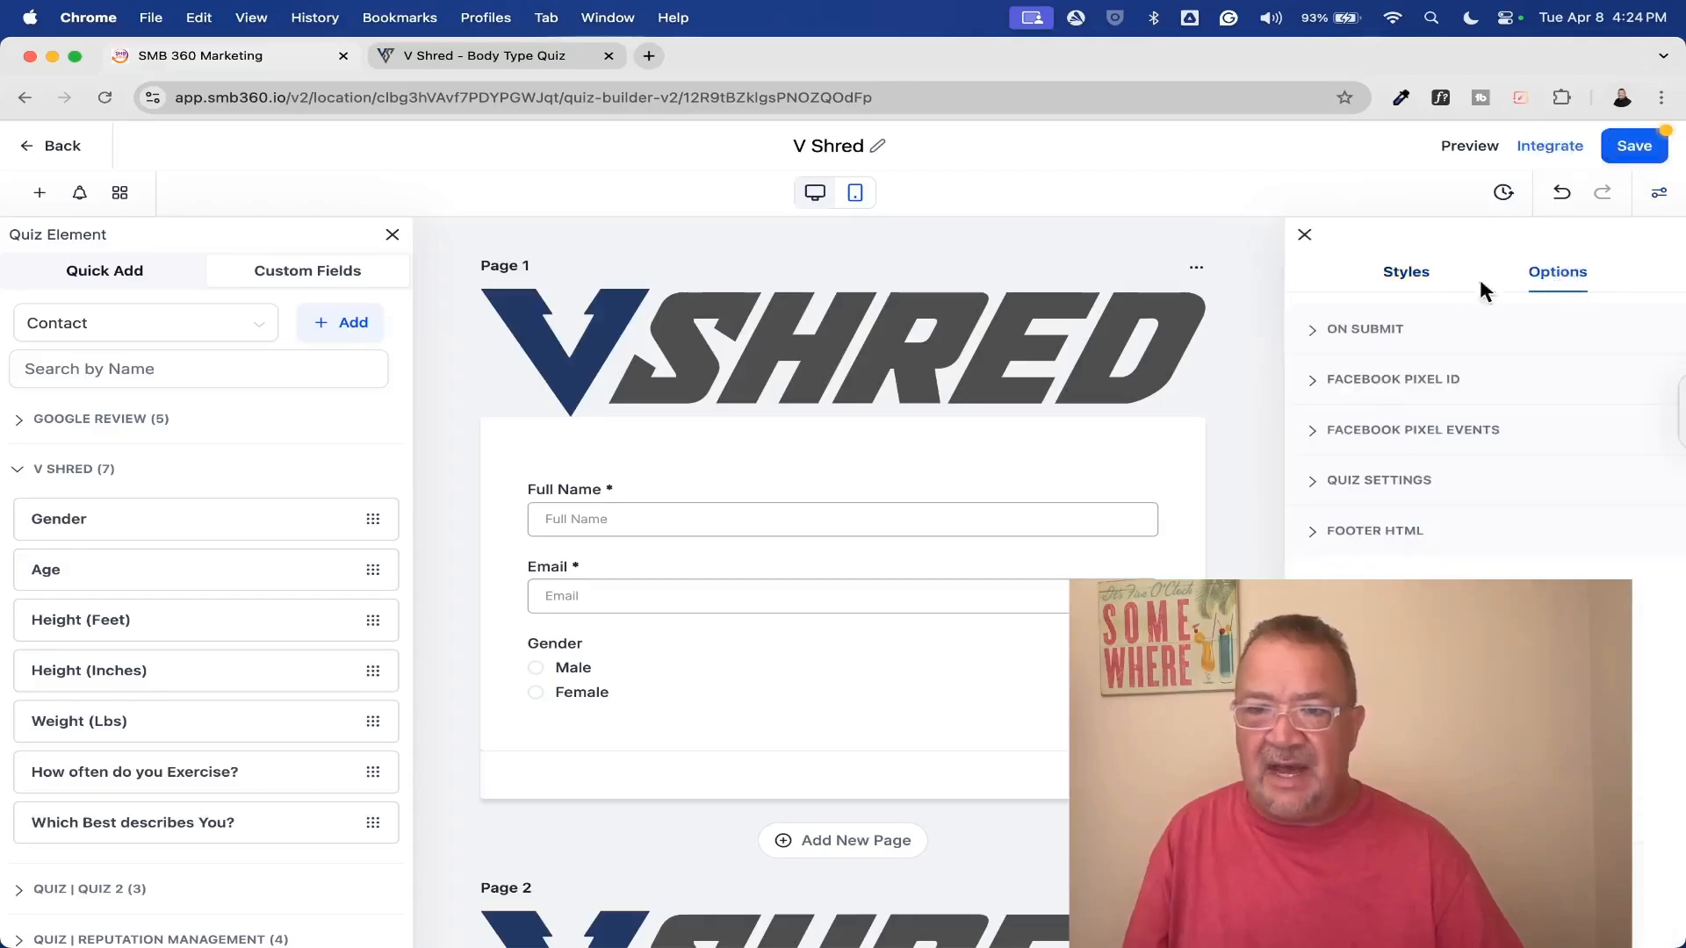
{"action": "left_click", "coordinate": [1313, 338]}
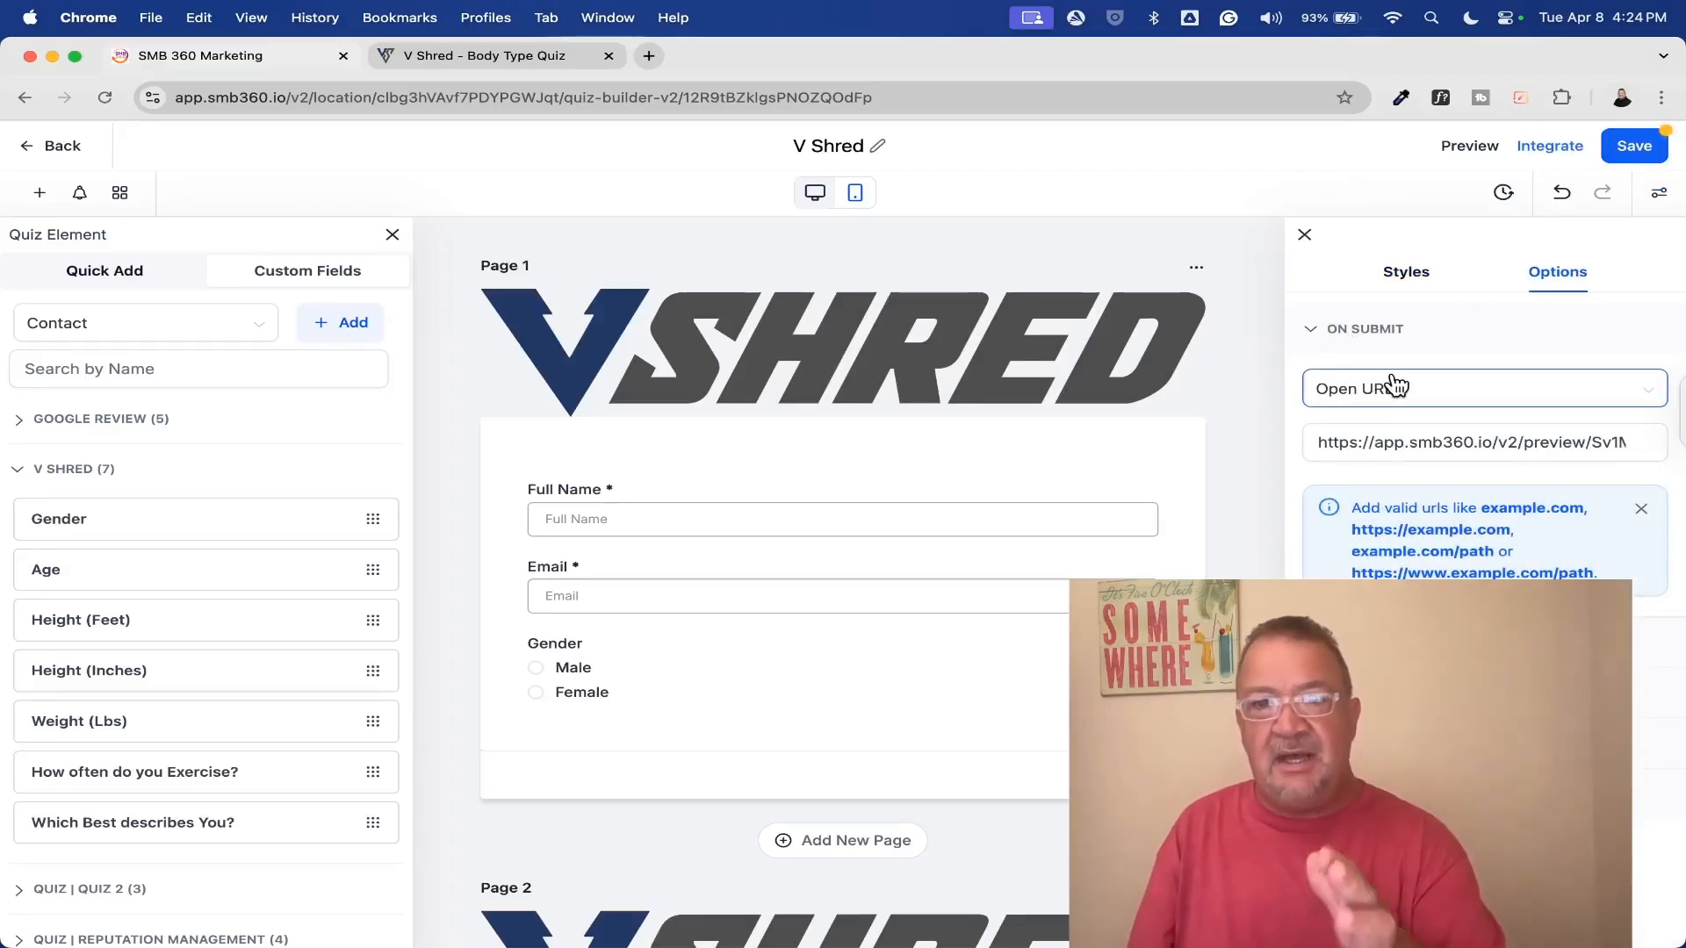
{"action": "left_click_drag", "start_coordinate": [1314, 441], "coordinate": [1670, 452]}
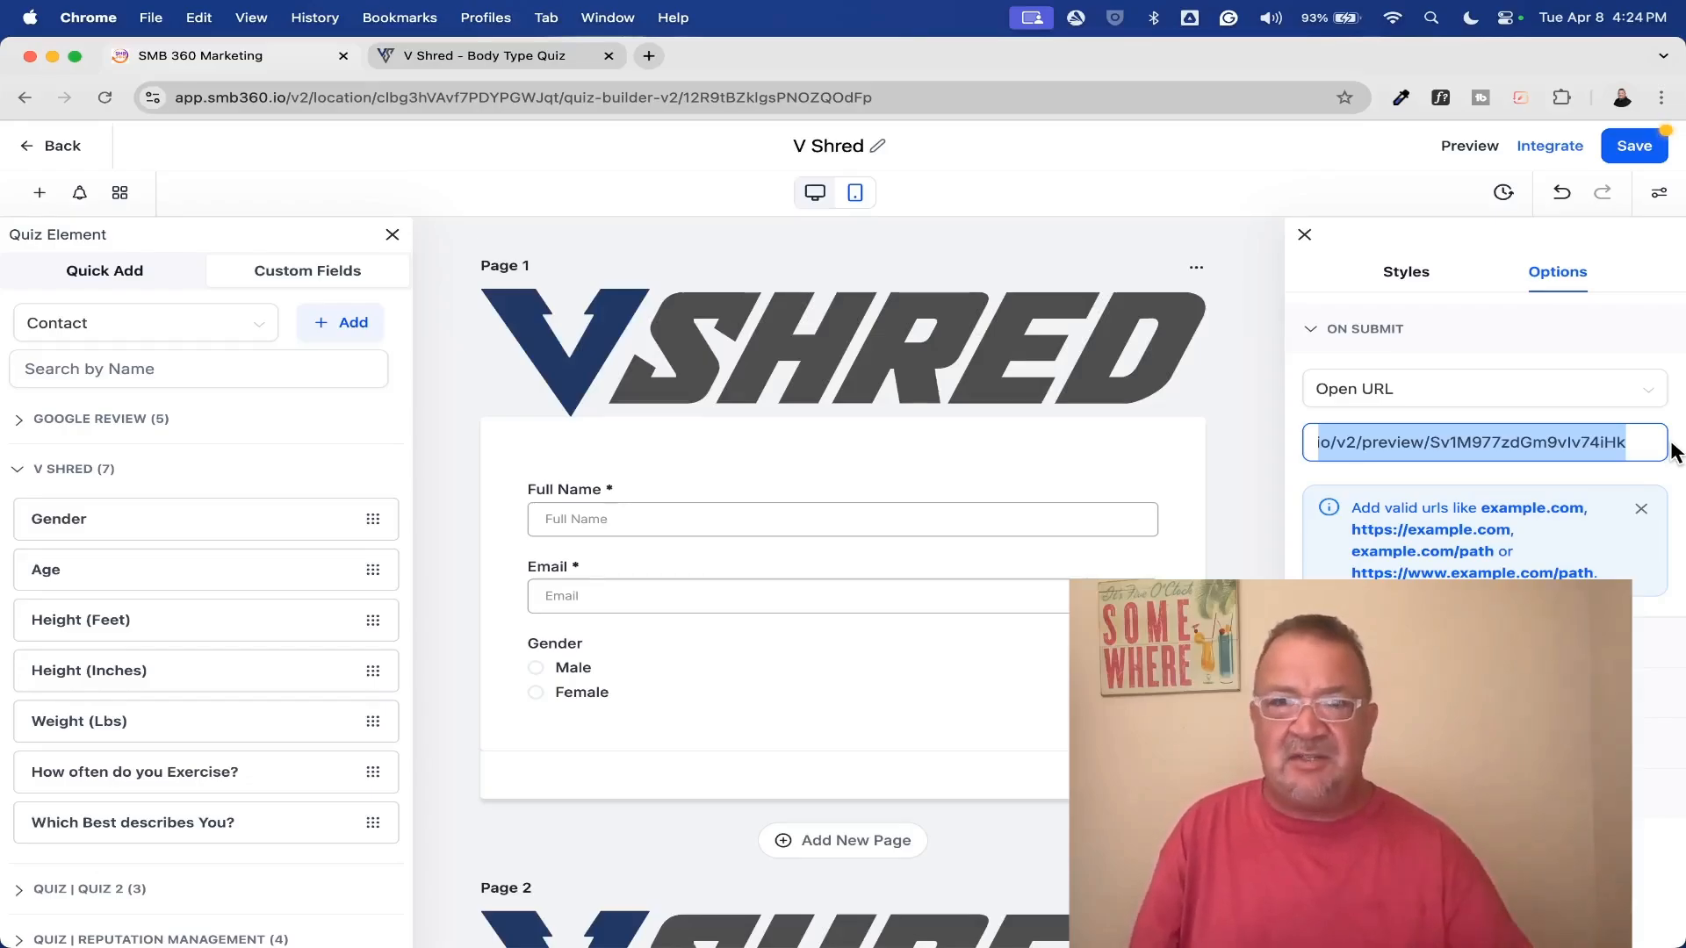
{"action": "left_click", "coordinate": [1305, 238]}
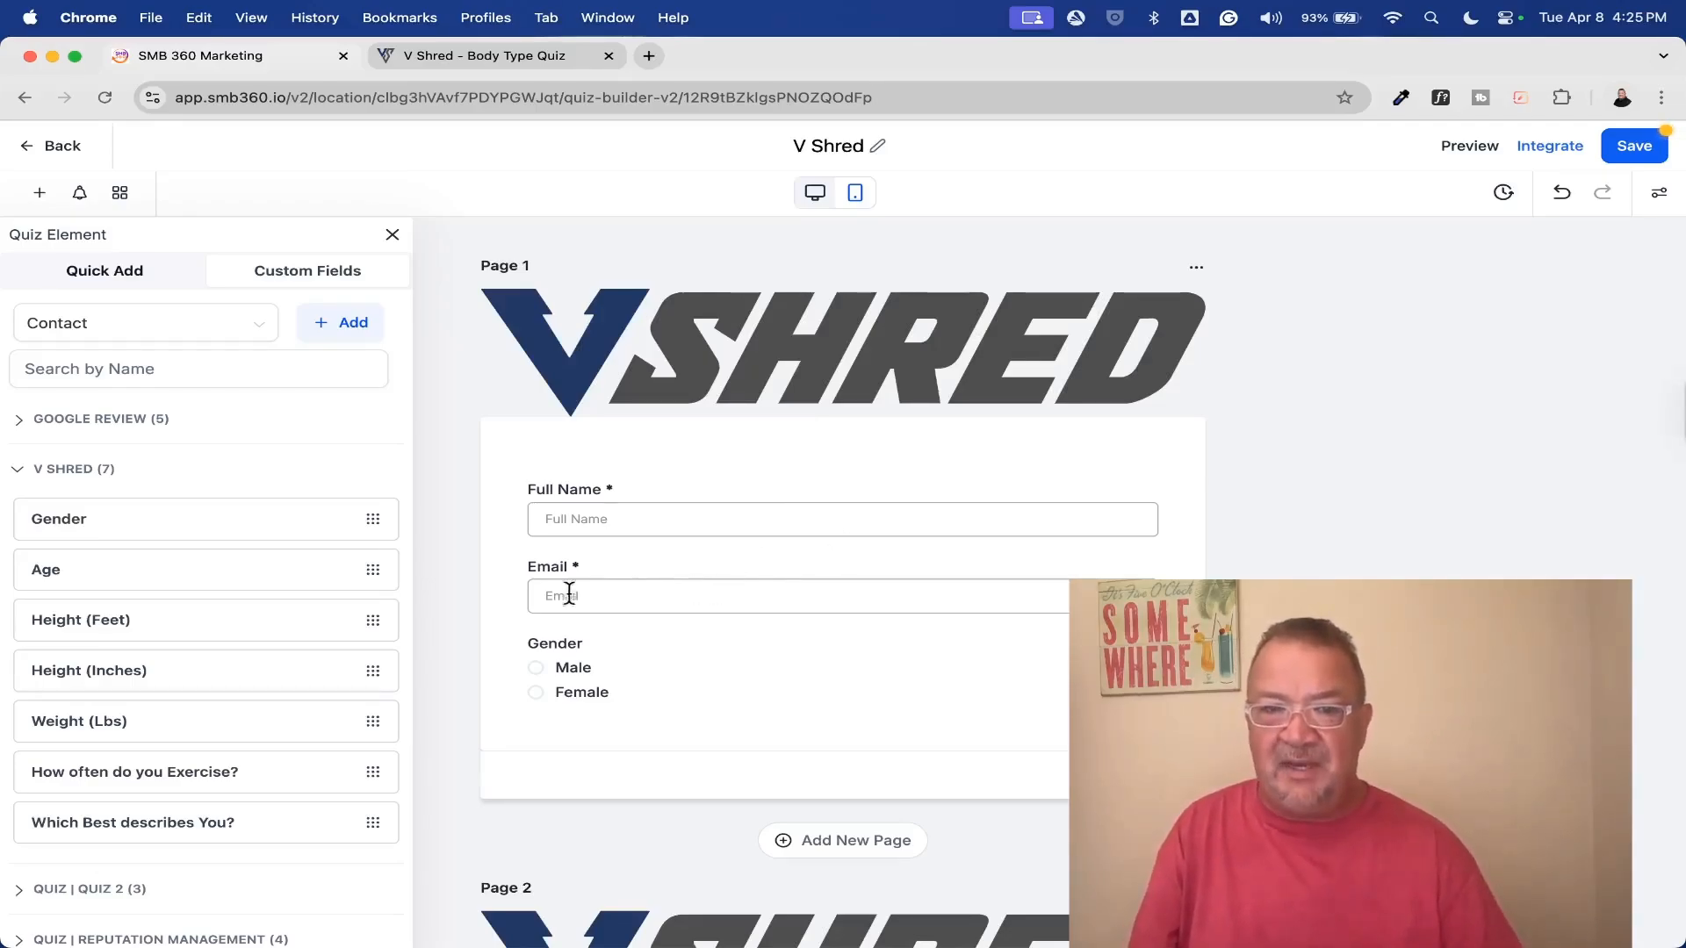
Enable the quiz's Auto Responder to view its fields, and close the notification settings without saving
{"action": "left_click", "coordinate": [80, 194]}
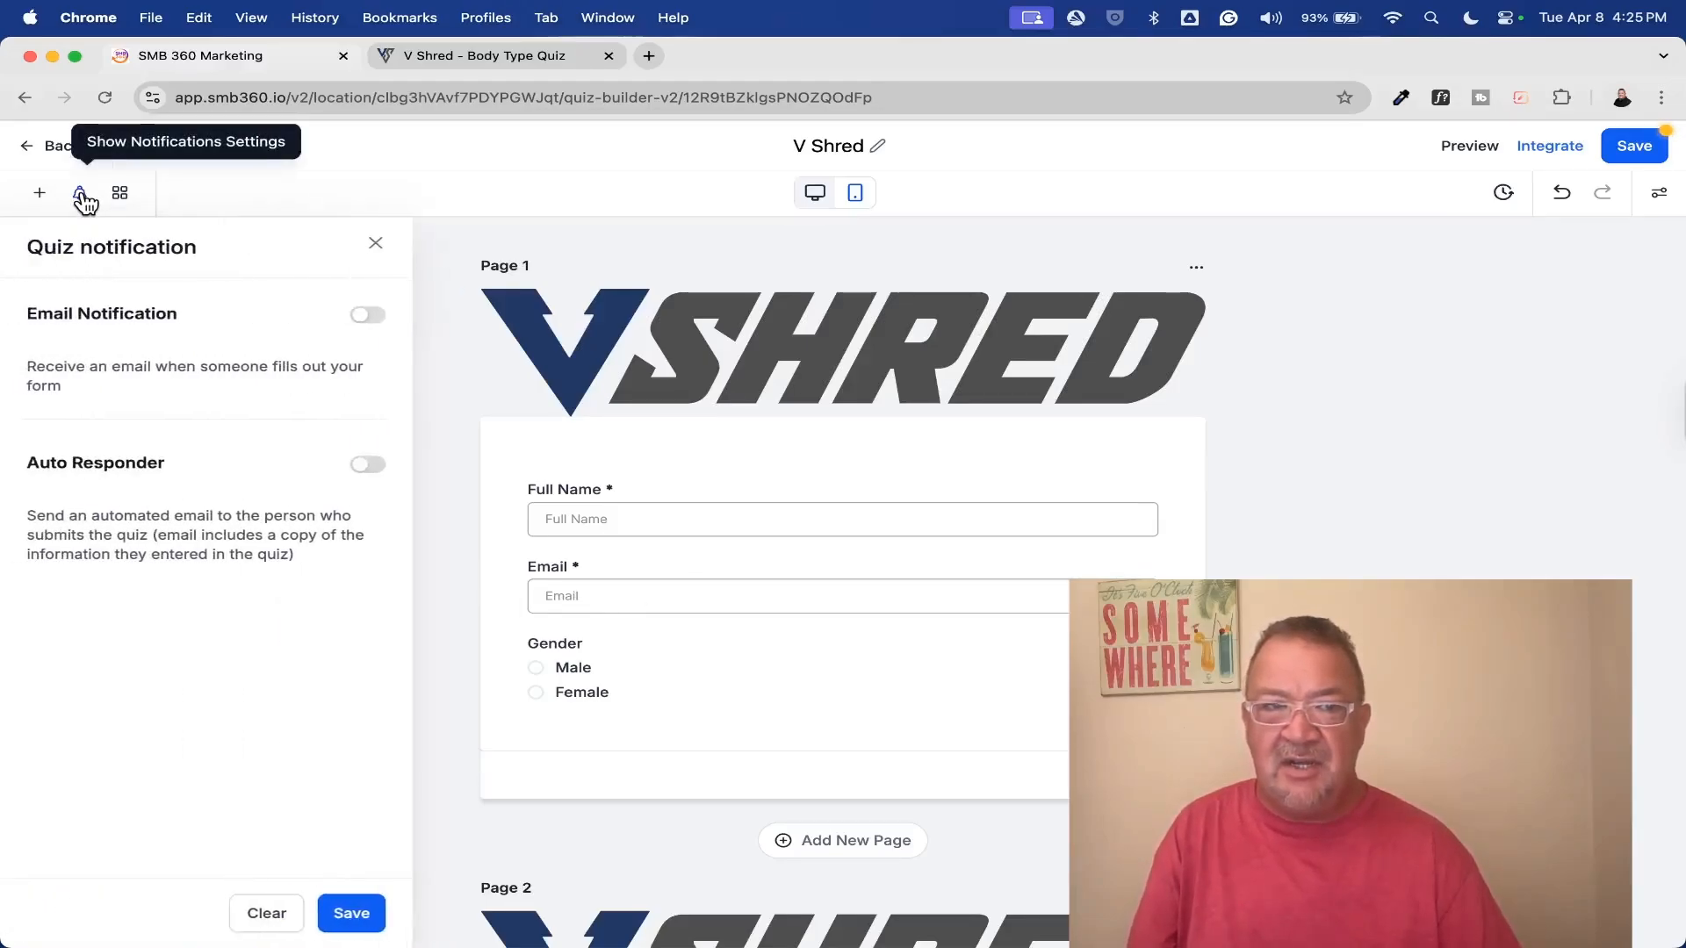
{"action": "left_click", "coordinate": [367, 465]}
{"action": "scroll", "coordinate": [270, 741], "scroll_direction": "down", "scroll_amount": 2}
{"action": "scroll", "coordinate": [259, 693], "scroll_direction": "up", "scroll_amount": 2}
{"action": "left_click", "coordinate": [375, 243]}
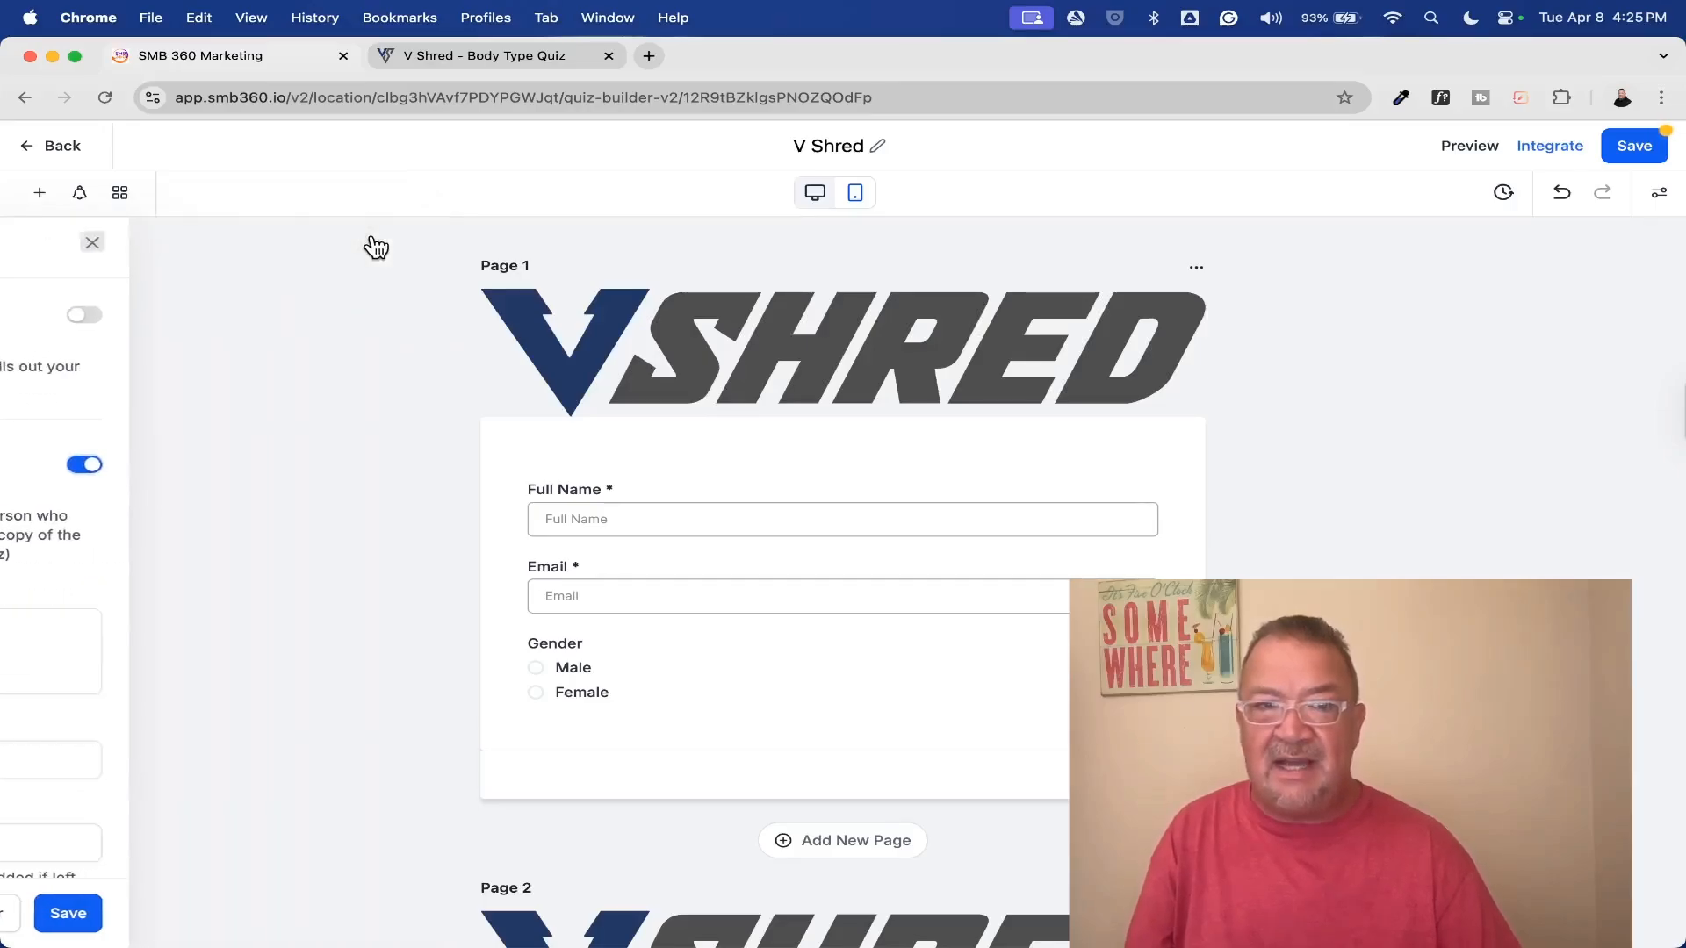
Show the quiz elements again and inspect the settings of the Full Name, Email and Gender questions on page 1
{"action": "left_click", "coordinate": [33, 187]}
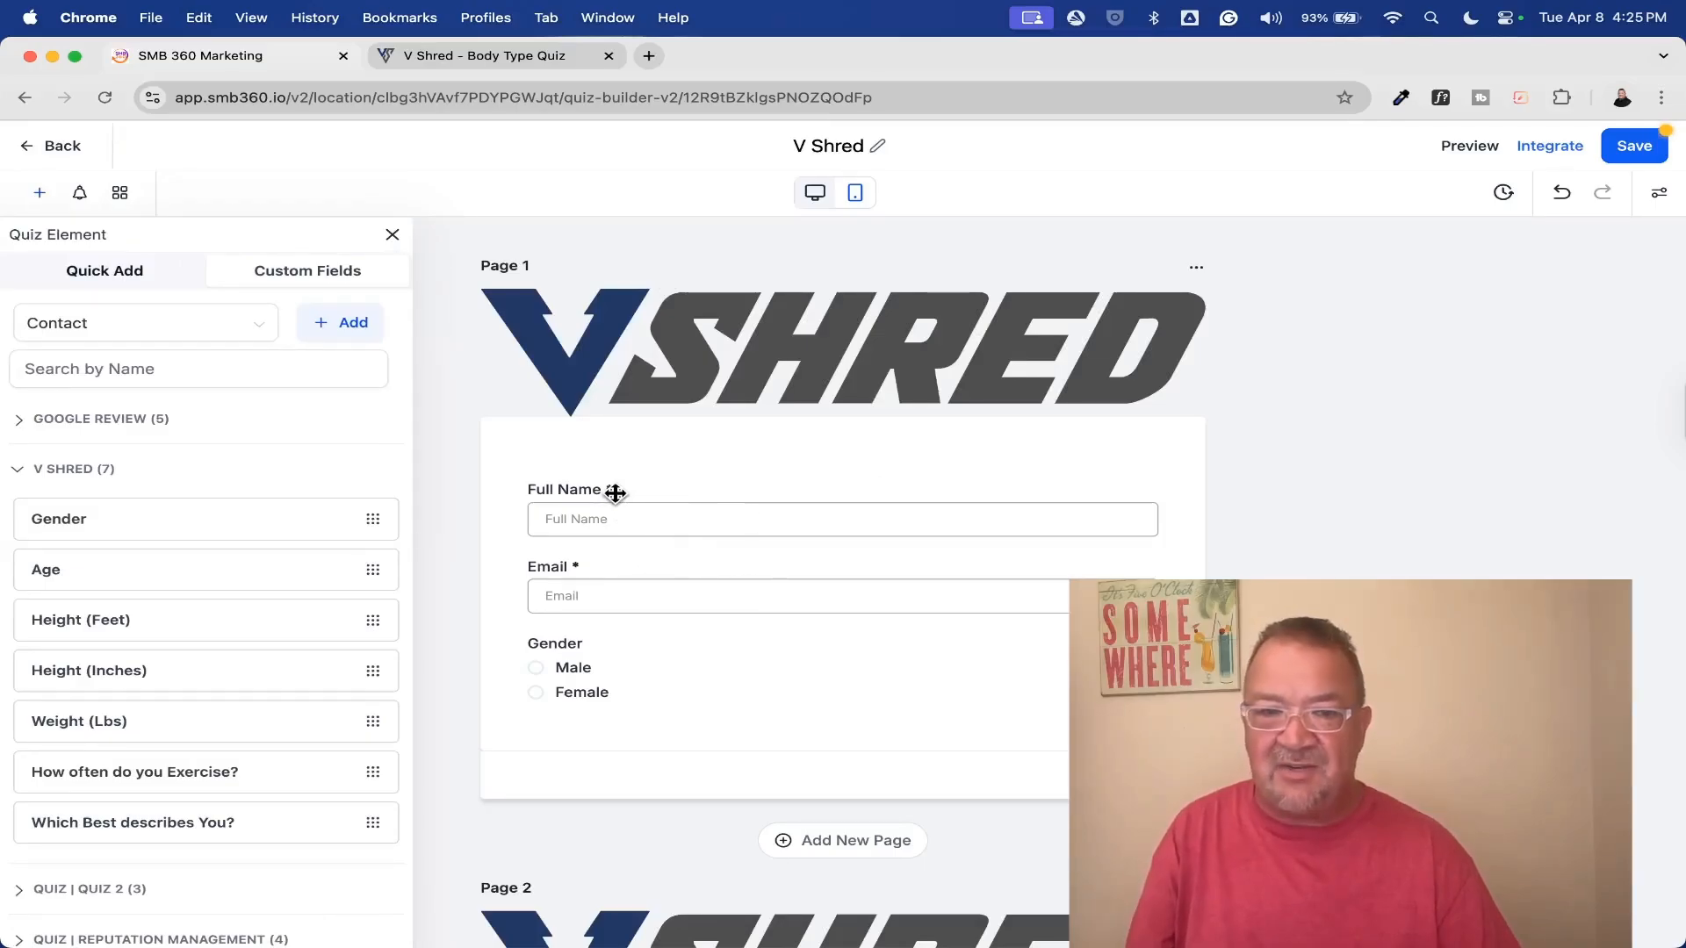
{"action": "scroll", "coordinate": [621, 493], "scroll_direction": "up", "scroll_amount": 5}
{"action": "scroll", "coordinate": [613, 489], "scroll_direction": "down", "scroll_amount": 5}
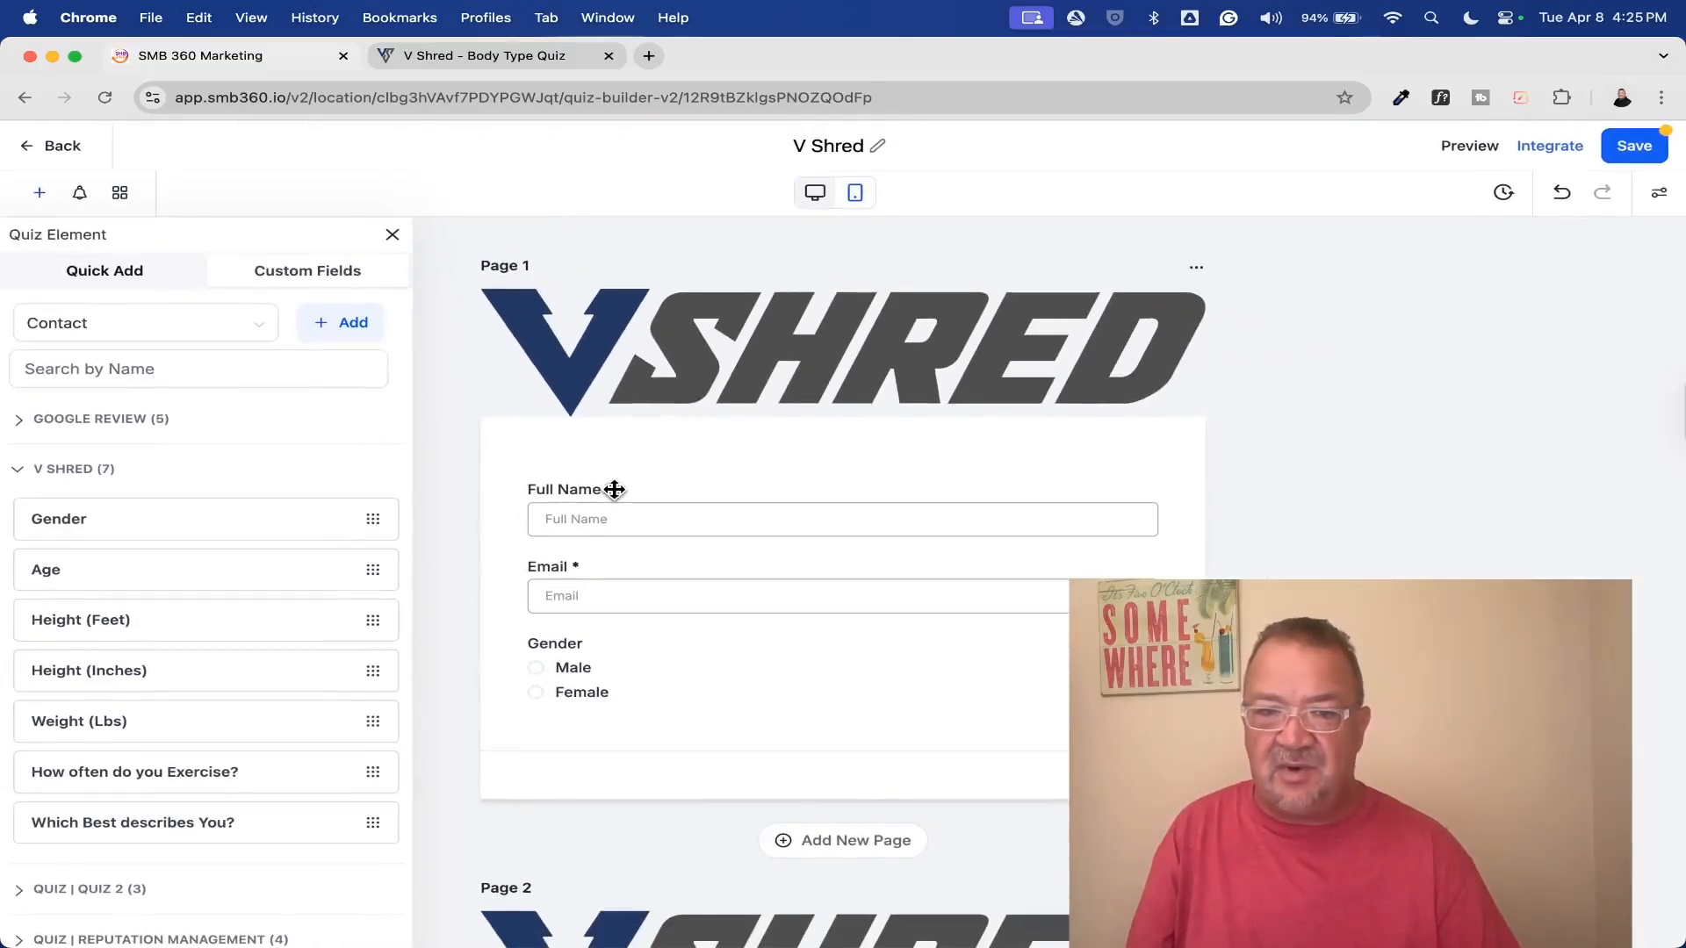
{"action": "left_click", "coordinate": [738, 522]}
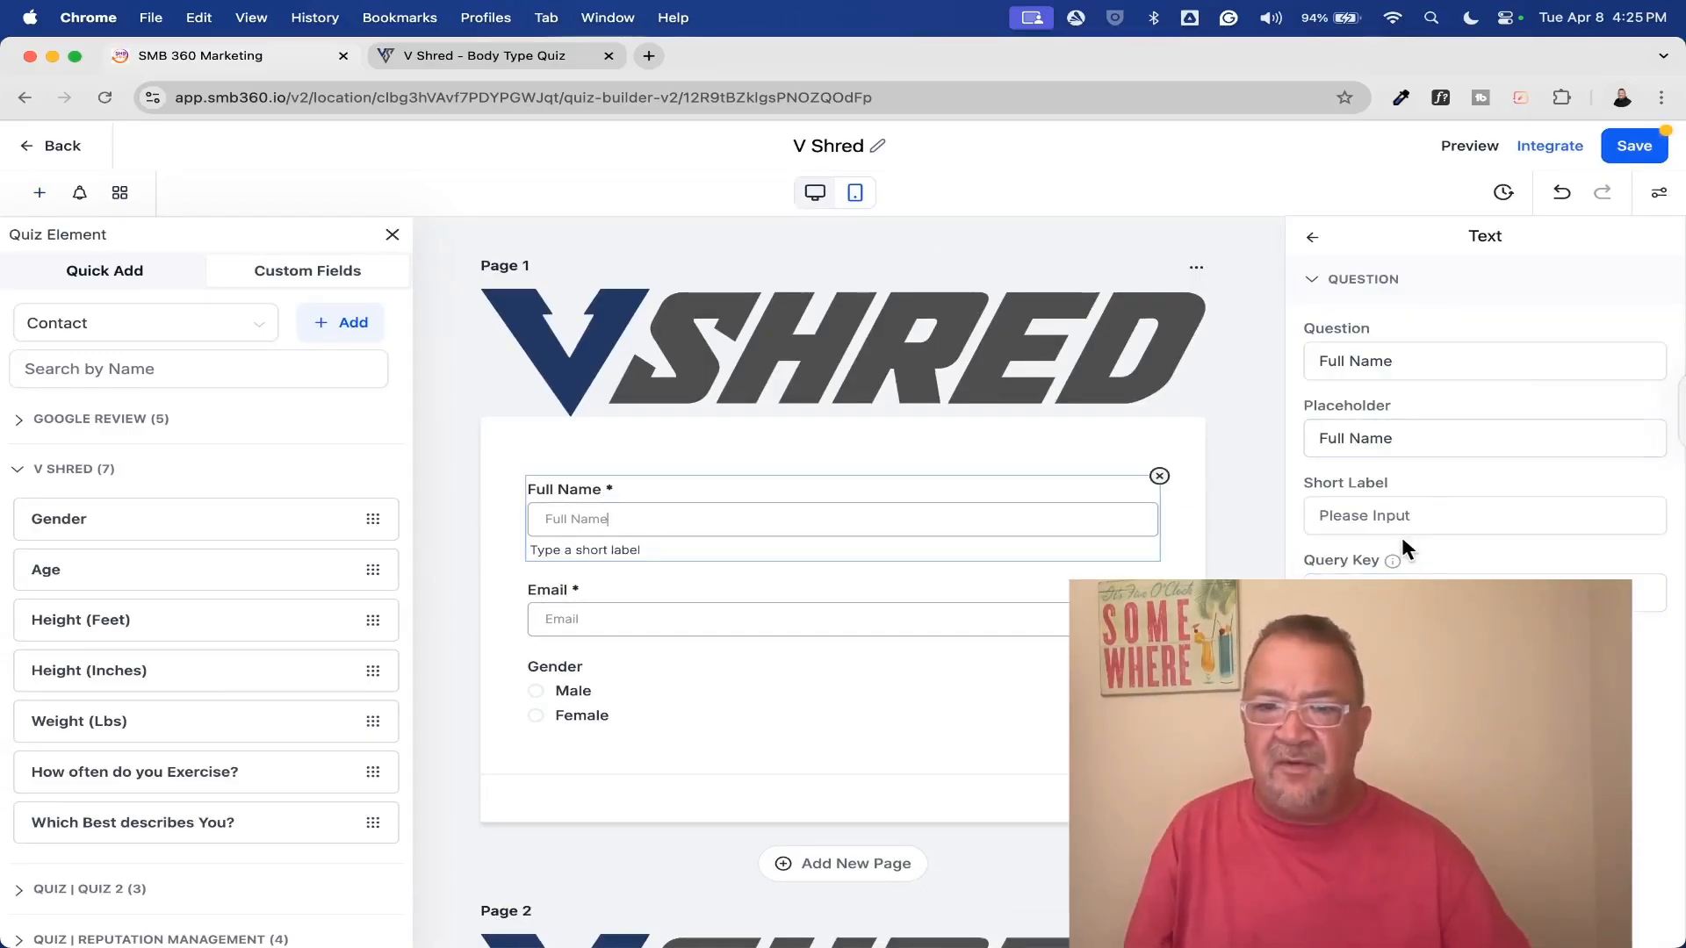
{"action": "left_click", "coordinate": [629, 616]}
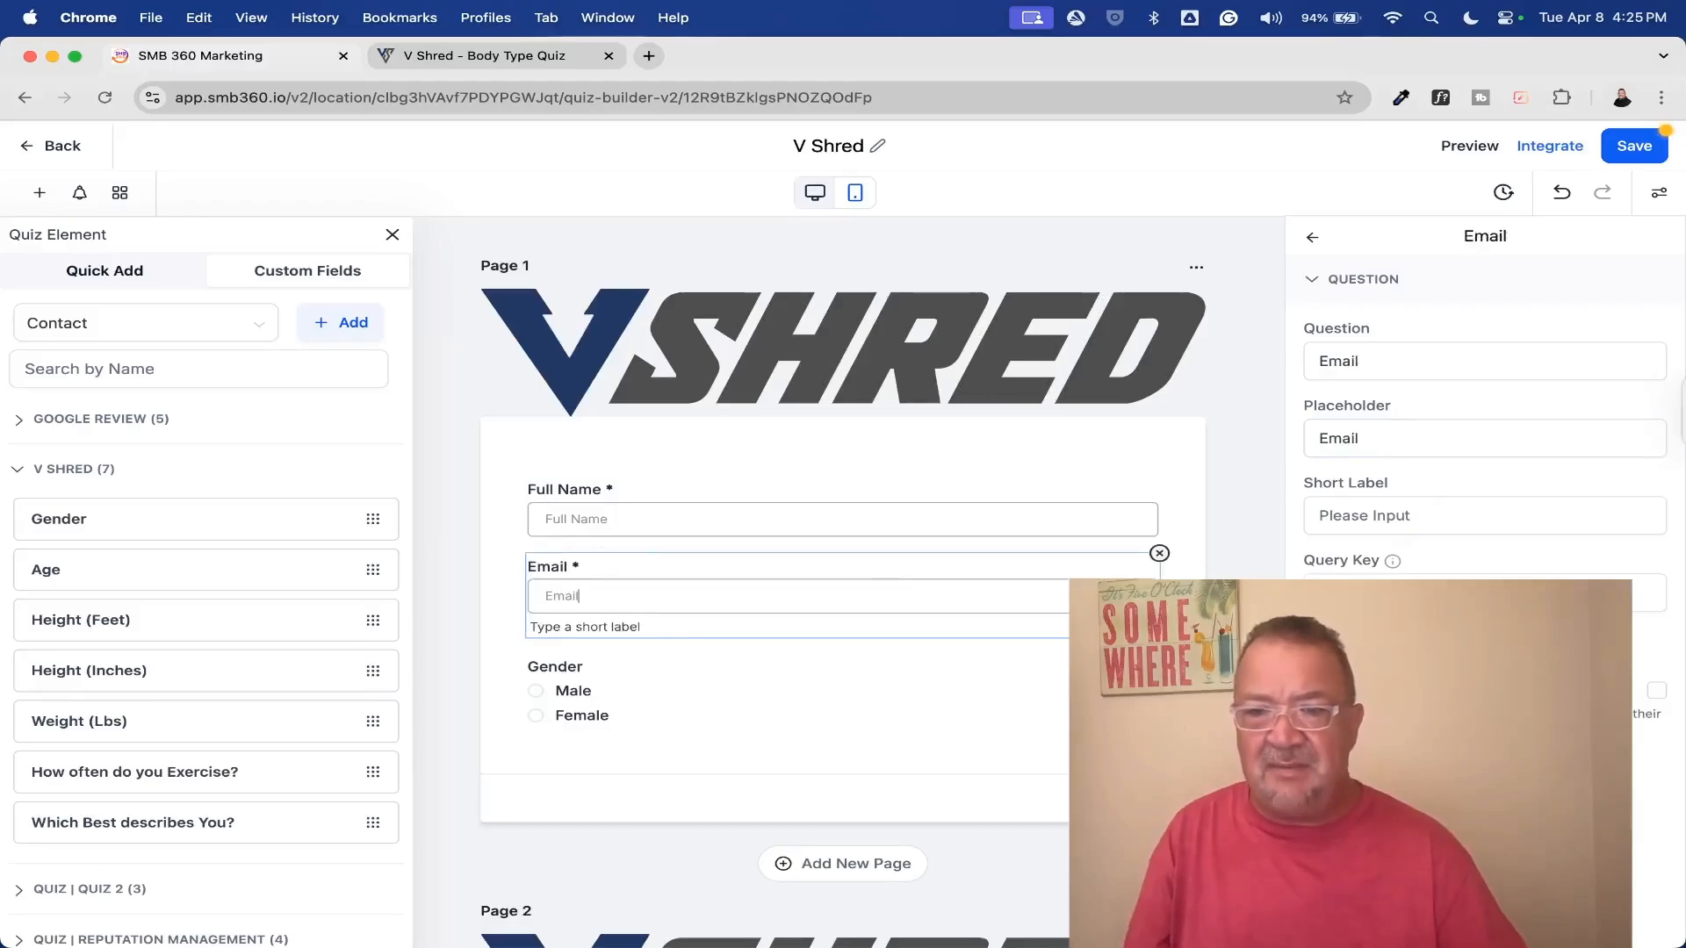
{"action": "double_click", "coordinate": [650, 692]}
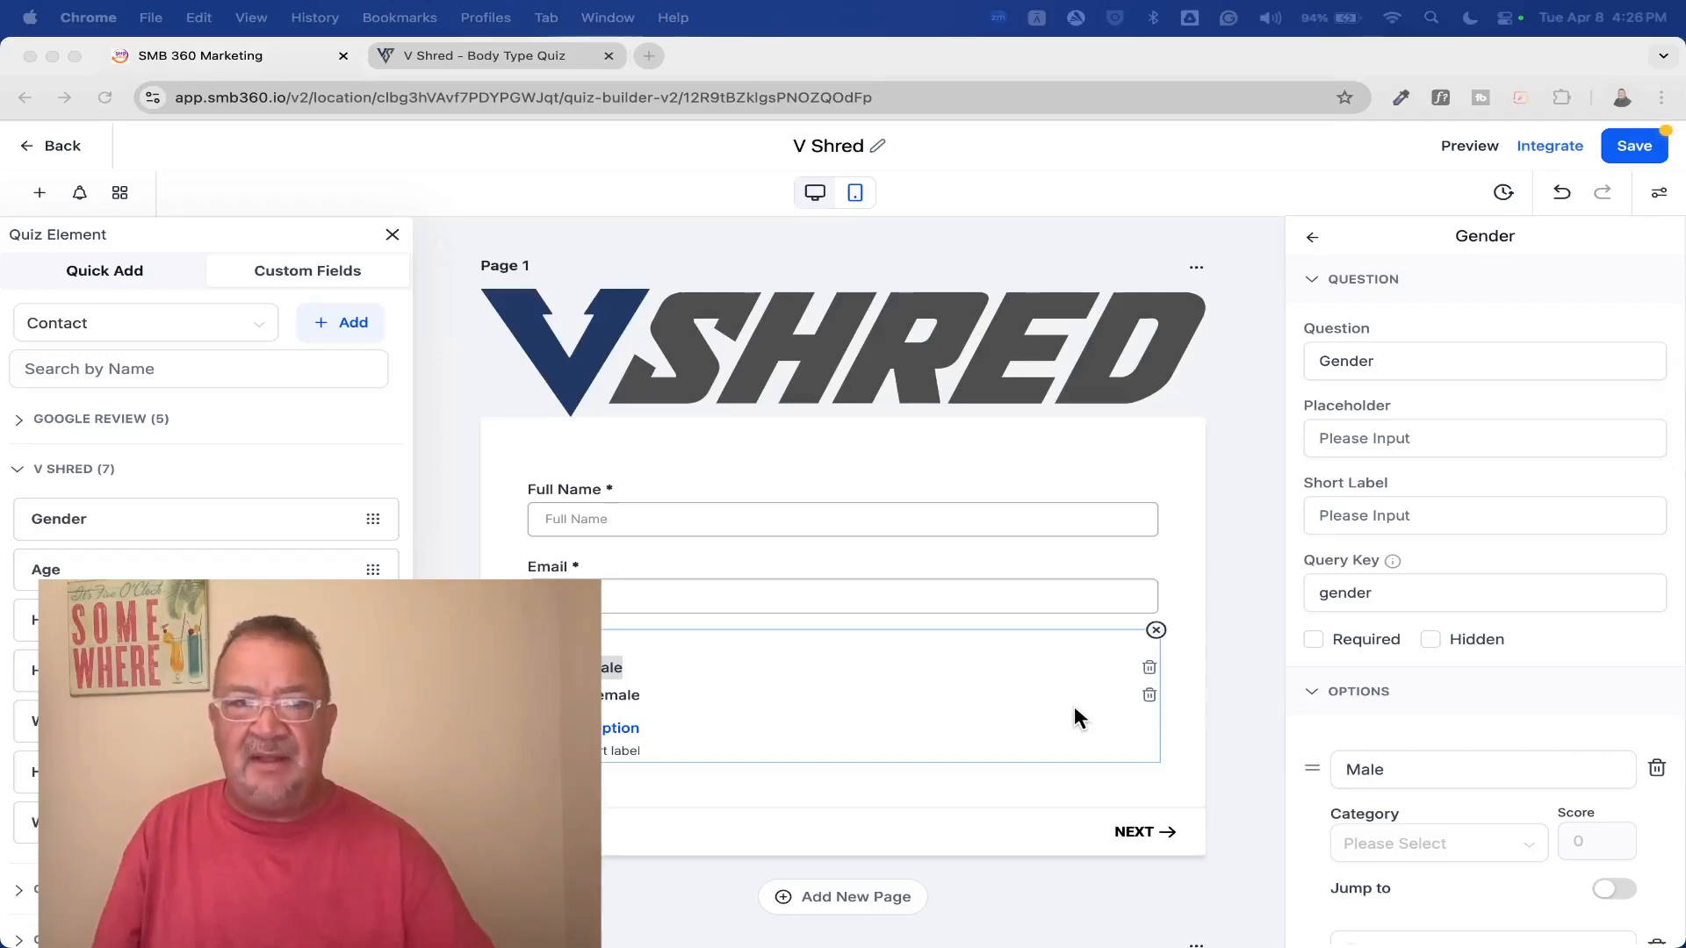
Compare the ready-made question elements with the Gender question's settings and the custom field groups
{"action": "left_click", "coordinate": [123, 270]}
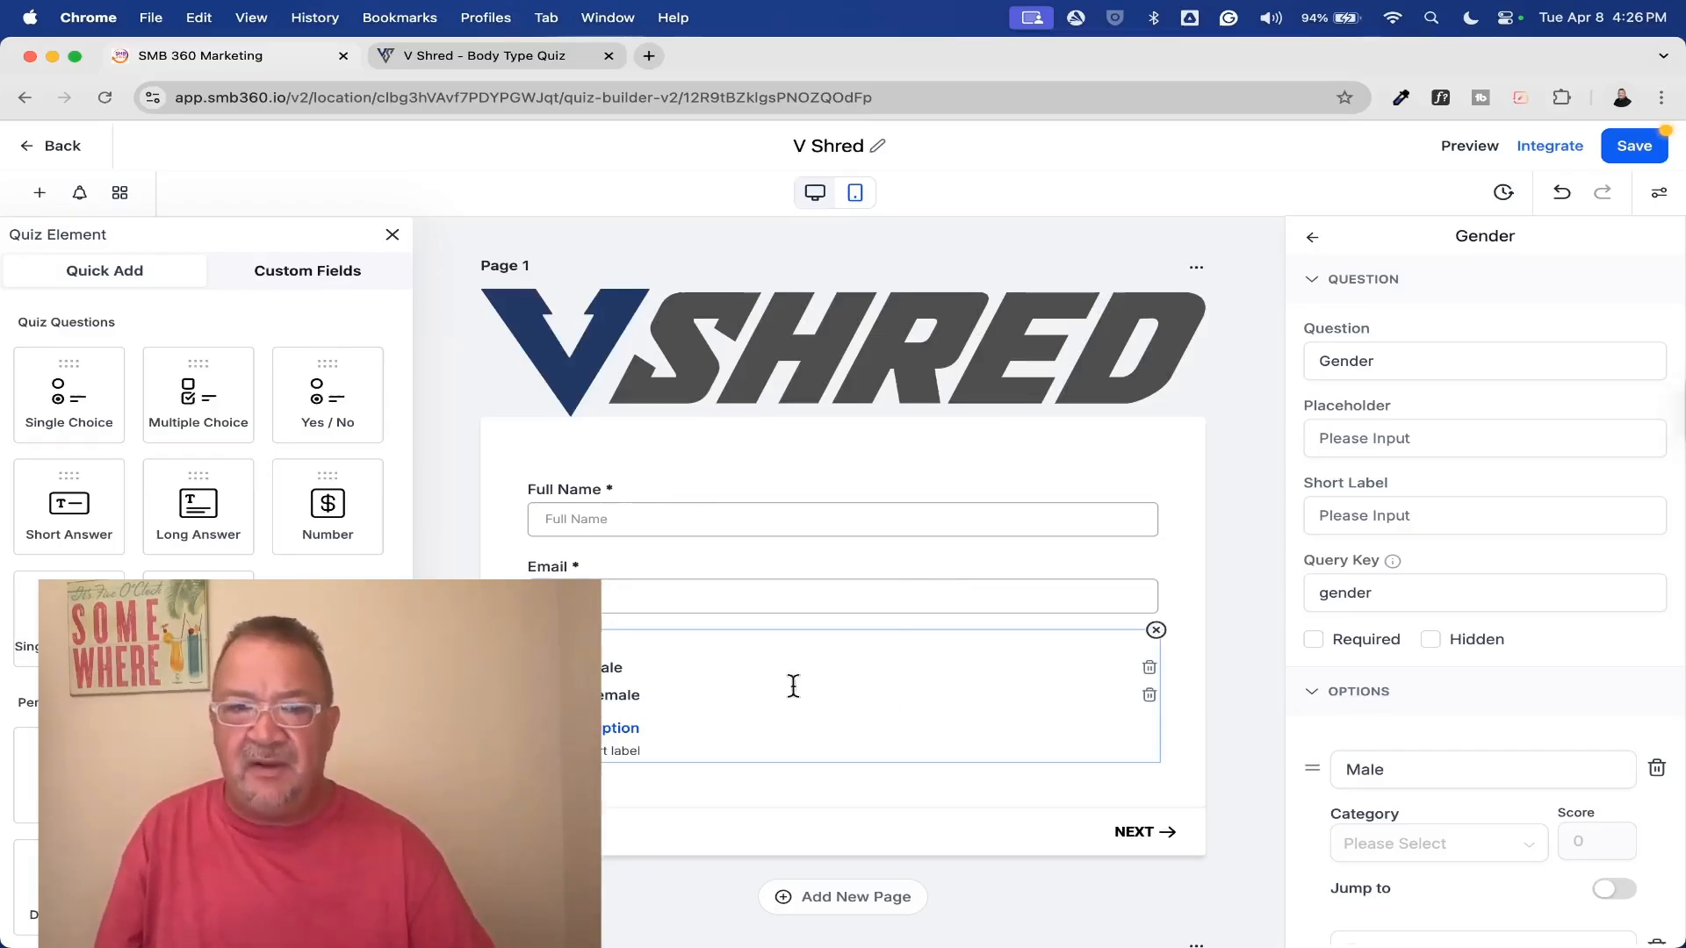
{"action": "left_click", "coordinate": [1399, 361]}
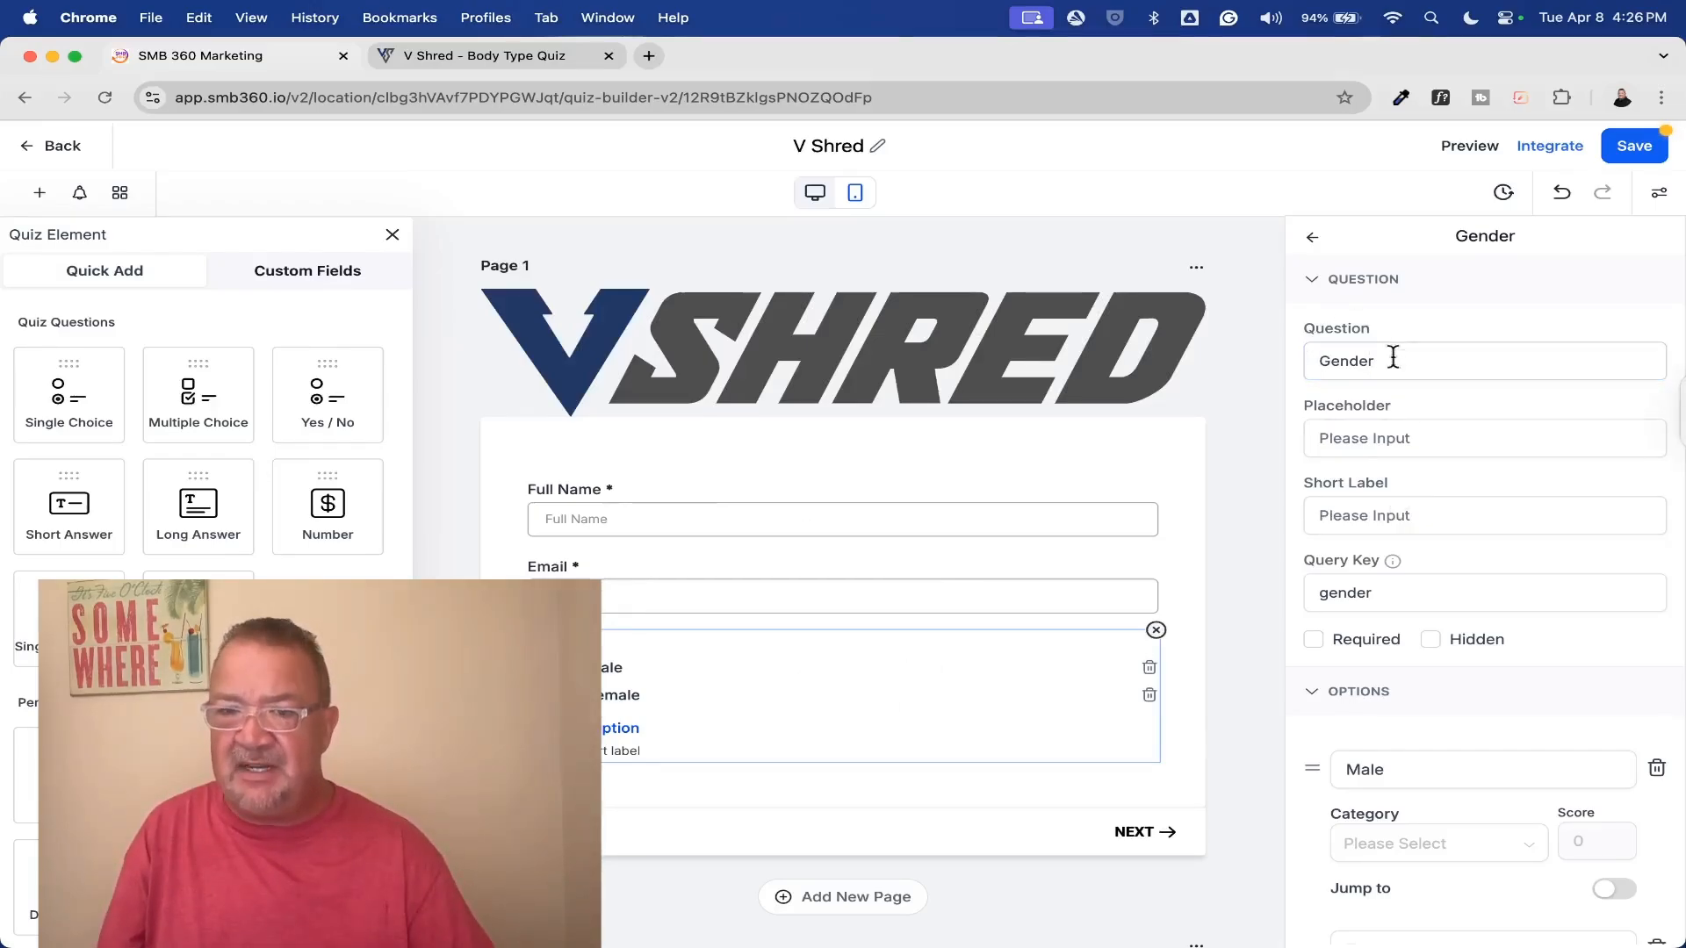
{"action": "left_click", "coordinate": [295, 283]}
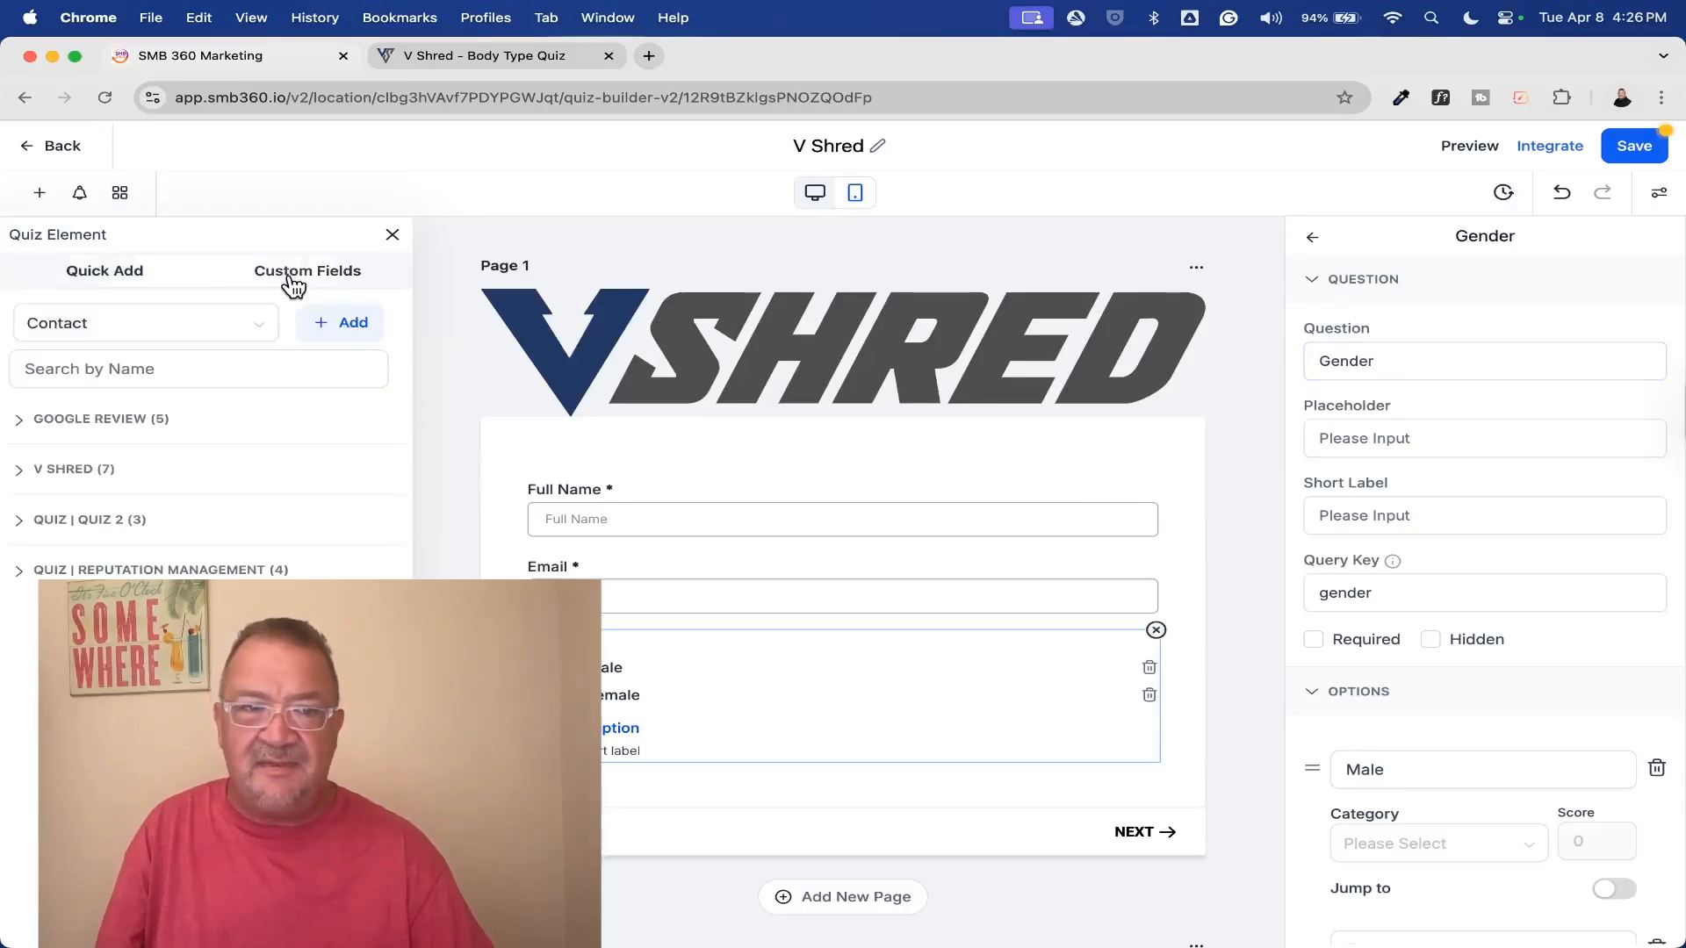
Look over the V Shred custom fields, and inspect the Gender question's option categories, scores and advanced settings
{"action": "left_click", "coordinate": [18, 471]}
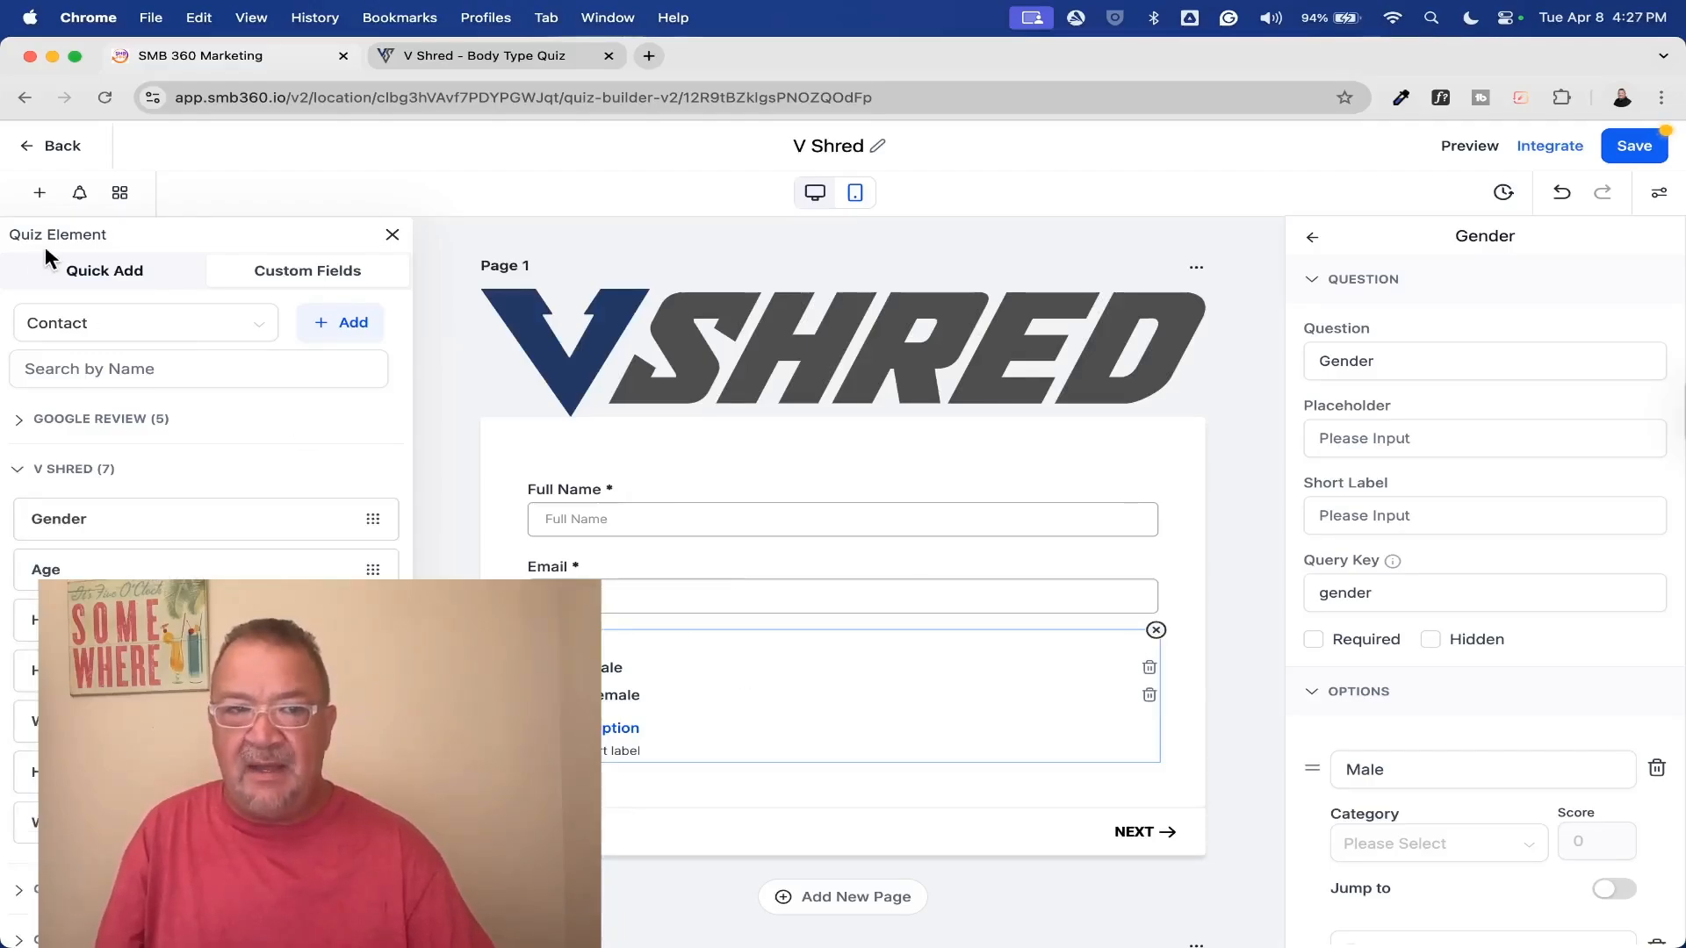
{"action": "left_click", "coordinate": [112, 277]}
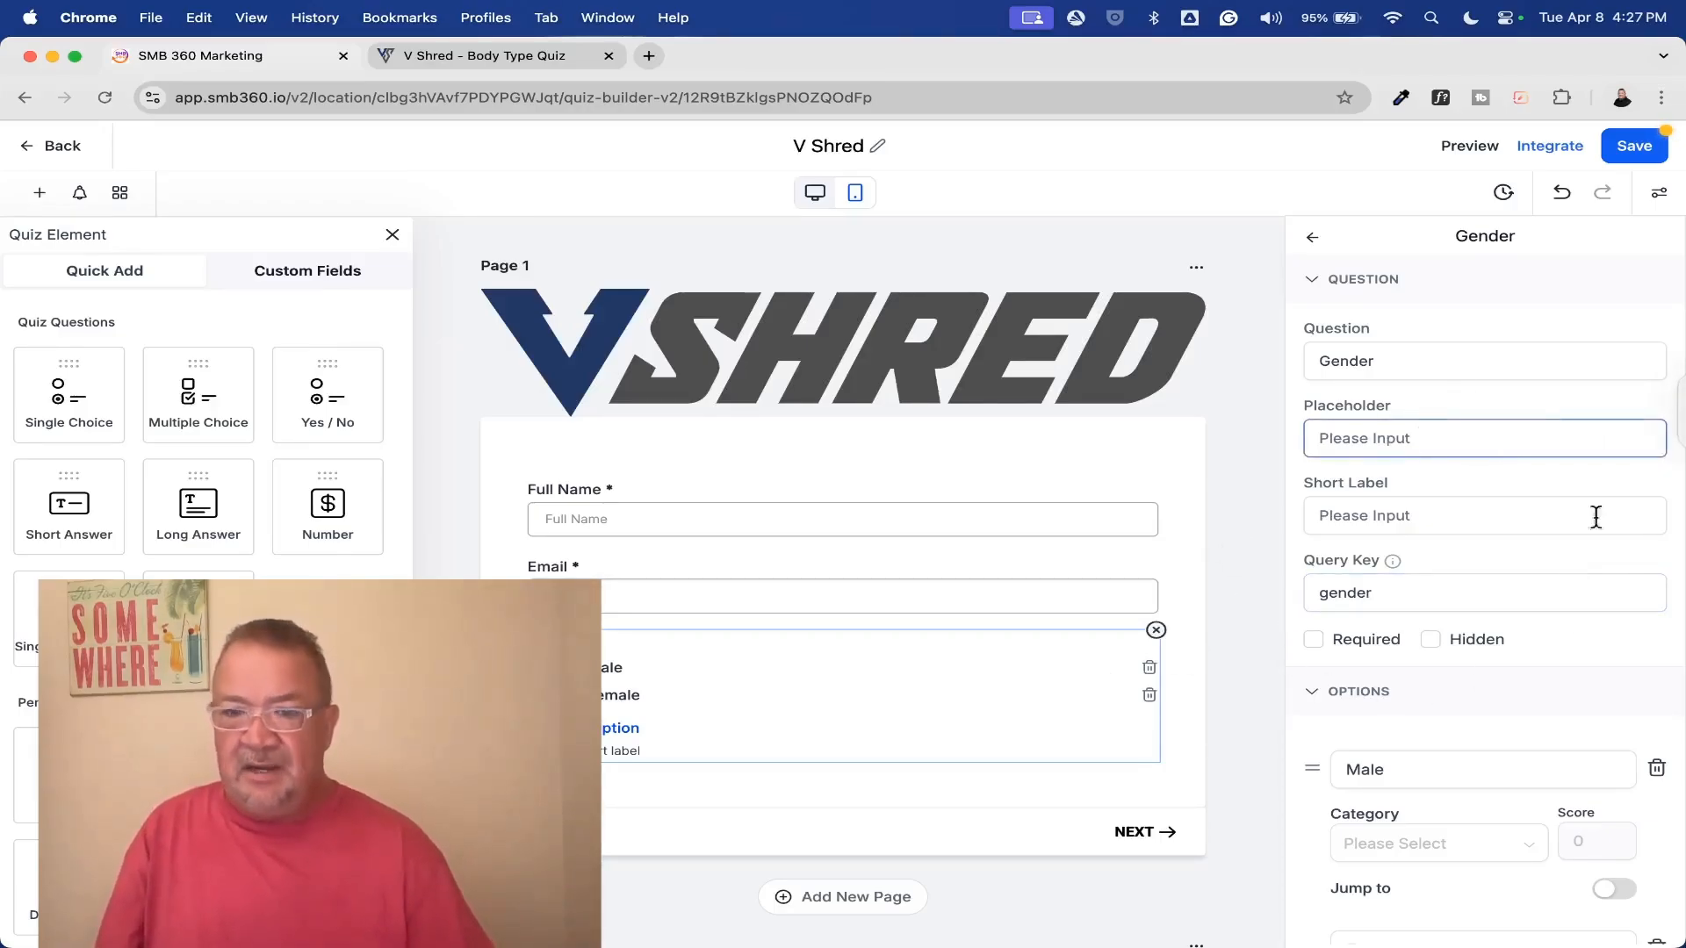
{"action": "scroll", "coordinate": [1450, 548], "scroll_direction": "down", "scroll_amount": 4}
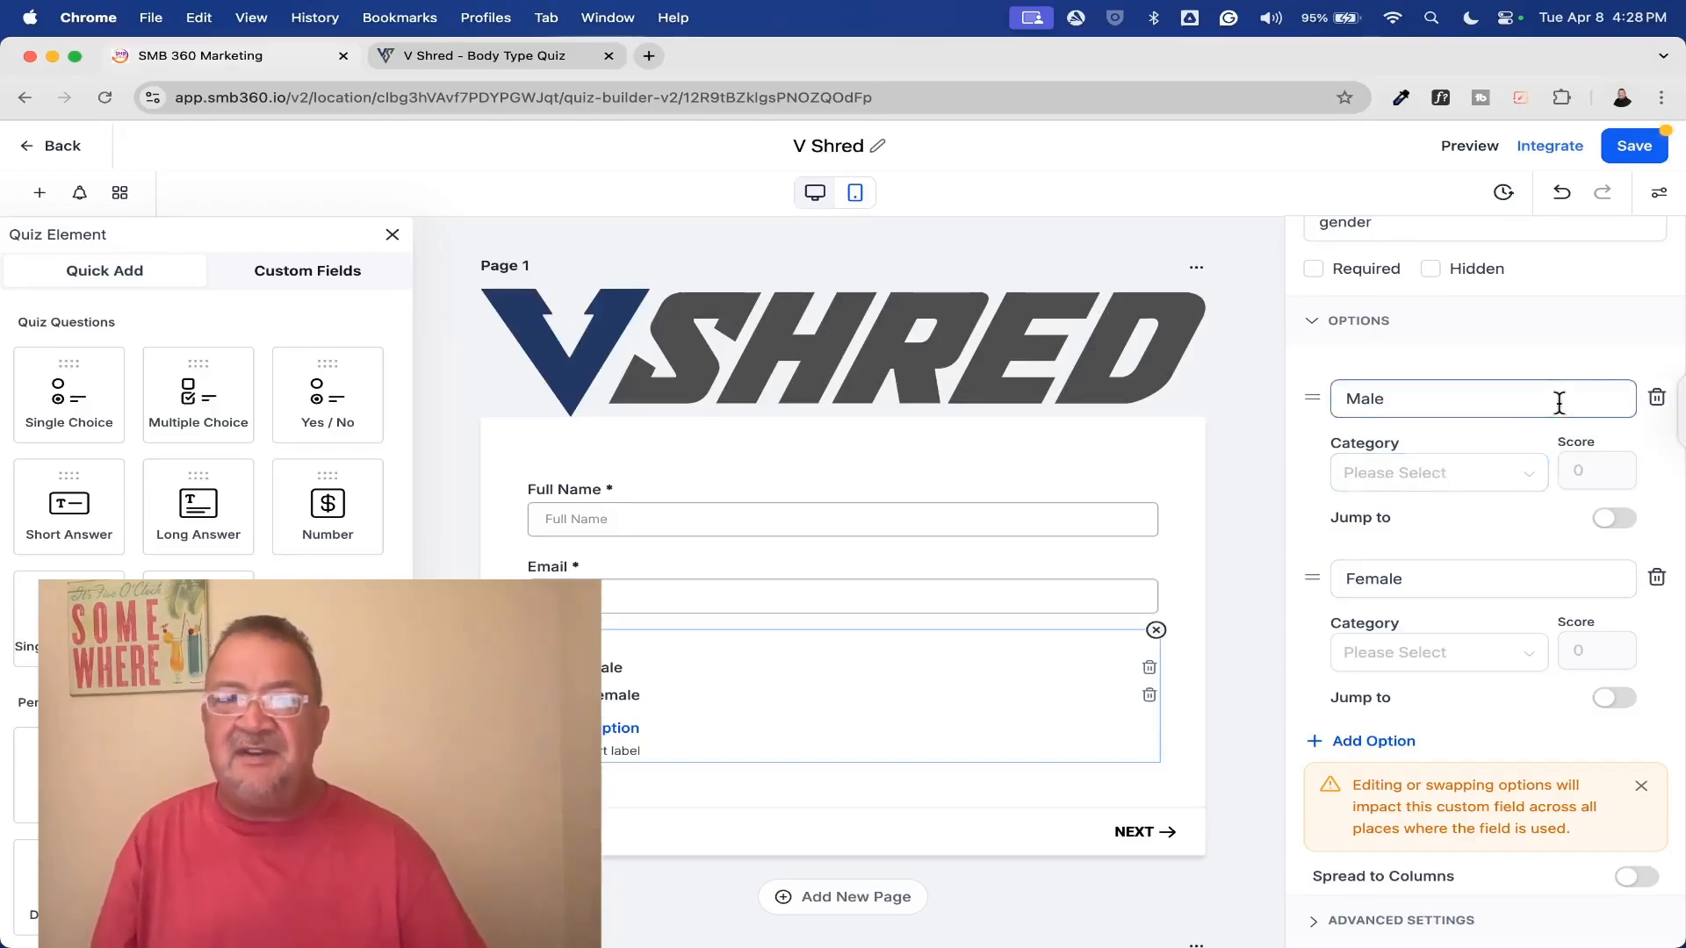
{"action": "left_click", "coordinate": [1524, 476]}
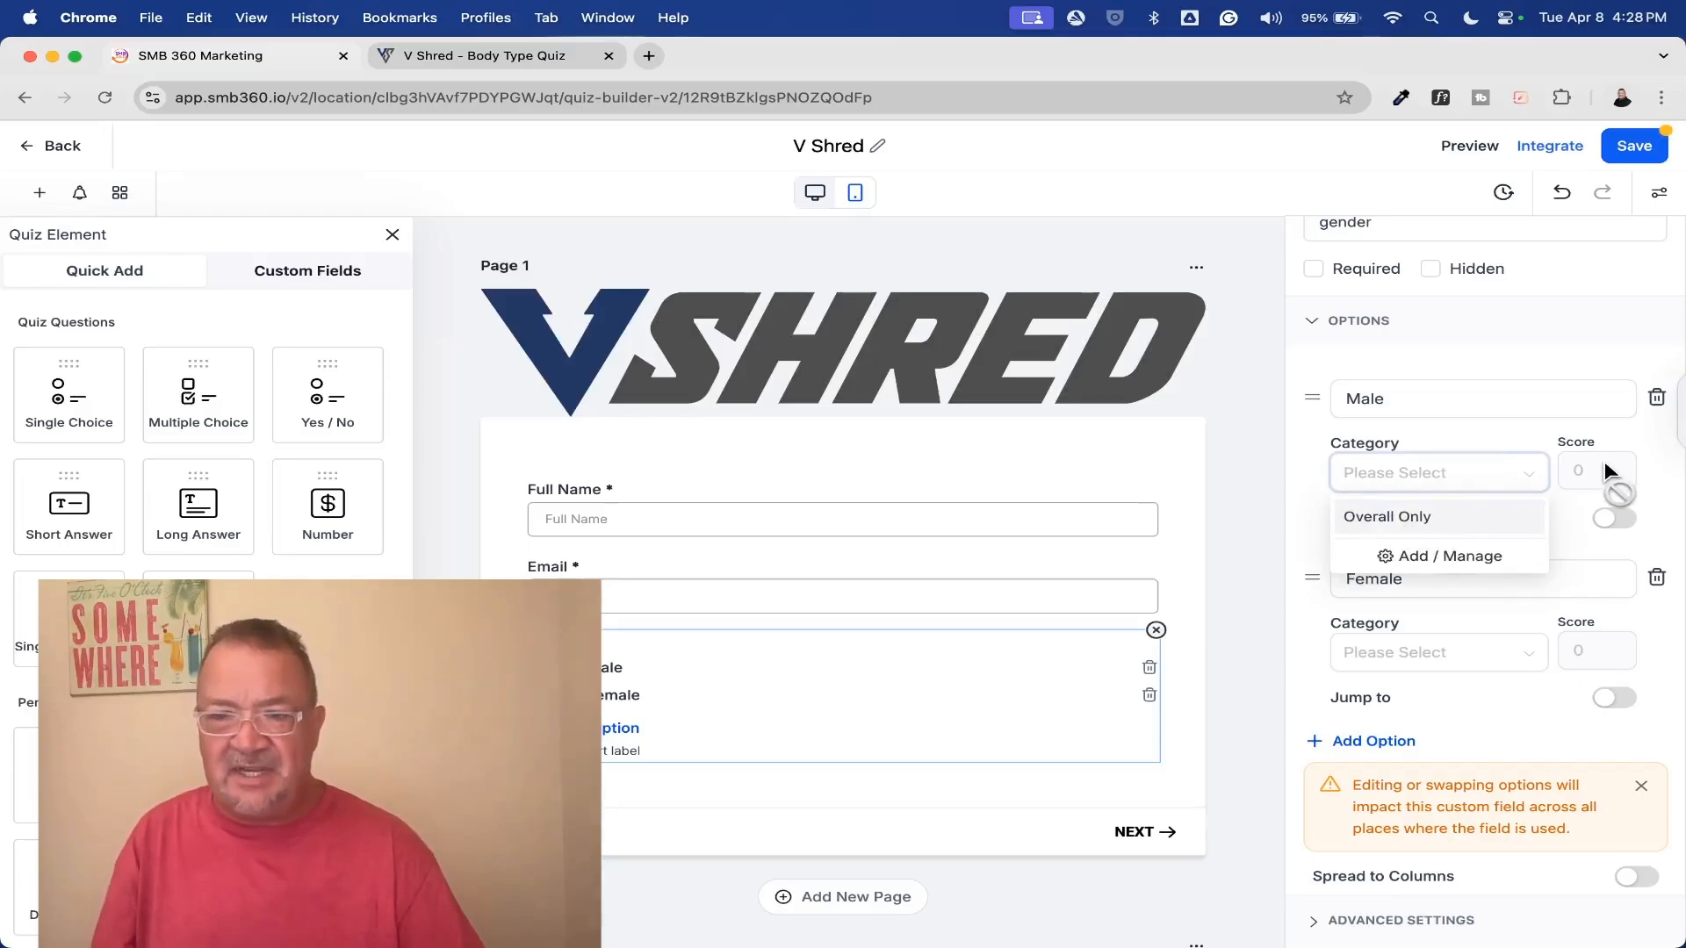
{"action": "left_click", "coordinate": [1573, 509]}
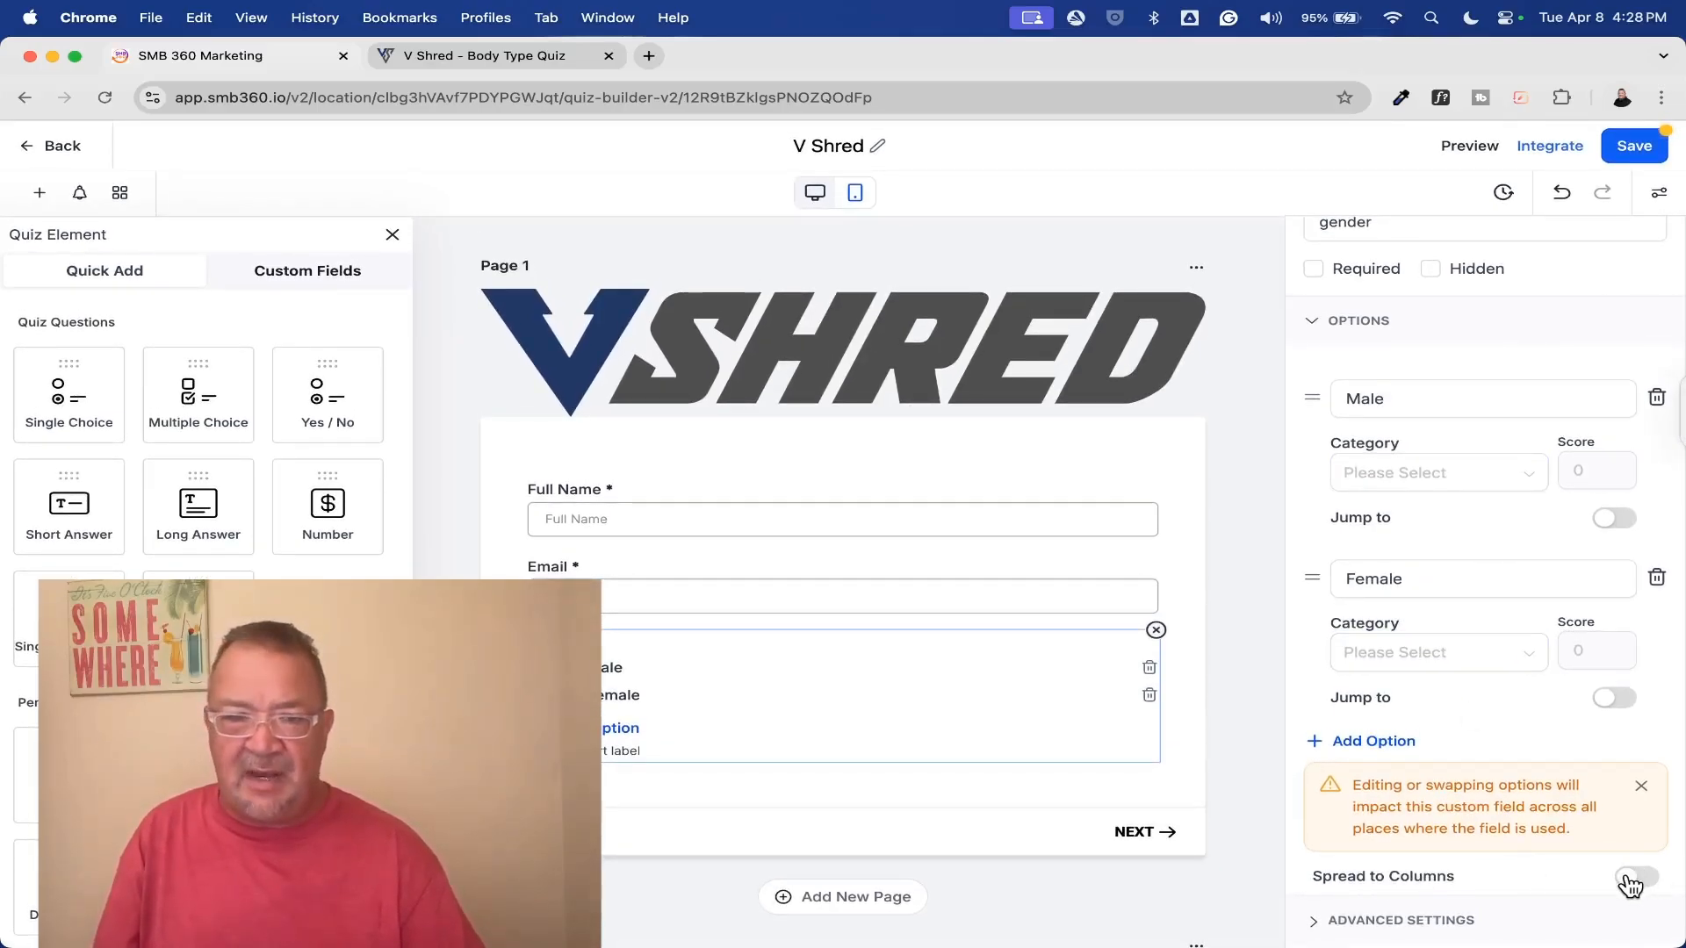
{"action": "left_click", "coordinate": [1318, 924]}
{"action": "scroll", "coordinate": [1422, 825], "scroll_direction": "down", "scroll_amount": 3}
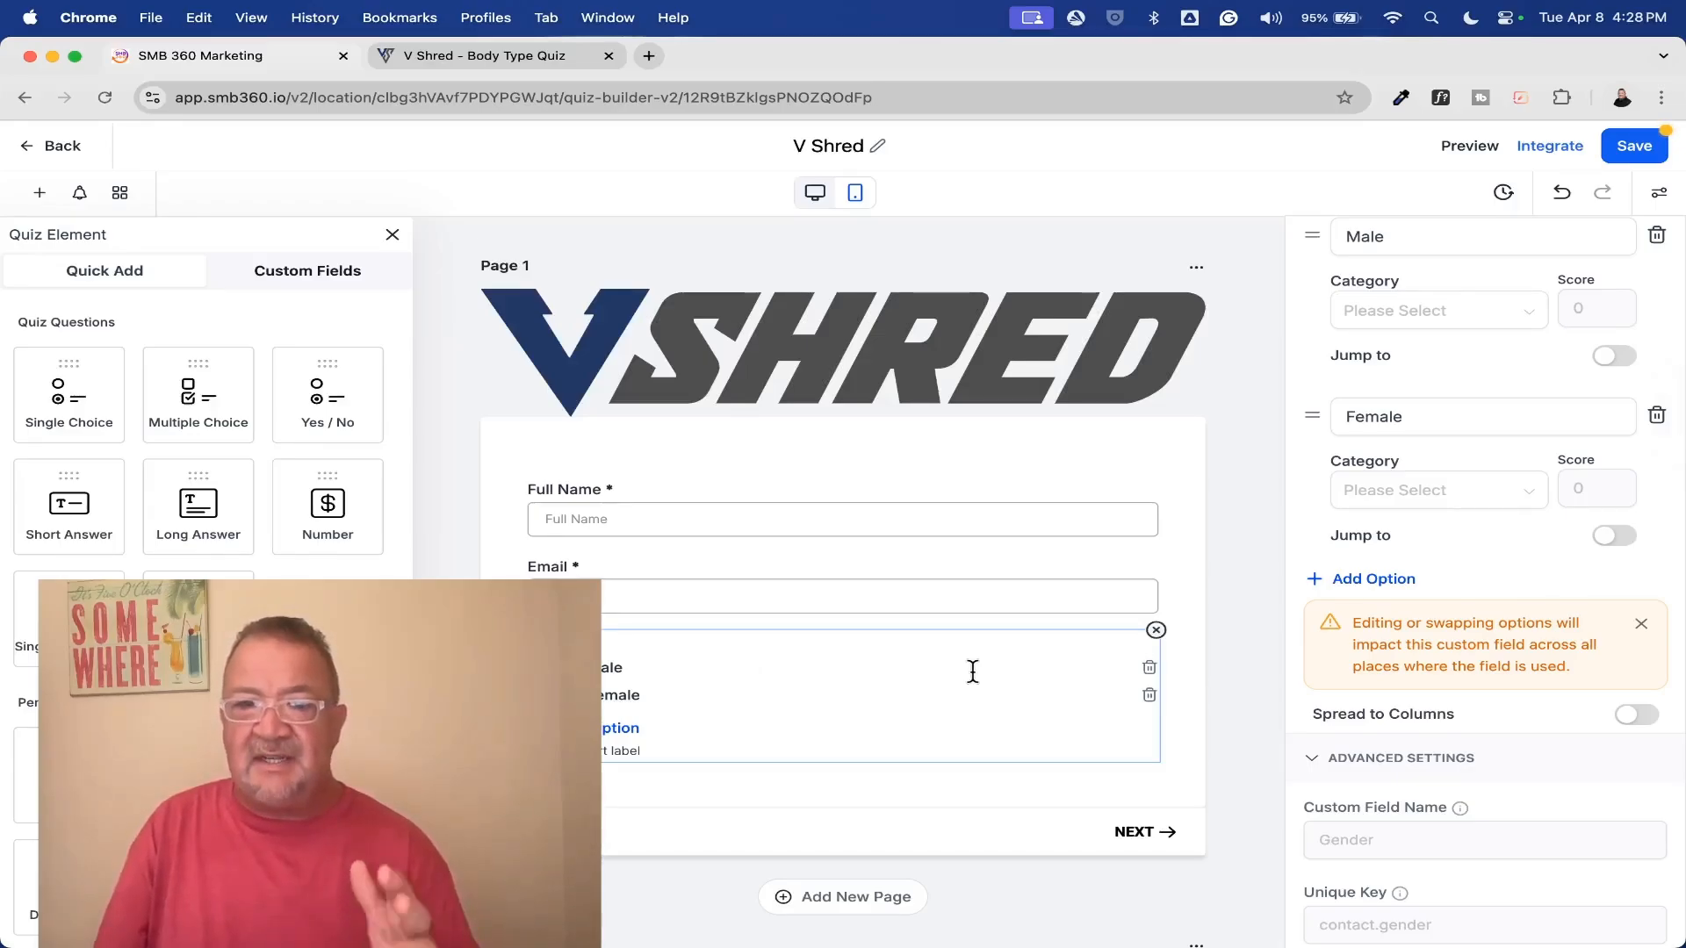
Review the remaining quiz pages from the Age (Years) question to the last page with its result template
{"action": "scroll", "coordinate": [973, 672], "scroll_direction": "down", "scroll_amount": 10}
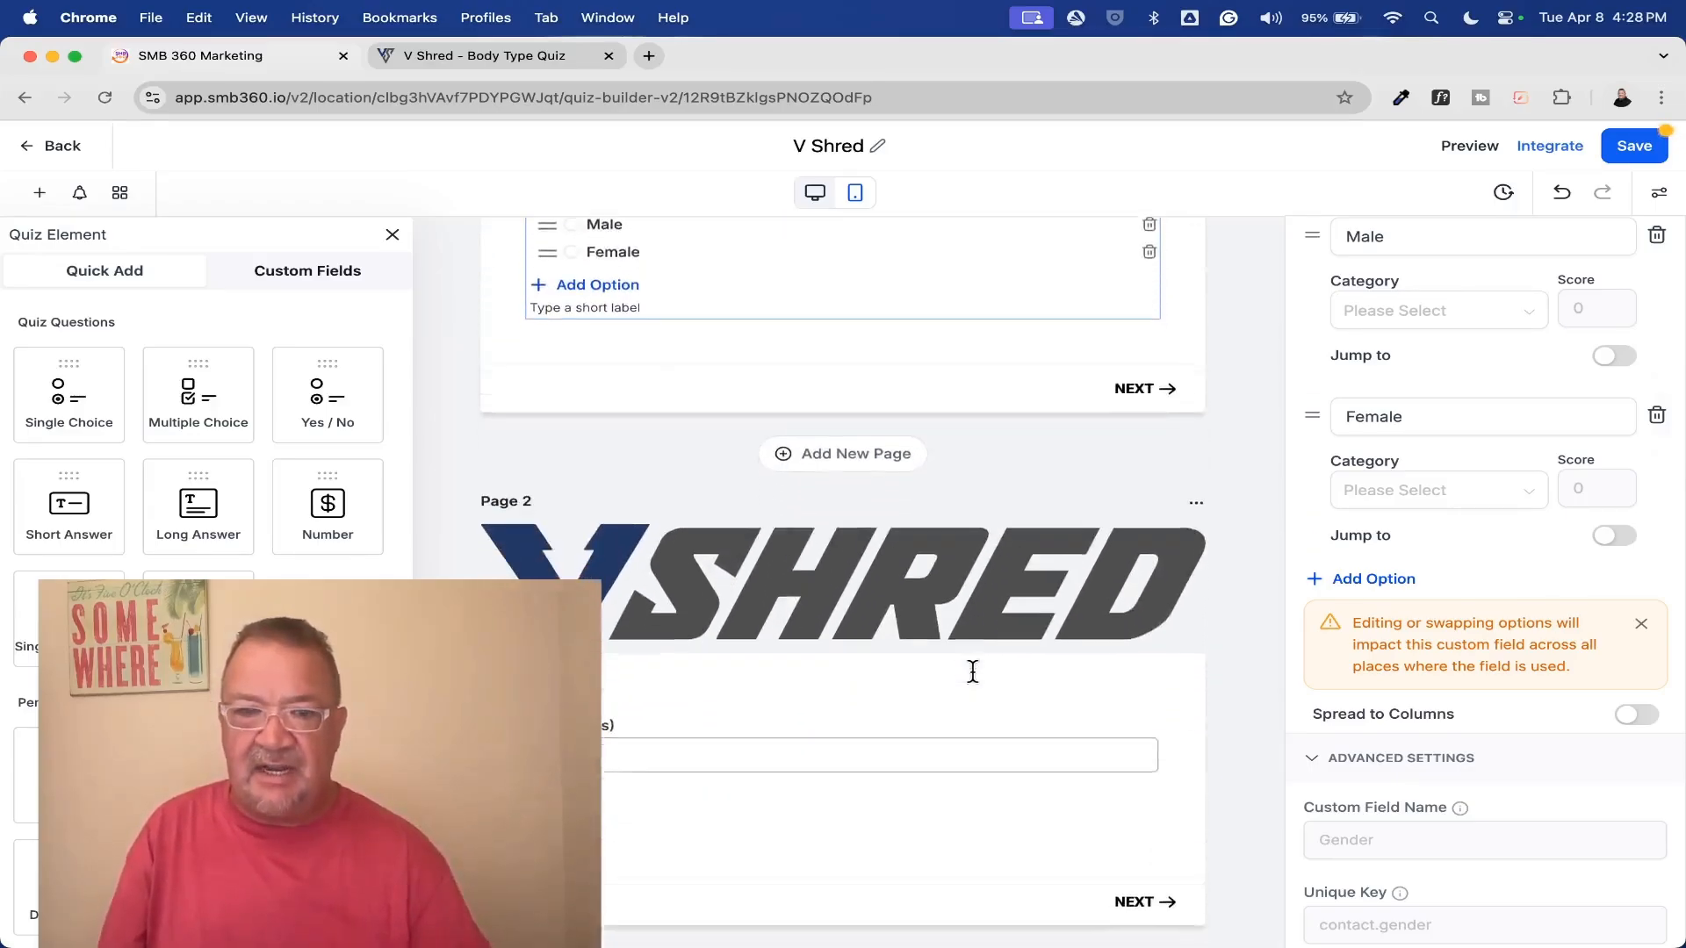
{"action": "left_click", "coordinate": [810, 509]}
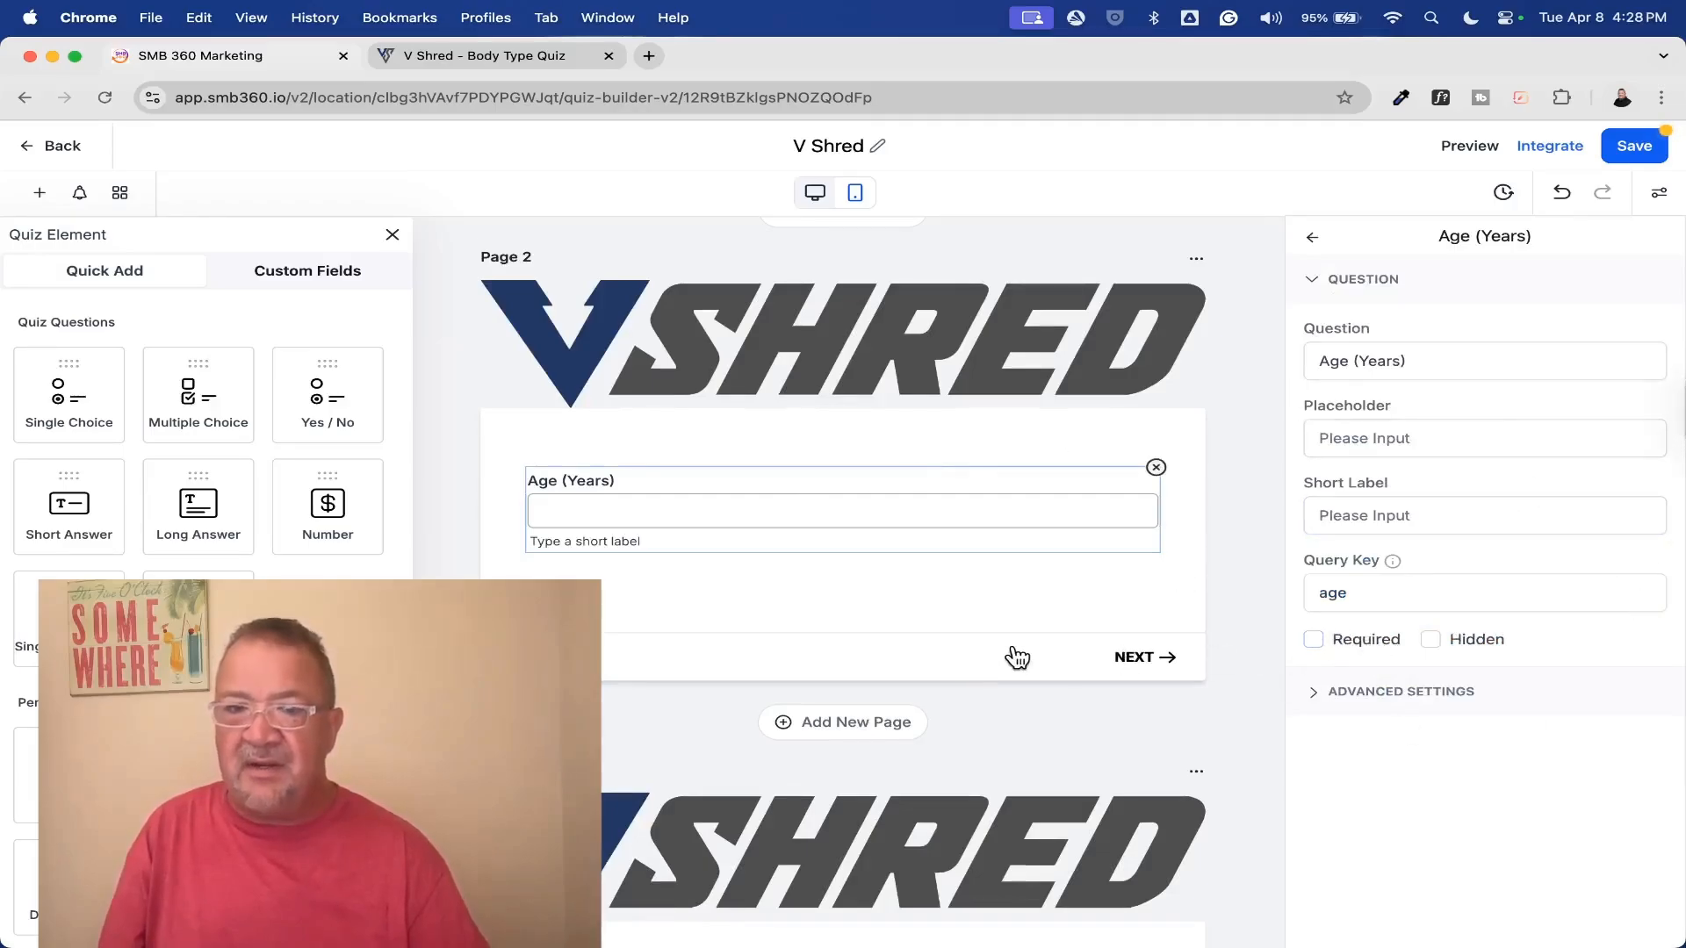
{"action": "scroll", "coordinate": [959, 651], "scroll_direction": "down", "scroll_amount": 5}
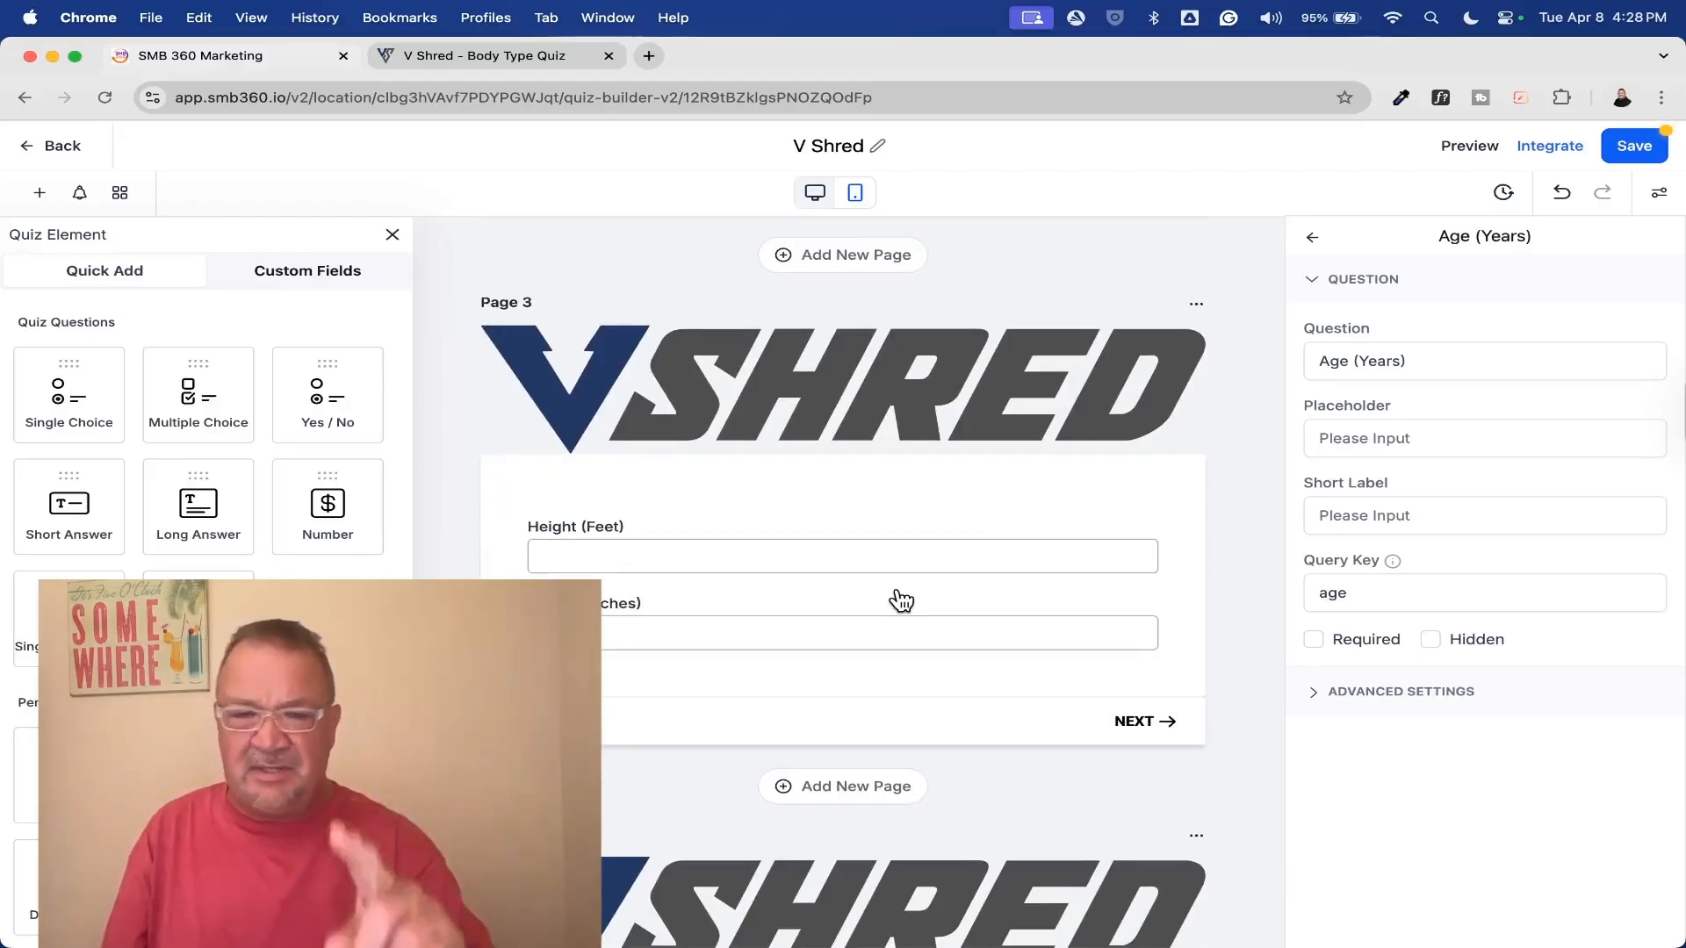
{"action": "scroll", "coordinate": [901, 602], "scroll_direction": "up", "scroll_amount": 3}
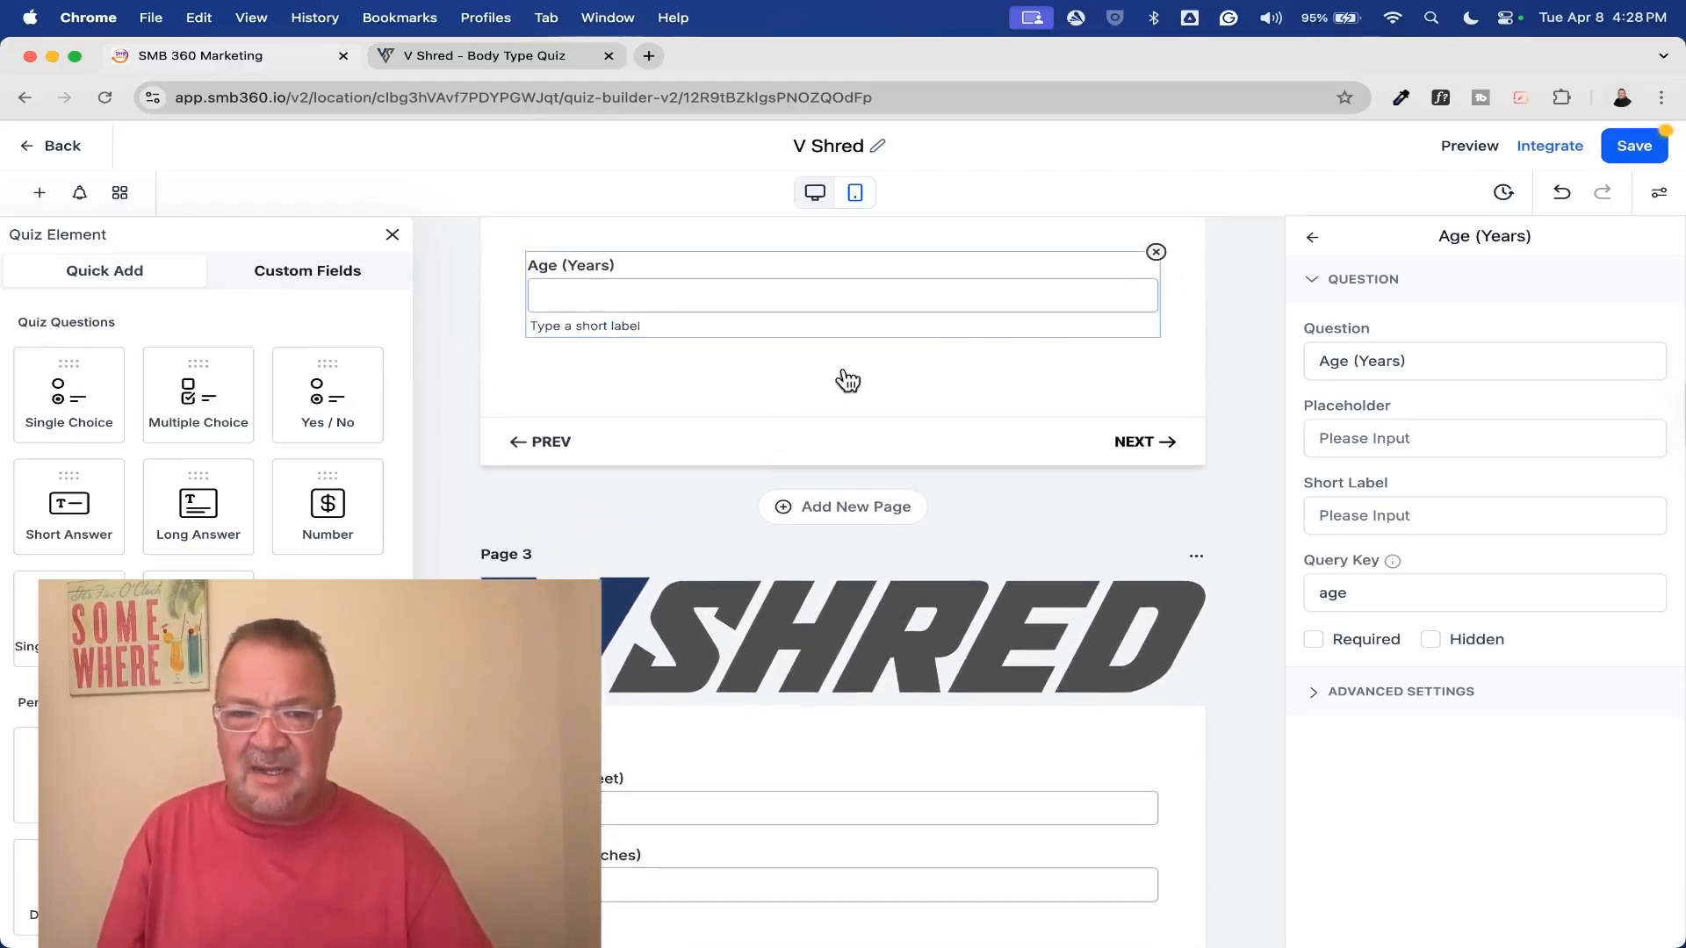
{"action": "scroll", "coordinate": [860, 385], "scroll_direction": "down", "scroll_amount": 3}
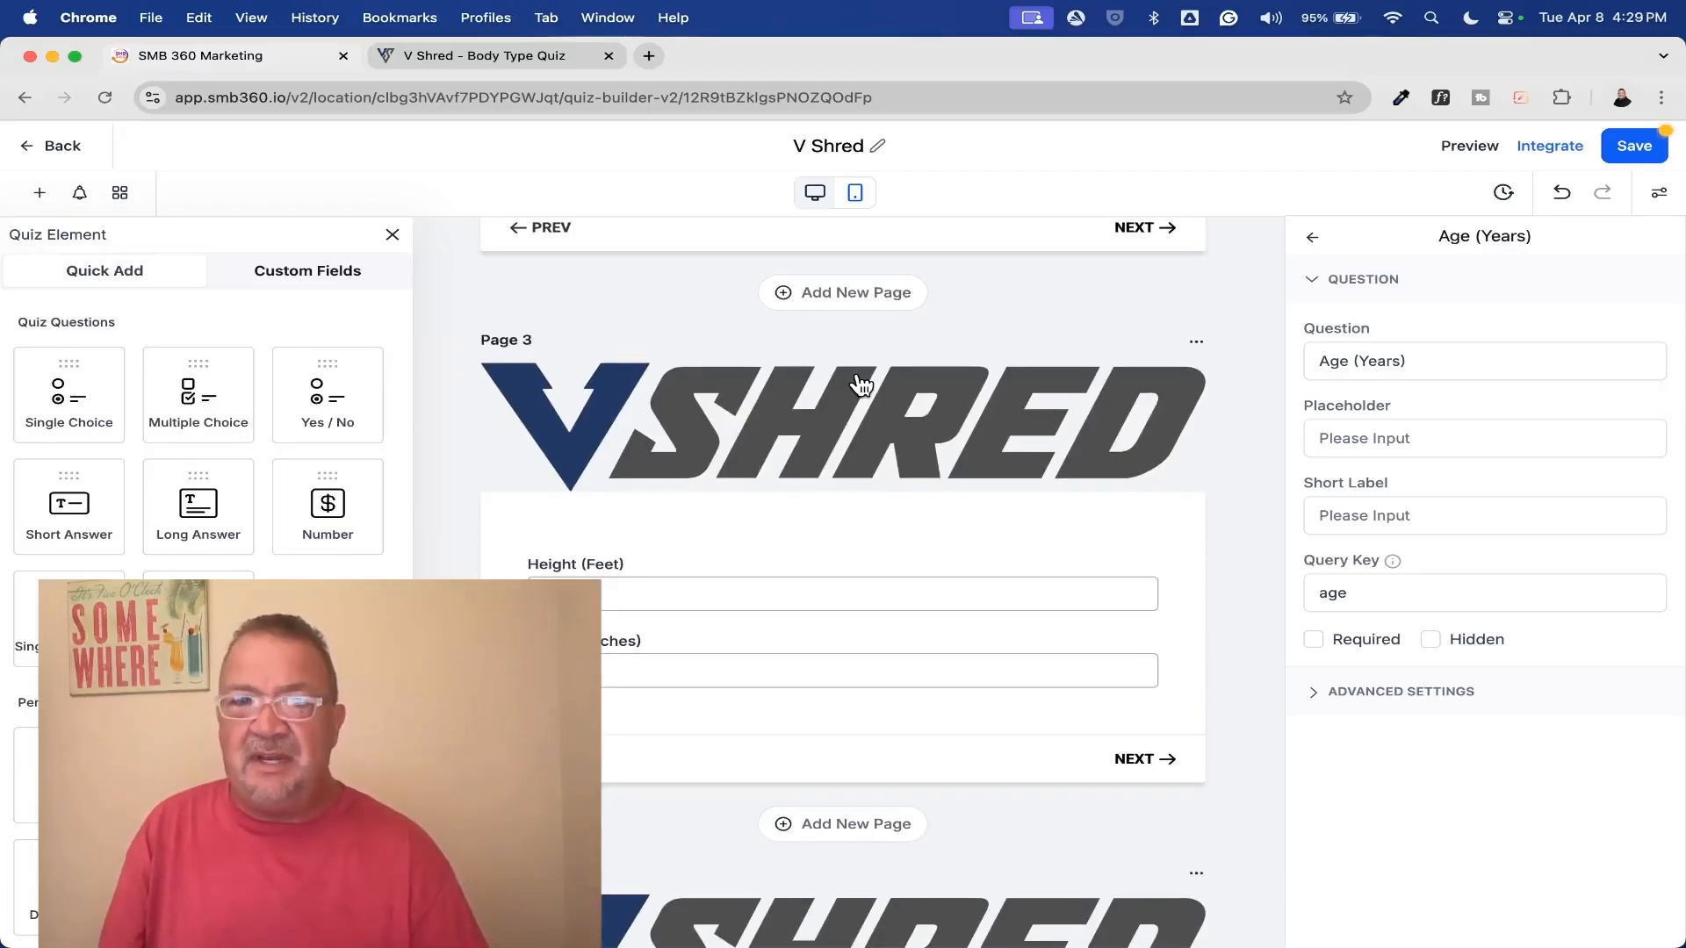
{"action": "scroll", "coordinate": [861, 384], "scroll_direction": "down", "scroll_amount": 3}
{"action": "scroll", "coordinate": [860, 385], "scroll_direction": "up", "scroll_amount": 2}
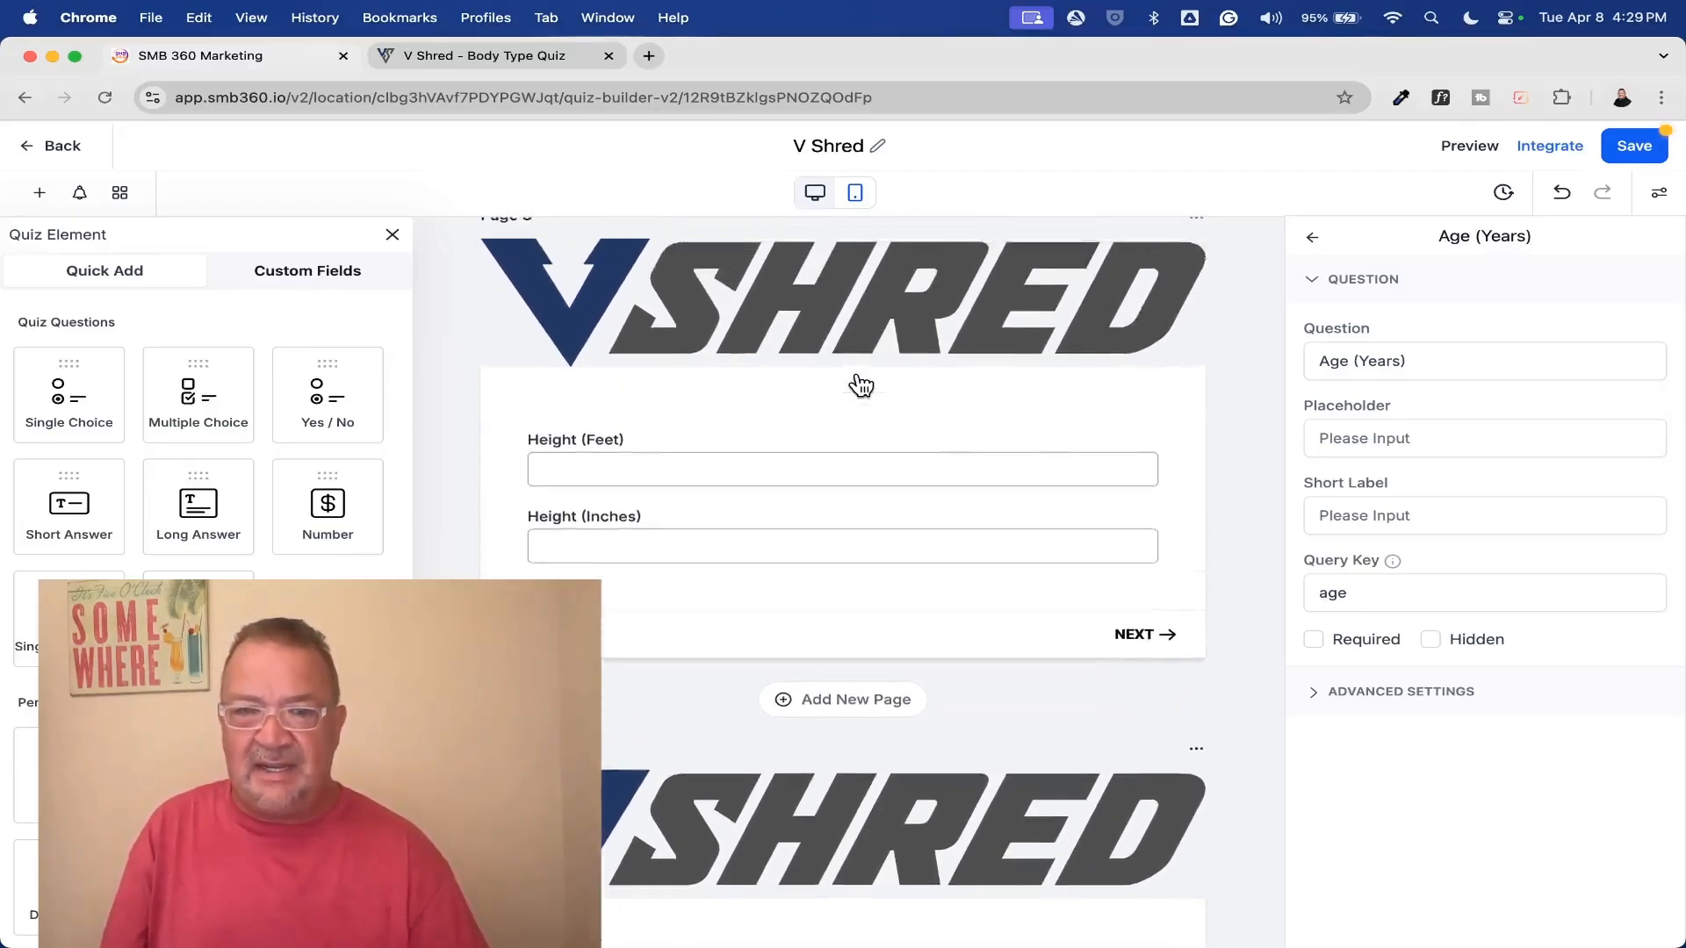
{"action": "scroll", "coordinate": [860, 384], "scroll_direction": "down", "scroll_amount": 20}
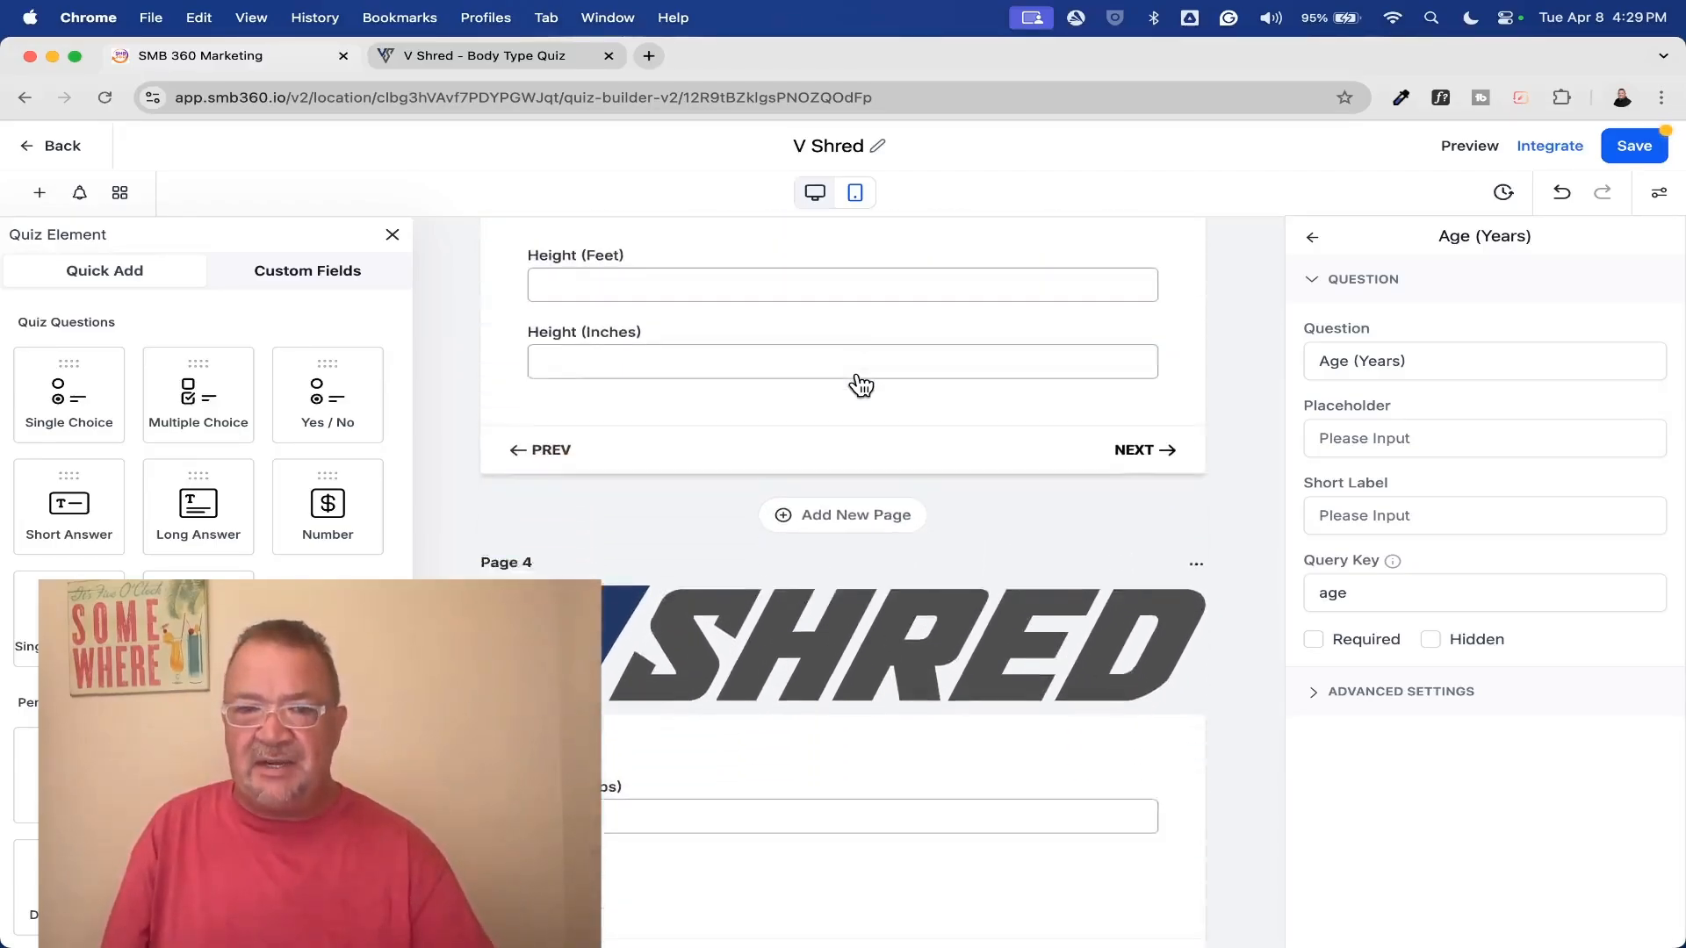
{"action": "scroll", "coordinate": [860, 384], "scroll_direction": "down", "scroll_amount": 3}
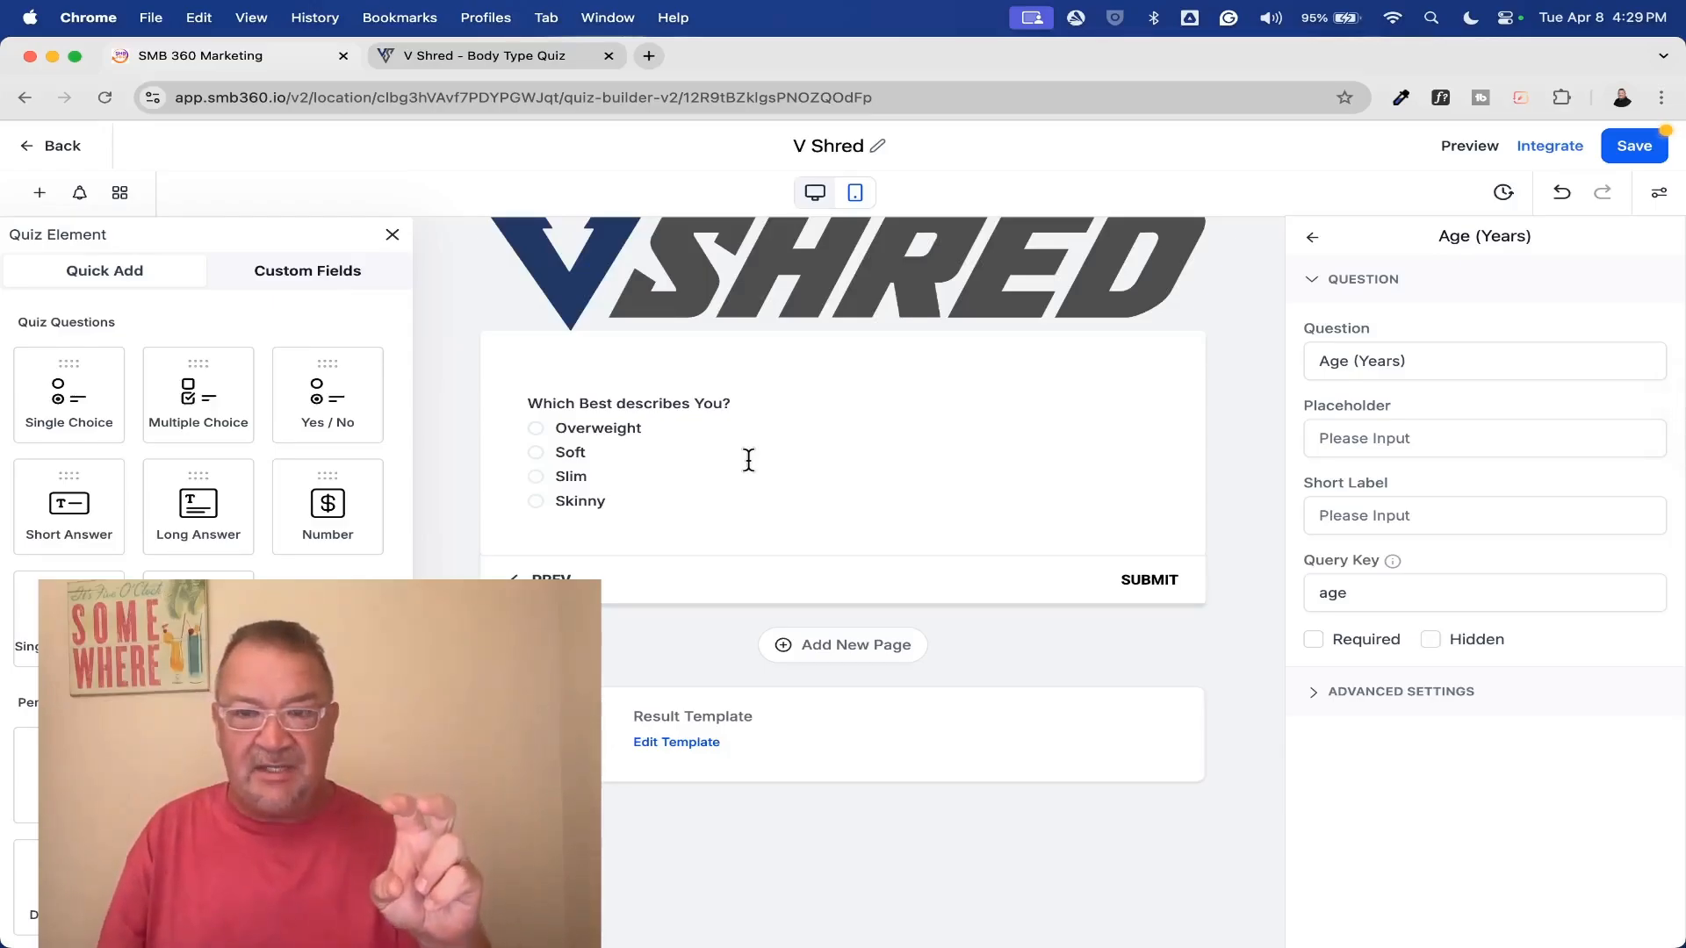
Check the quiz's on-submit option and the full URL it opens
{"action": "left_click", "coordinate": [1659, 193]}
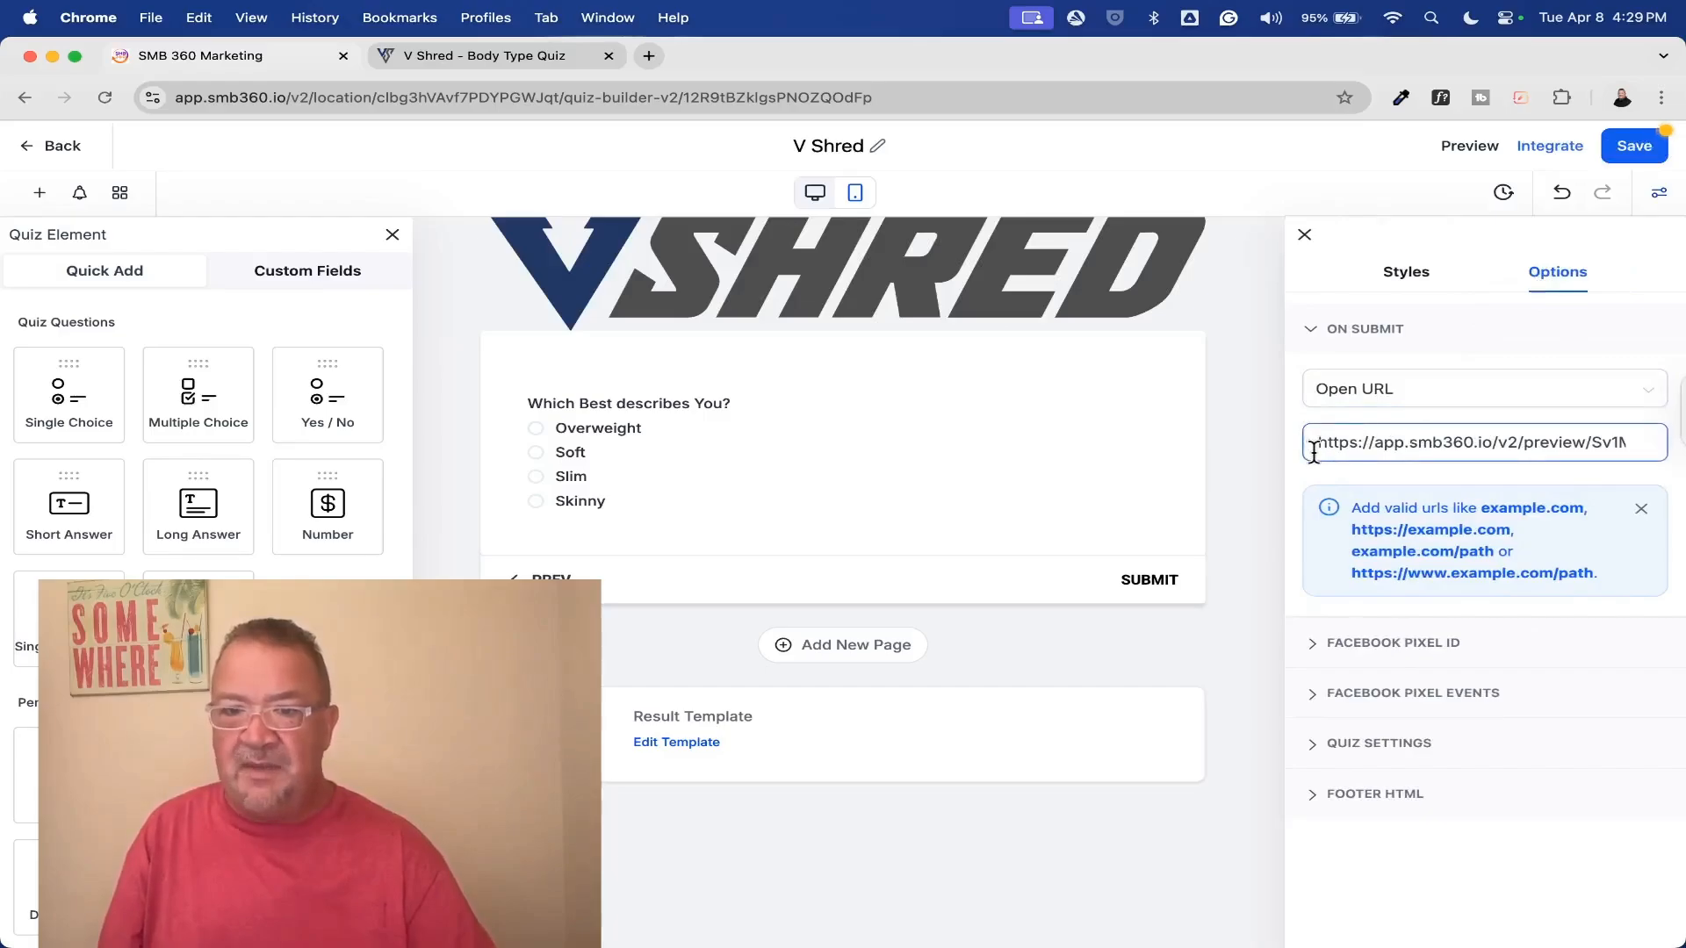
{"action": "left_click_drag", "start_coordinate": [1310, 444], "coordinate": [1679, 454]}
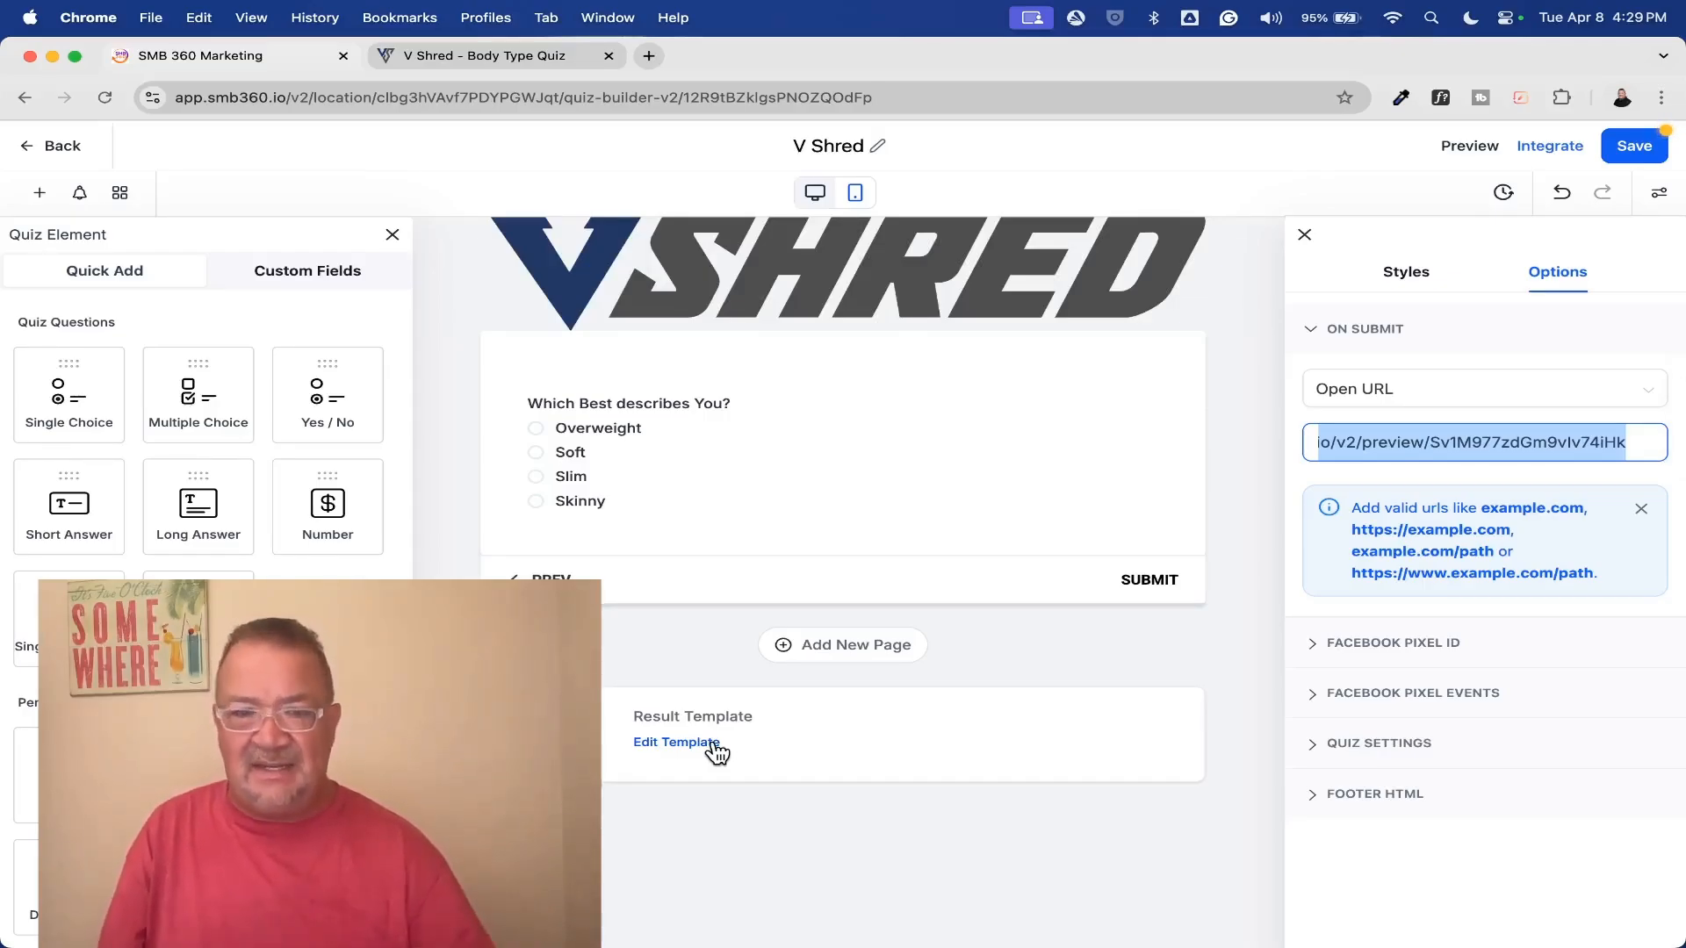
{"action": "scroll", "coordinate": [717, 753], "scroll_direction": "up", "scroll_amount": 15}
Preview the quiz and complete page 1 with a sample full name, an e-mail address and the gender Male
{"action": "left_click", "coordinate": [1471, 151]}
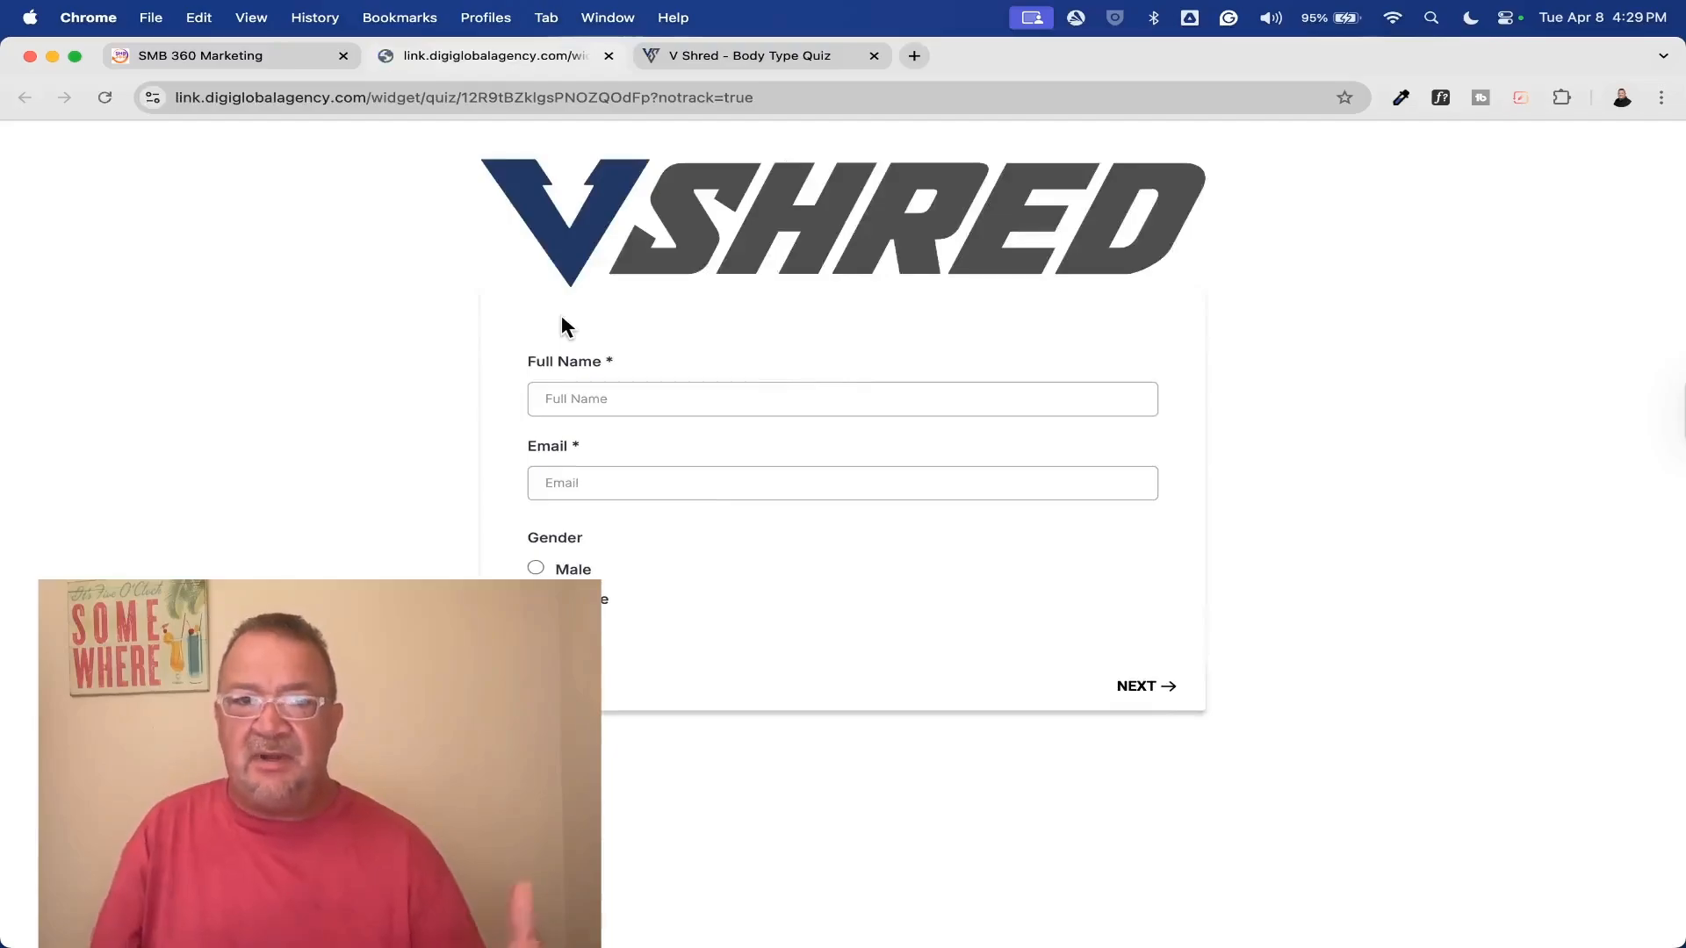
{"action": "left_click", "coordinate": [876, 56]}
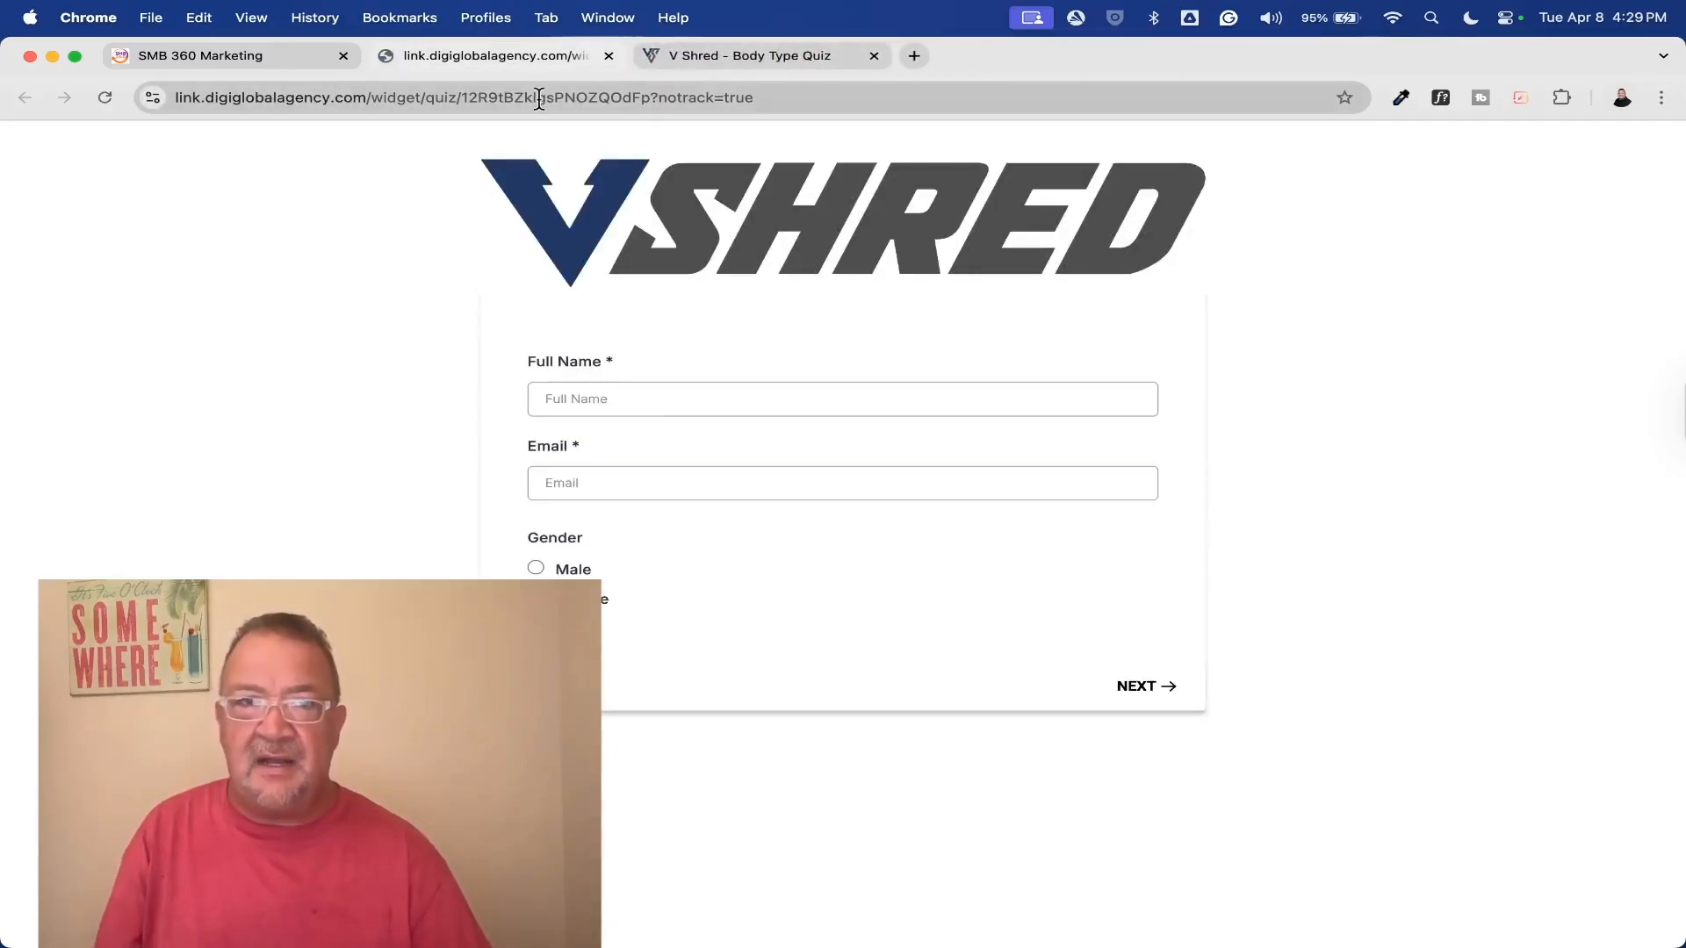
{"action": "left_click", "coordinate": [610, 402]}
{"action": "type", "text": "John SDmith"}
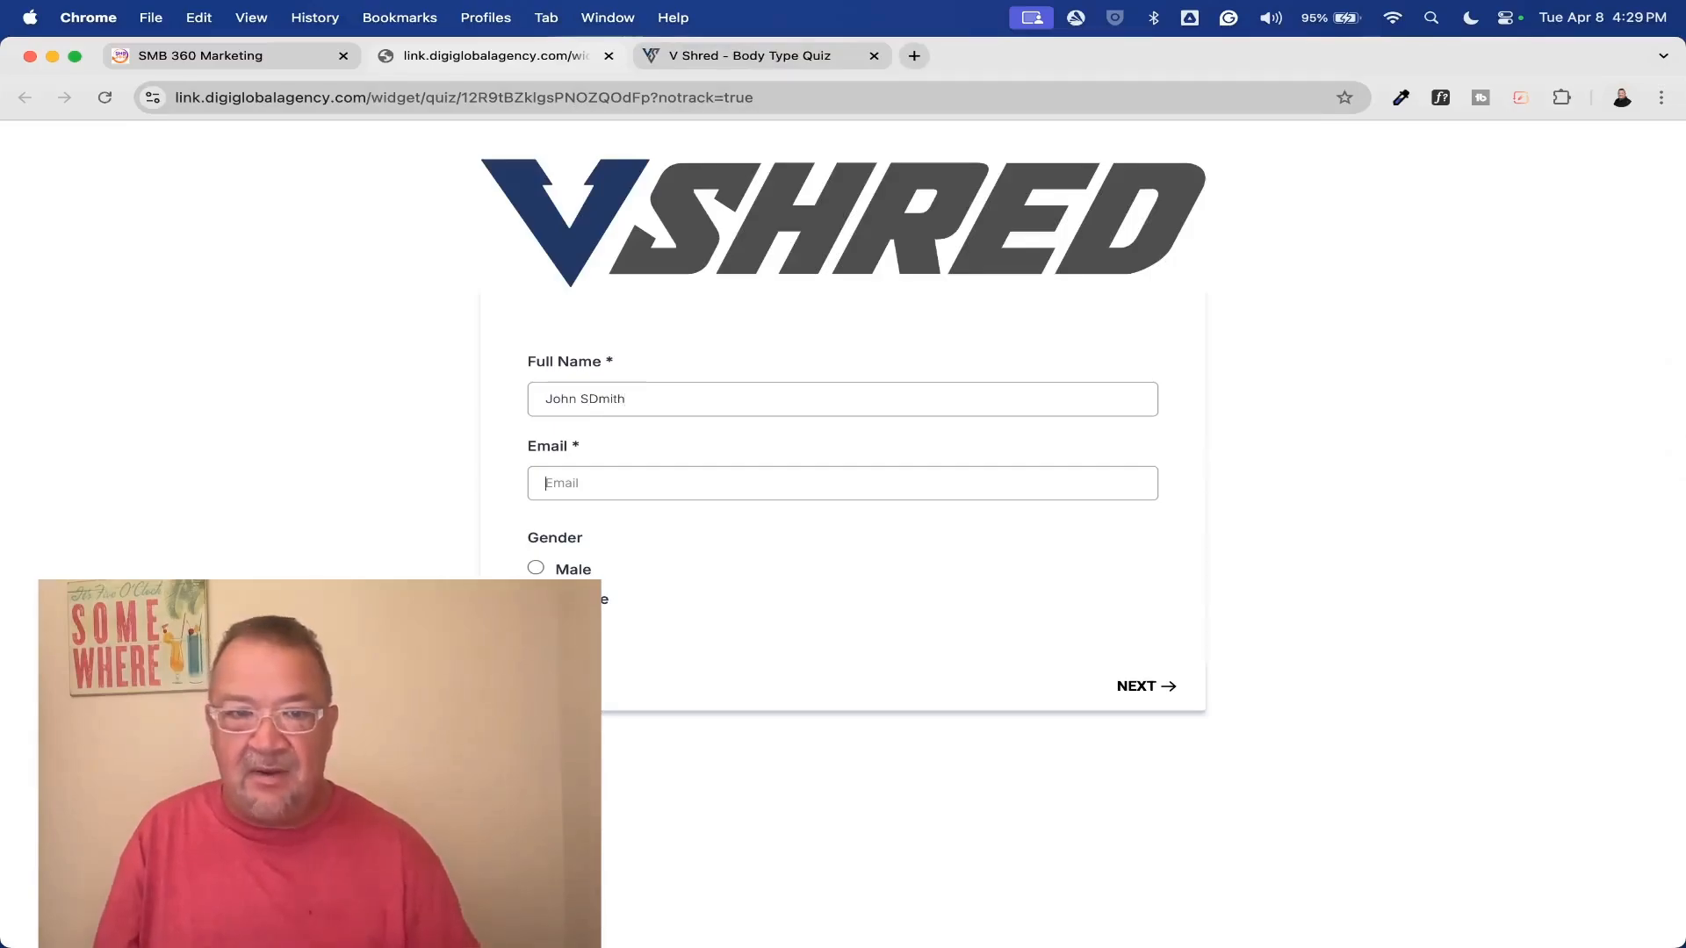
{"action": "key", "text": "Tab"}
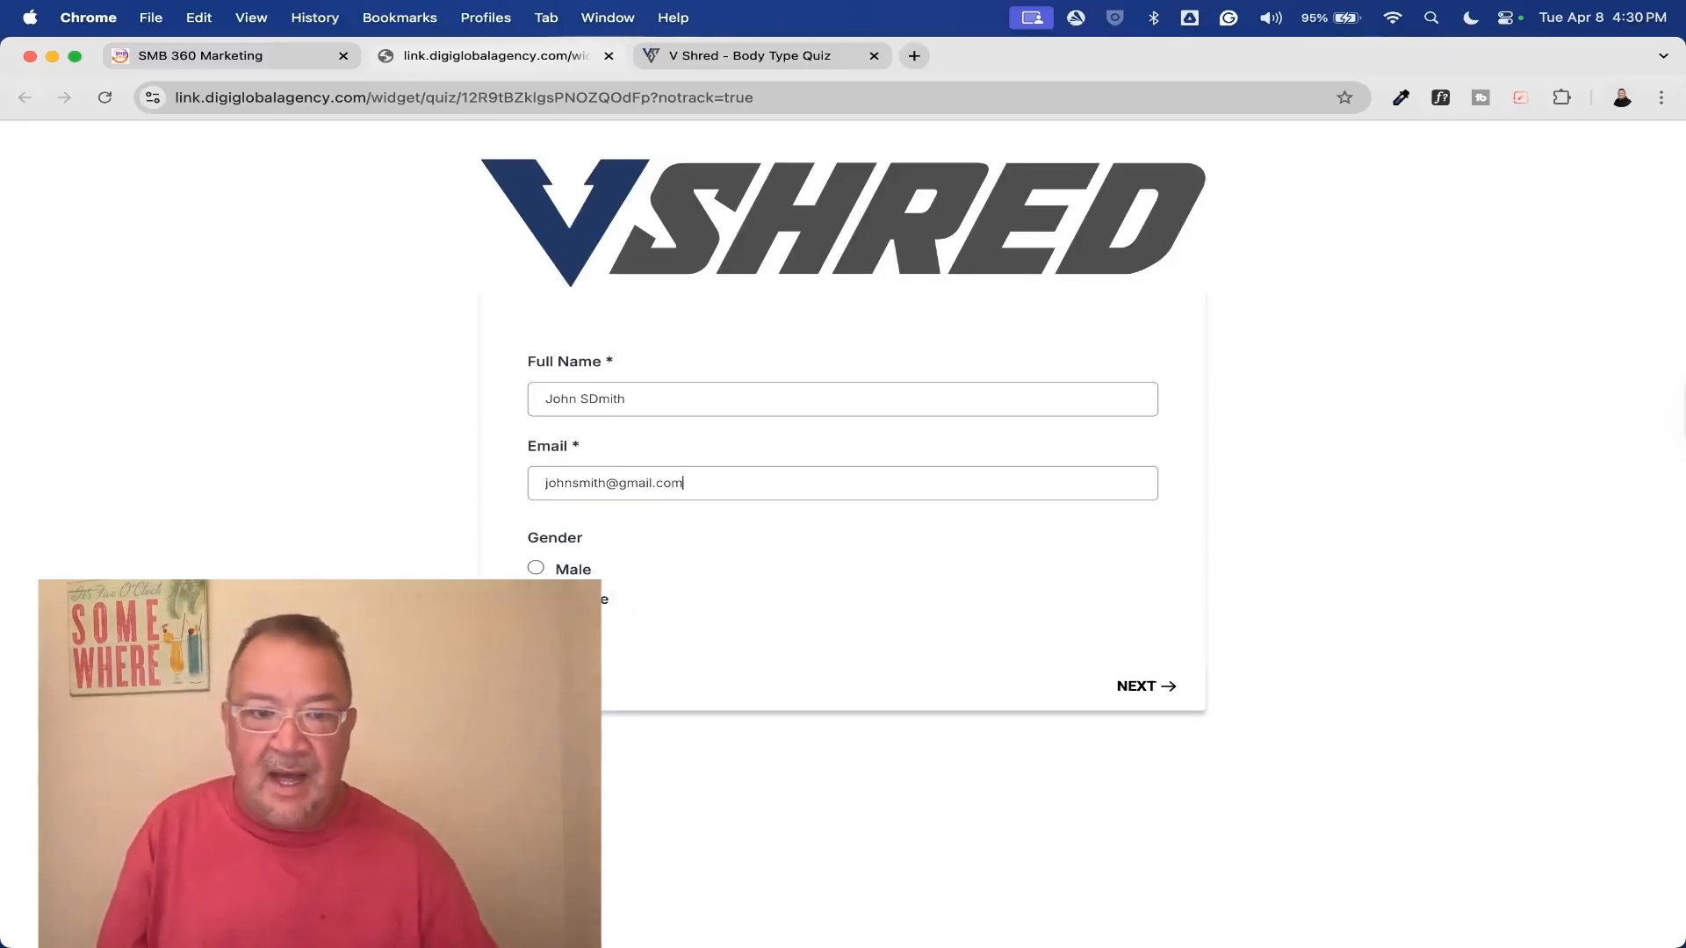
{"action": "left_click", "coordinate": [536, 569]}
{"action": "left_click", "coordinate": [1141, 687]}
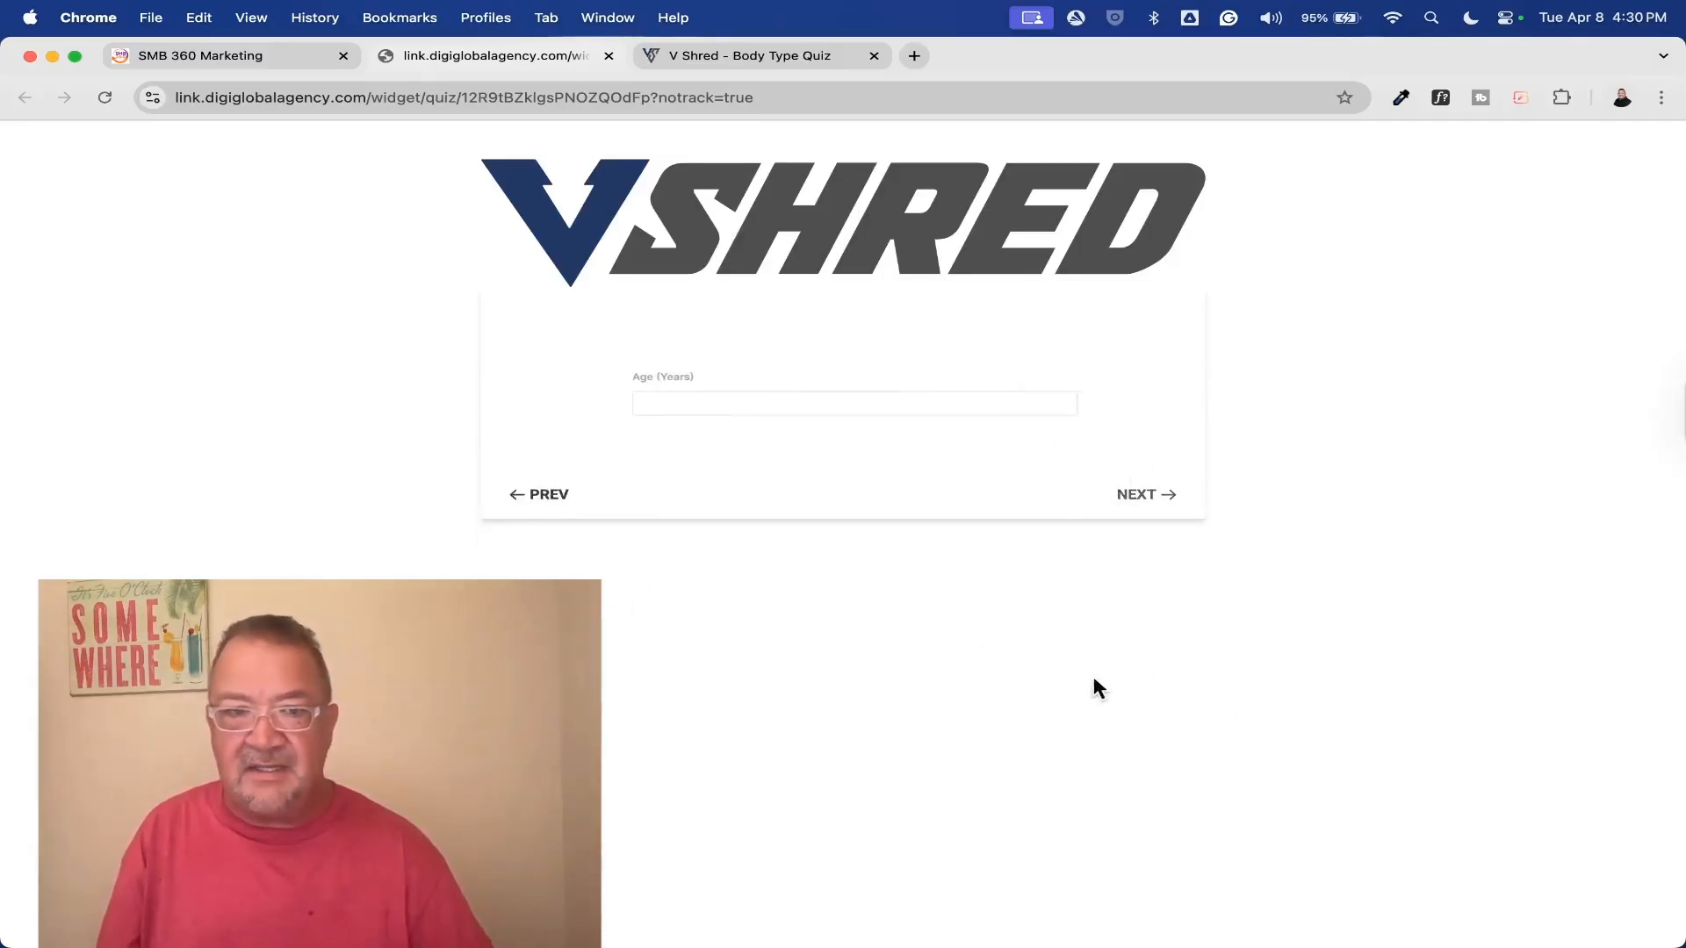
Answer the age and height pages with 45 years, 6 feet and 4 inches
{"action": "left_click", "coordinate": [588, 398]}
{"action": "type", "text": "45"}
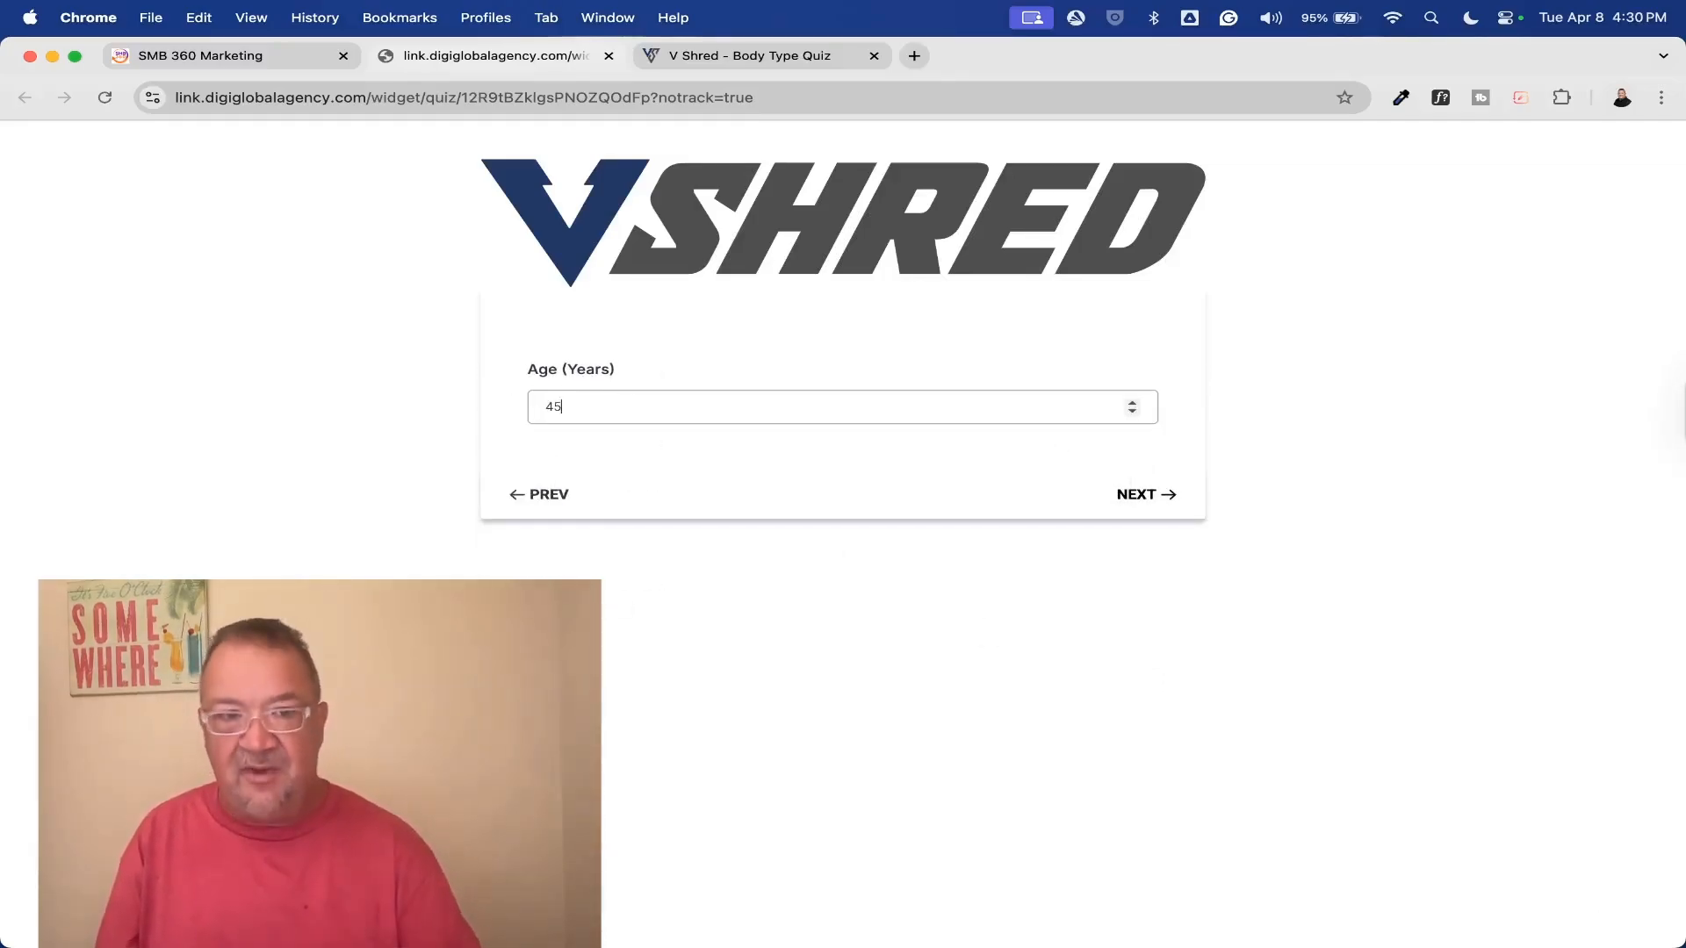
{"action": "left_click", "coordinate": [1145, 495]}
{"action": "left_click", "coordinate": [665, 408]}
{"action": "type", "text": "6"}
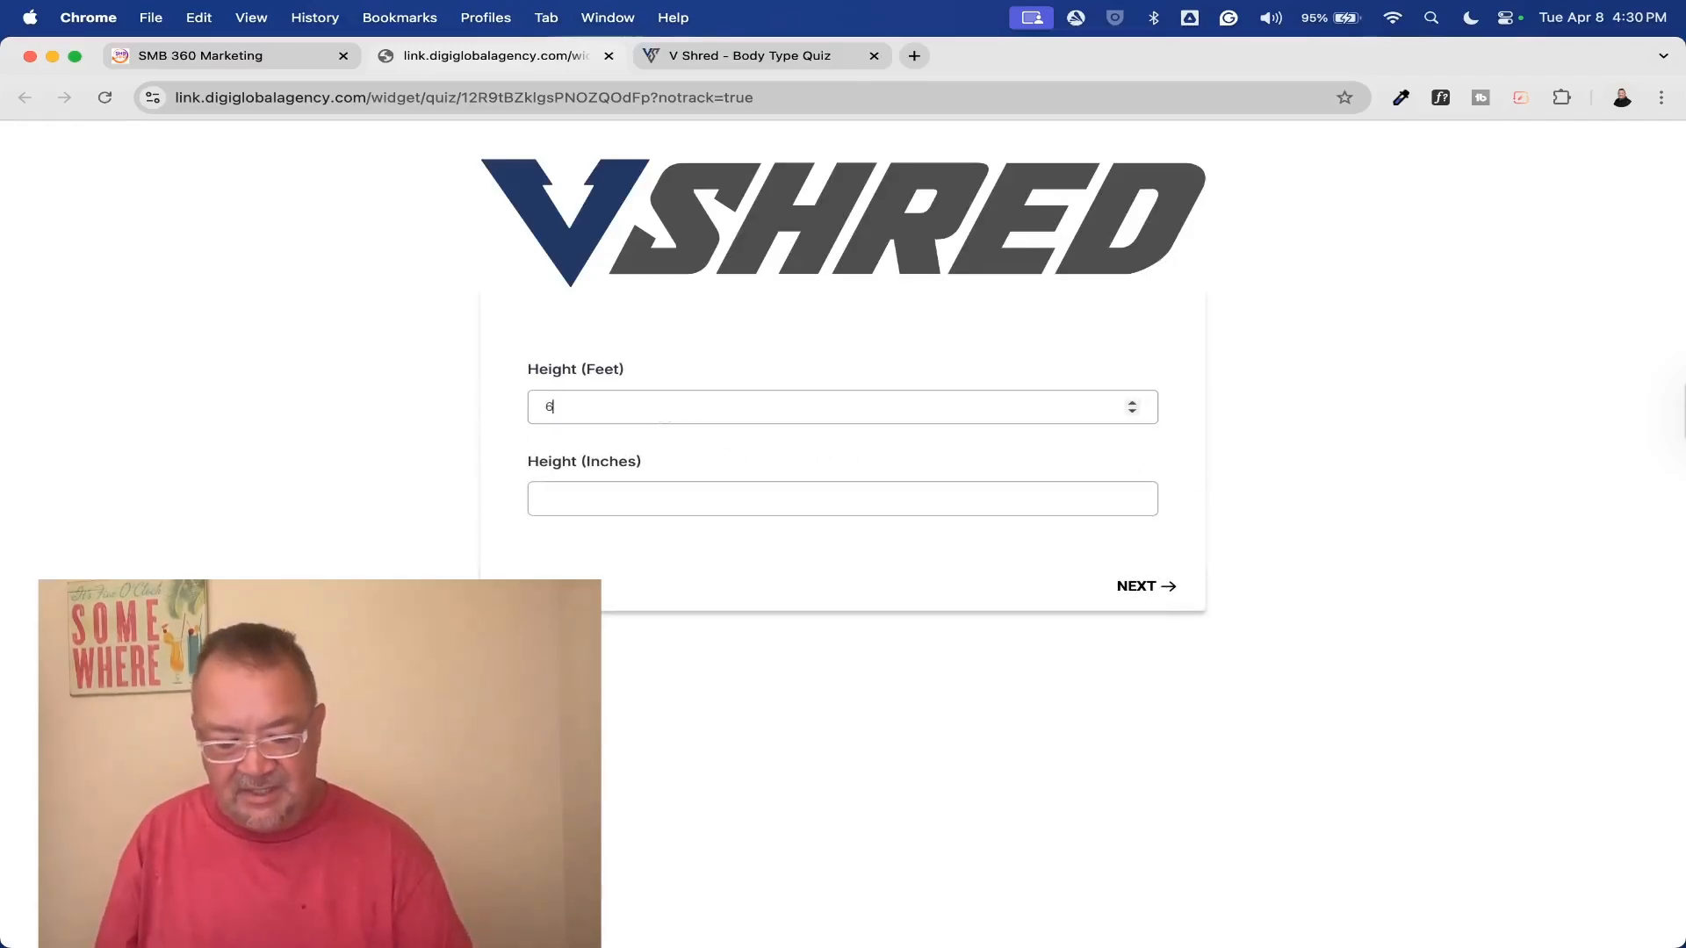
{"action": "left_click", "coordinate": [662, 500]}
{"action": "type", "text": "4"}
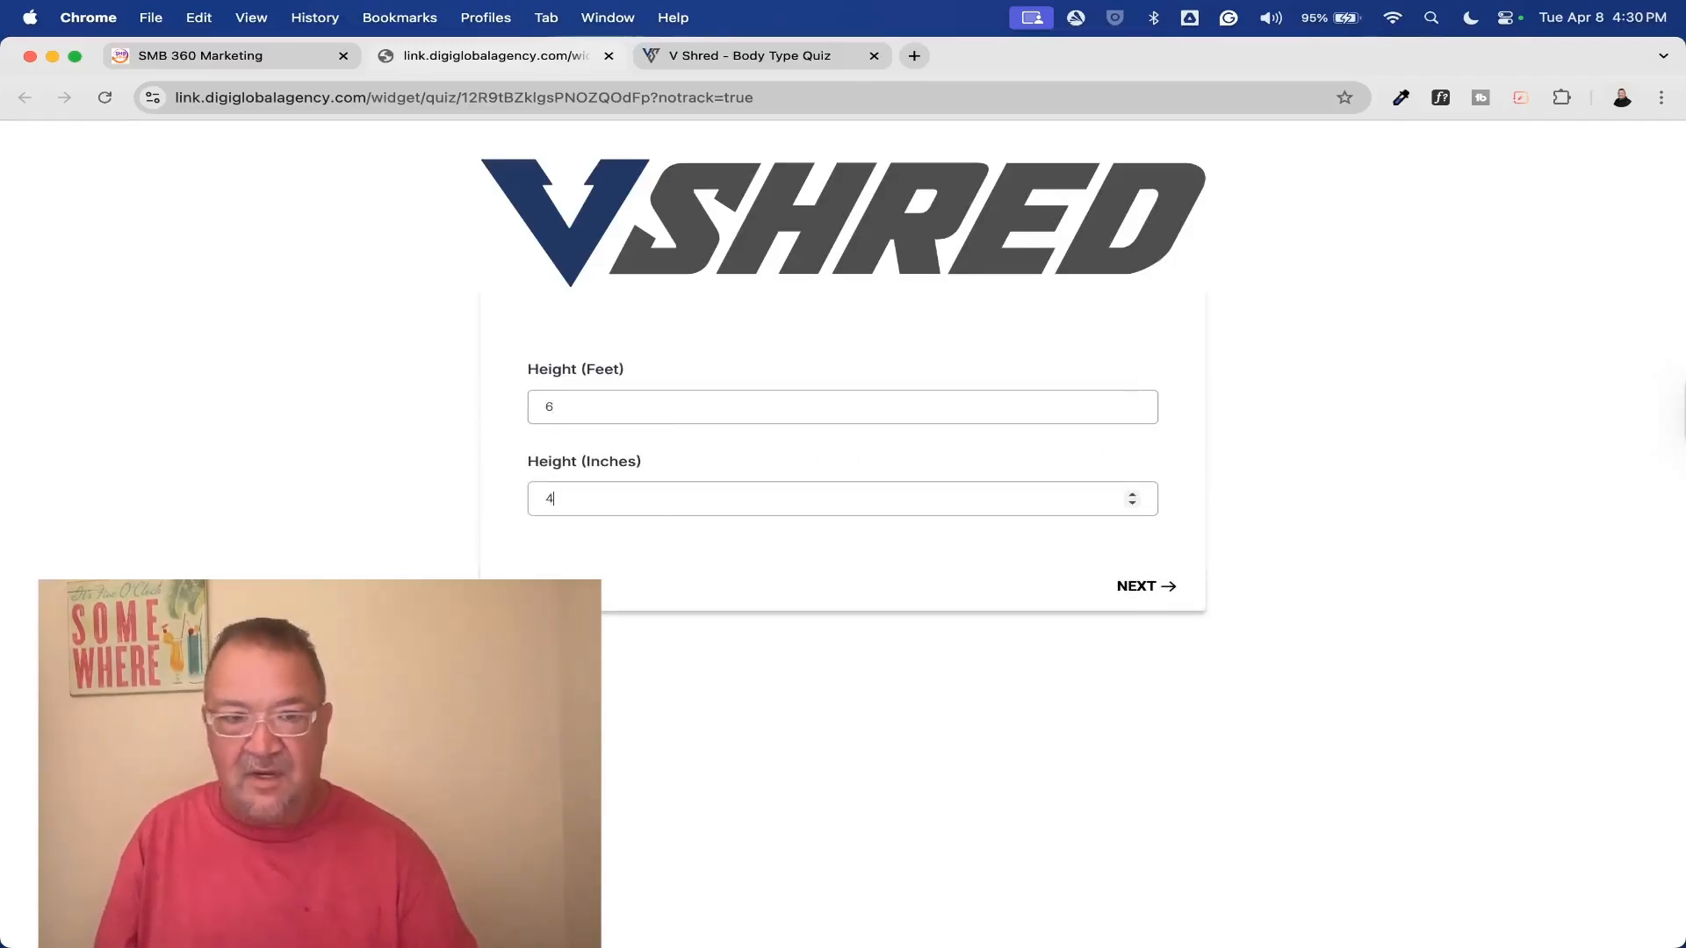
{"action": "left_click", "coordinate": [1133, 585]}
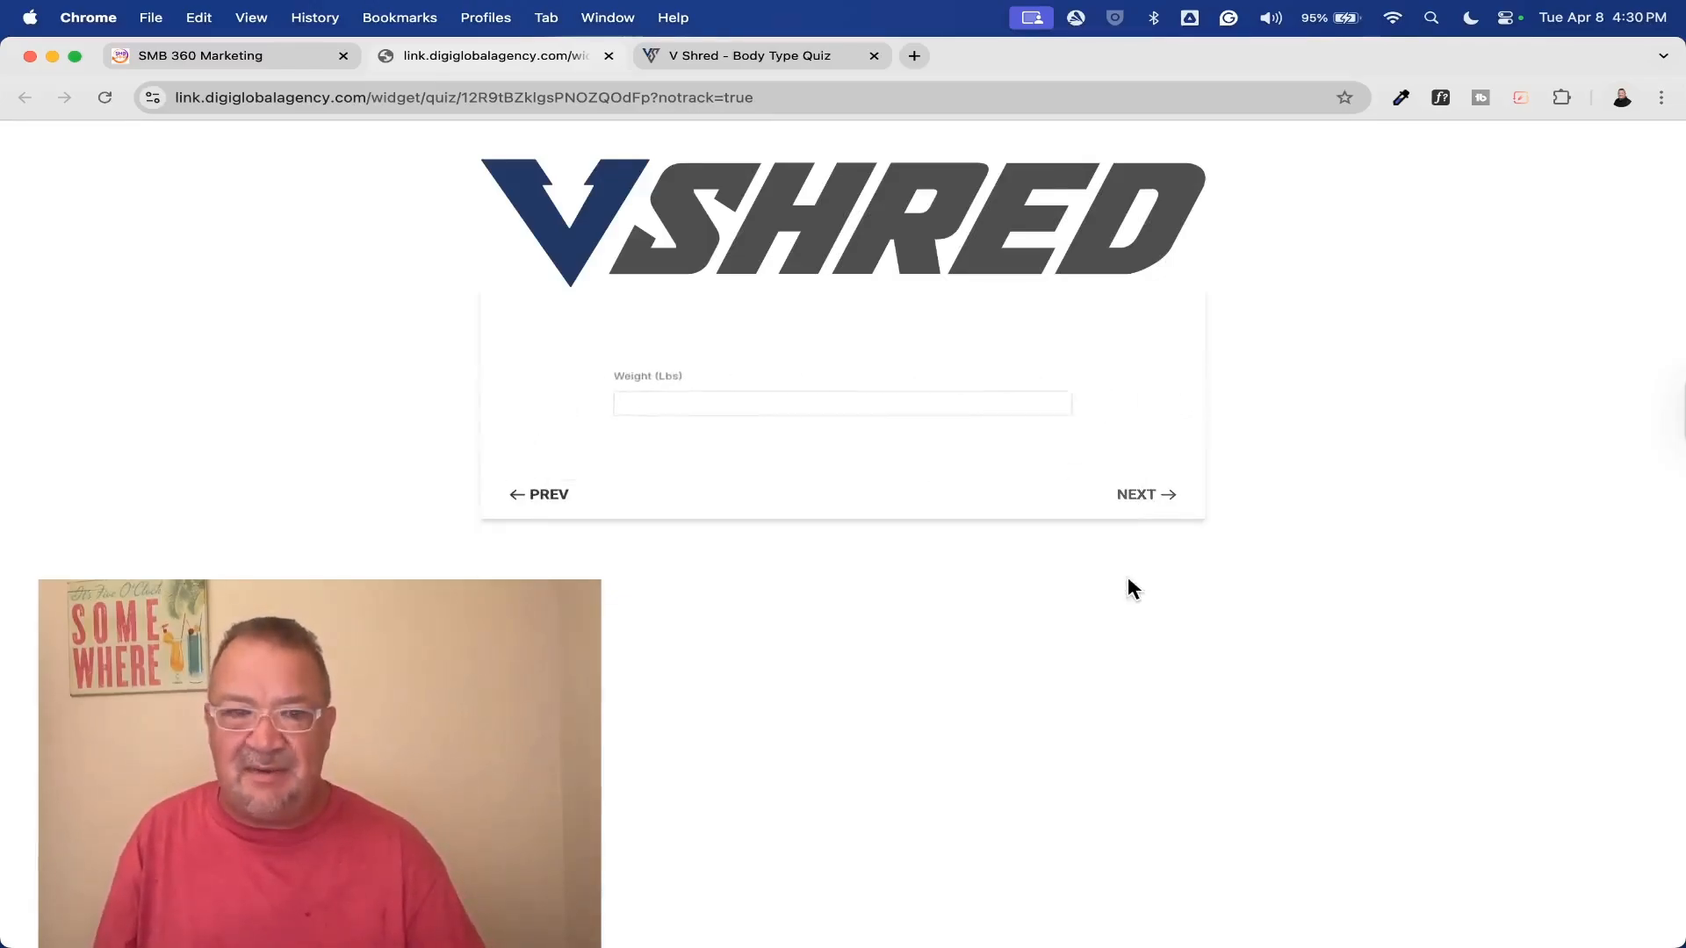
Enter a weight of 220 lbs, answer Almost Everyday for exercise and Slim for body description, and submit the quiz
{"action": "left_click", "coordinate": [621, 403]}
{"action": "type", "text": "220"}
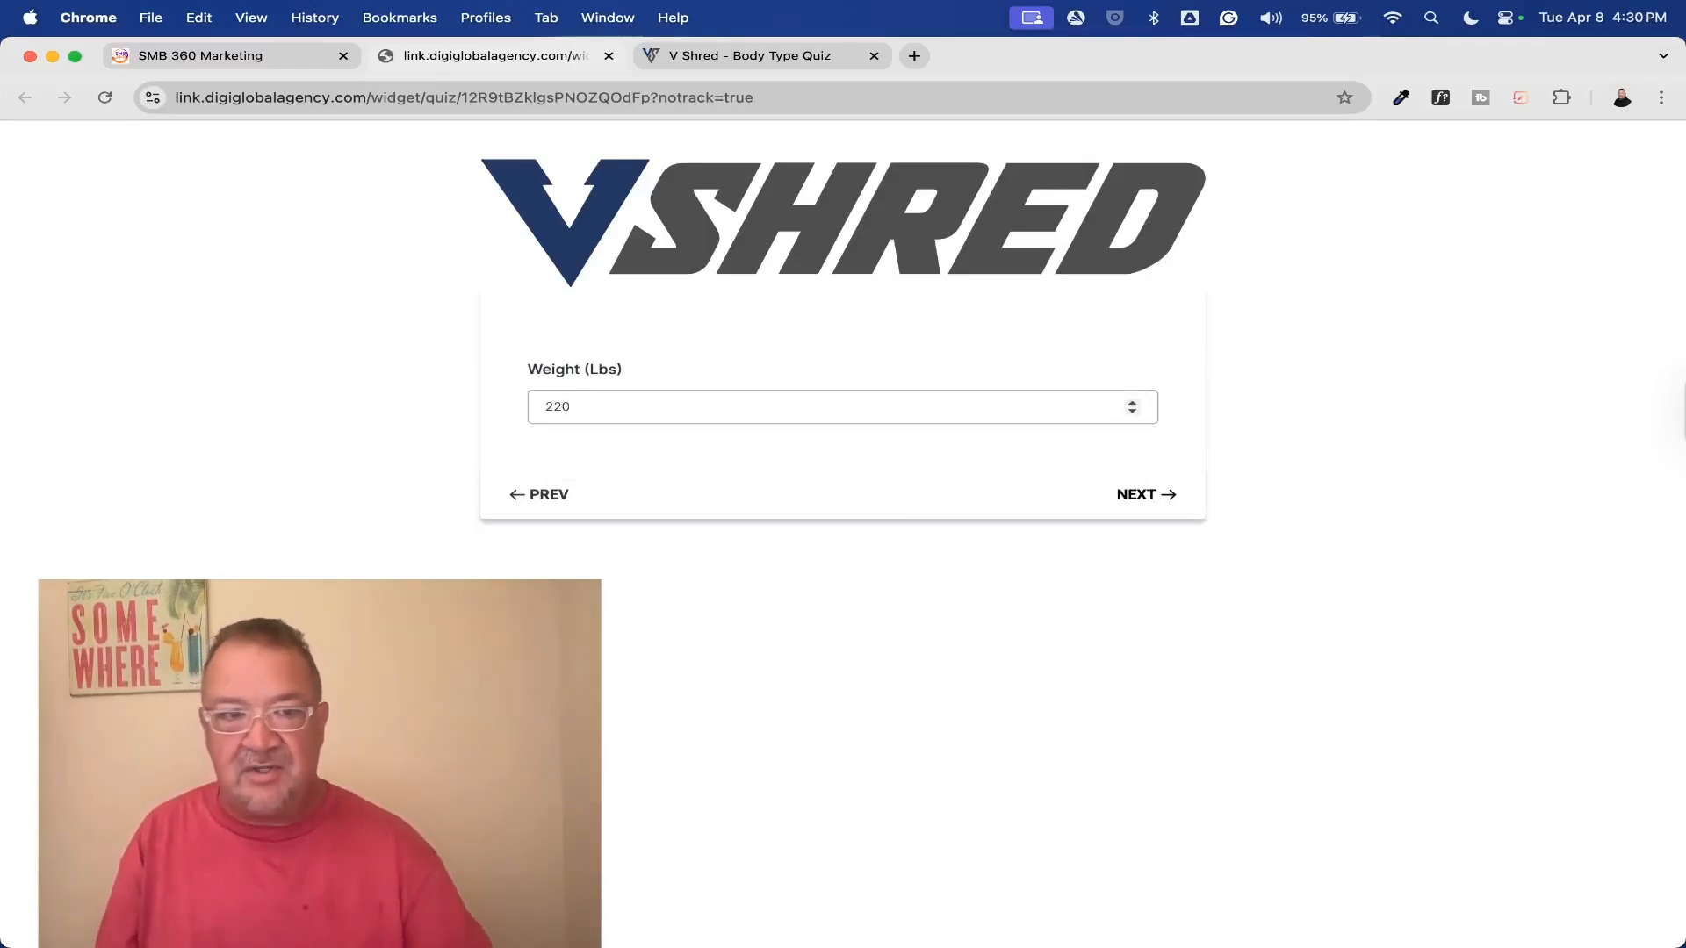
{"action": "left_click", "coordinate": [1167, 494]}
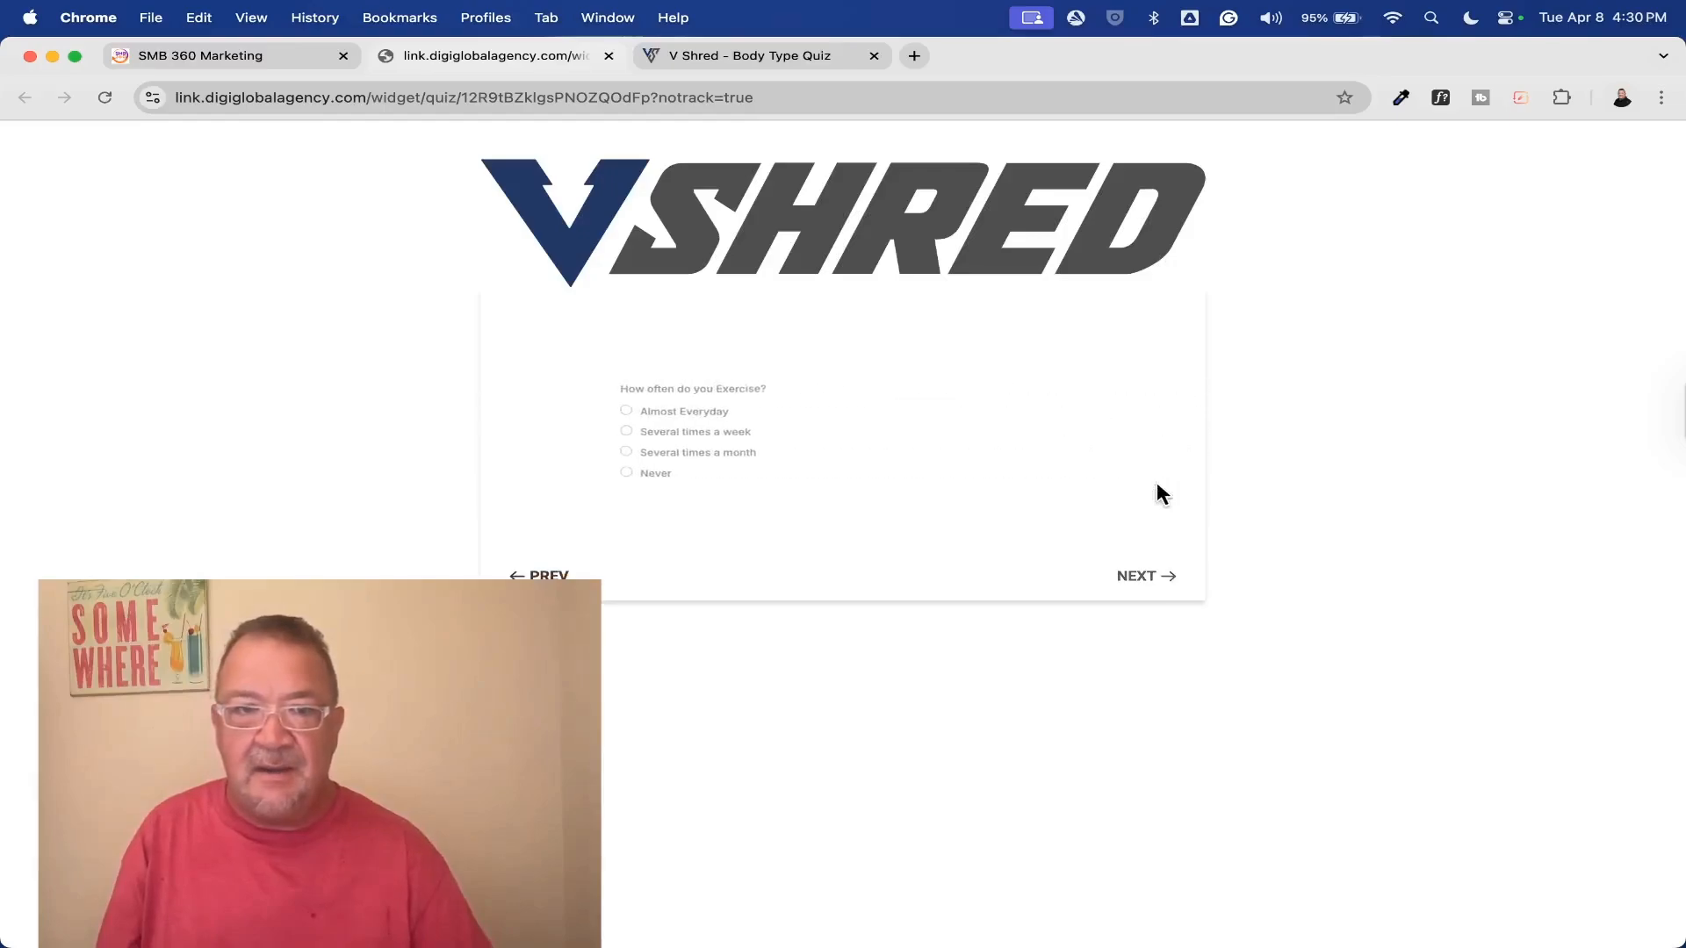
{"action": "left_click", "coordinate": [535, 399]}
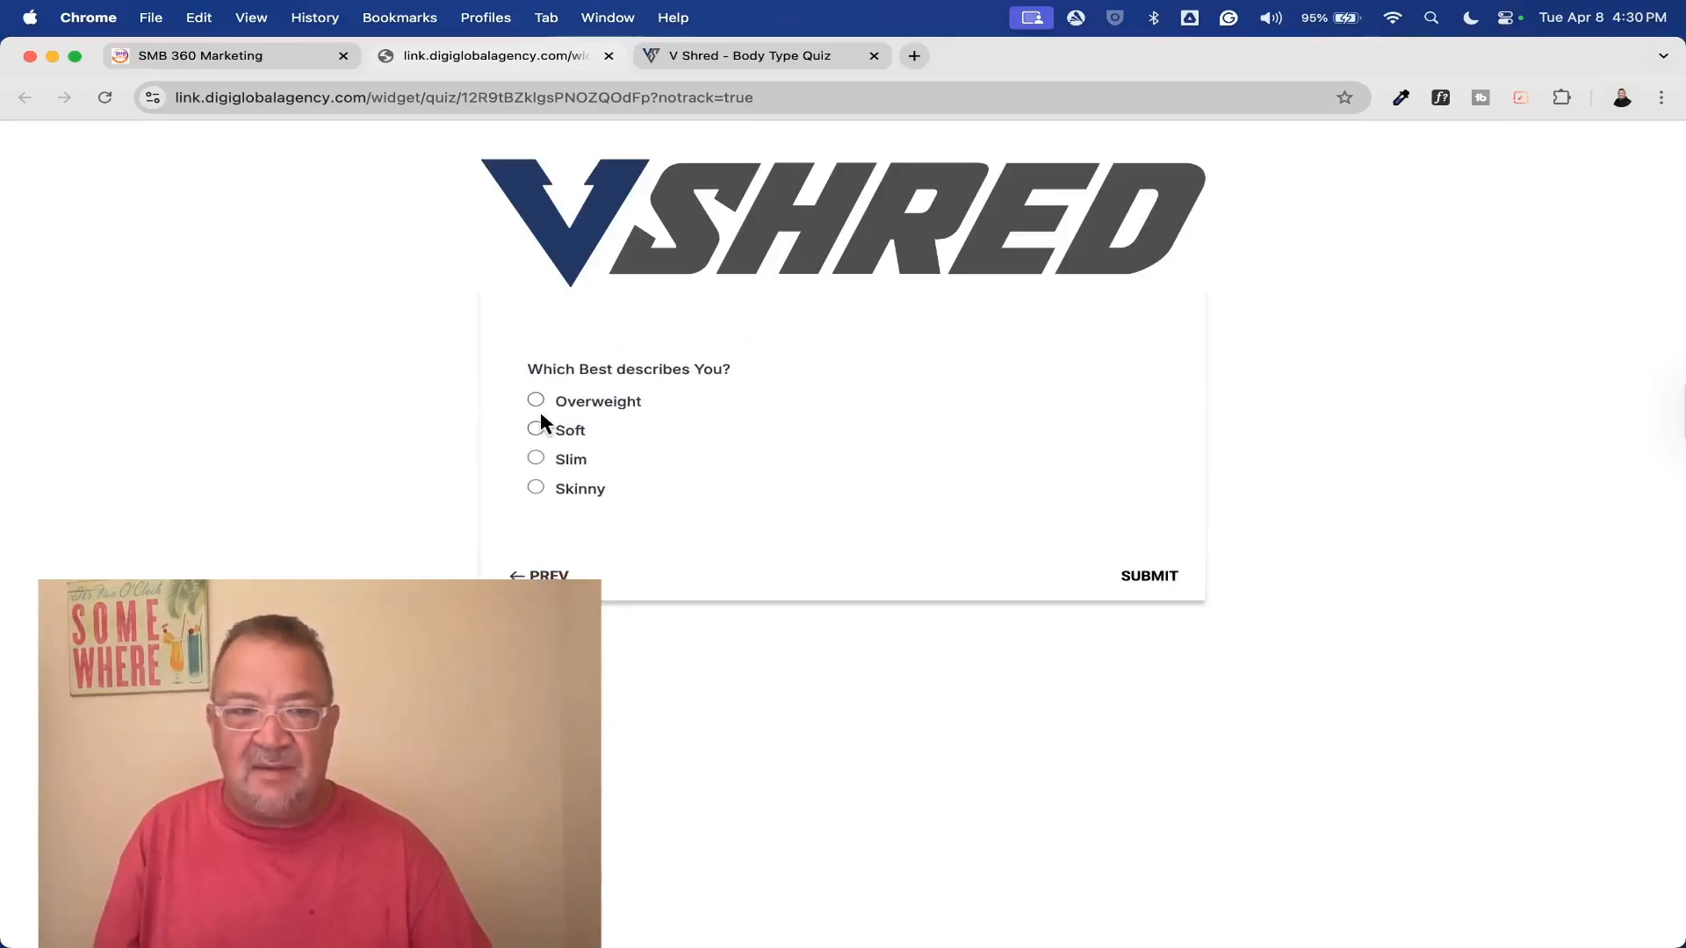
{"action": "left_click", "coordinate": [536, 457]}
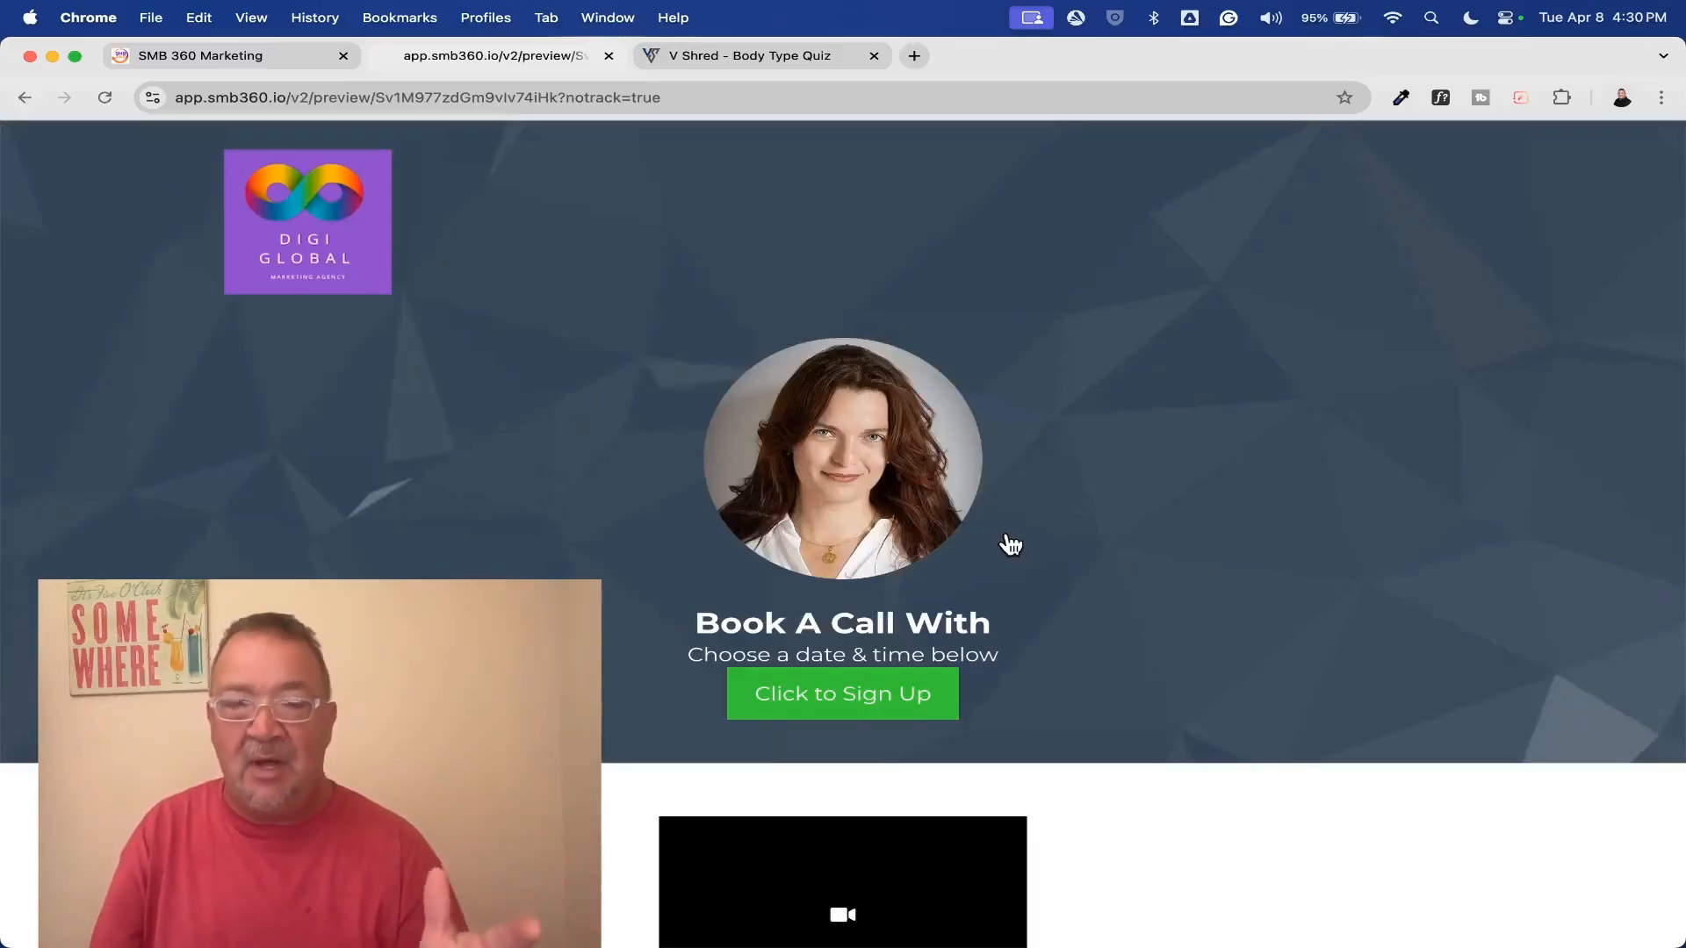
View the original V Shred quiz for comparison, and close it together with the booking page the quiz redirected to
{"action": "left_click", "coordinate": [740, 55]}
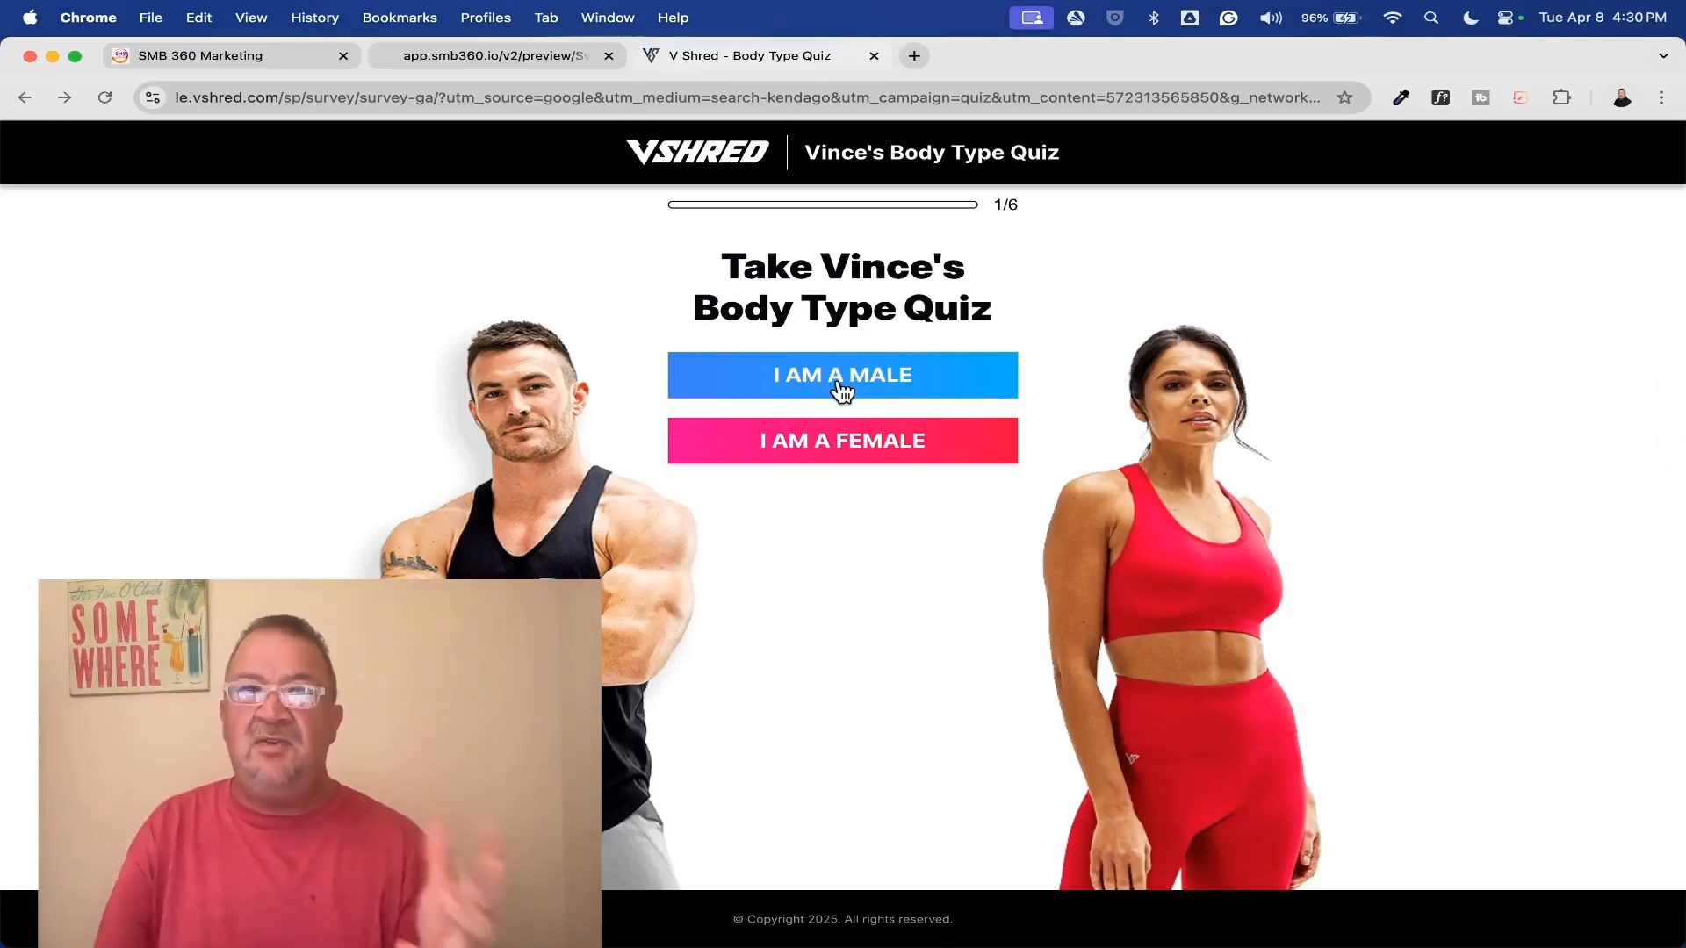
{"action": "left_click", "coordinate": [874, 56]}
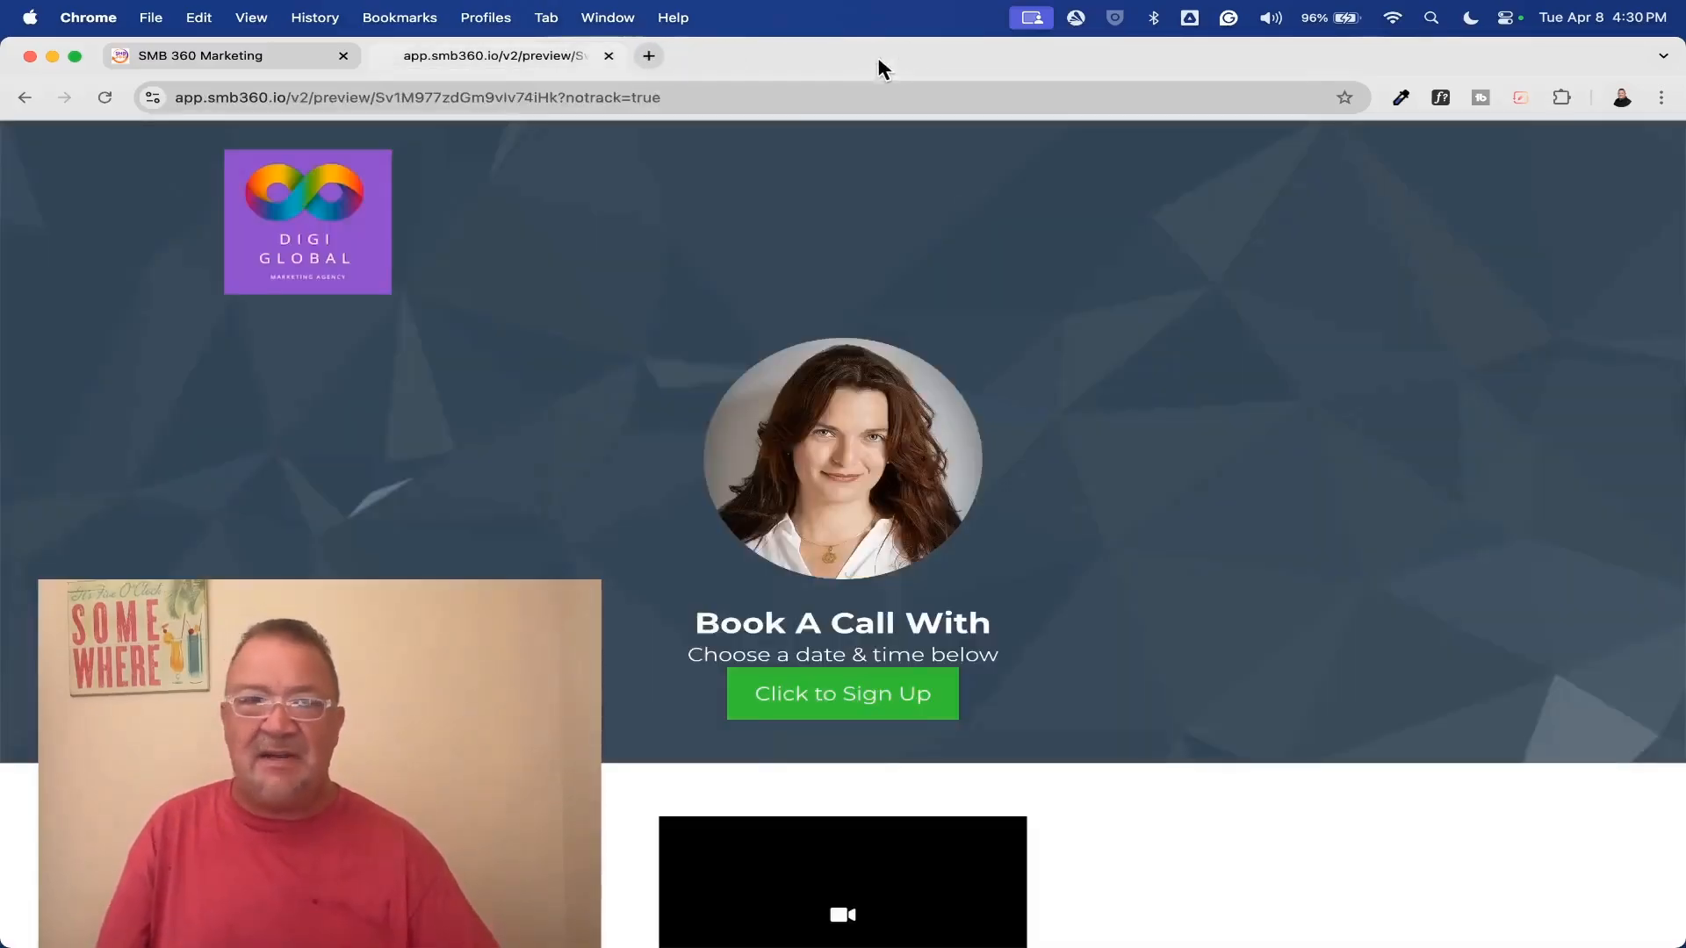
{"action": "left_click", "coordinate": [609, 56]}
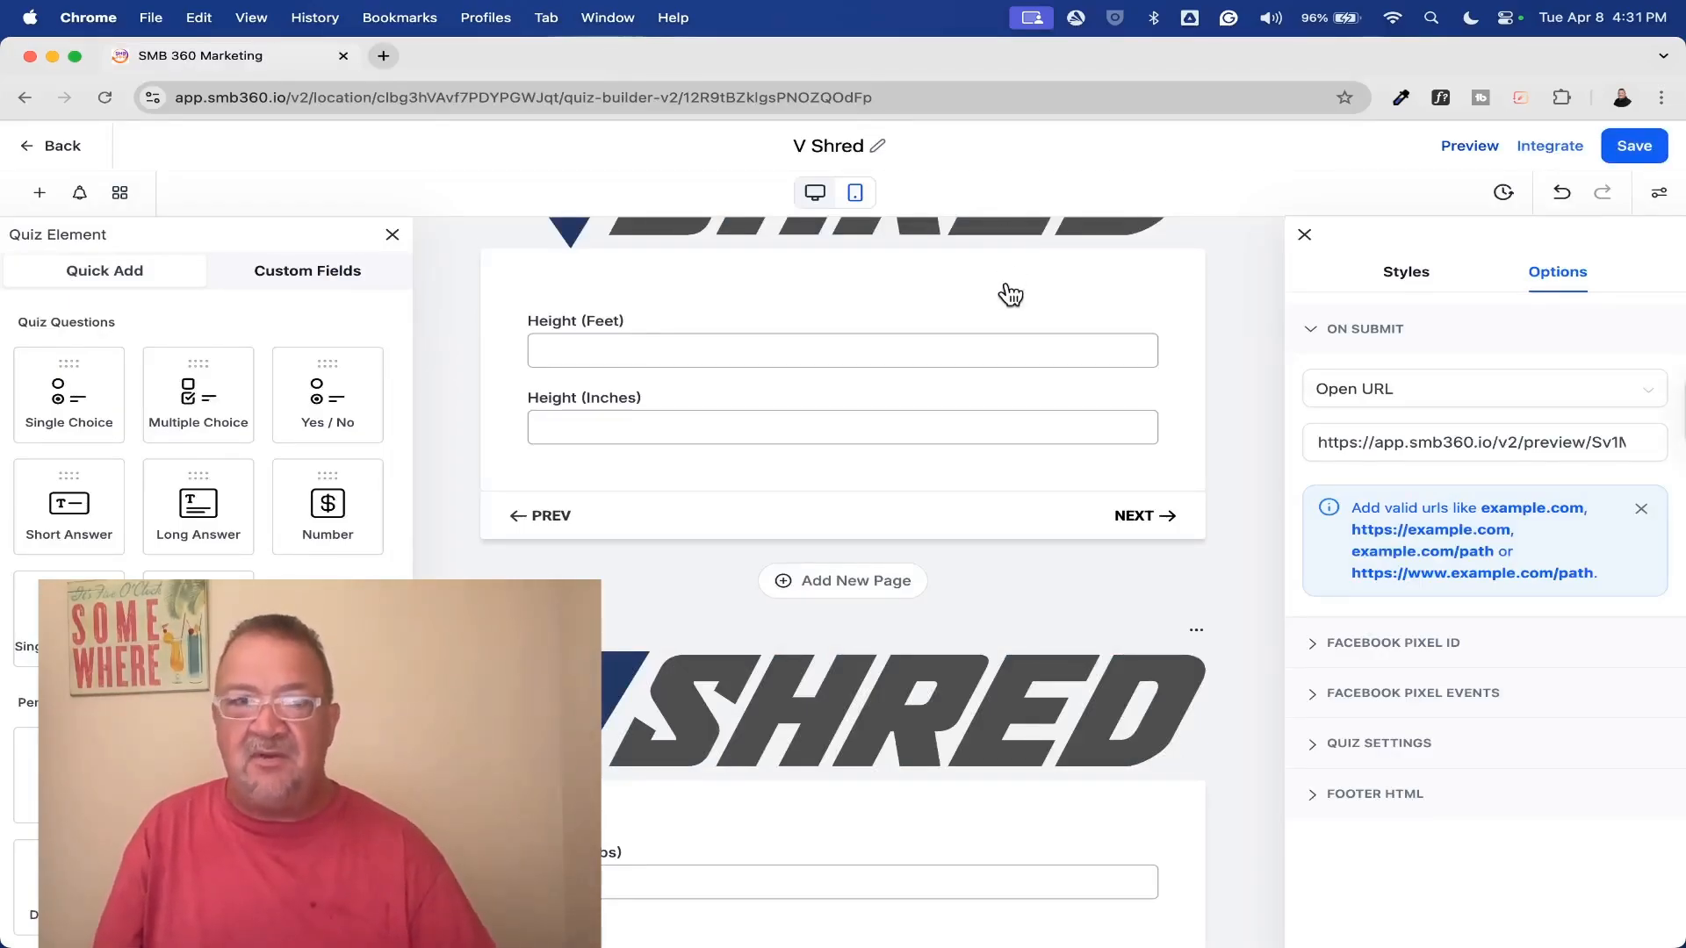
Leave the quiz builder and open the new contact's record to examine the quiz answers in its V Shred fields
{"action": "left_click", "coordinate": [62, 147]}
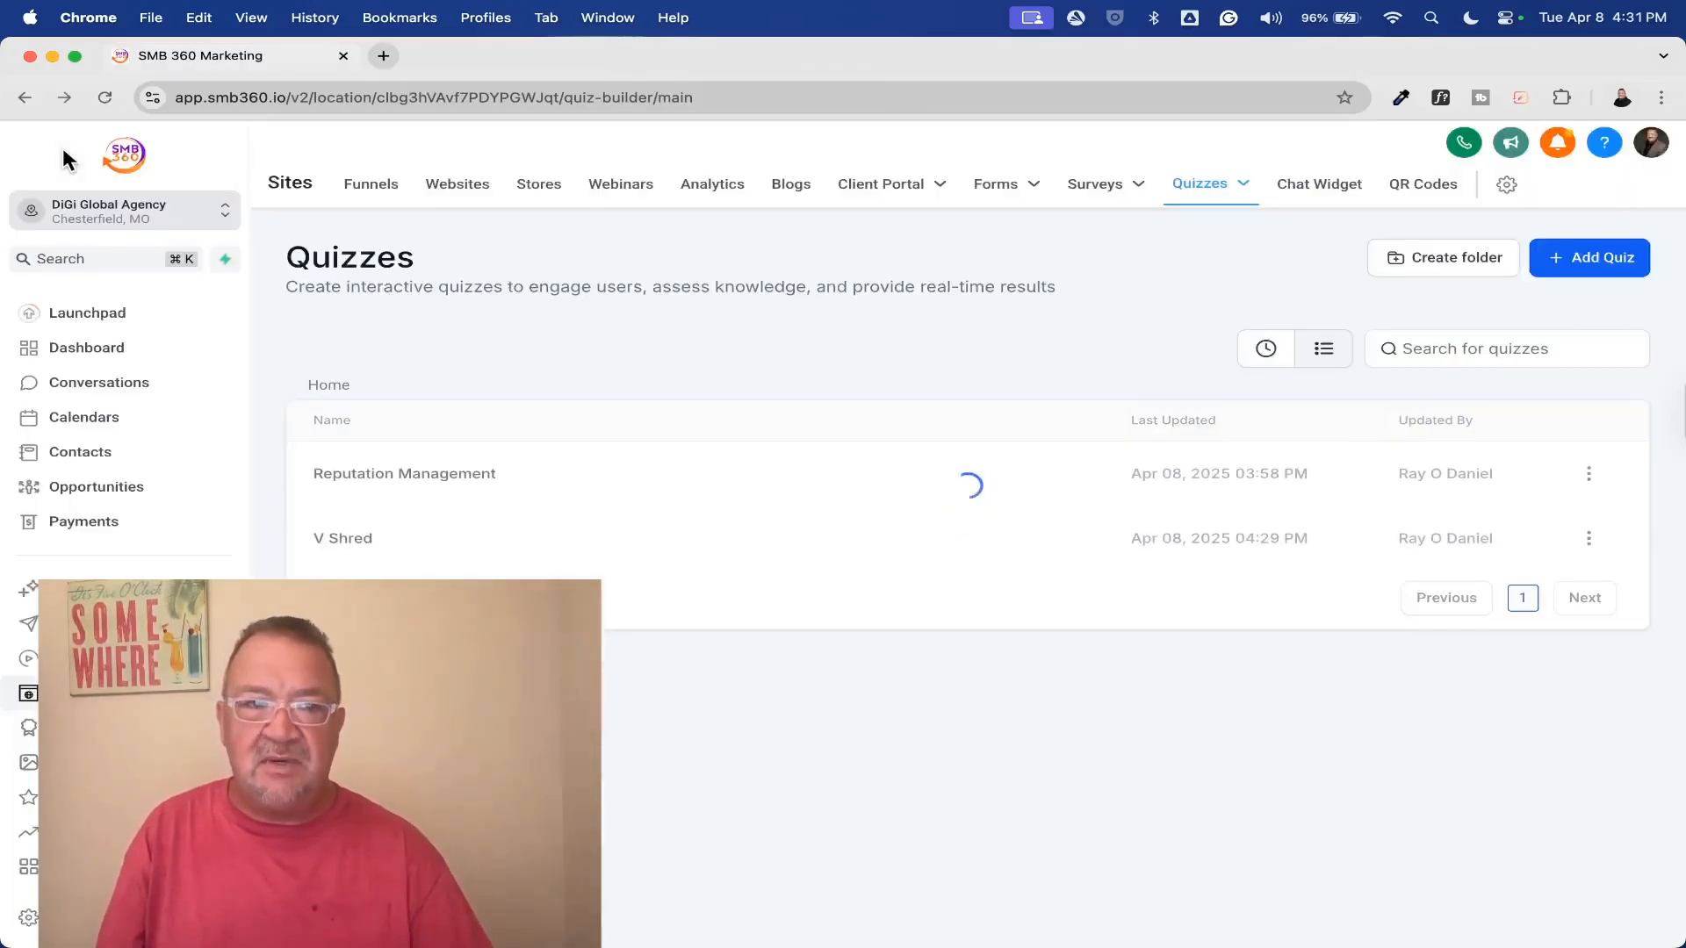
{"action": "left_click", "coordinate": [109, 466]}
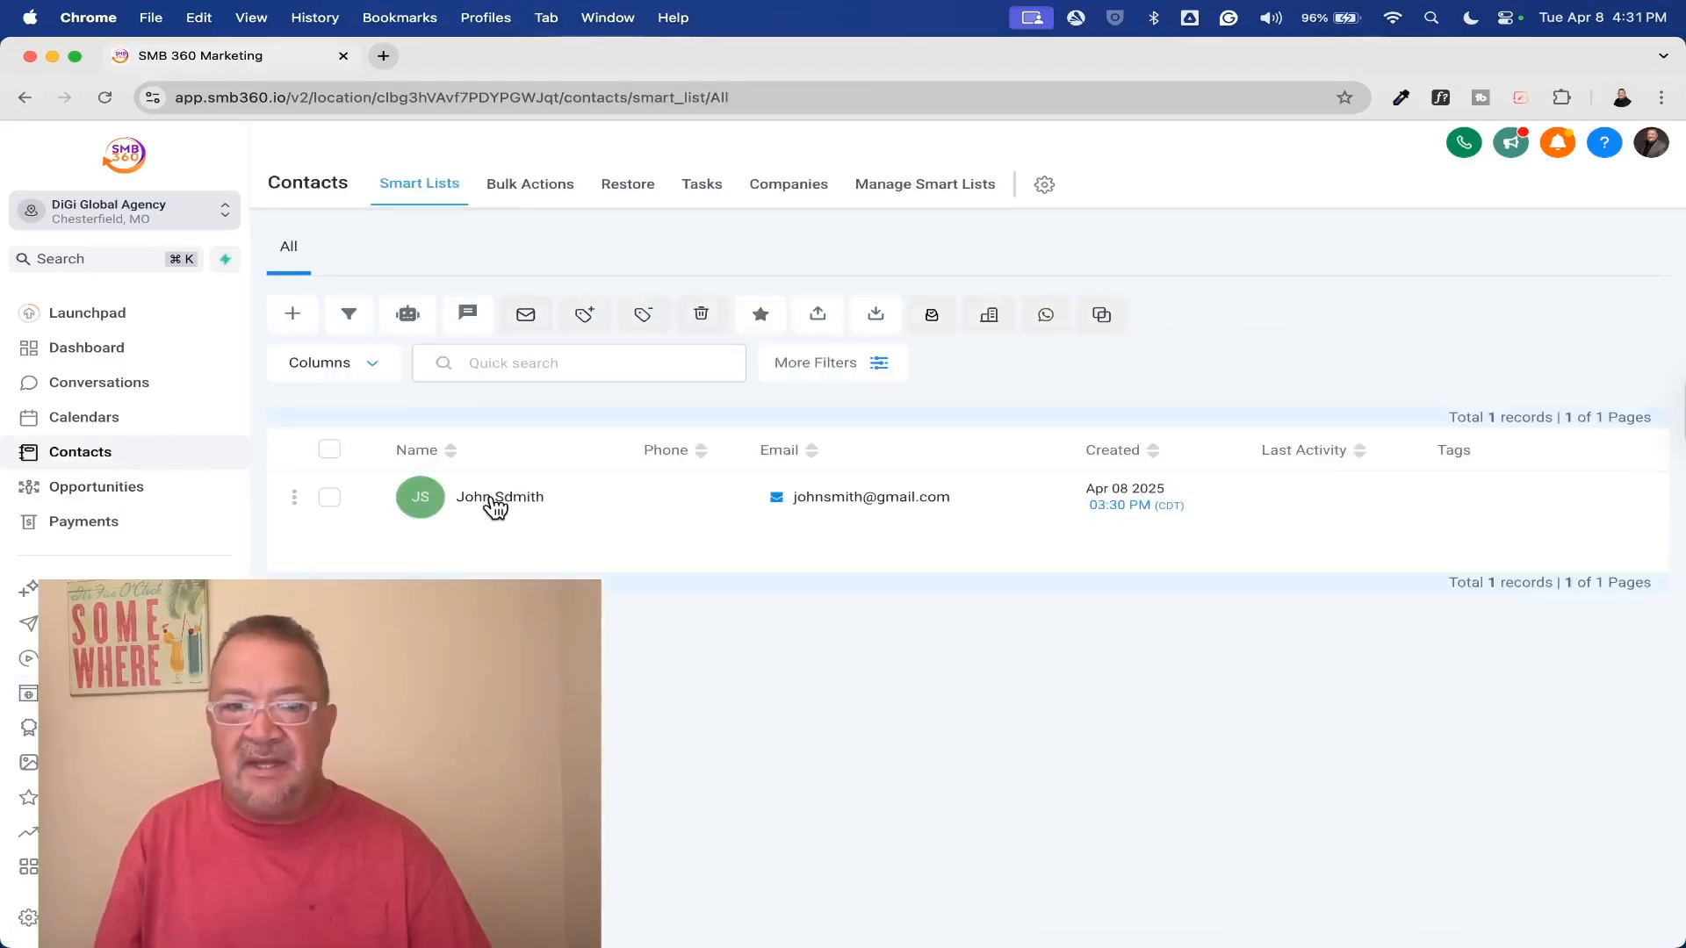
{"action": "left_click", "coordinate": [492, 496]}
{"action": "scroll", "coordinate": [529, 545], "scroll_direction": "down", "scroll_amount": 10}
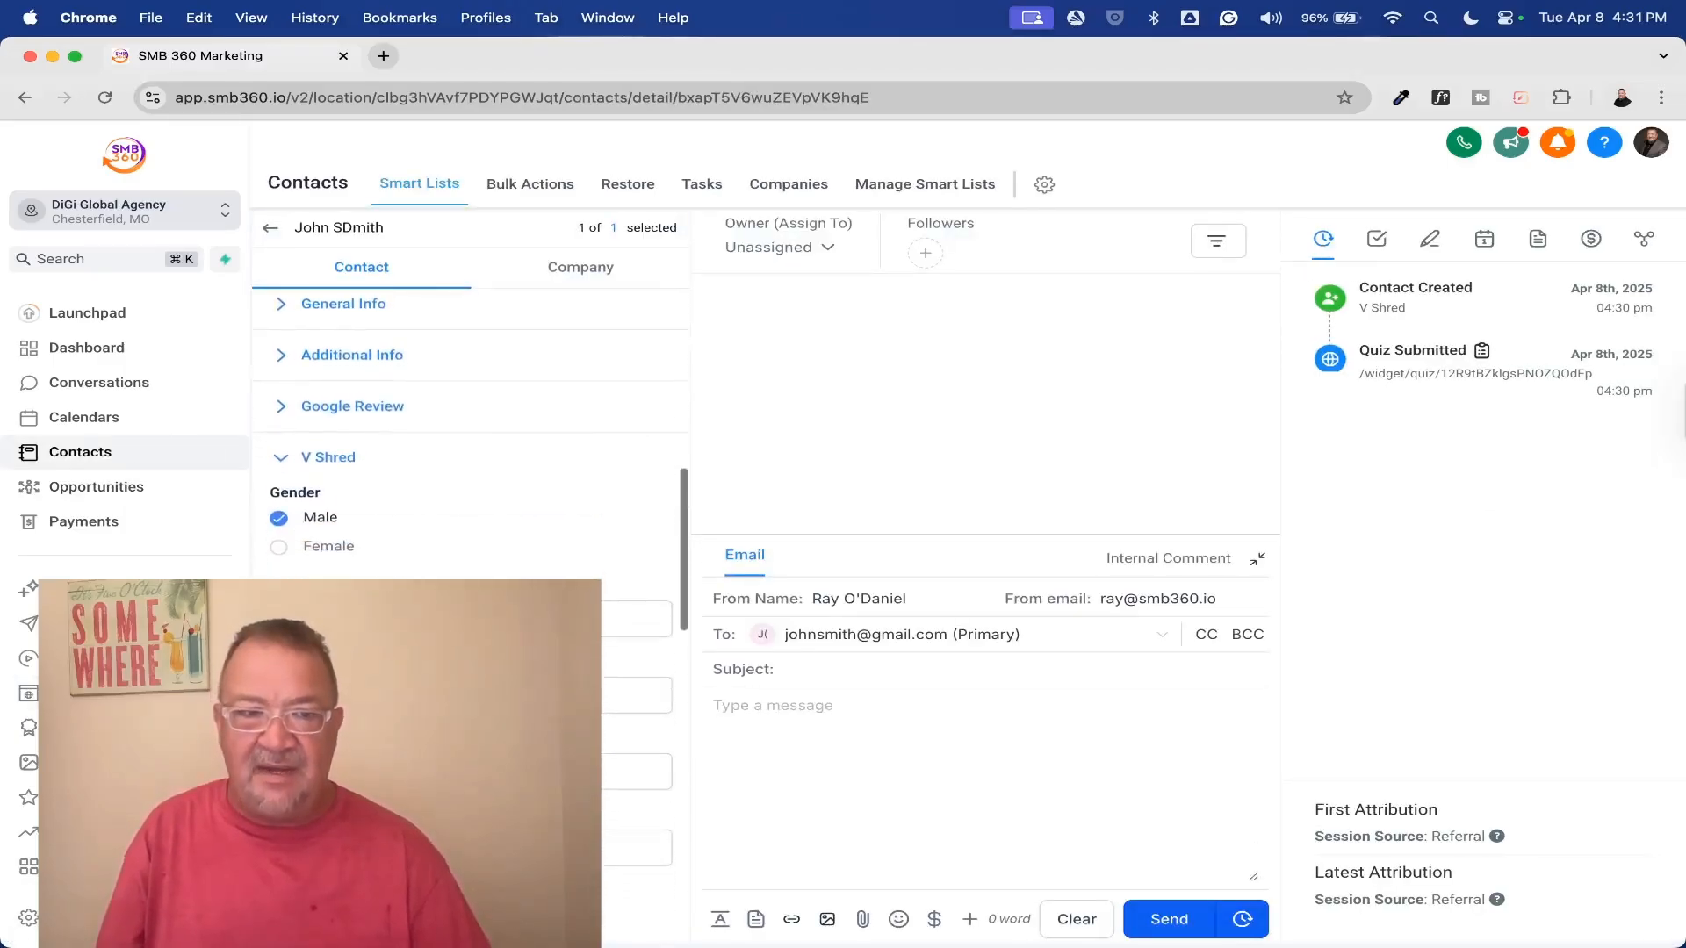
Review the gender, age and height answers saved in the contact's V Shred fields
{"action": "scroll", "coordinate": [467, 530], "scroll_direction": "down", "scroll_amount": 3}
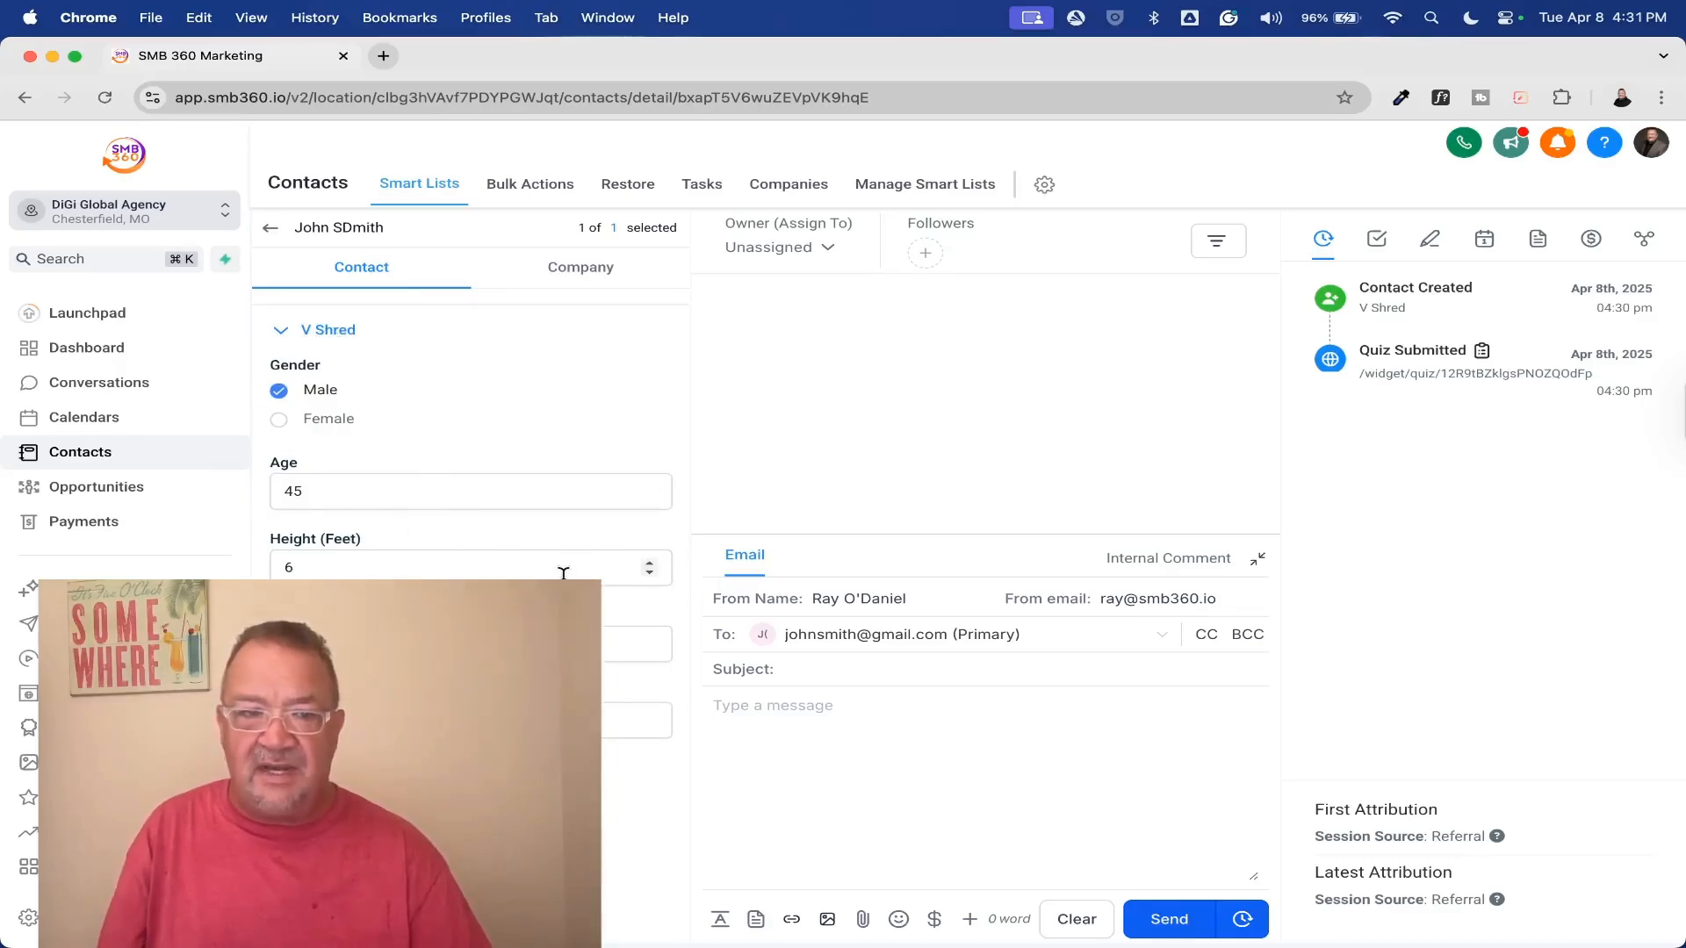
{"action": "scroll", "coordinate": [650, 568], "scroll_direction": "down", "scroll_amount": 5}
{"action": "scroll", "coordinate": [634, 555], "scroll_direction": "up", "scroll_amount": 7}
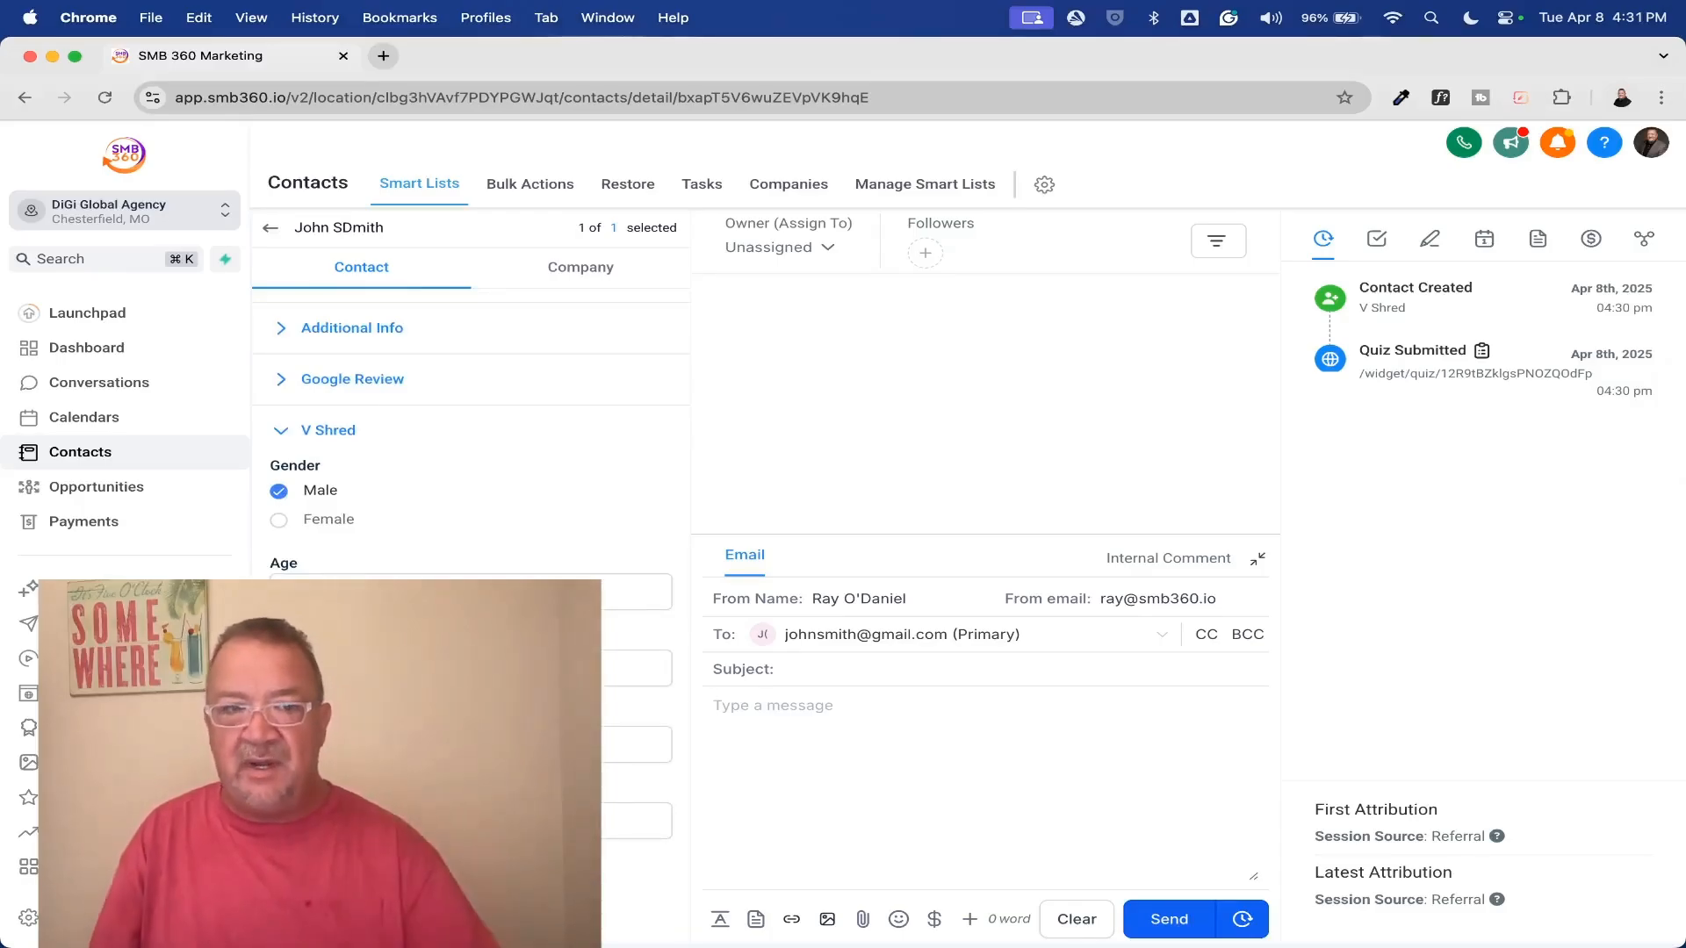
View the quiz submissions, select the V Shred entry, and switch the list to the Reputation Management quiz
{"action": "left_click", "coordinate": [28, 693]}
{"action": "mouse_move", "coordinate": [1325, 202]}
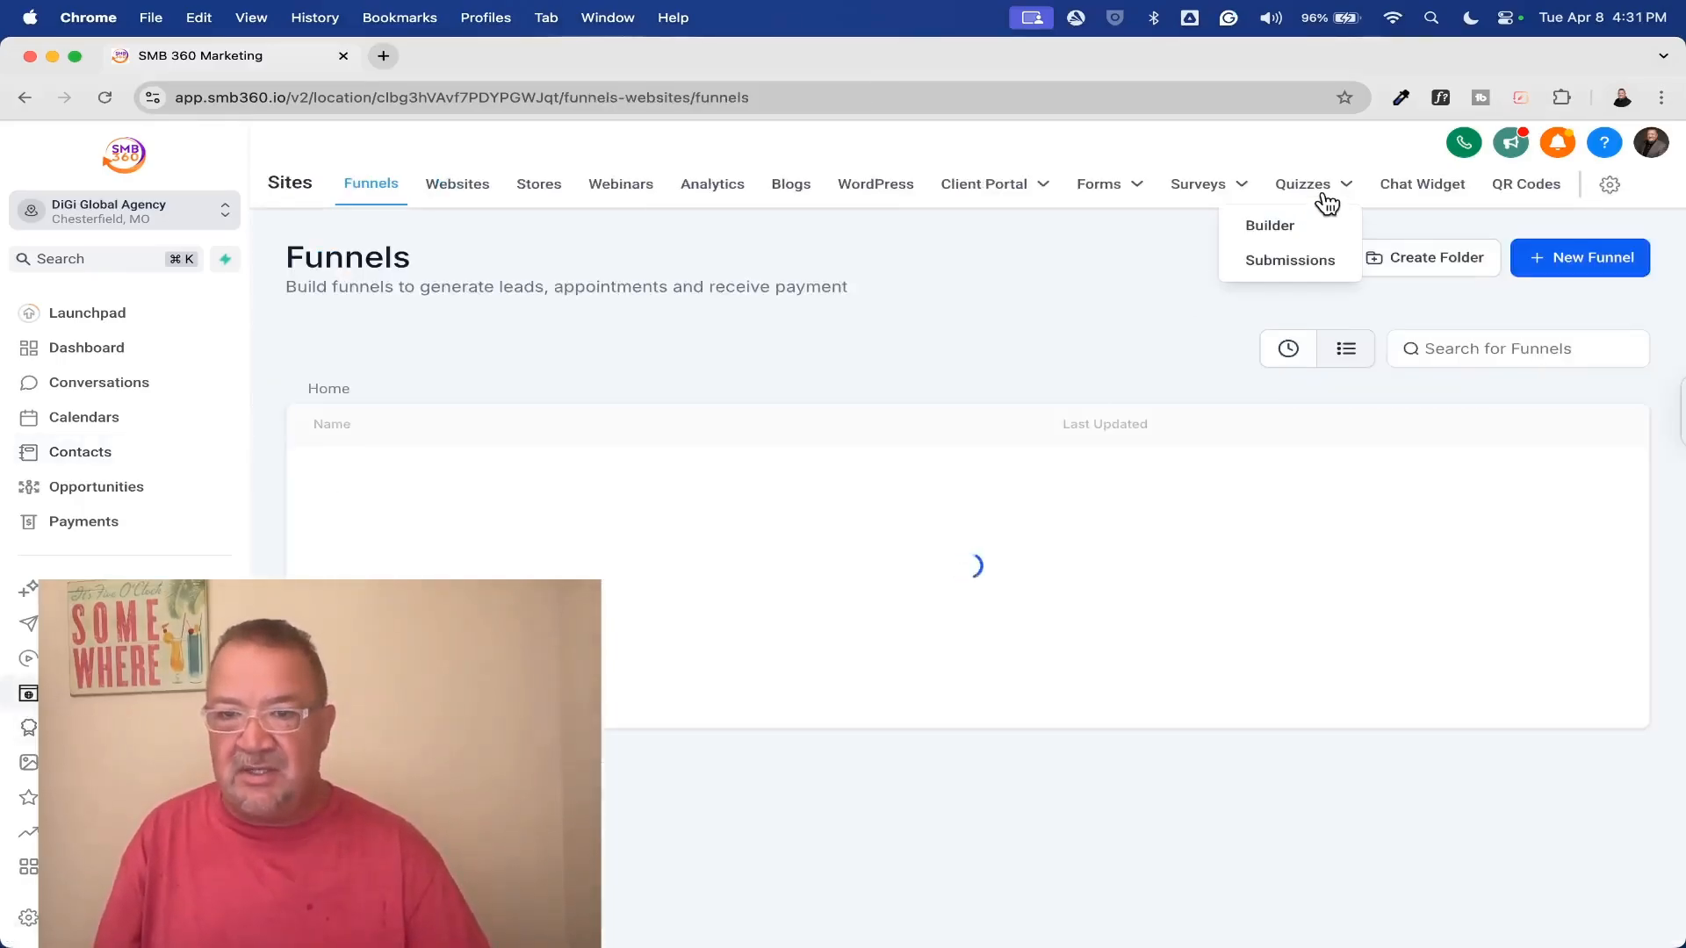
{"action": "left_click", "coordinate": [1290, 262]}
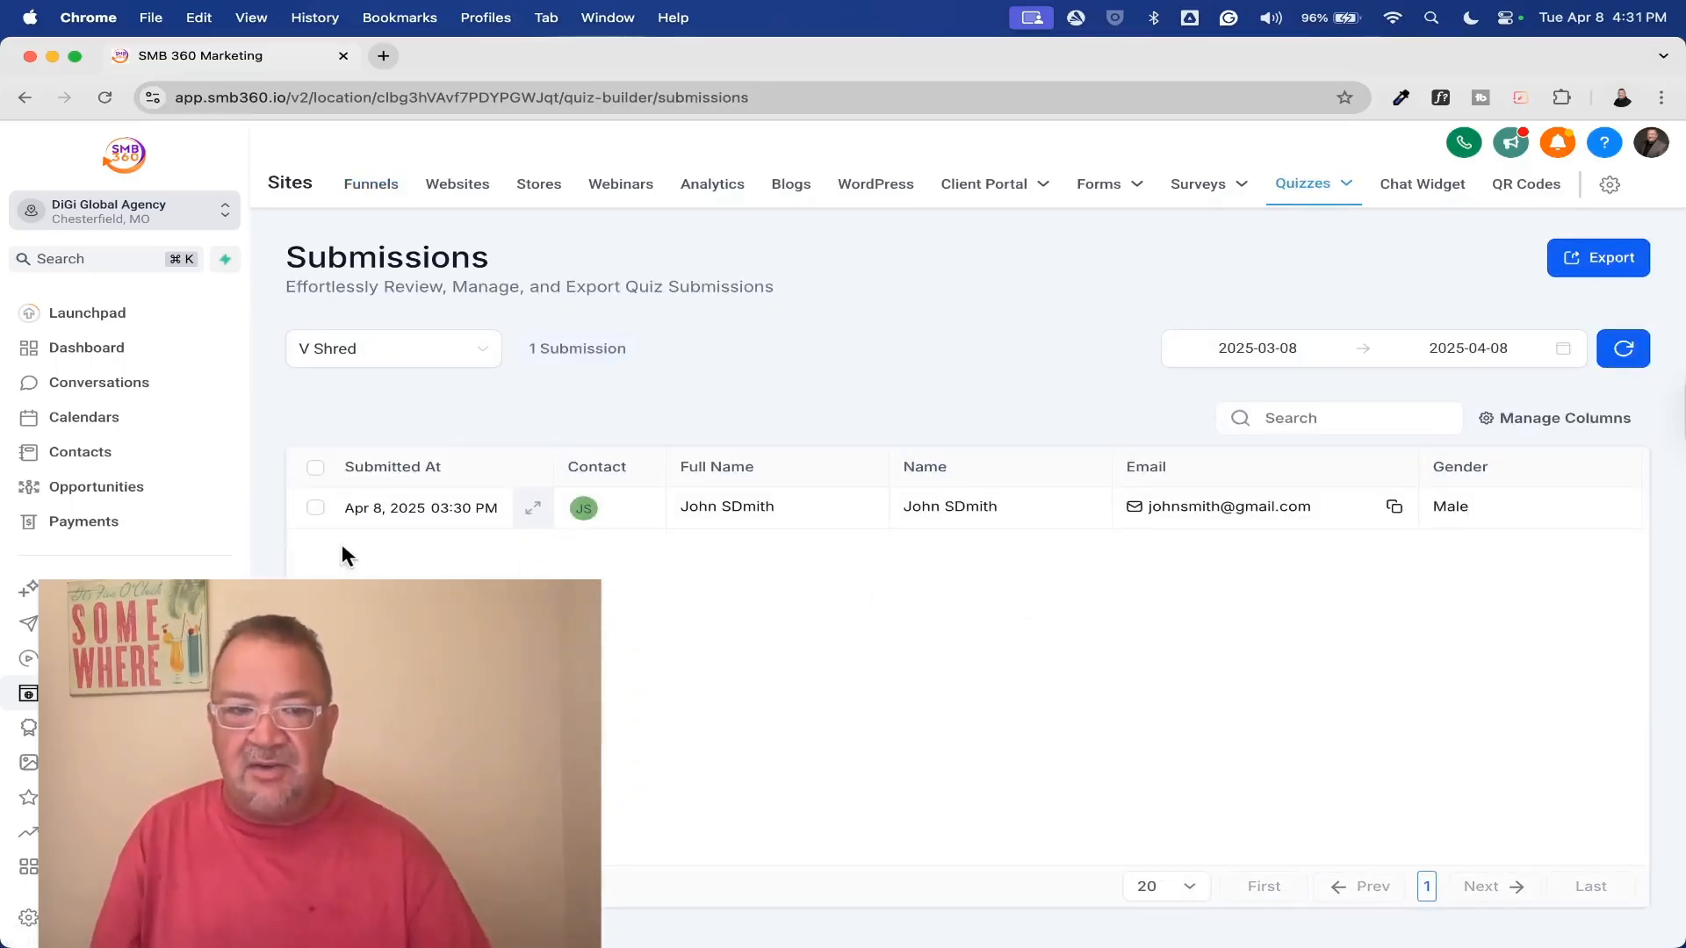
{"action": "left_click", "coordinate": [312, 507]}
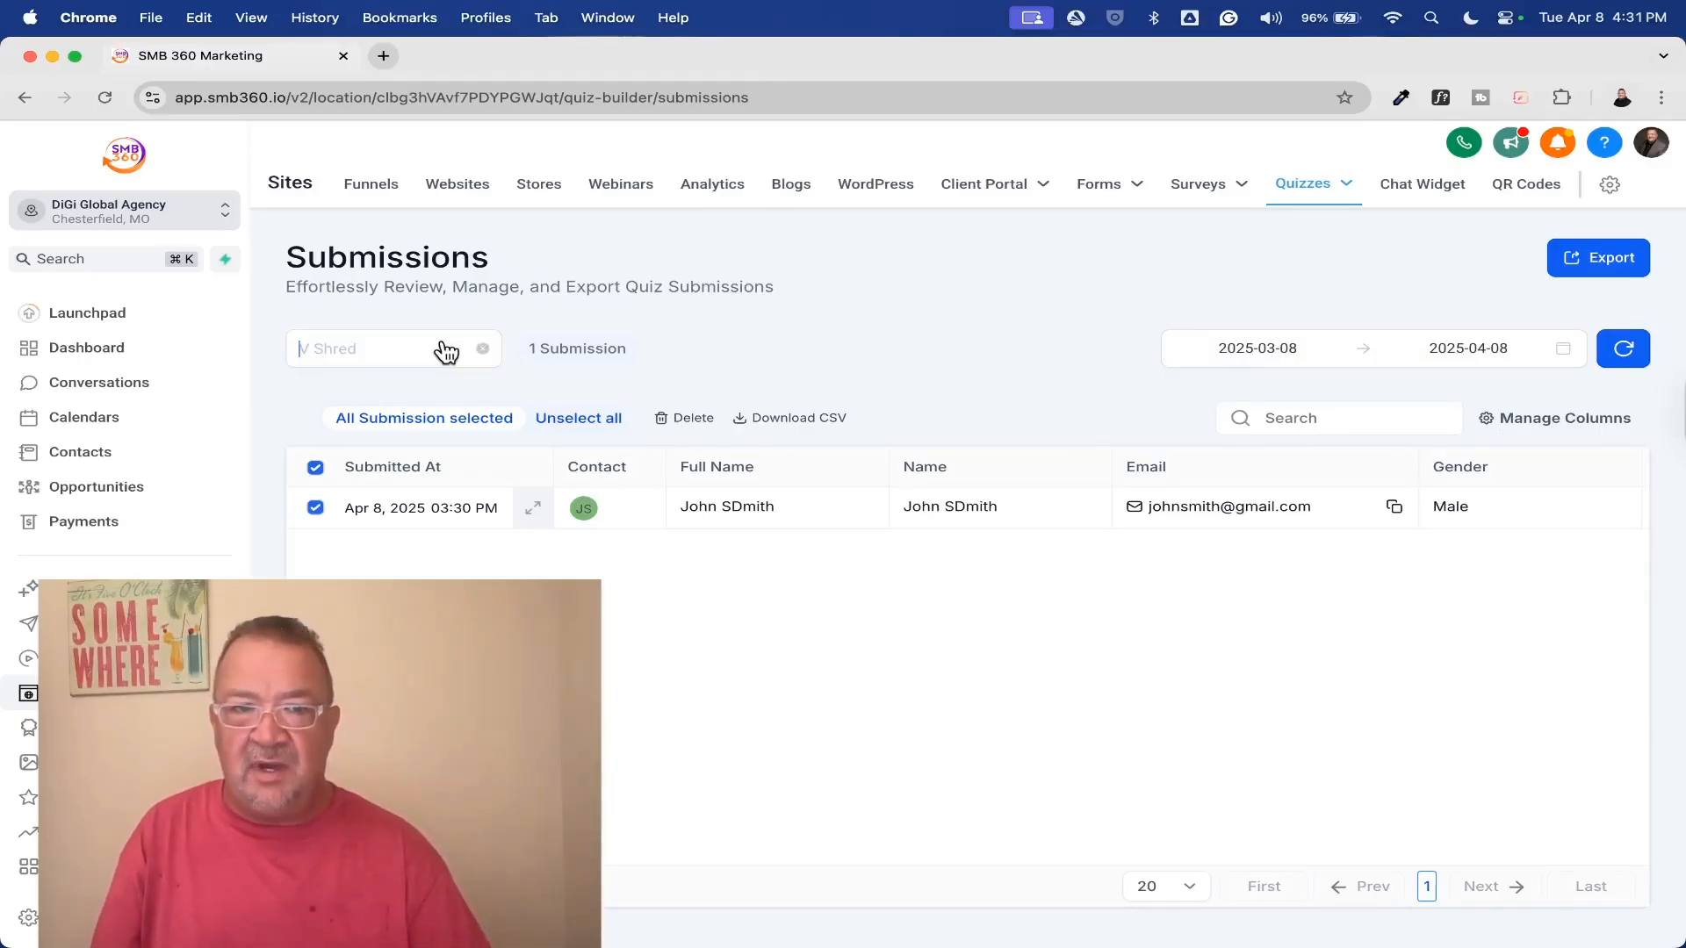
{"action": "left_click", "coordinate": [447, 351]}
{"action": "left_click", "coordinate": [406, 463]}
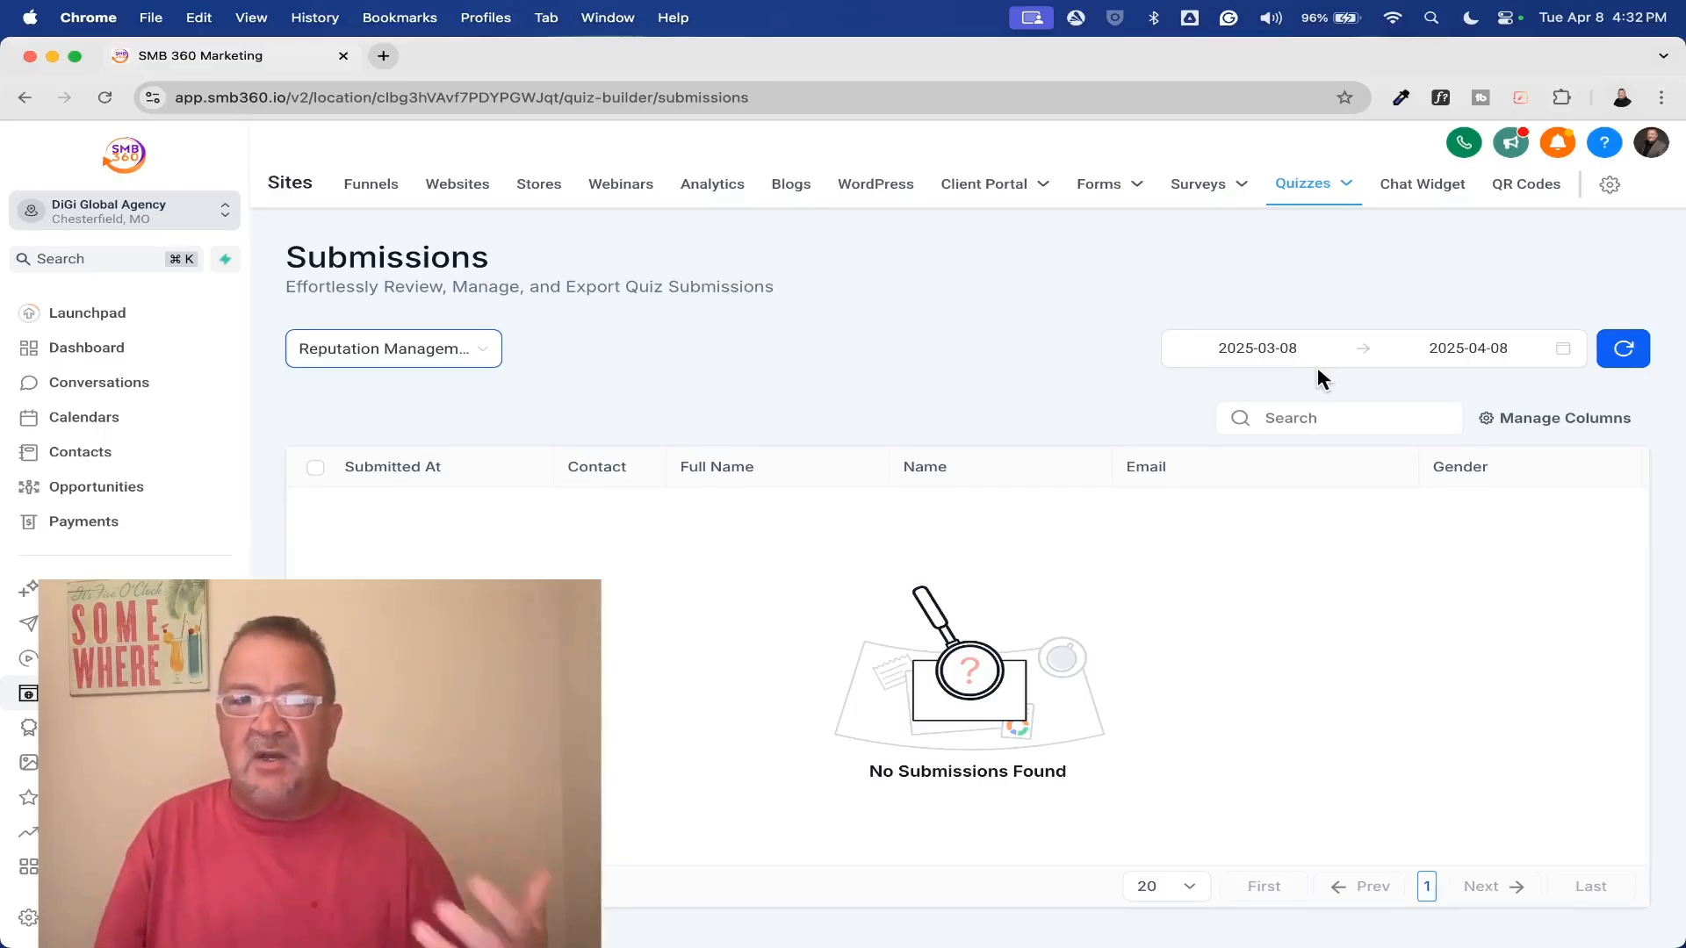
Return to the quiz list, open the Reputation Management quiz for editing, and hide the quiz elements
{"action": "left_click", "coordinate": [1304, 186]}
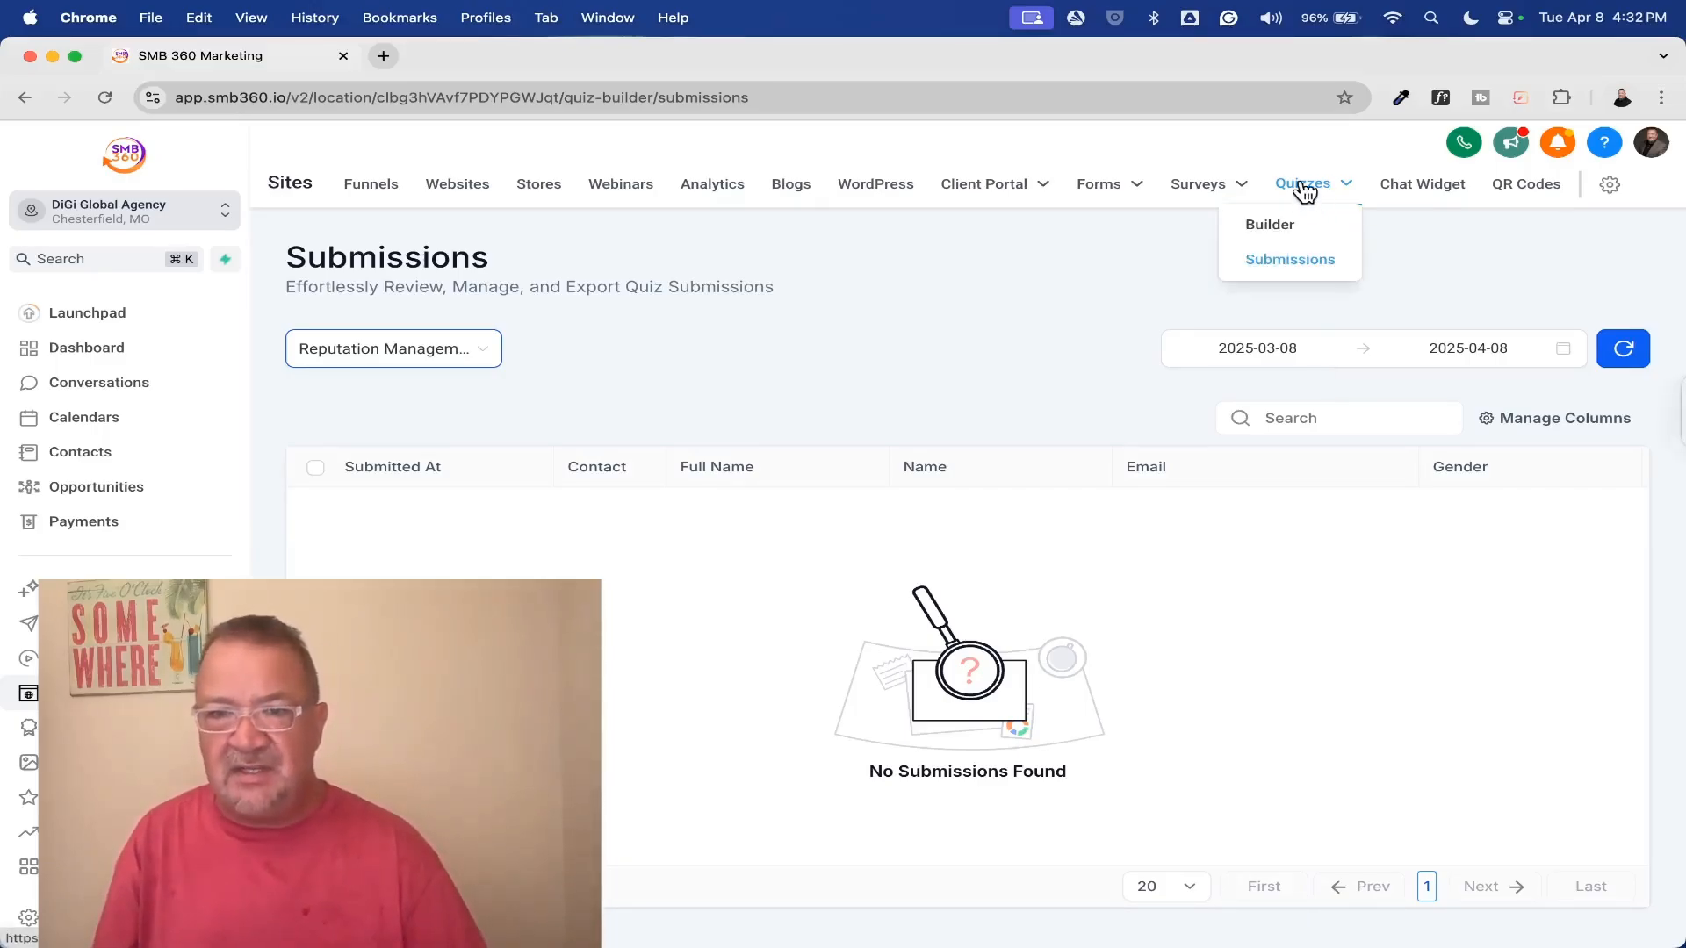
{"action": "left_click", "coordinate": [1274, 232]}
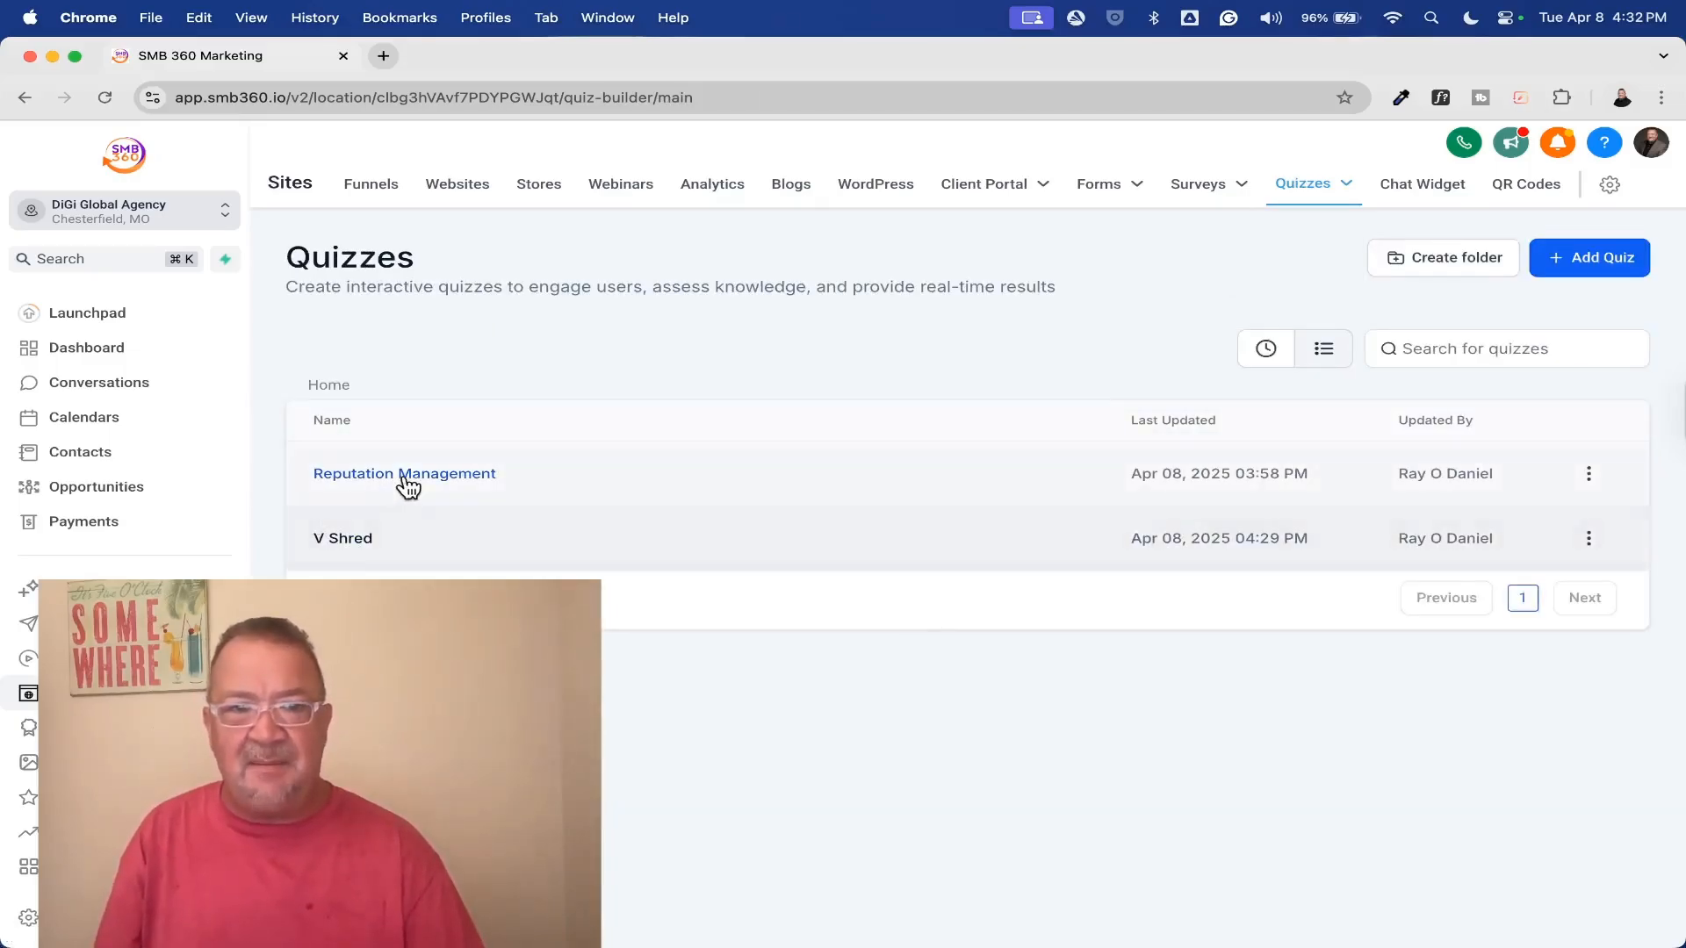
{"action": "left_click", "coordinate": [409, 475]}
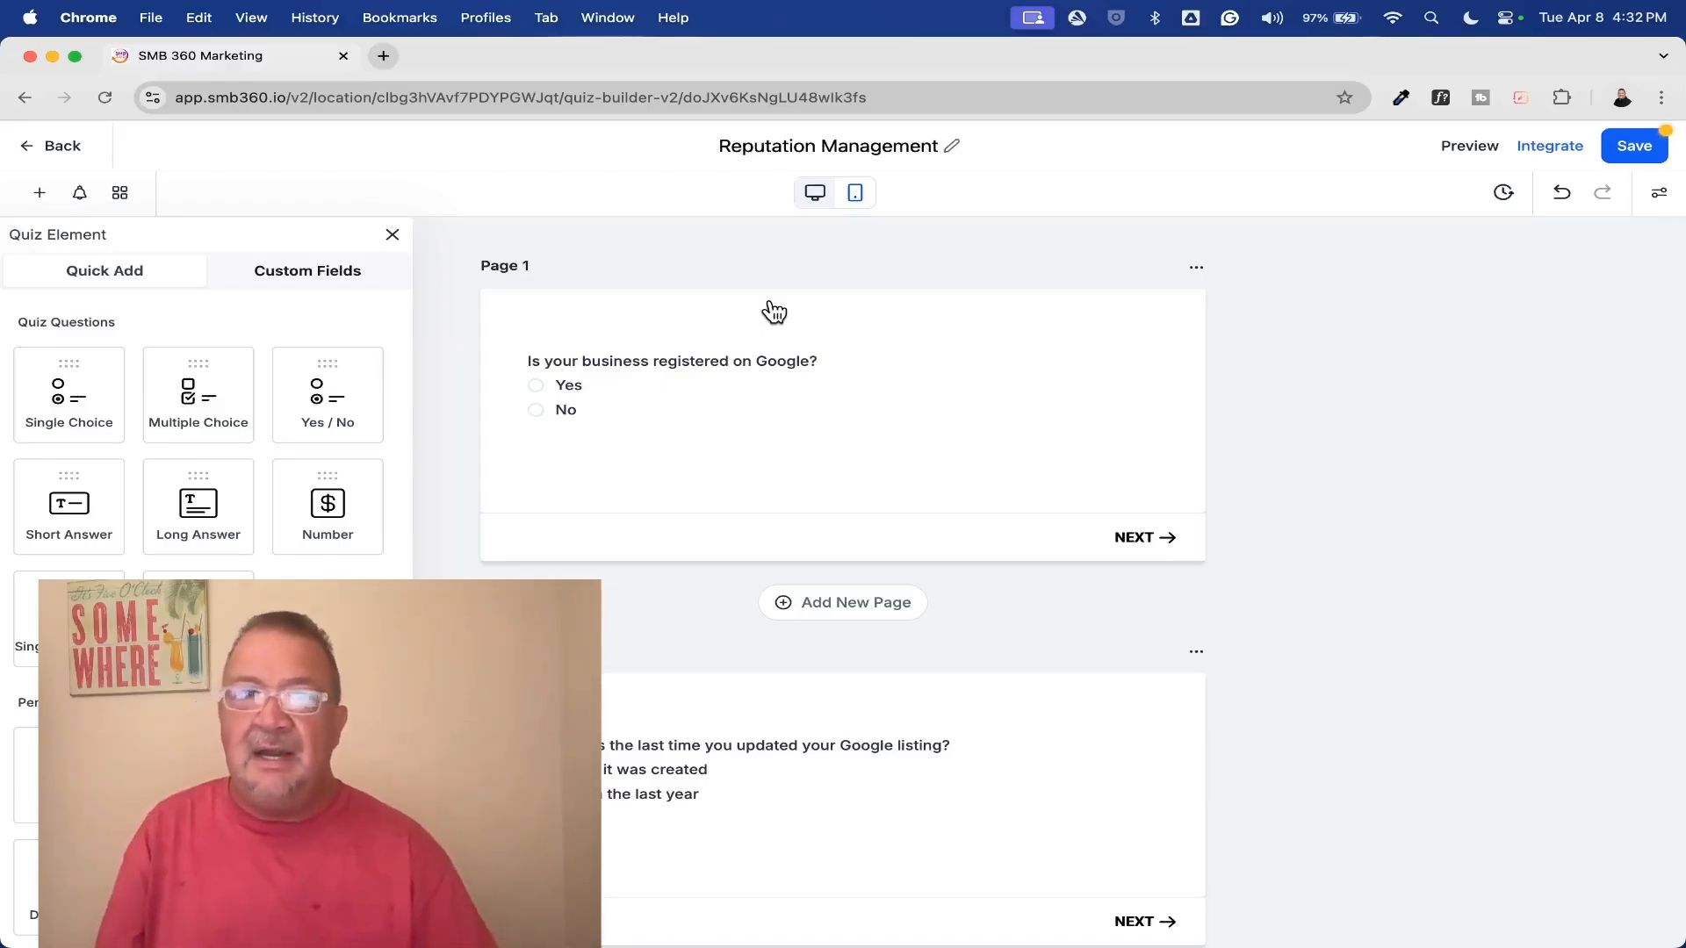
{"action": "left_click", "coordinate": [390, 233]}
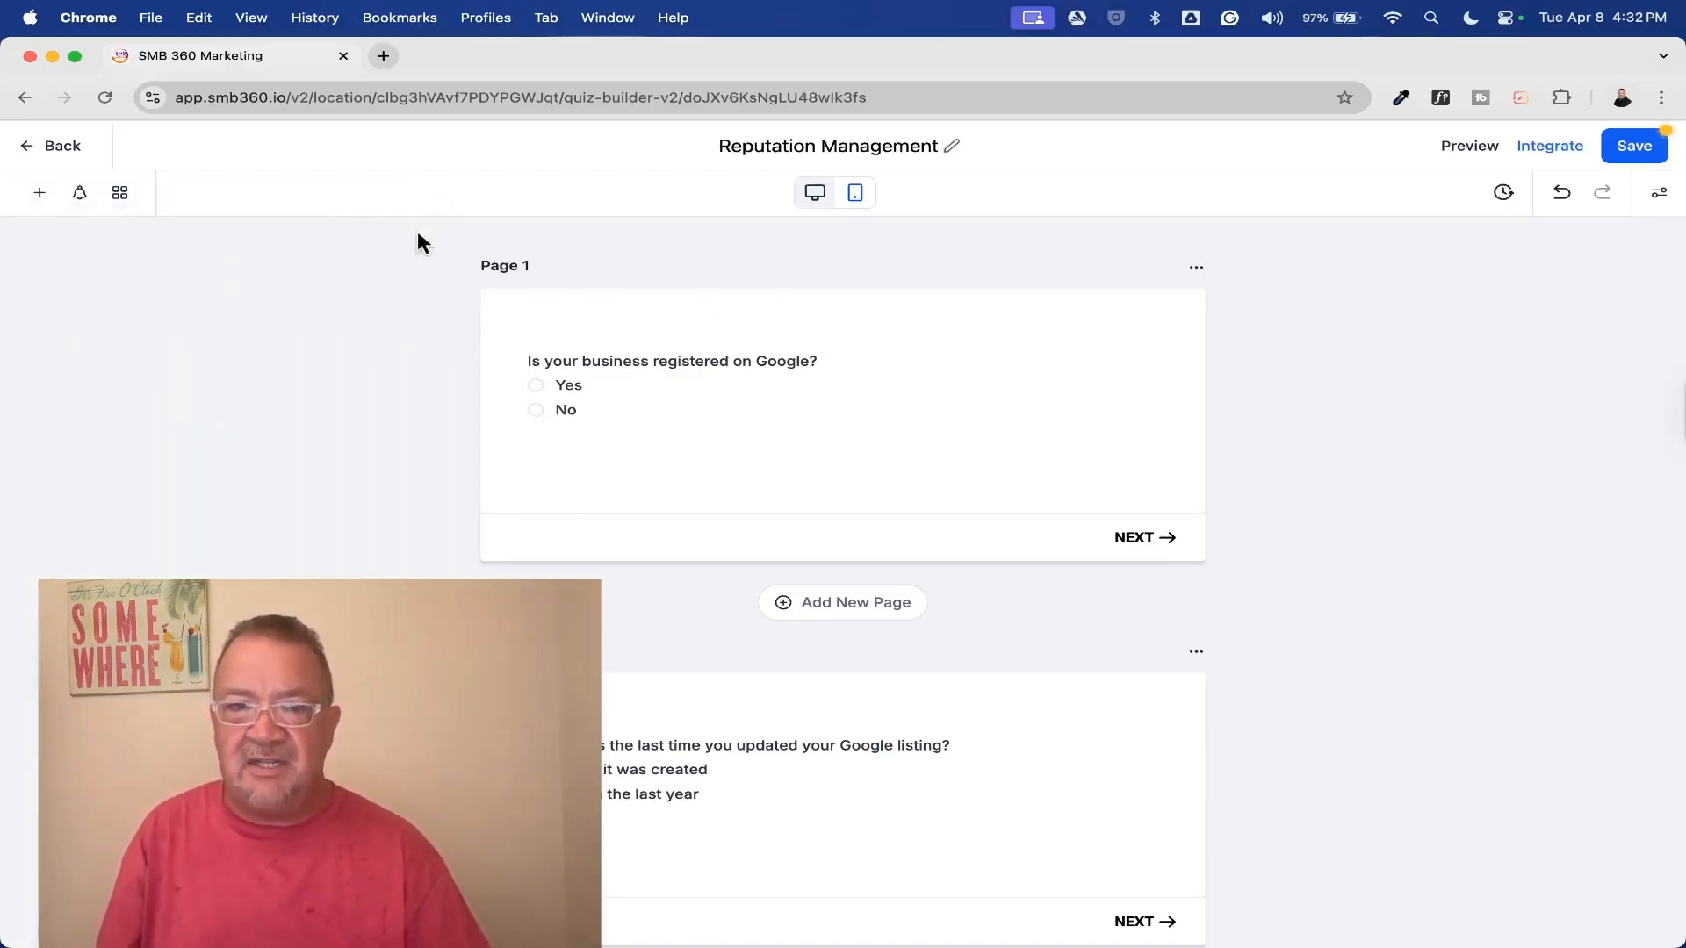
Examine the questions and answer choices on all four pages of the Reputation Management quiz
{"action": "scroll", "coordinate": [838, 396], "scroll_direction": "up", "scroll_amount": 5}
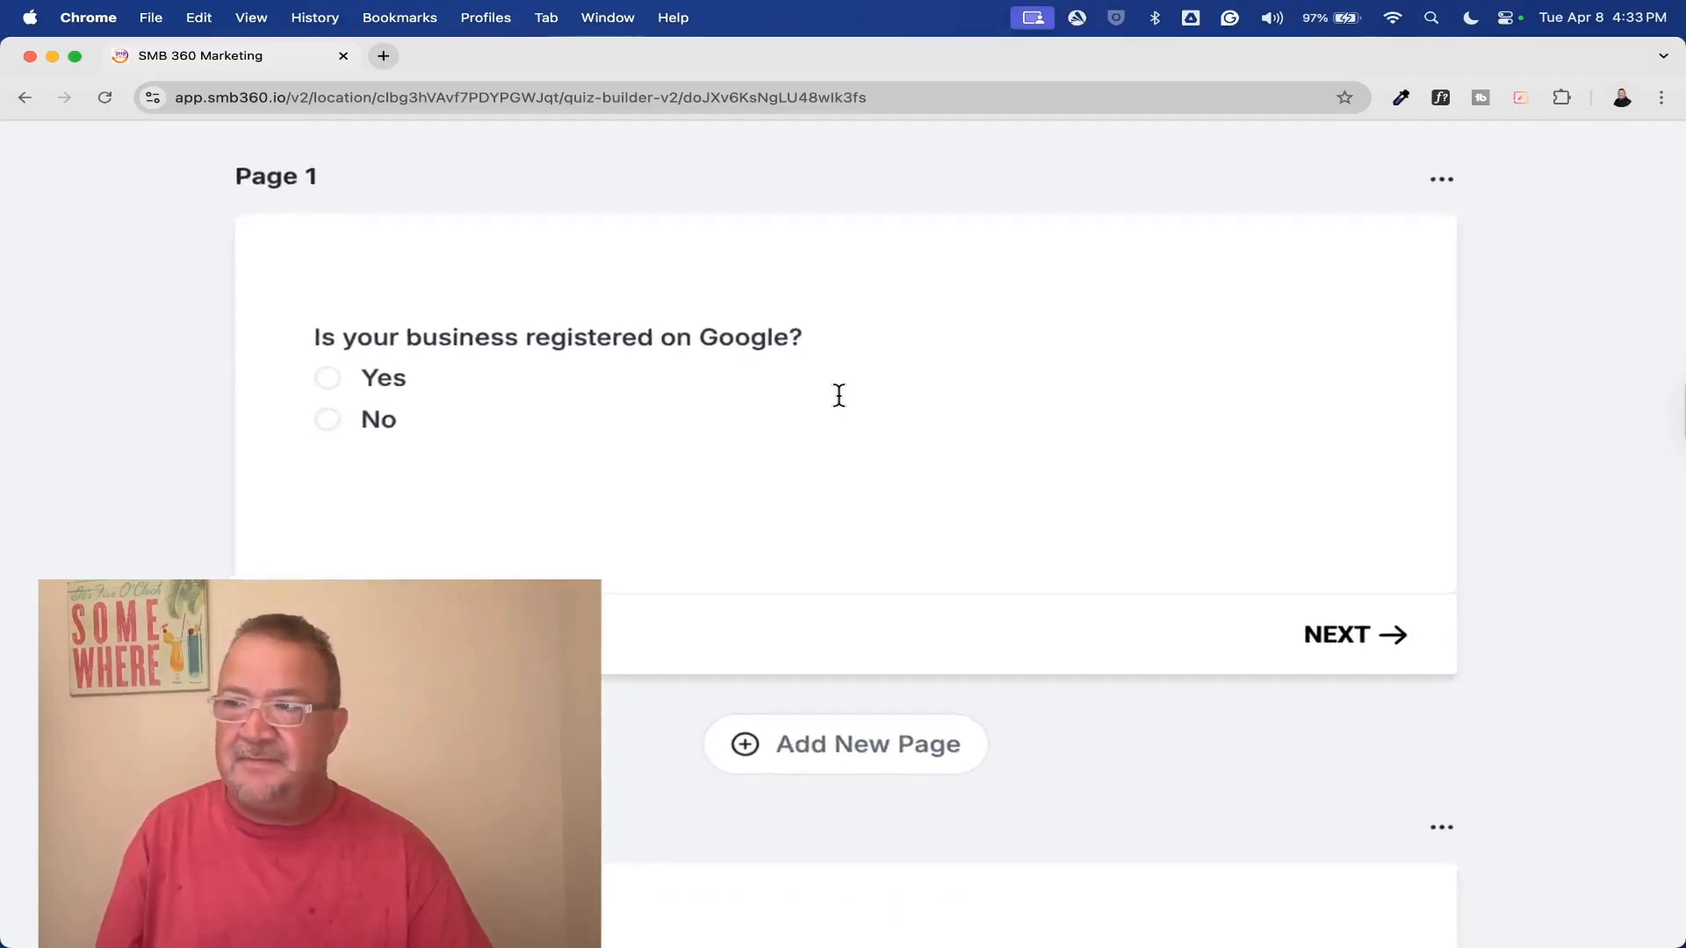
{"action": "scroll", "coordinate": [839, 396], "scroll_direction": "down", "scroll_amount": 1}
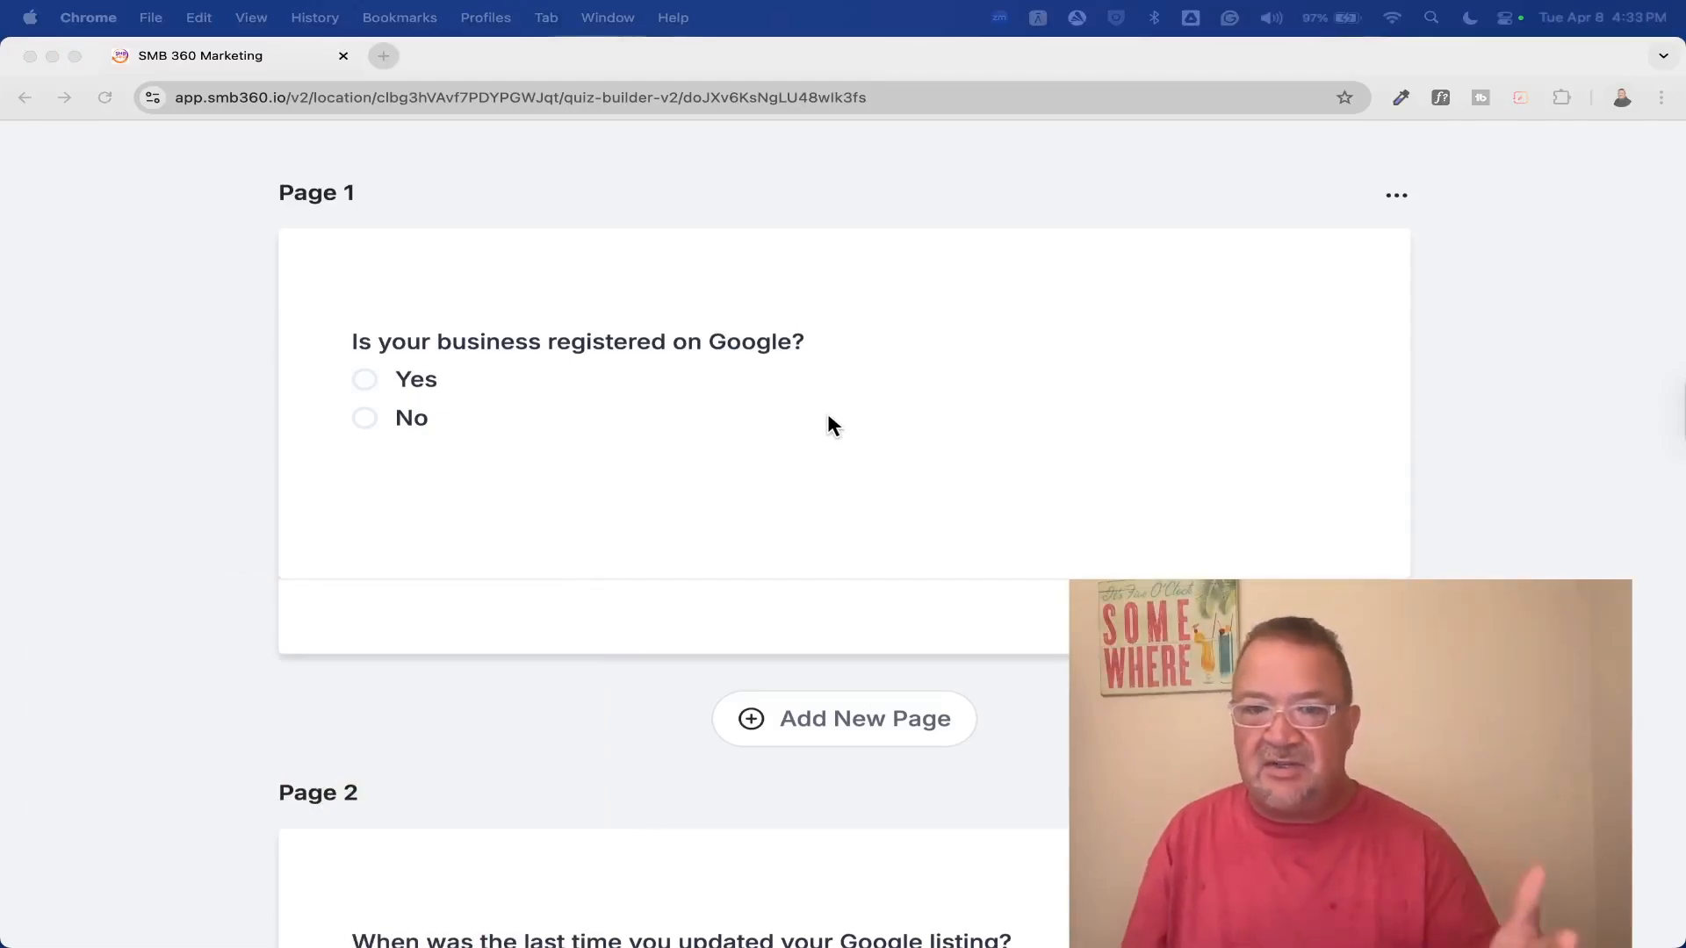
{"action": "scroll", "coordinate": [829, 416], "scroll_direction": "down", "scroll_amount": 5}
{"action": "scroll", "coordinate": [832, 425], "scroll_direction": "down", "scroll_amount": 2}
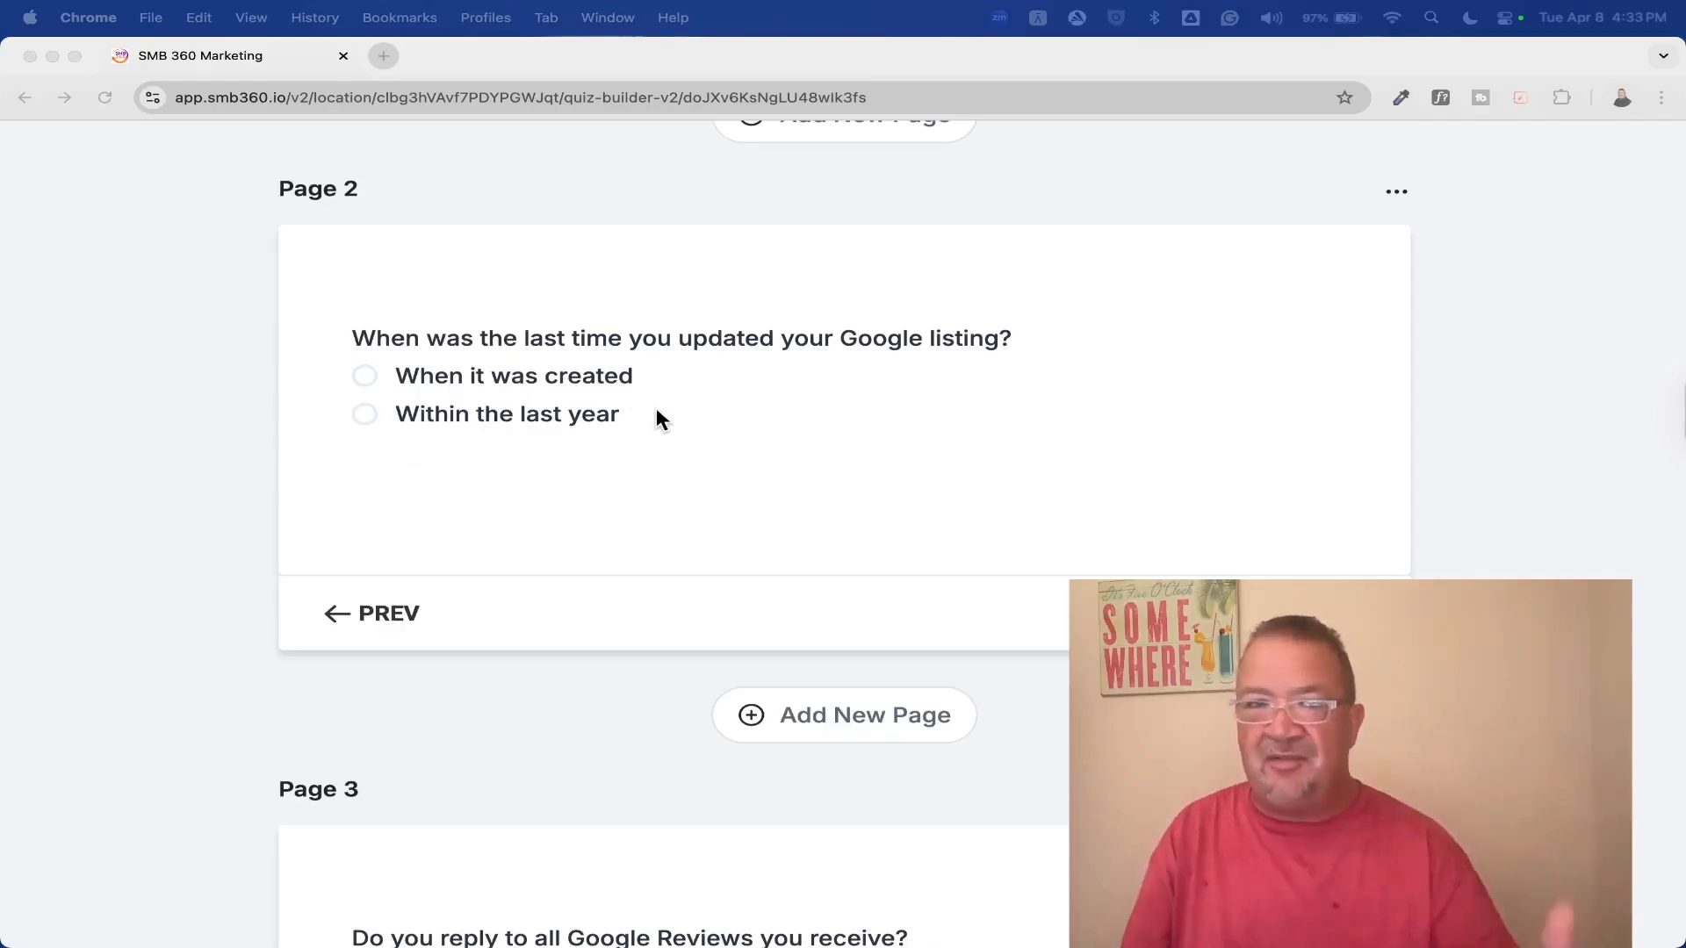
{"action": "scroll", "coordinate": [657, 410], "scroll_direction": "down", "scroll_amount": 2}
{"action": "scroll", "coordinate": [660, 420], "scroll_direction": "down", "scroll_amount": 6}
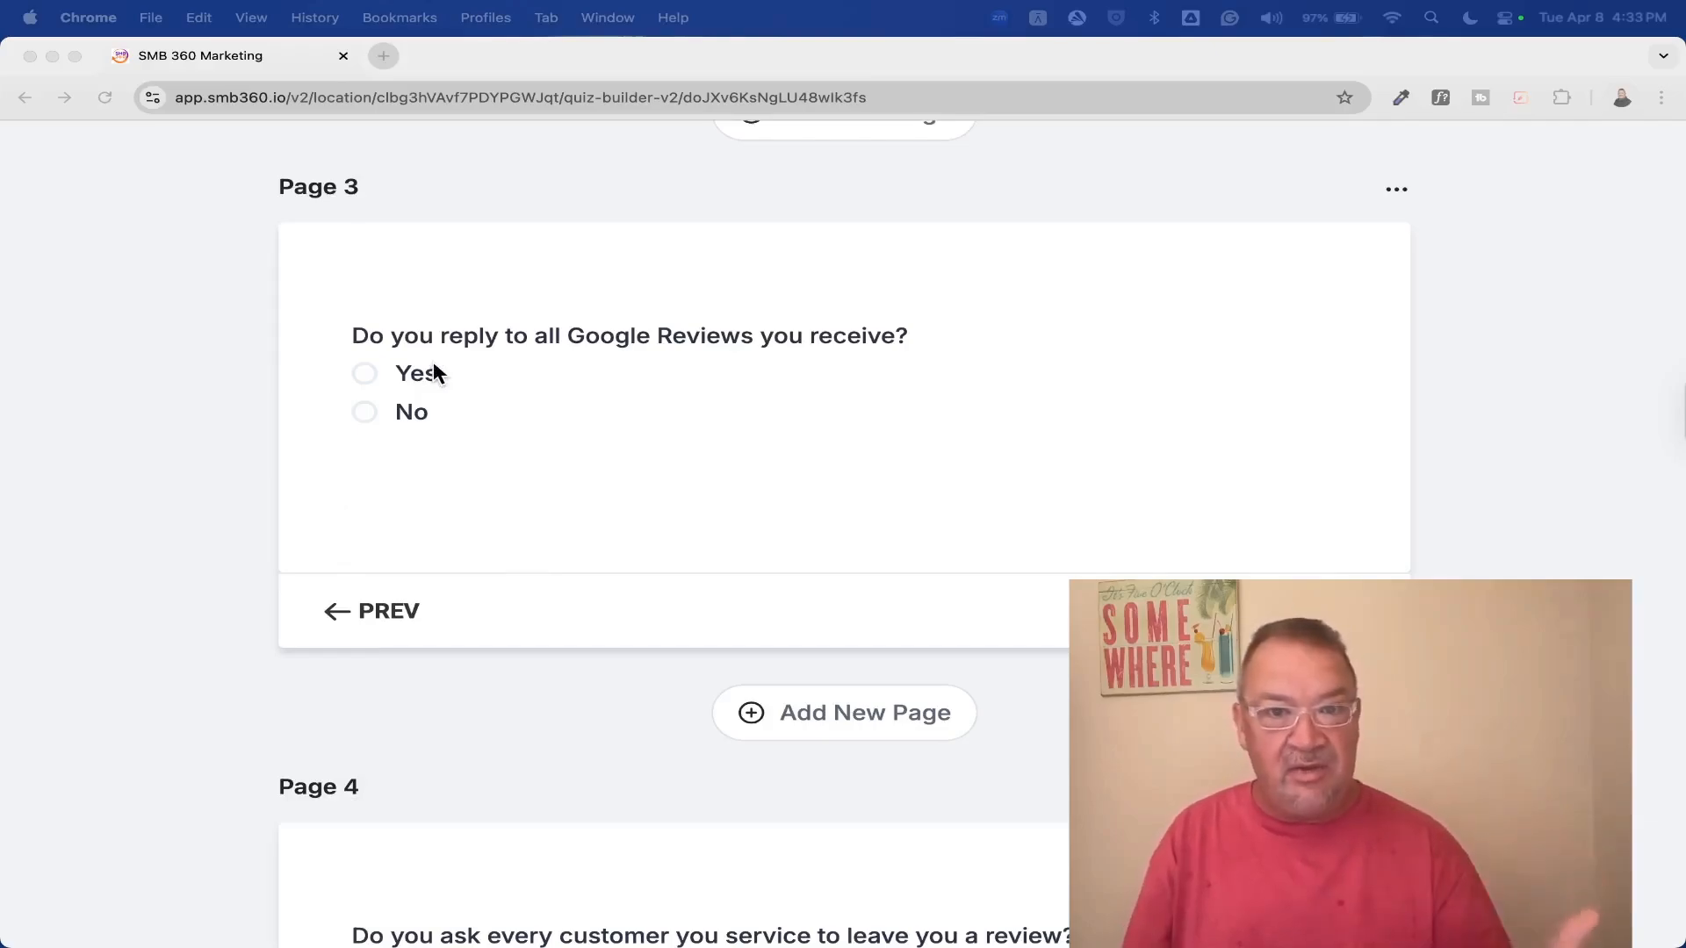
{"action": "scroll", "coordinate": [434, 372], "scroll_direction": "down", "scroll_amount": 7}
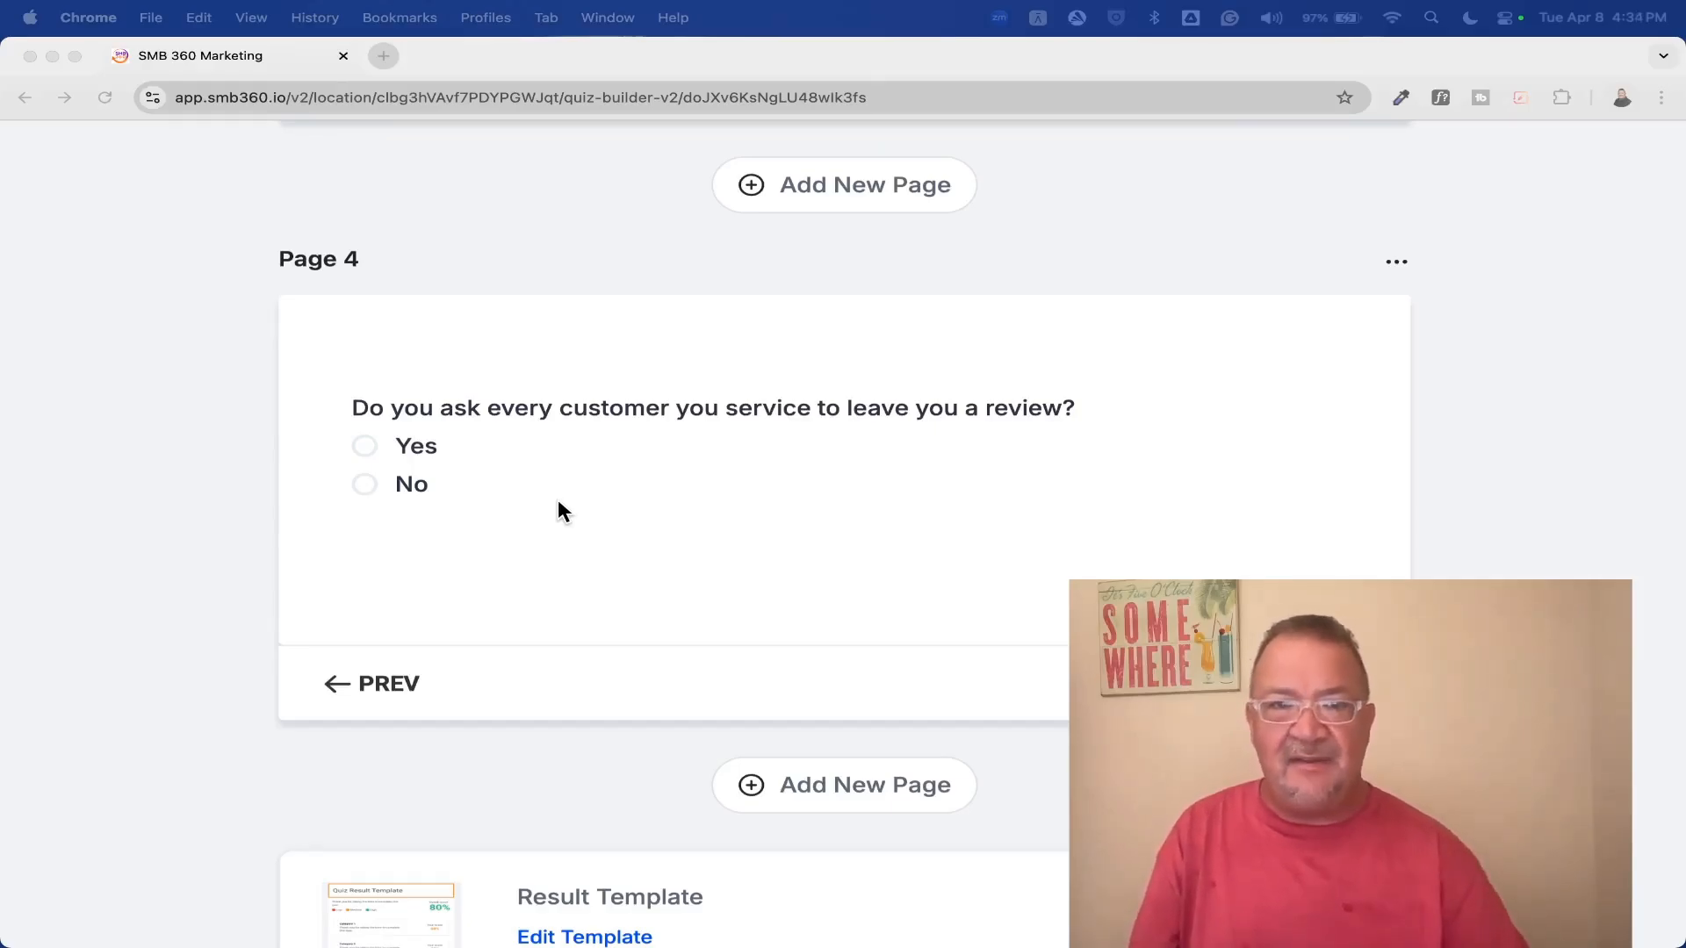
{"action": "left_click", "coordinate": [890, 575]}
View the quiz's scoring categories and leave them without making changes
{"action": "scroll", "coordinate": [889, 575], "scroll_direction": "up", "scroll_amount": 10}
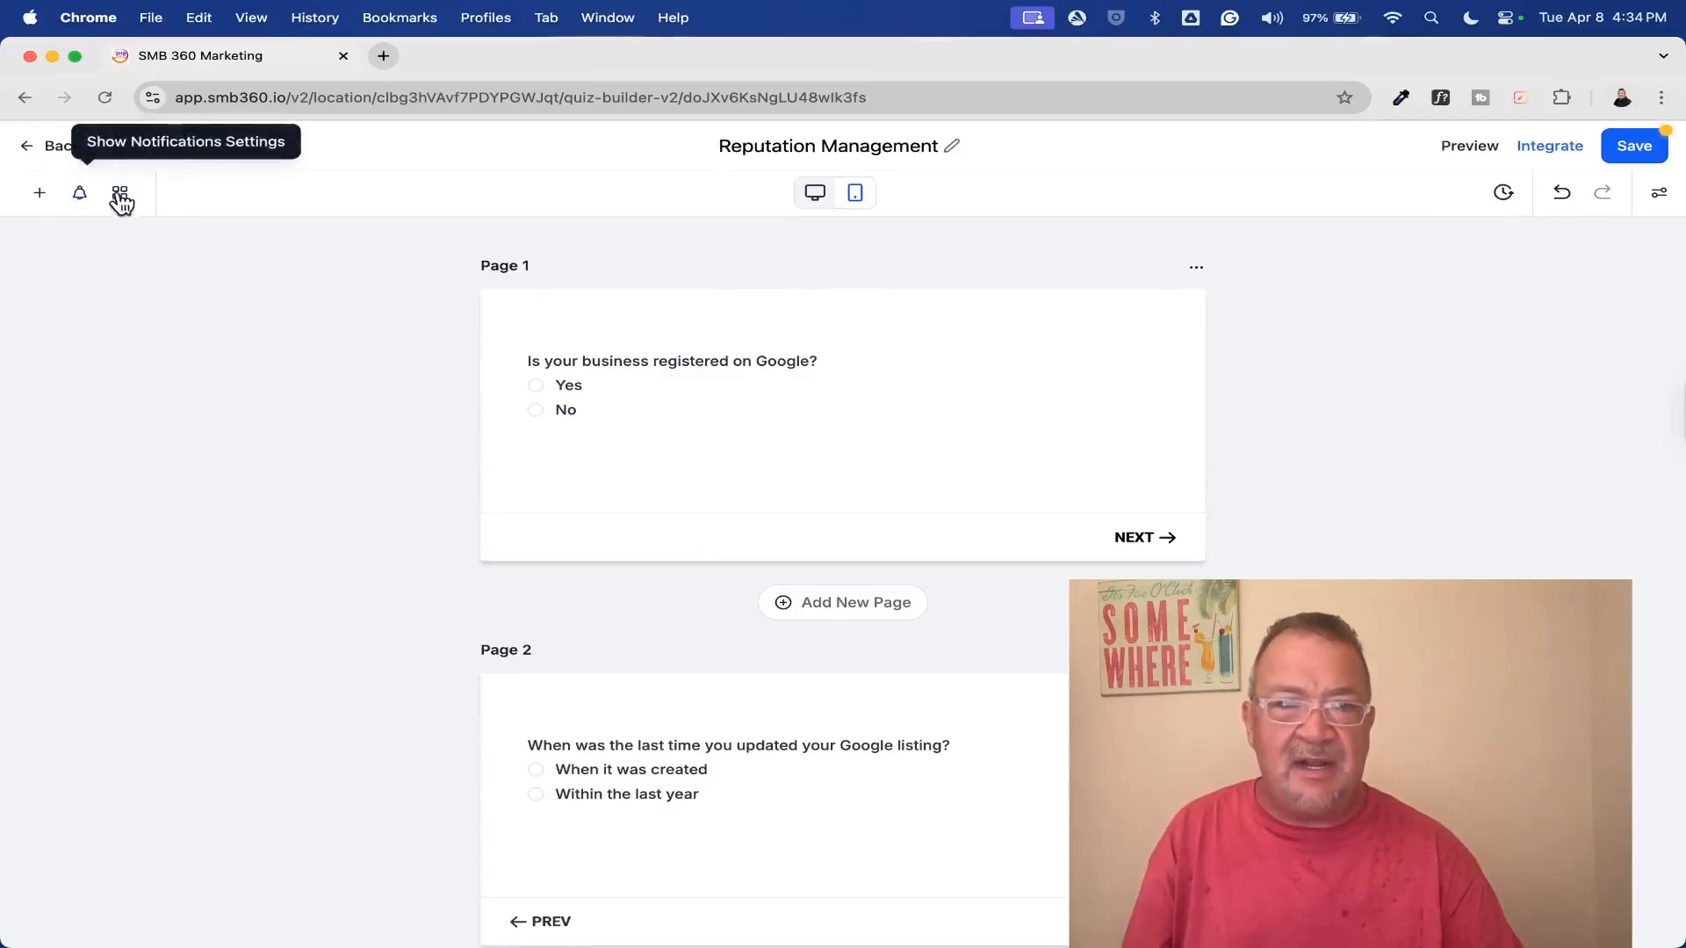
{"action": "left_click", "coordinate": [121, 194]}
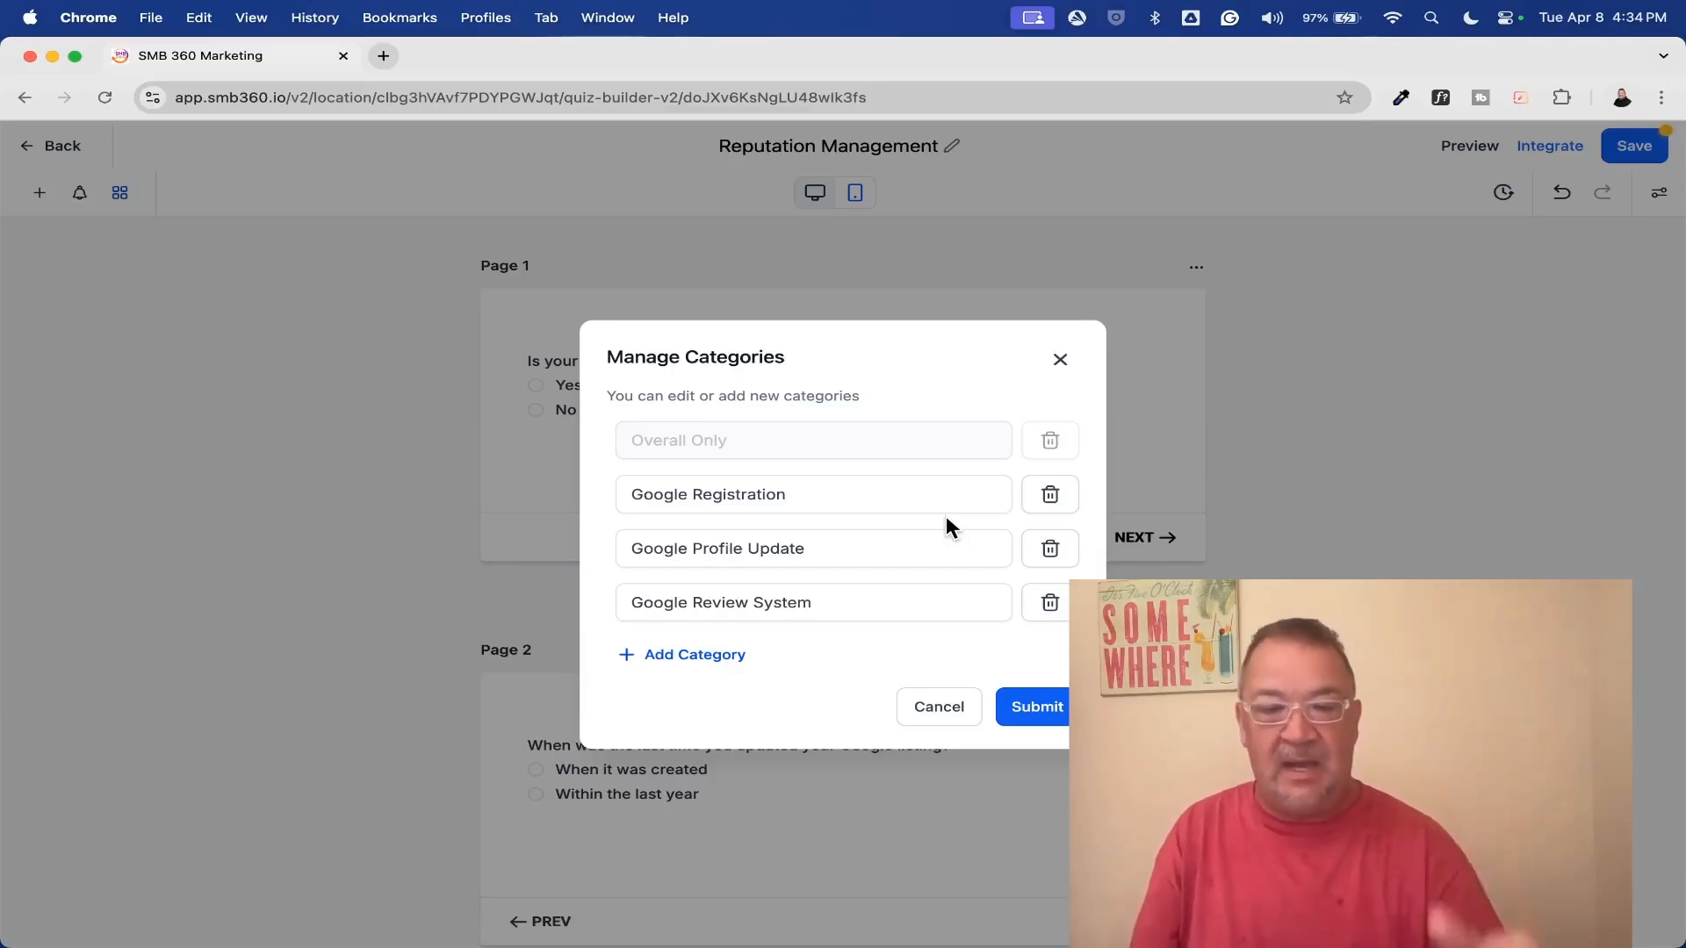
{"action": "left_click", "coordinate": [924, 711]}
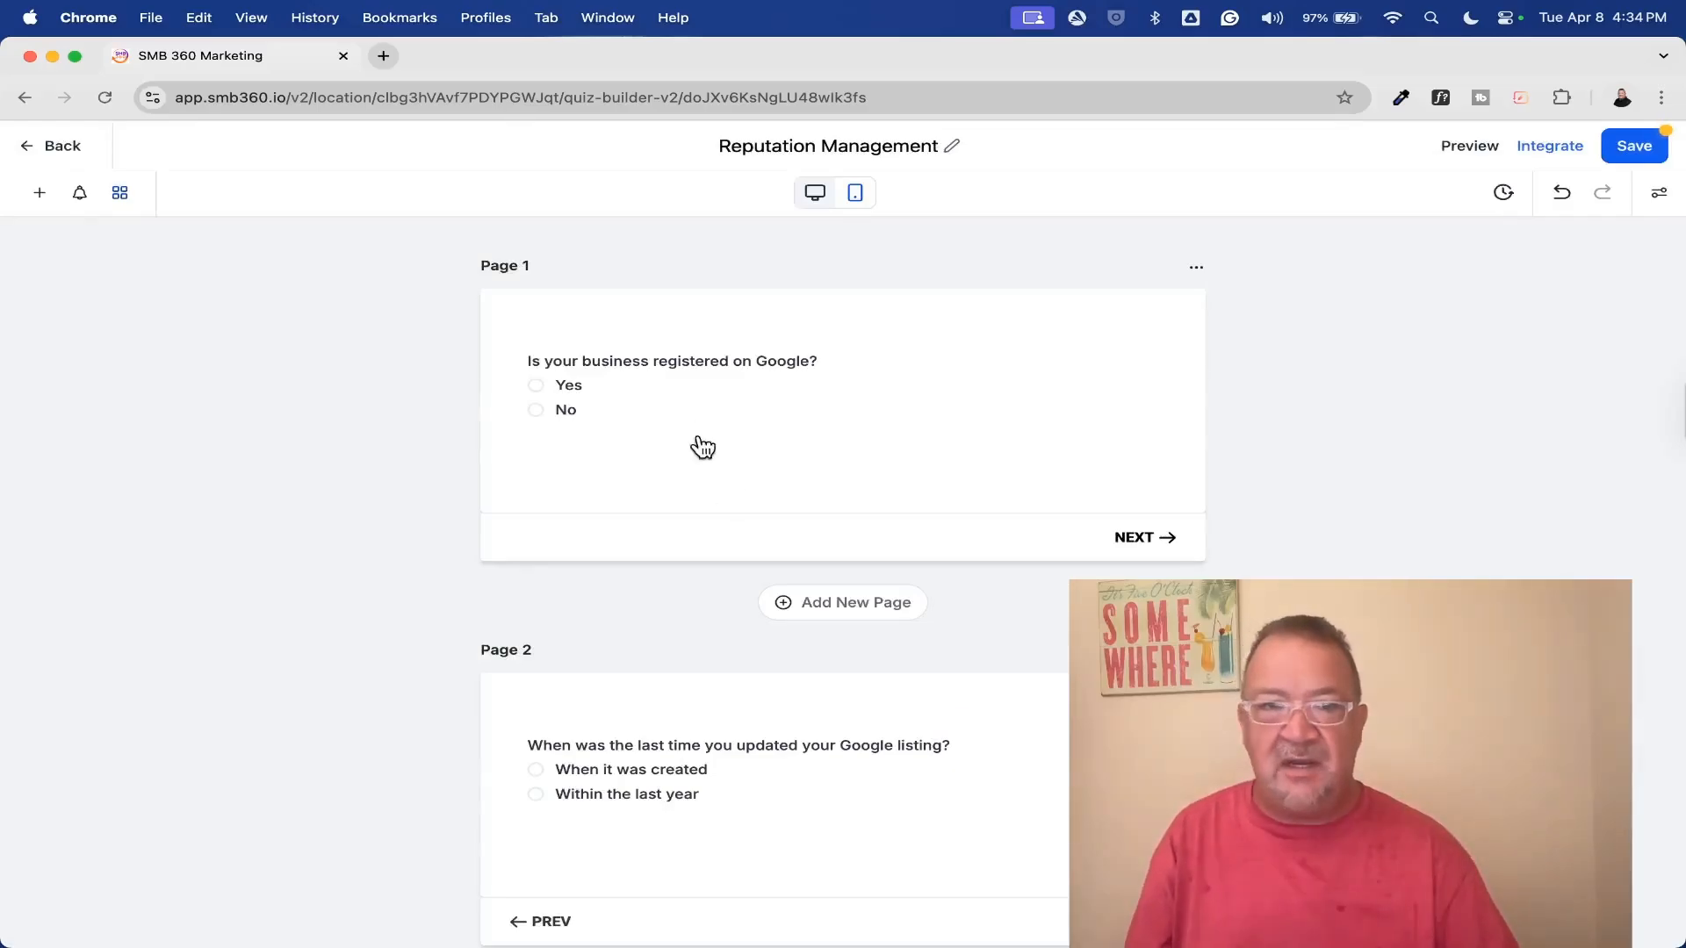
Examine the category and score assigned to each answer of the Google registration and Google listing update questions
{"action": "left_click", "coordinate": [677, 391]}
{"action": "scroll", "coordinate": [1427, 474], "scroll_direction": "down", "scroll_amount": 5}
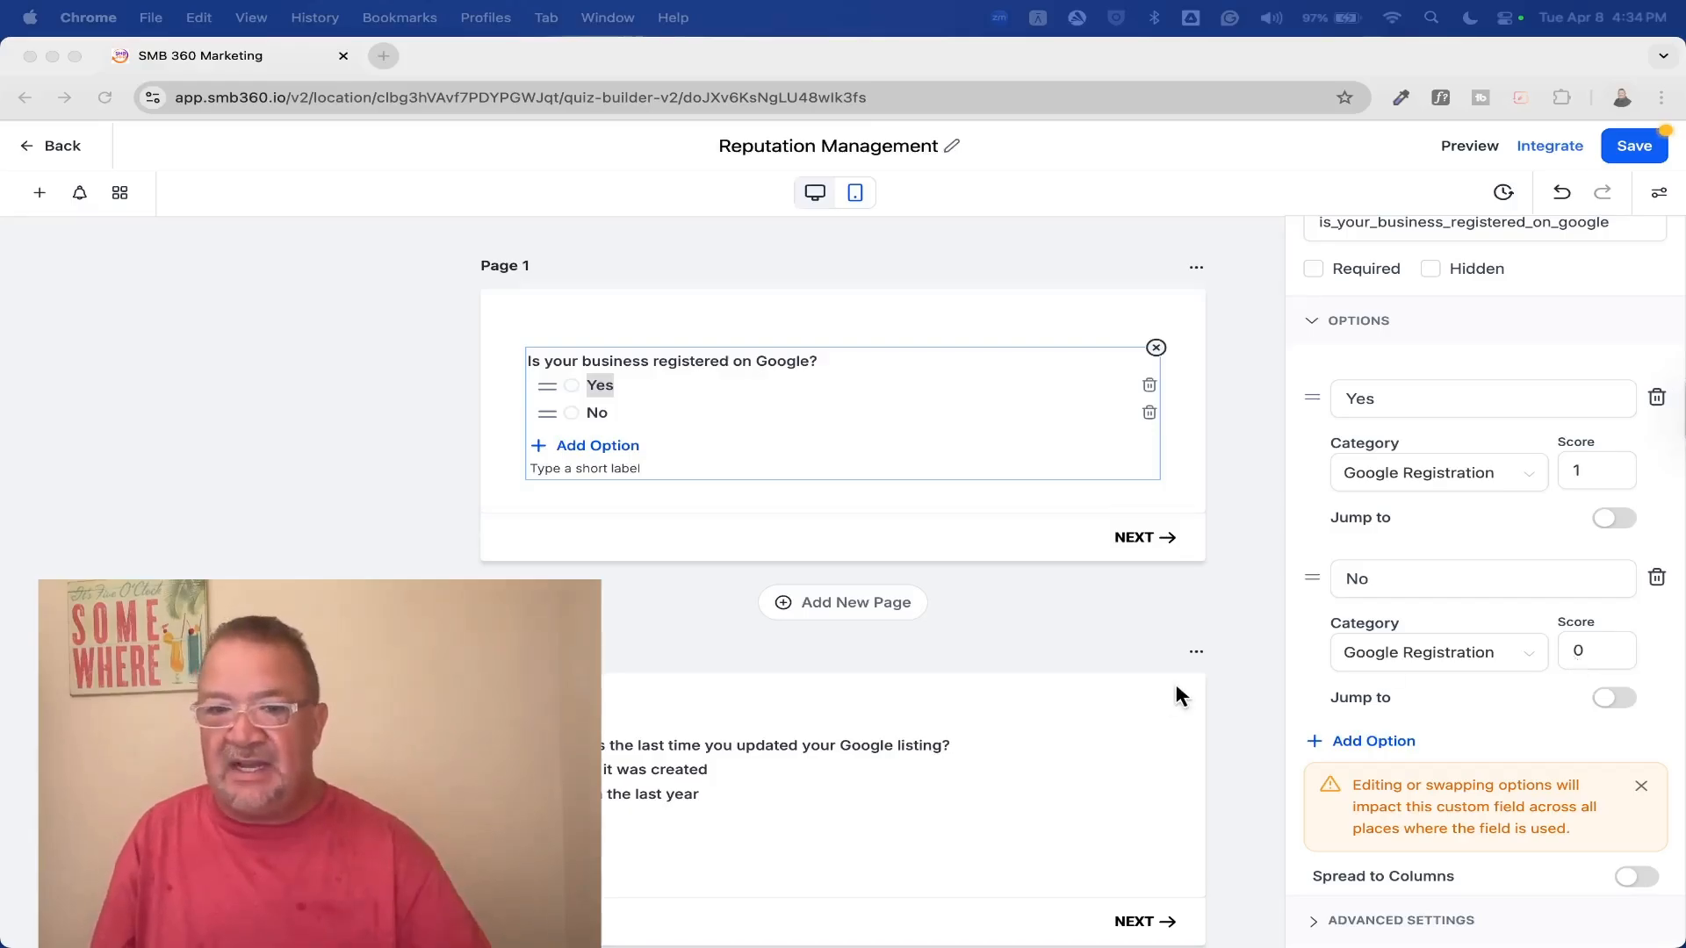
{"action": "scroll", "coordinate": [1177, 690], "scroll_direction": "down", "scroll_amount": 5}
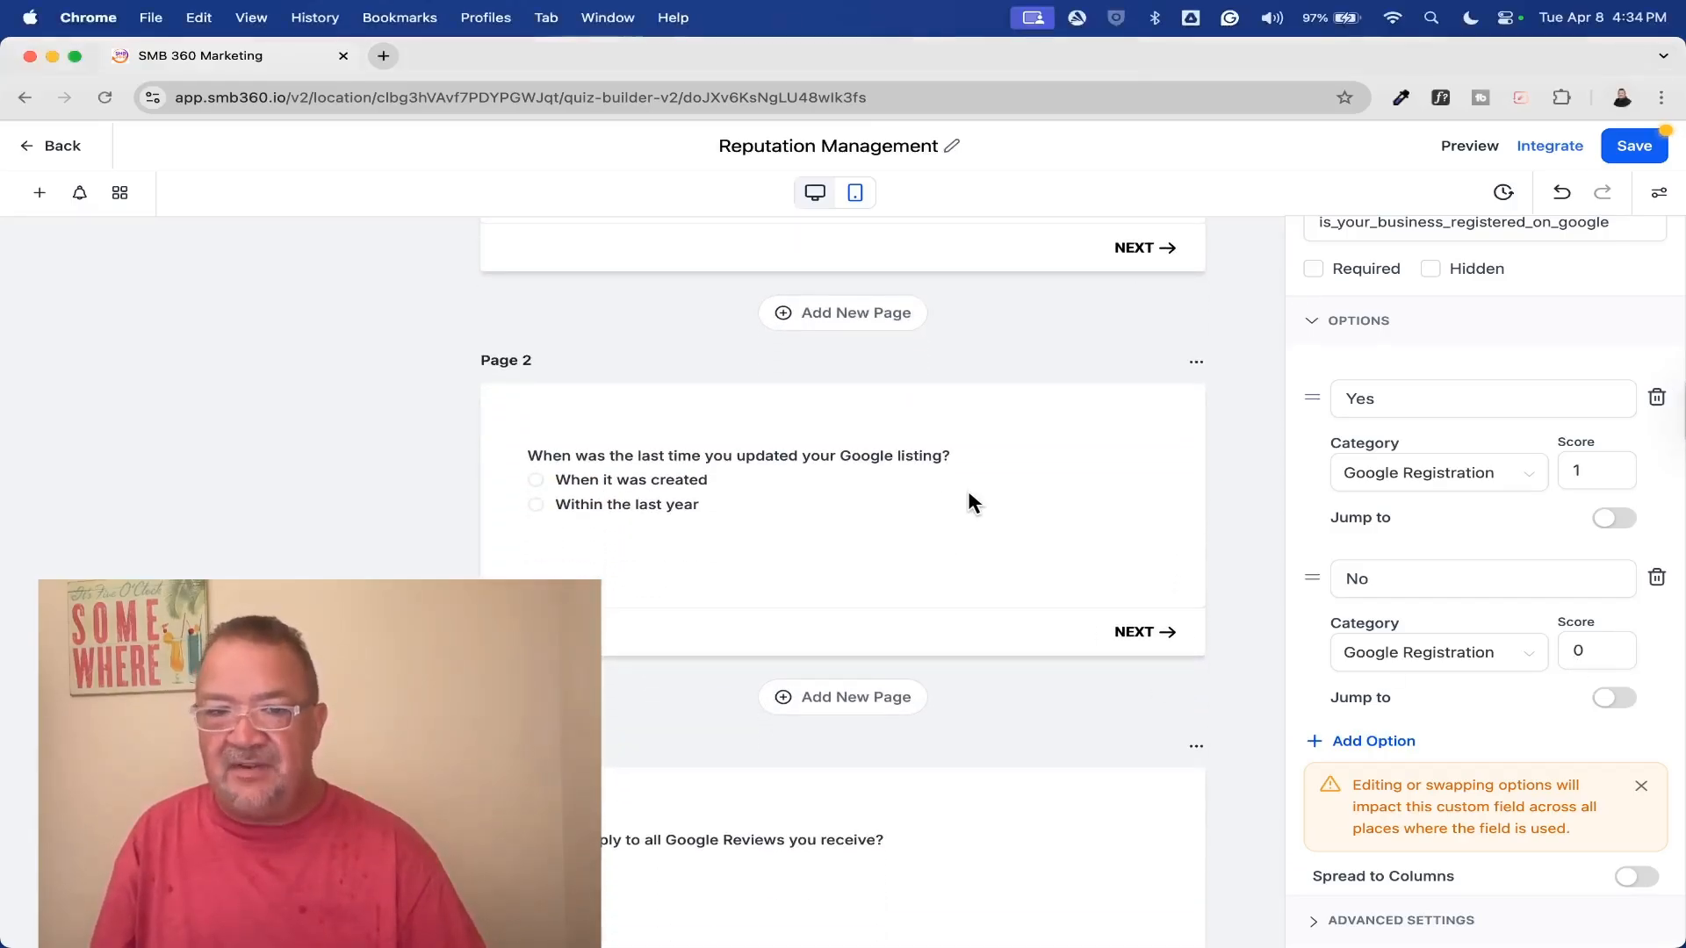
{"action": "triple_click", "coordinate": [771, 496]}
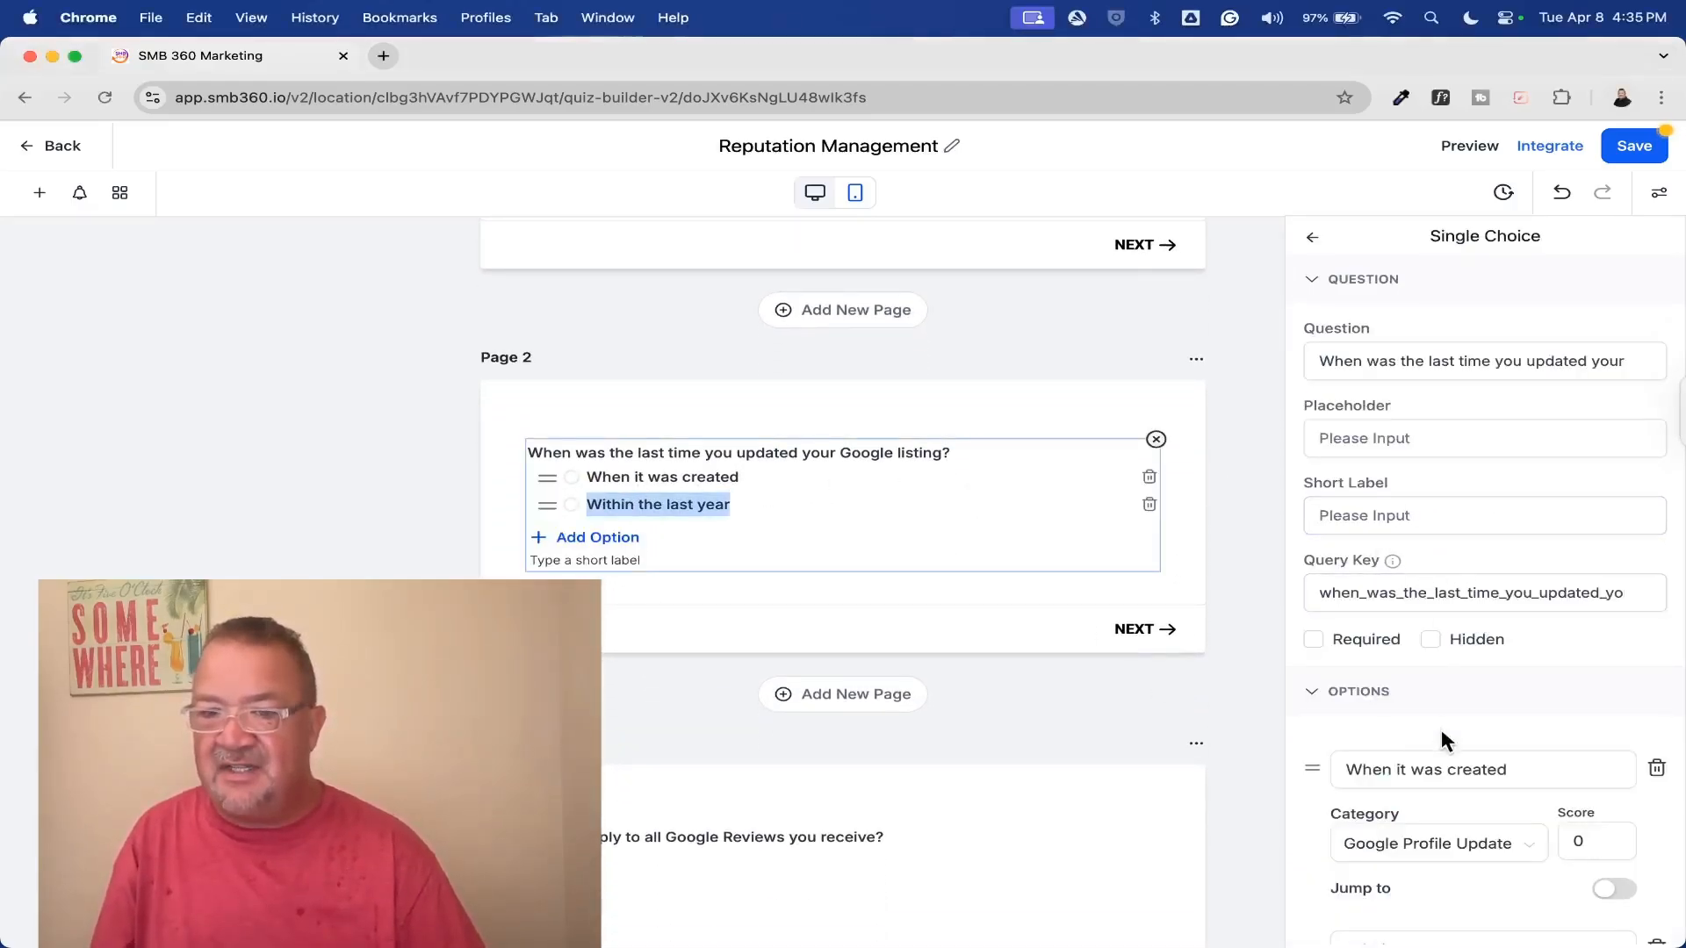
{"action": "scroll", "coordinate": [1440, 728], "scroll_direction": "down", "scroll_amount": 5}
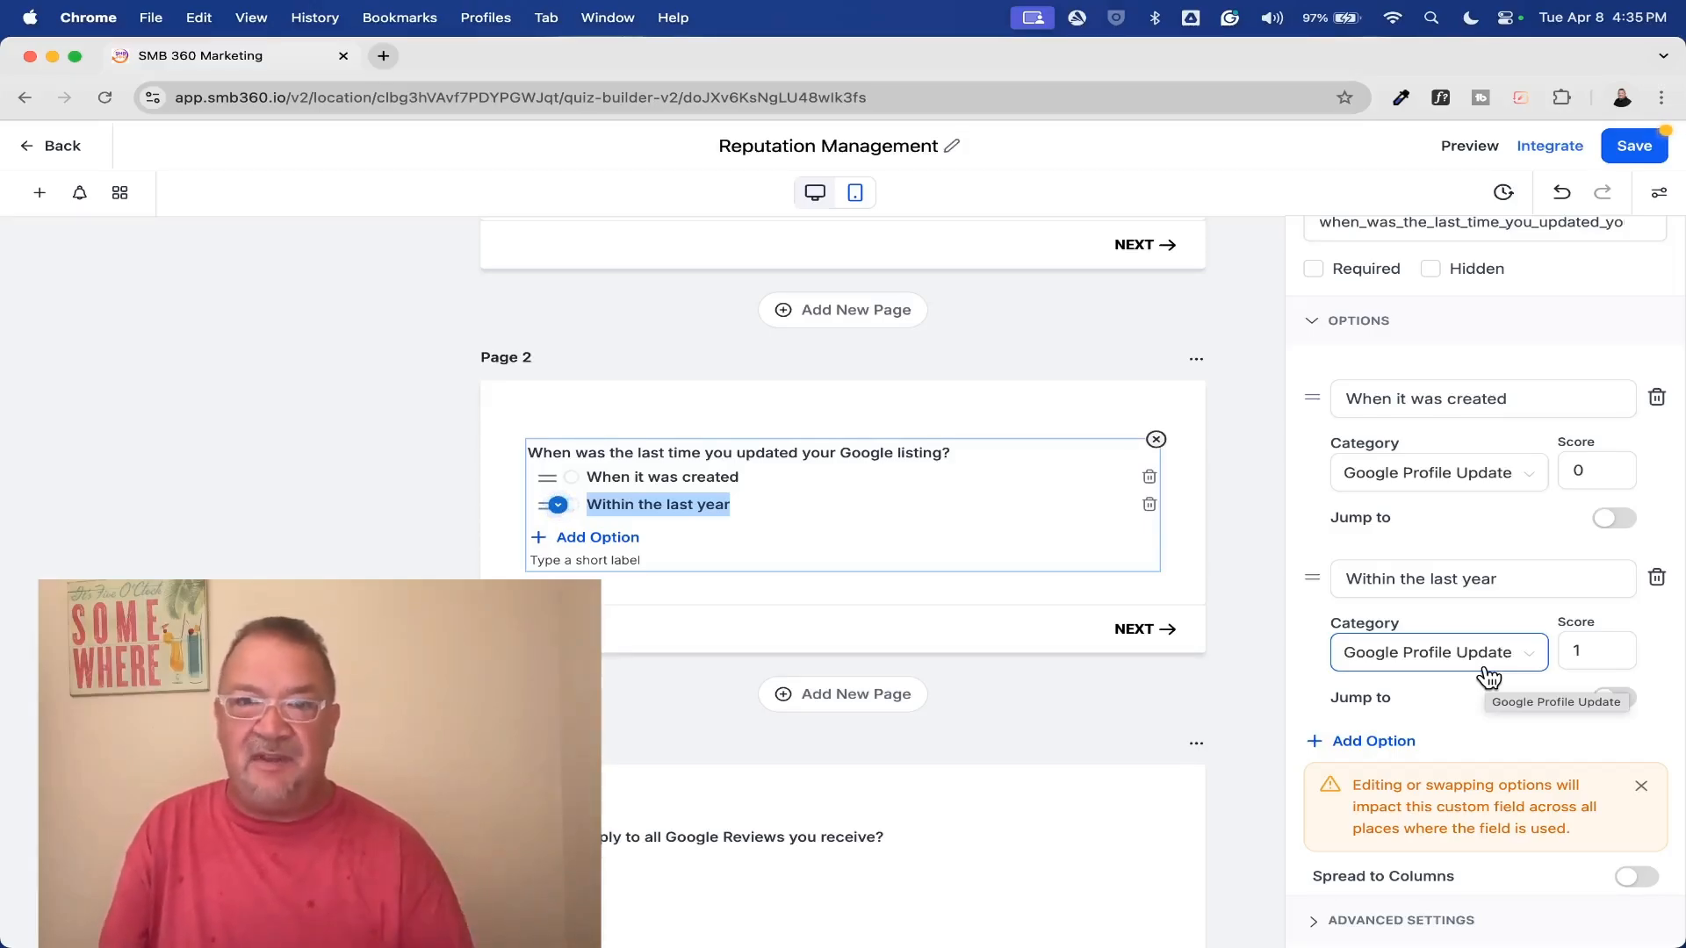
Open the result template below the last quiz page for editing and dismiss the hint about its sections
{"action": "scroll", "coordinate": [945, 707], "scroll_direction": "down", "scroll_amount": 5}
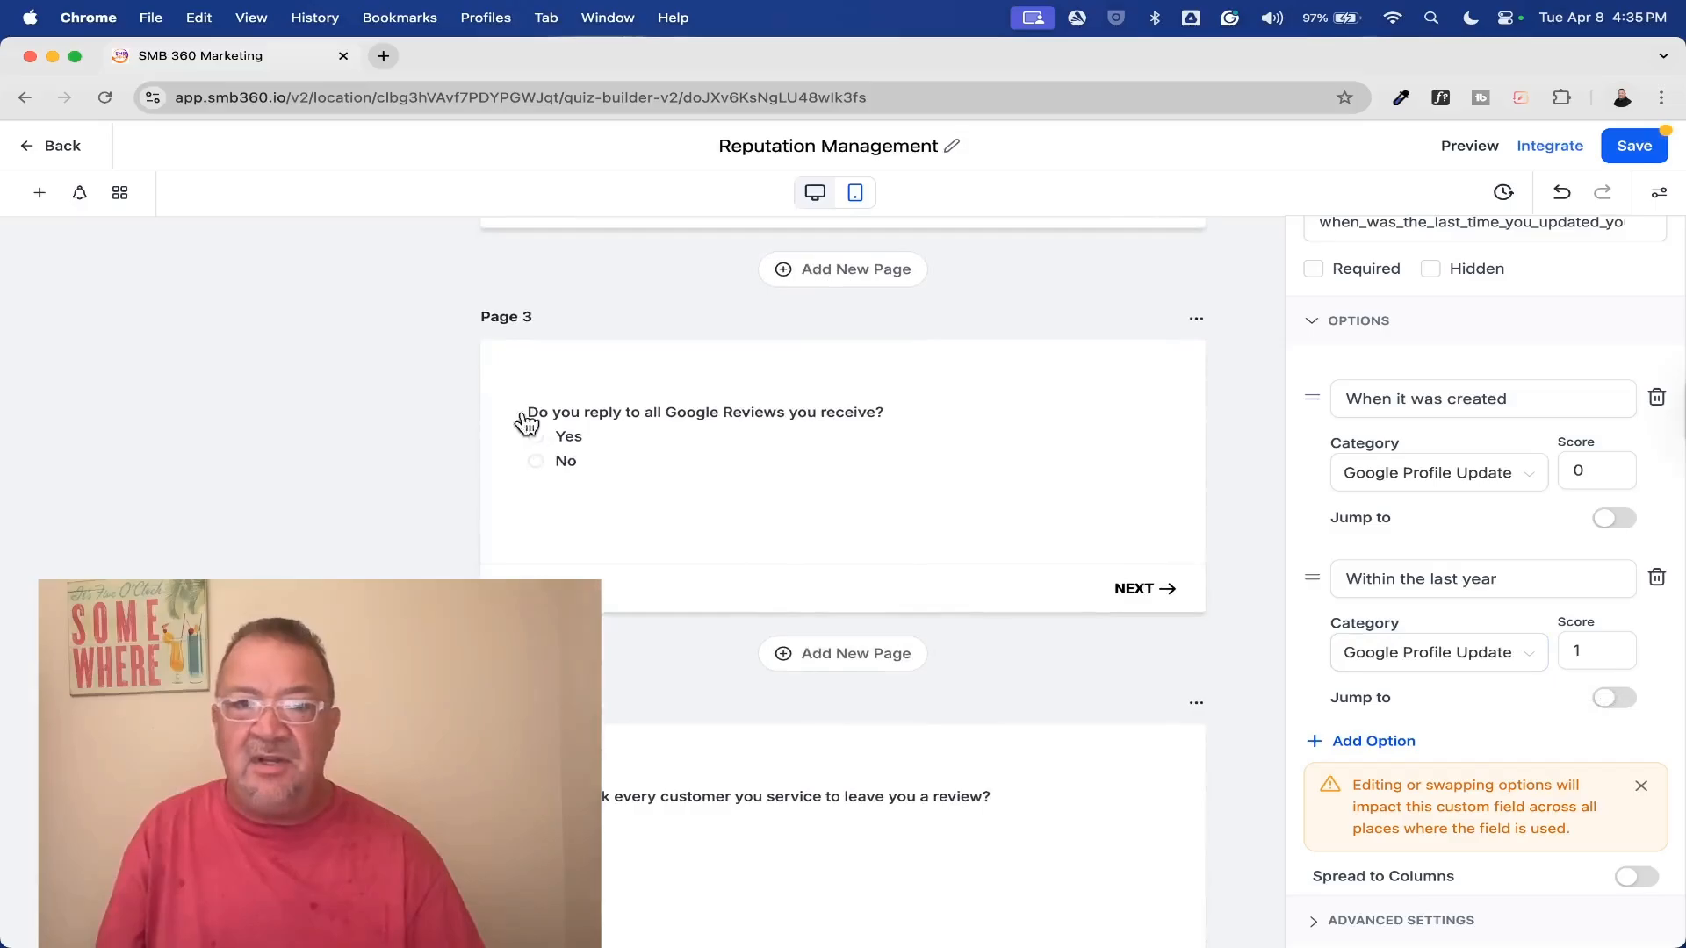
{"action": "scroll", "coordinate": [790, 540], "scroll_direction": "down", "scroll_amount": 3}
{"action": "scroll", "coordinate": [837, 528], "scroll_direction": "down", "scroll_amount": 2}
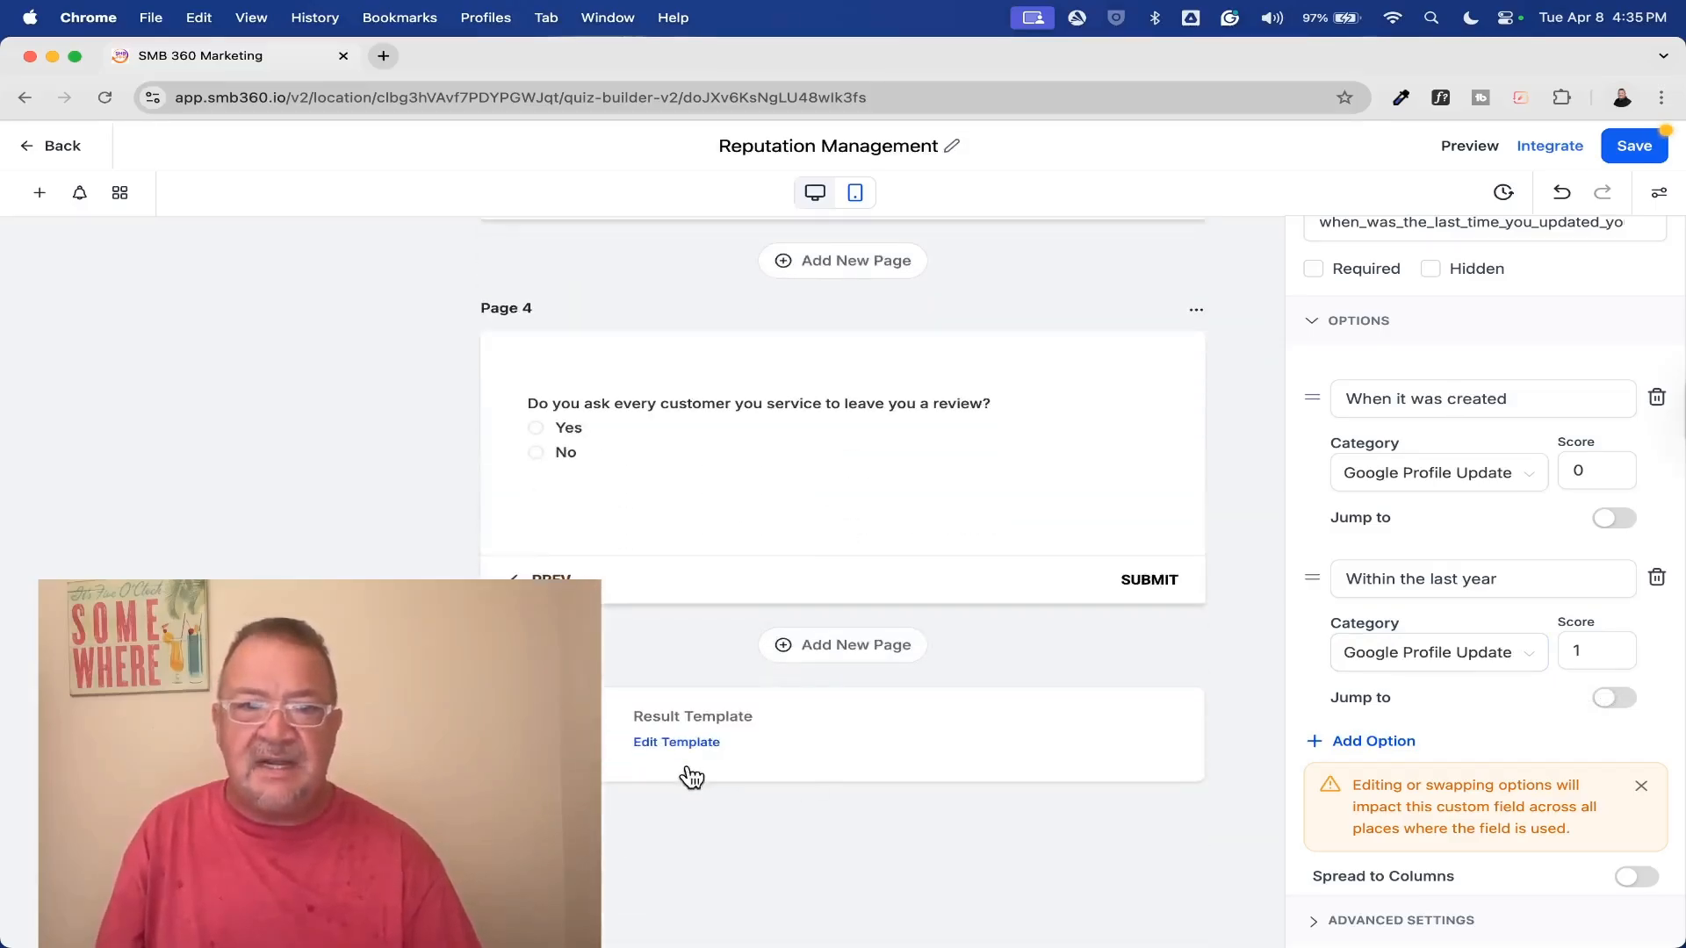
{"action": "left_click", "coordinate": [657, 743]}
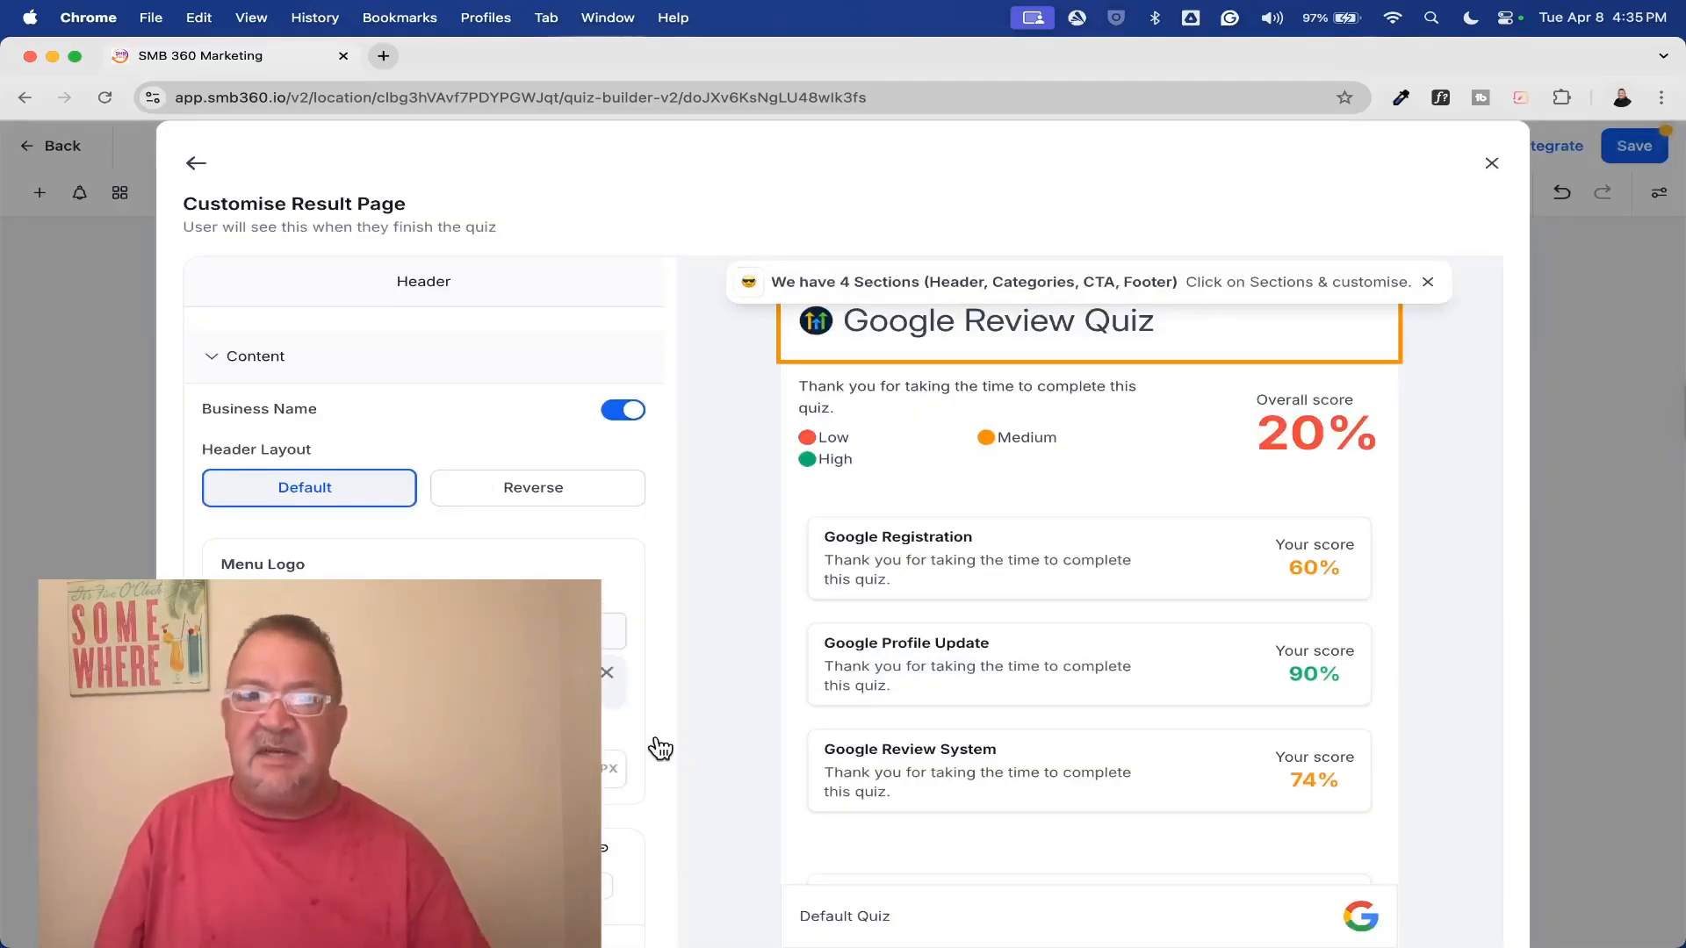
{"action": "left_click", "coordinate": [1428, 281]}
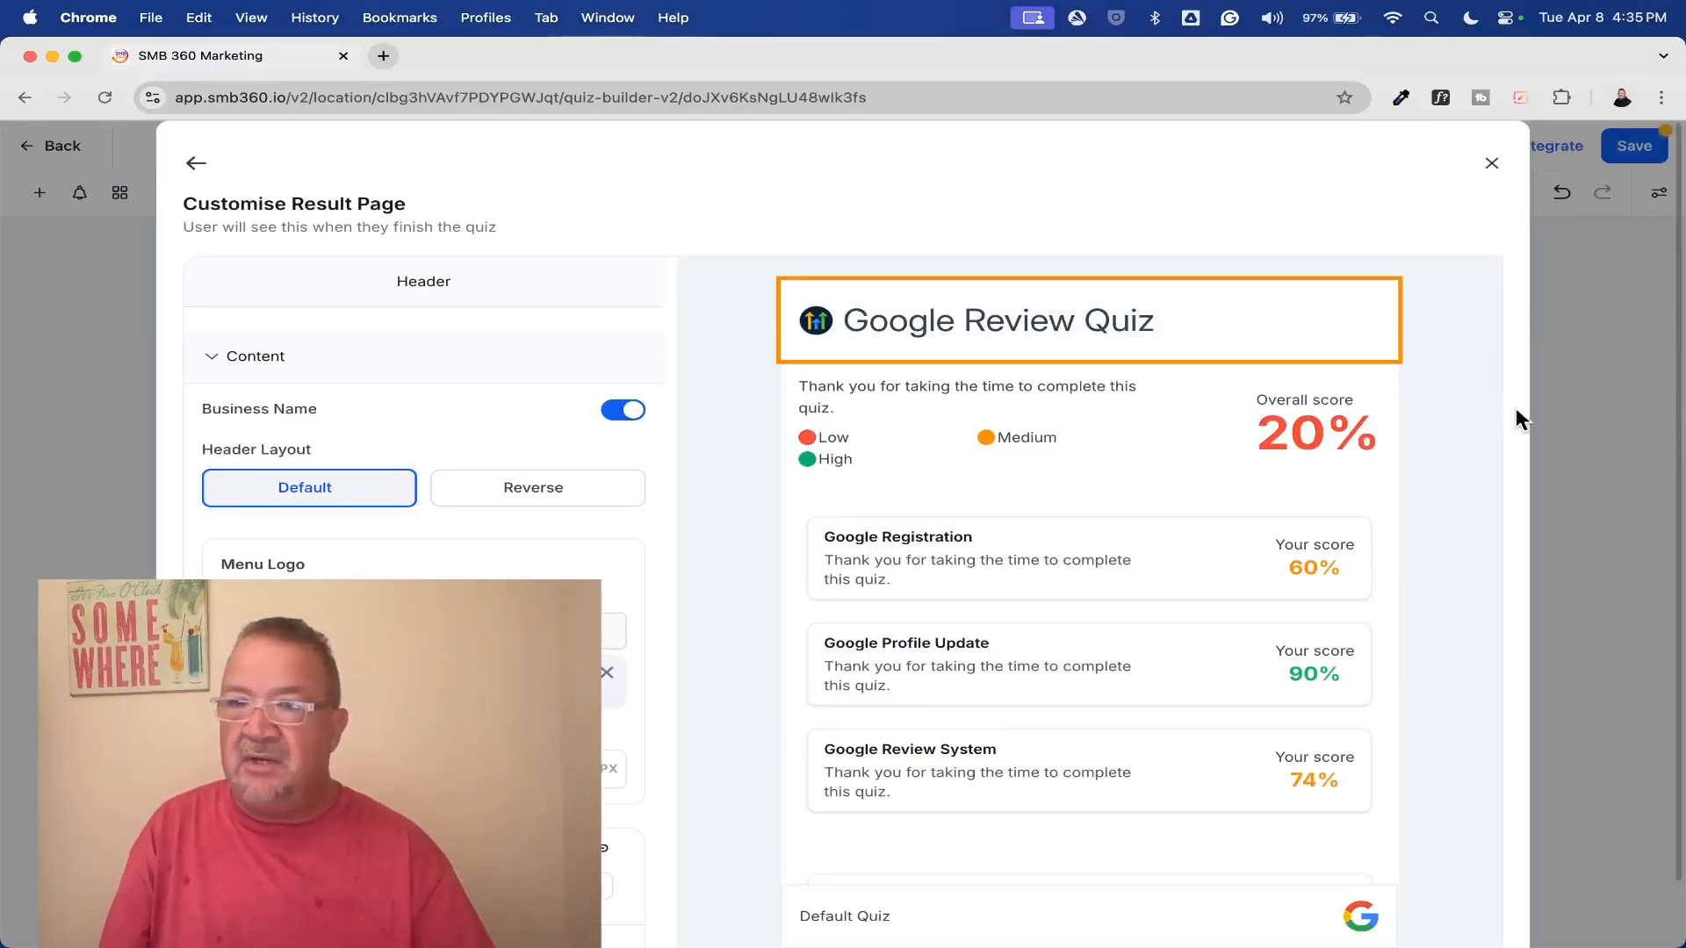
Examine the result page's header, overall score and category score sections, selecting the two score sections in turn
{"action": "scroll", "coordinate": [996, 609], "scroll_direction": "up", "scroll_amount": 5}
{"action": "scroll", "coordinate": [996, 609], "scroll_direction": "down", "scroll_amount": 2}
{"action": "scroll", "coordinate": [996, 608], "scroll_direction": "down", "scroll_amount": 1}
{"action": "scroll", "coordinate": [996, 608], "scroll_direction": "right", "scroll_amount": 1}
{"action": "scroll", "coordinate": [996, 609], "scroll_direction": "up", "scroll_amount": 2}
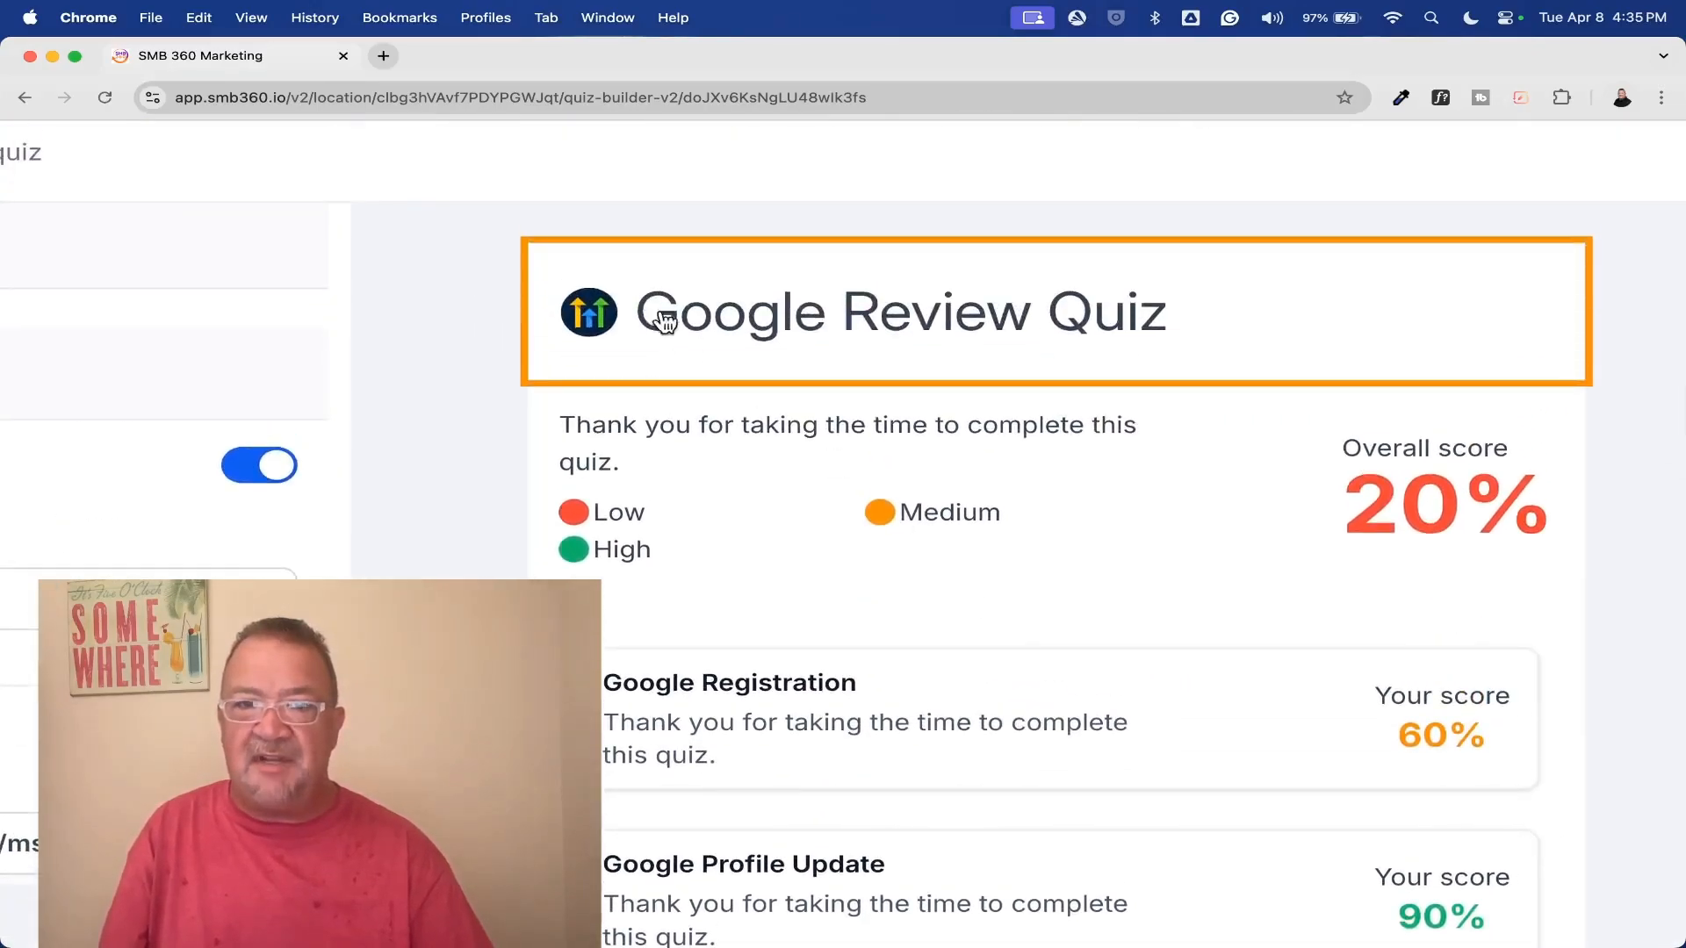
{"action": "left_click", "coordinate": [976, 518]}
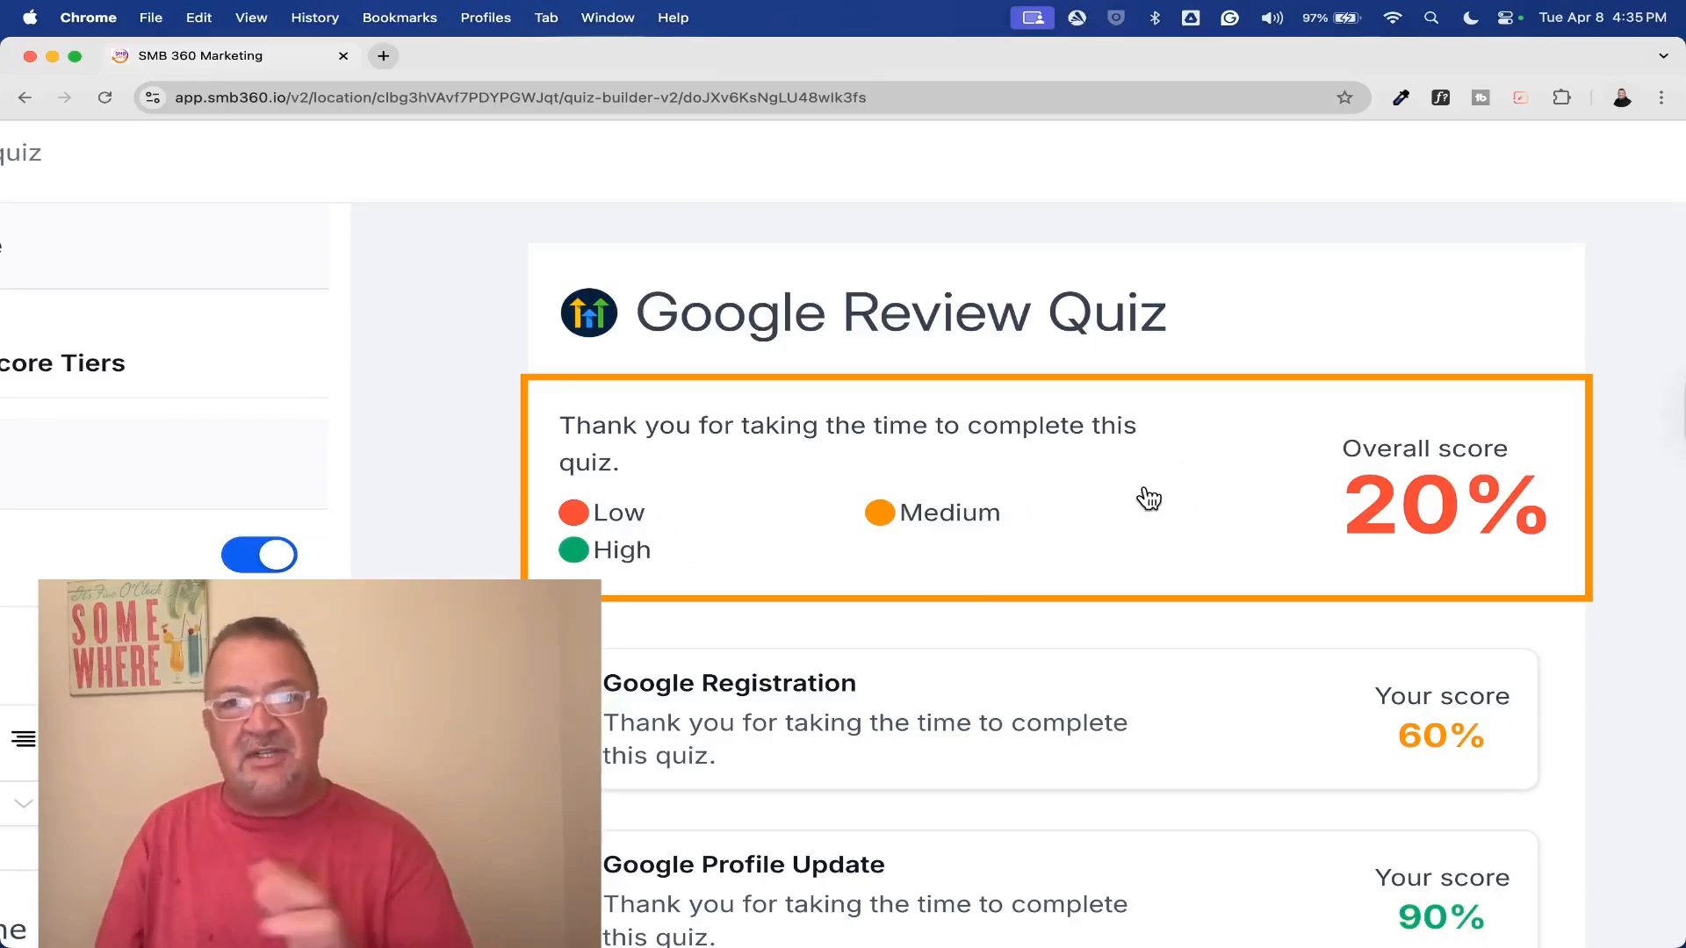
{"action": "scroll", "coordinate": [1144, 496], "scroll_direction": "down", "scroll_amount": 3}
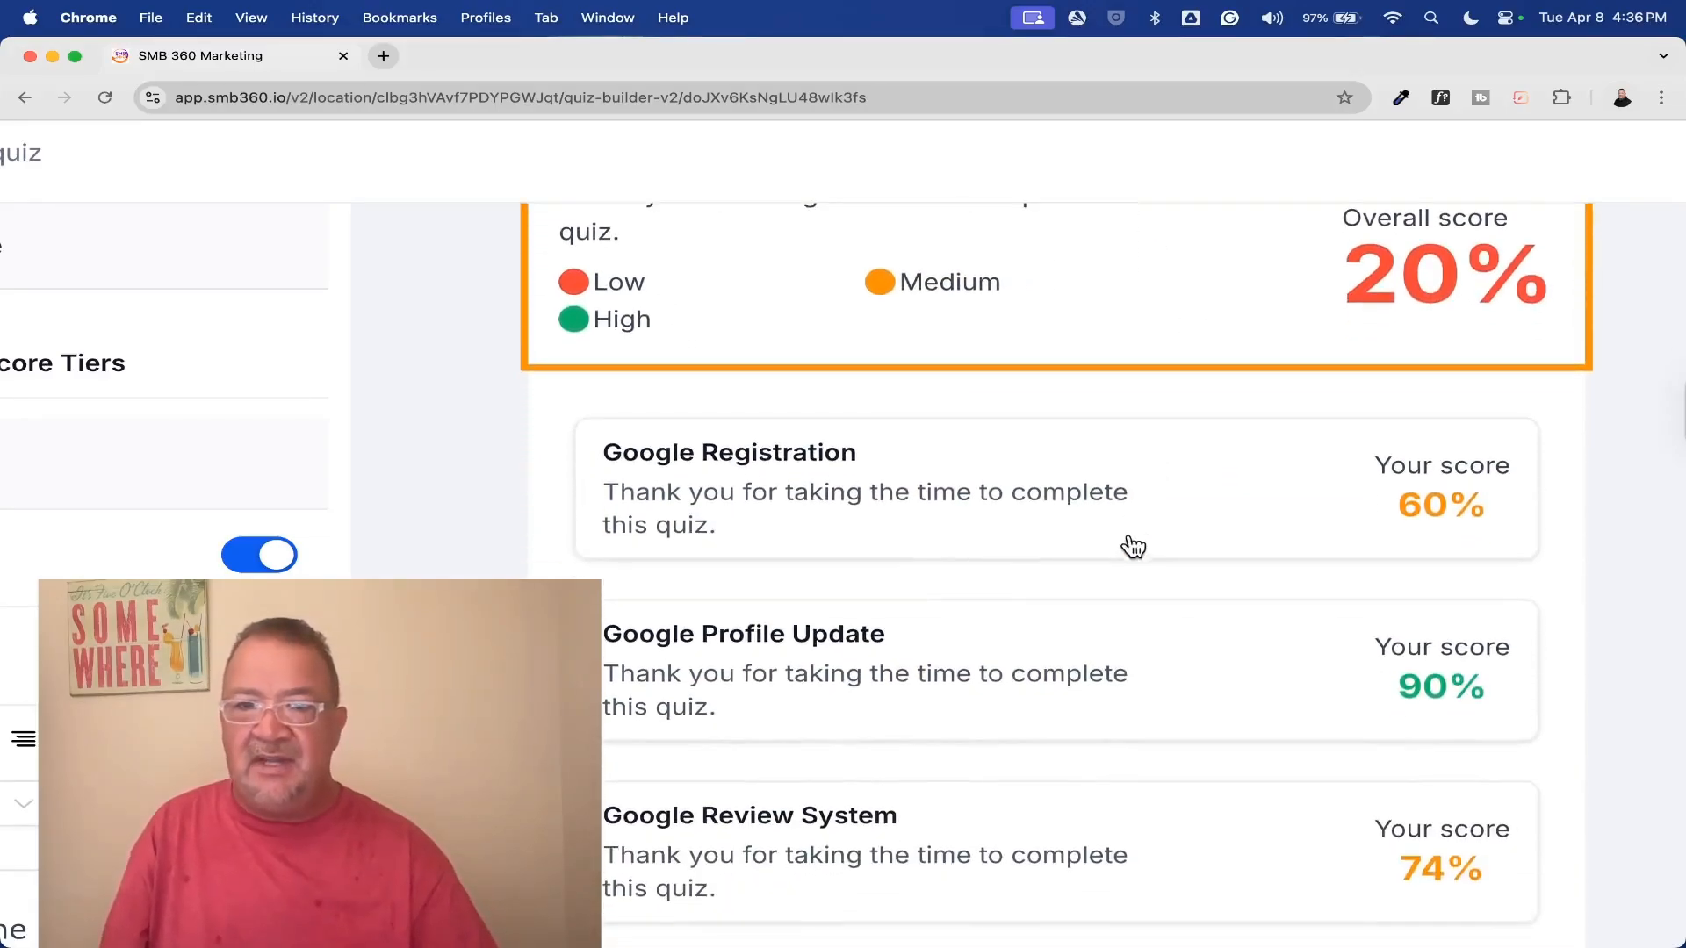
{"action": "left_click", "coordinate": [1127, 551]}
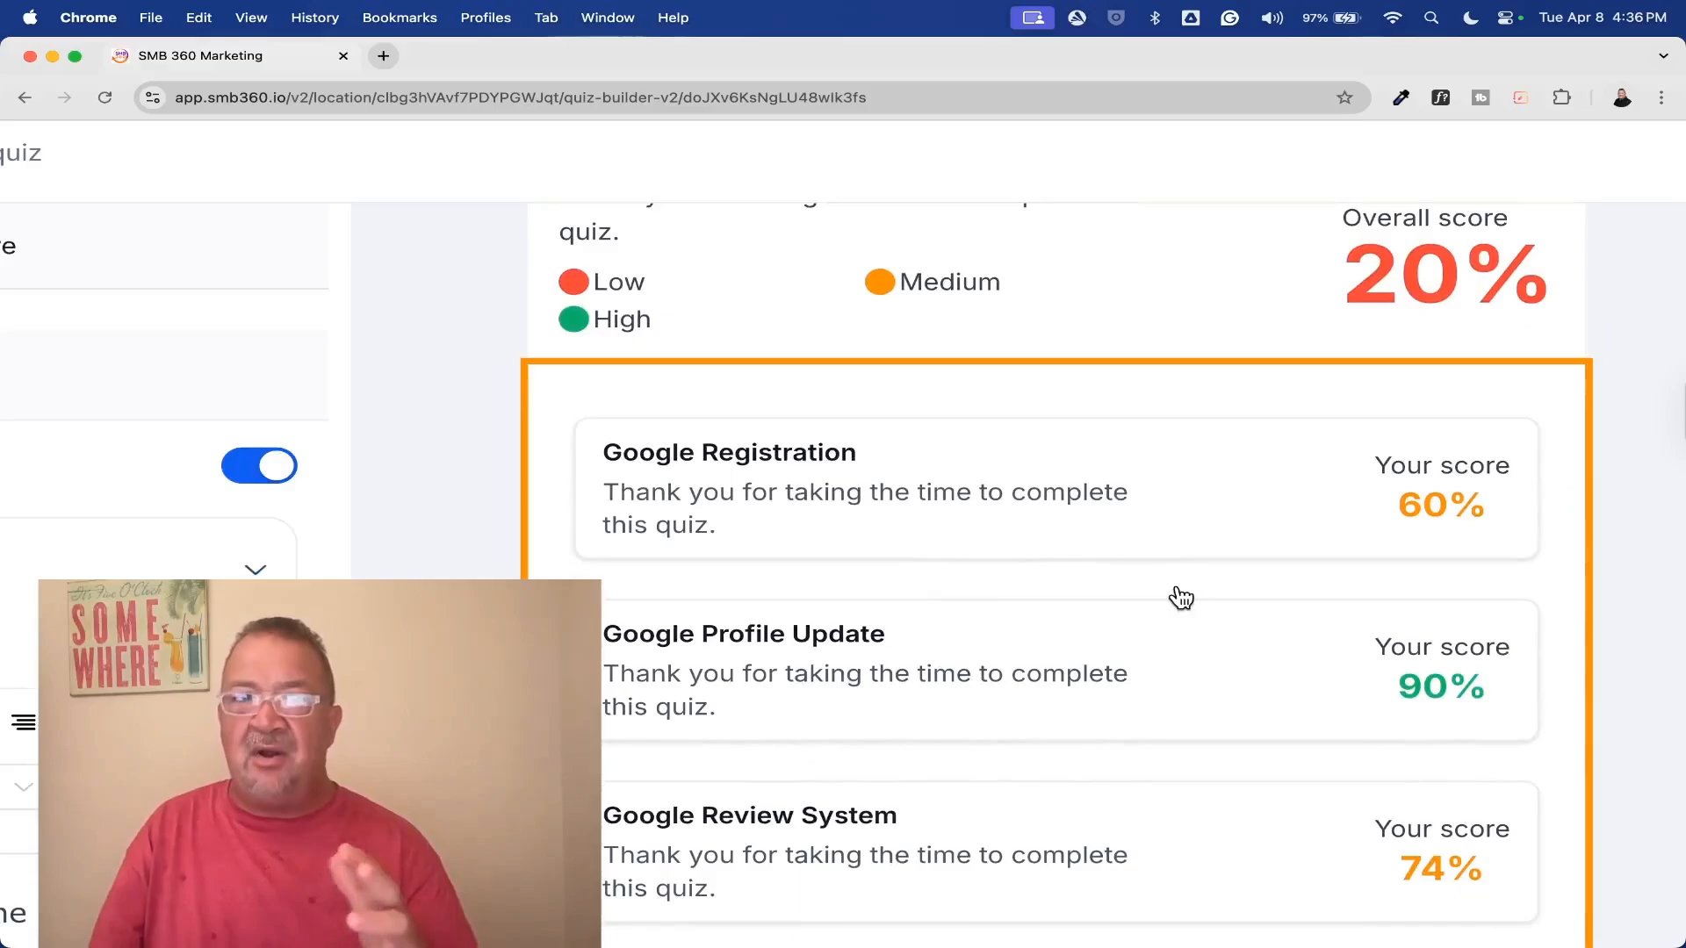
{"action": "scroll", "coordinate": [1181, 597], "scroll_direction": "down", "scroll_amount": 1}
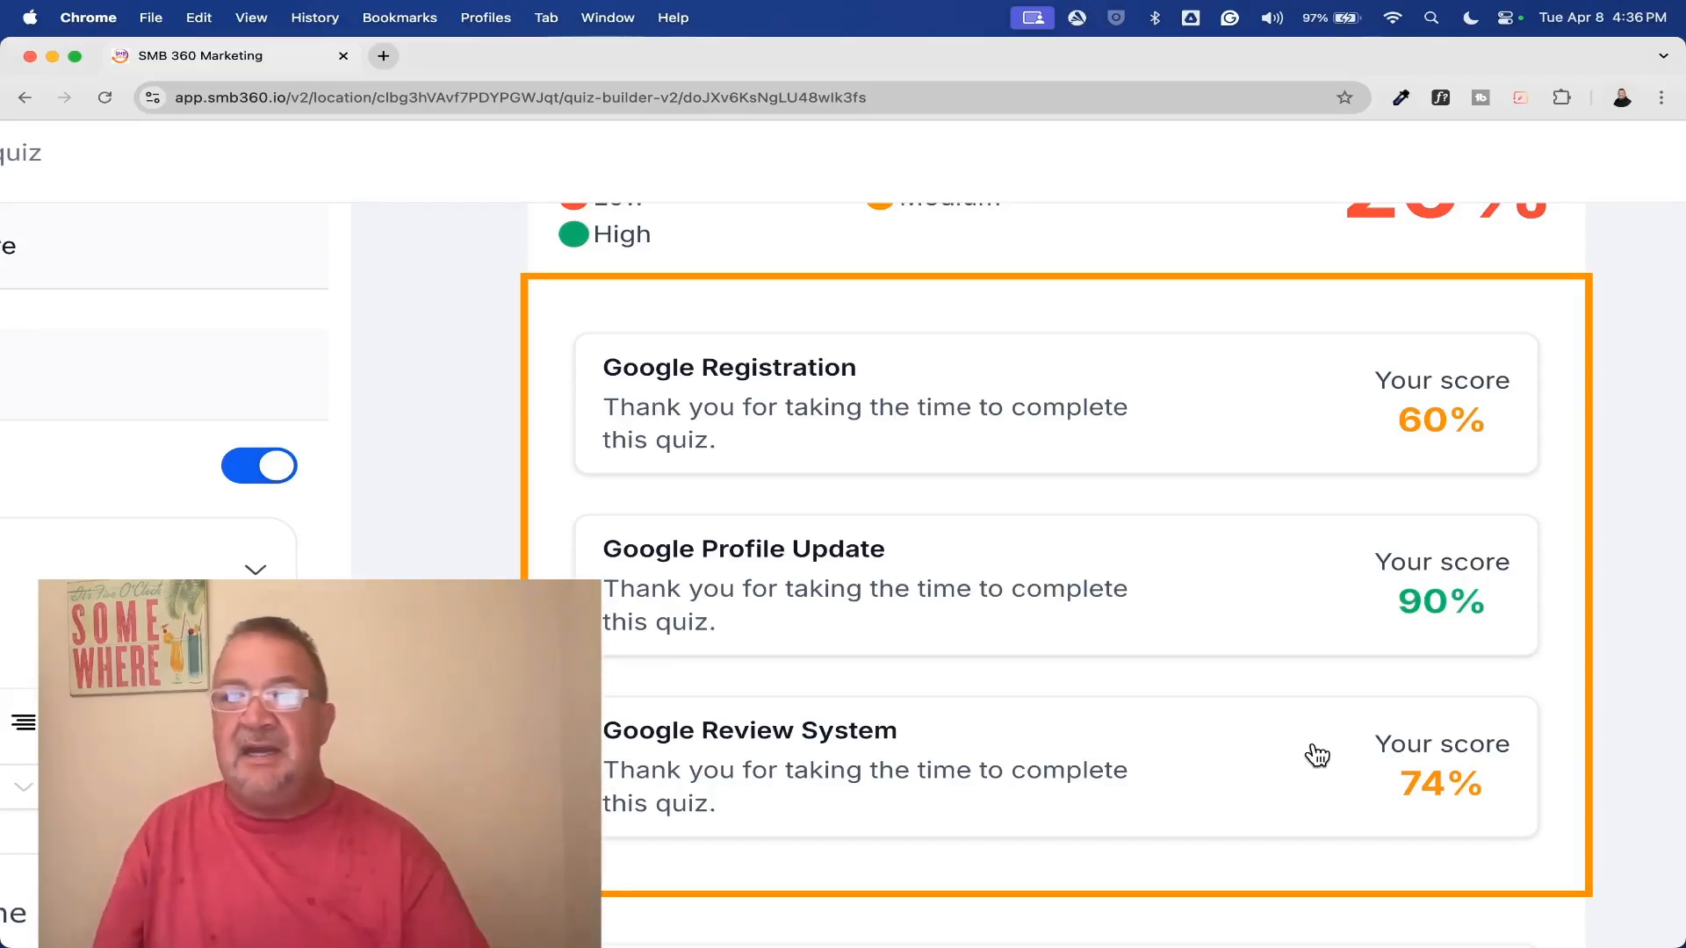
Select the result page's call-to-action, footer and header sections in turn to view their settings
{"action": "scroll", "coordinate": [1317, 755], "scroll_direction": "down", "scroll_amount": 3}
{"action": "left_click", "coordinate": [940, 886]}
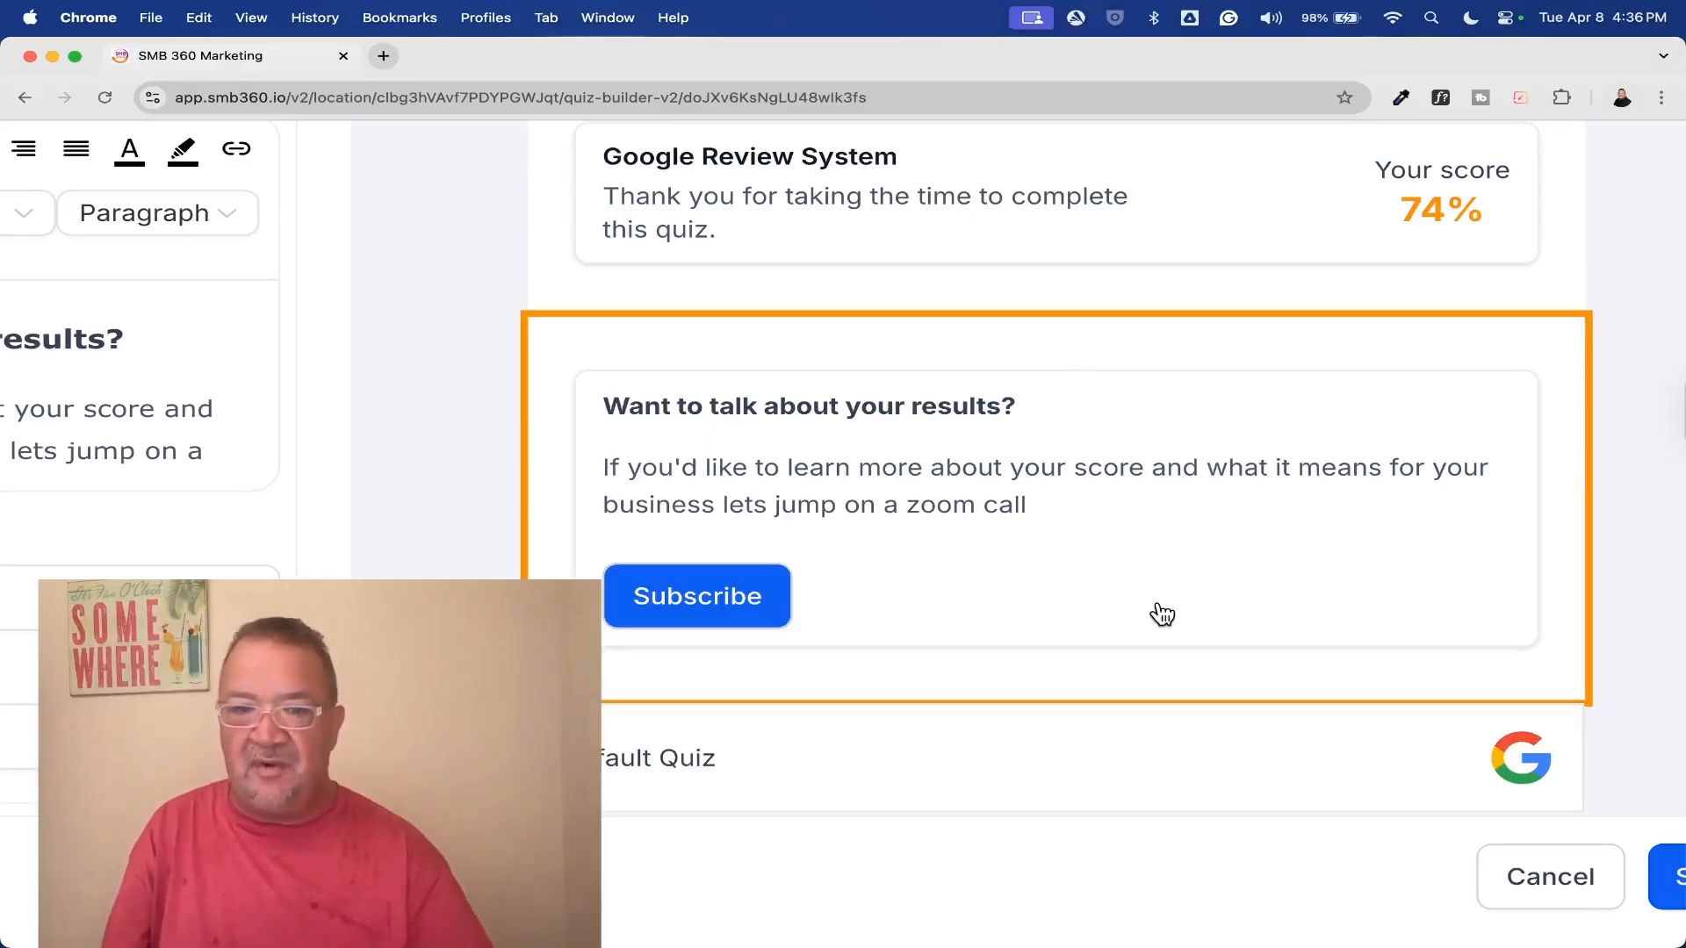
{"action": "left_click", "coordinate": [1002, 748]}
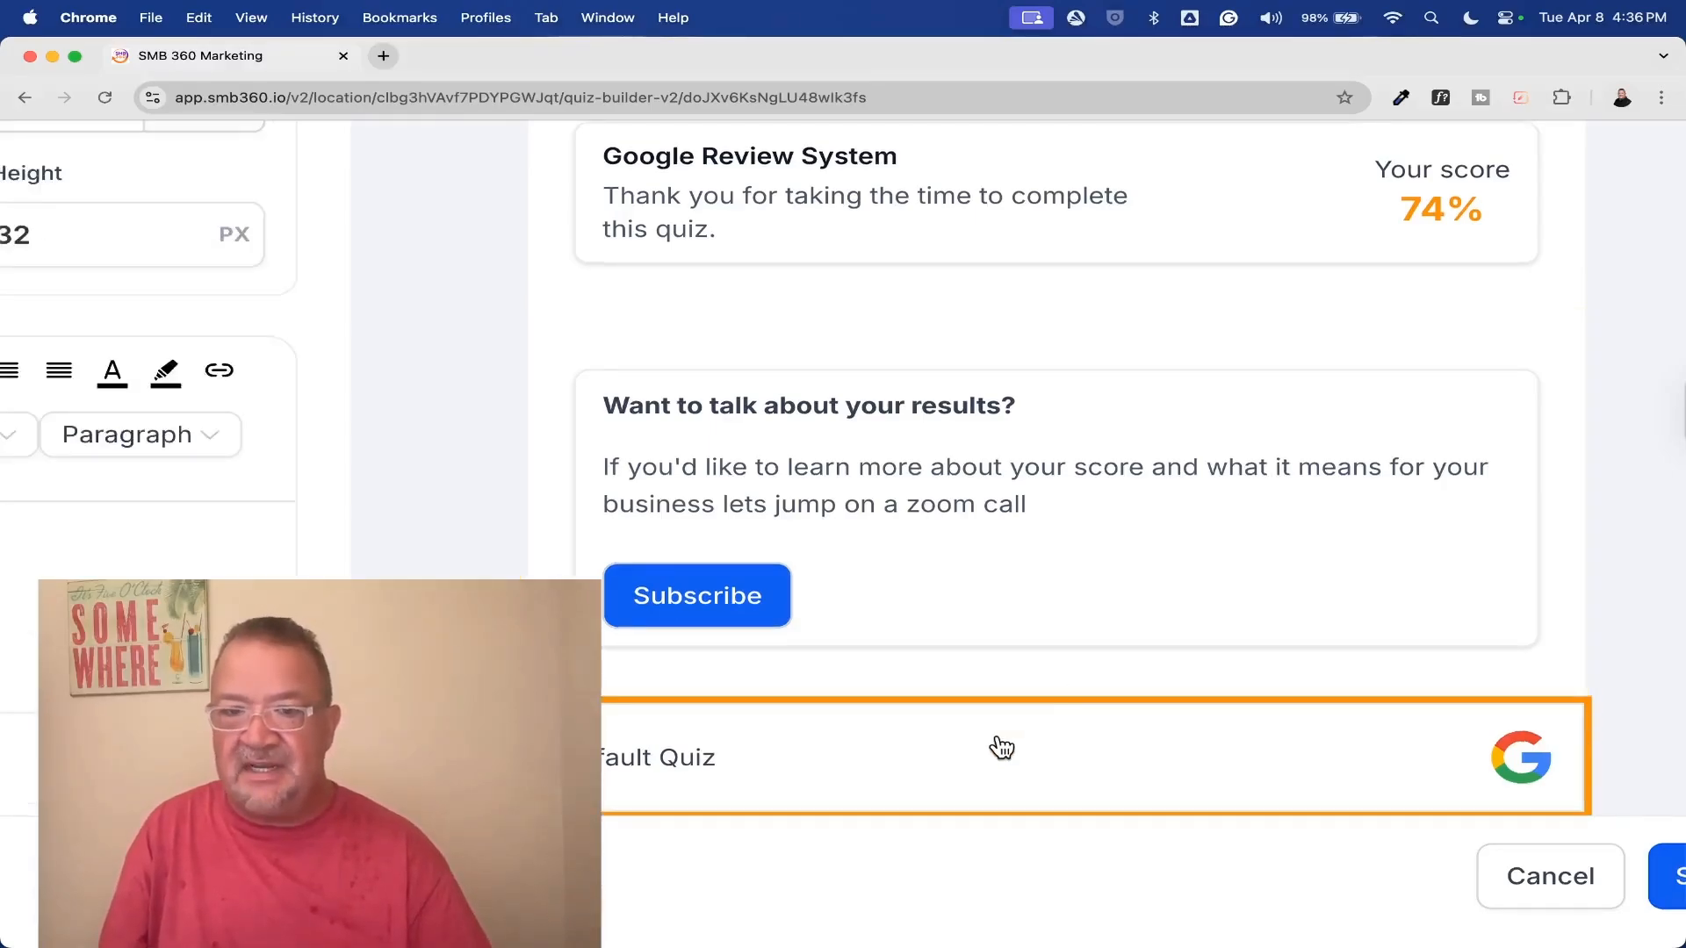
{"action": "scroll", "coordinate": [1002, 747], "scroll_direction": "down", "scroll_amount": 5}
{"action": "scroll", "coordinate": [1002, 747], "scroll_direction": "up", "scroll_amount": 3}
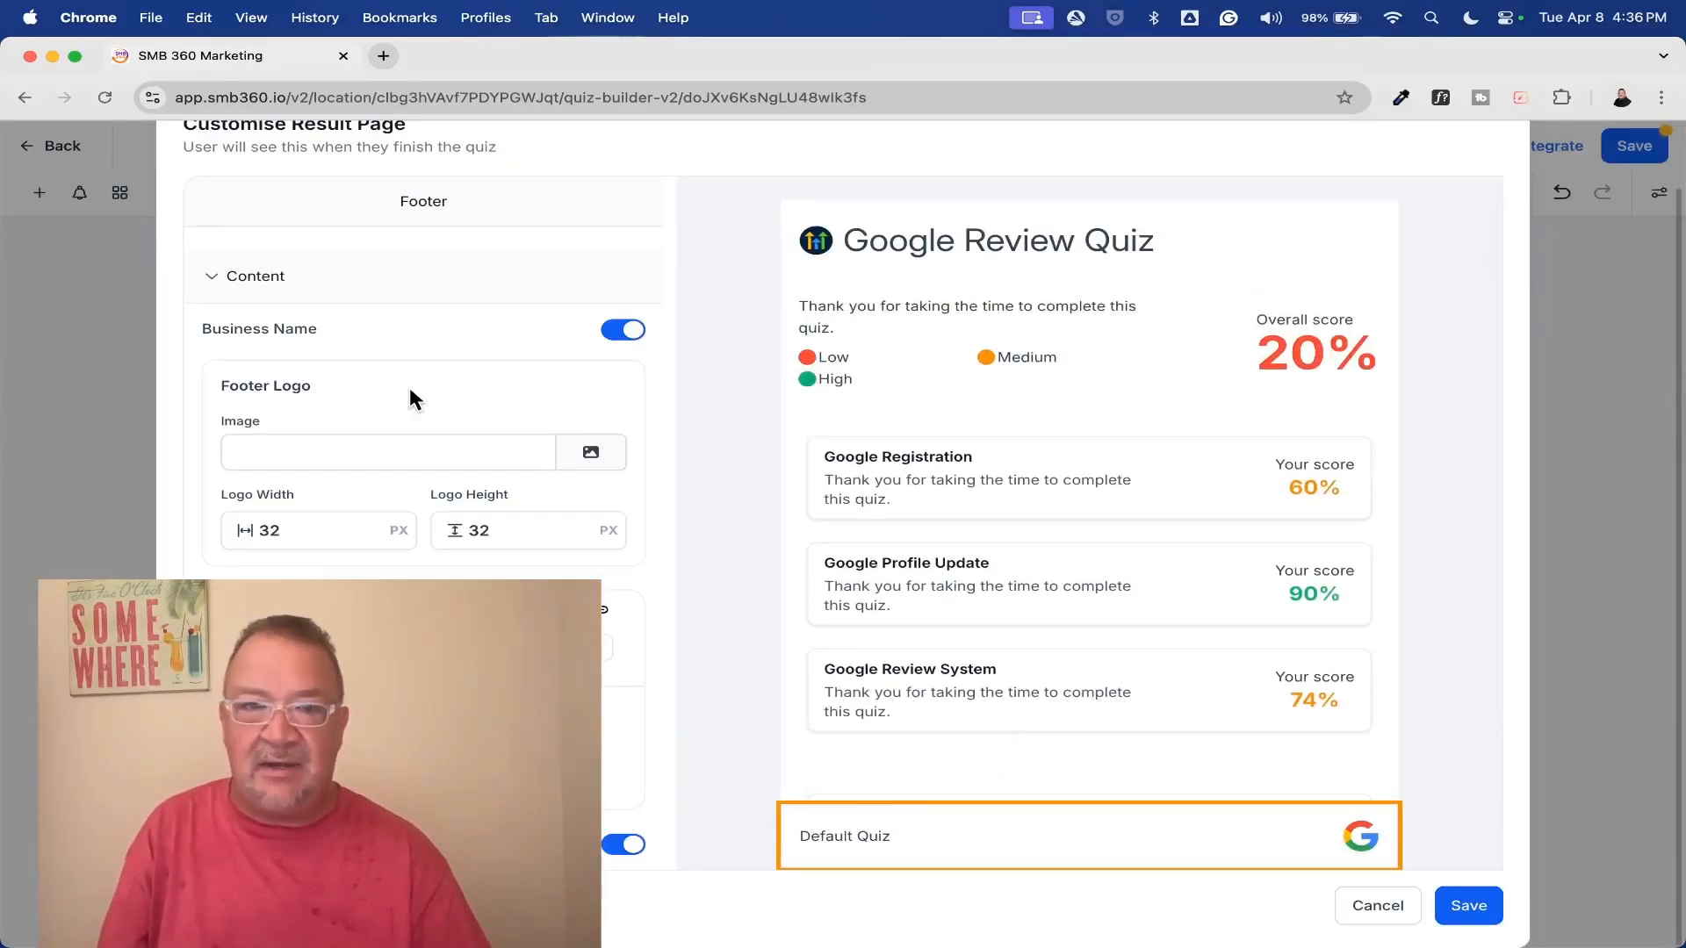
{"action": "left_click", "coordinate": [1006, 242]}
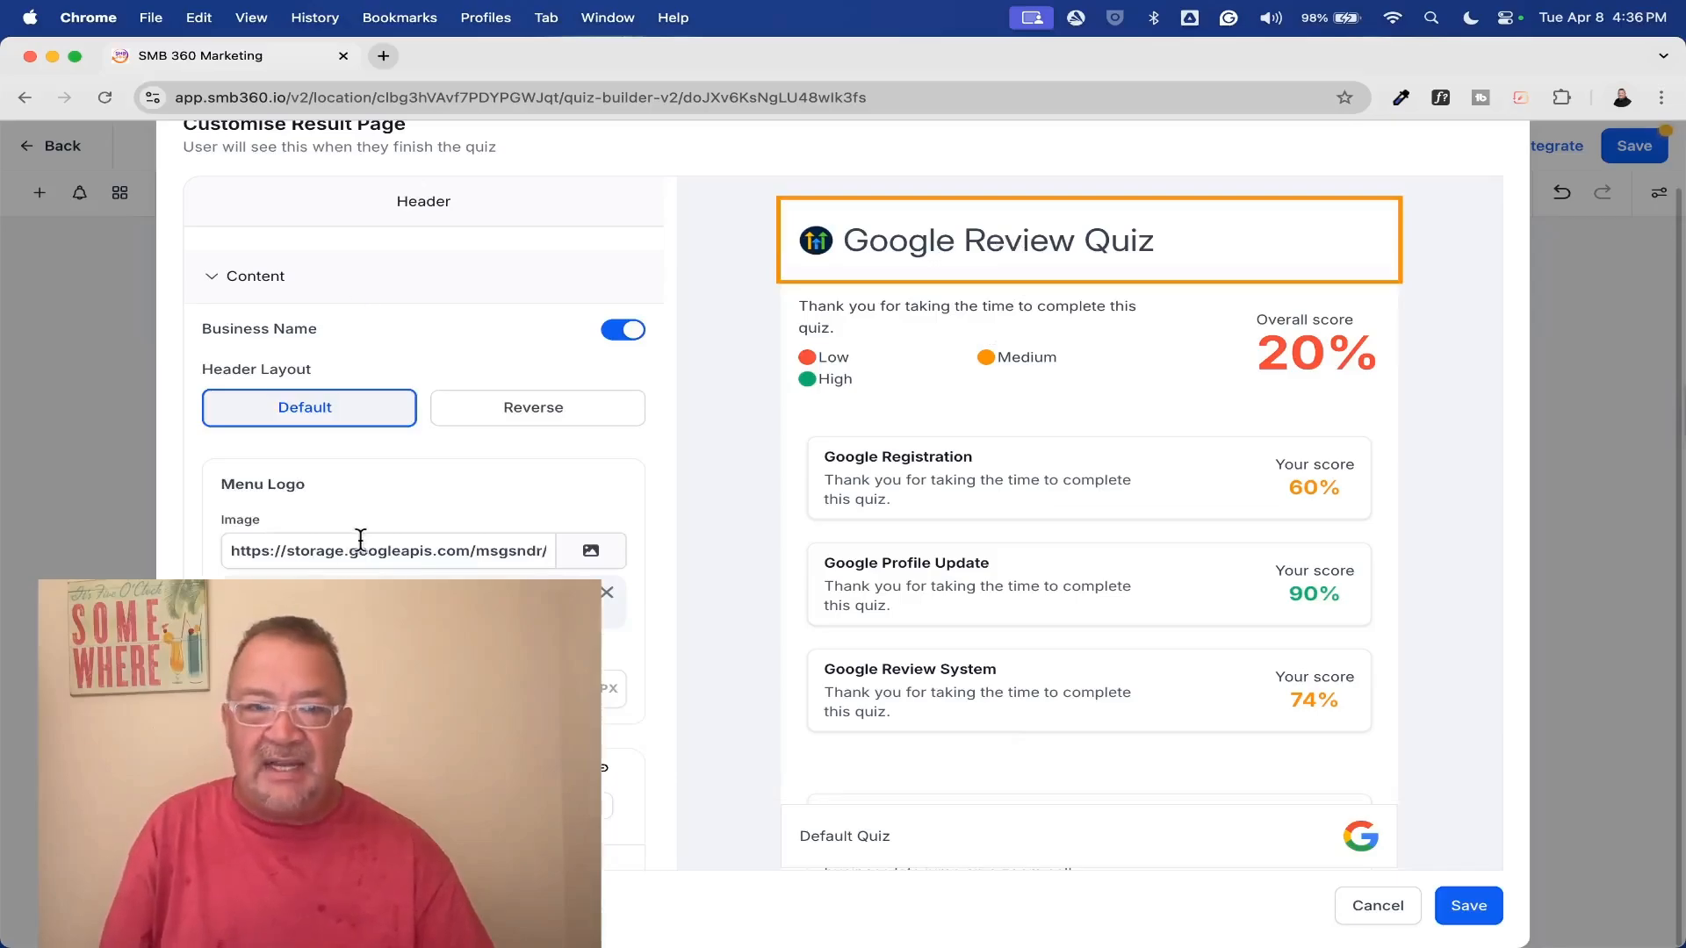
View the media storage available for the header logo, return without choosing a file, and review the logo image and size settings
{"action": "left_click", "coordinate": [591, 550]}
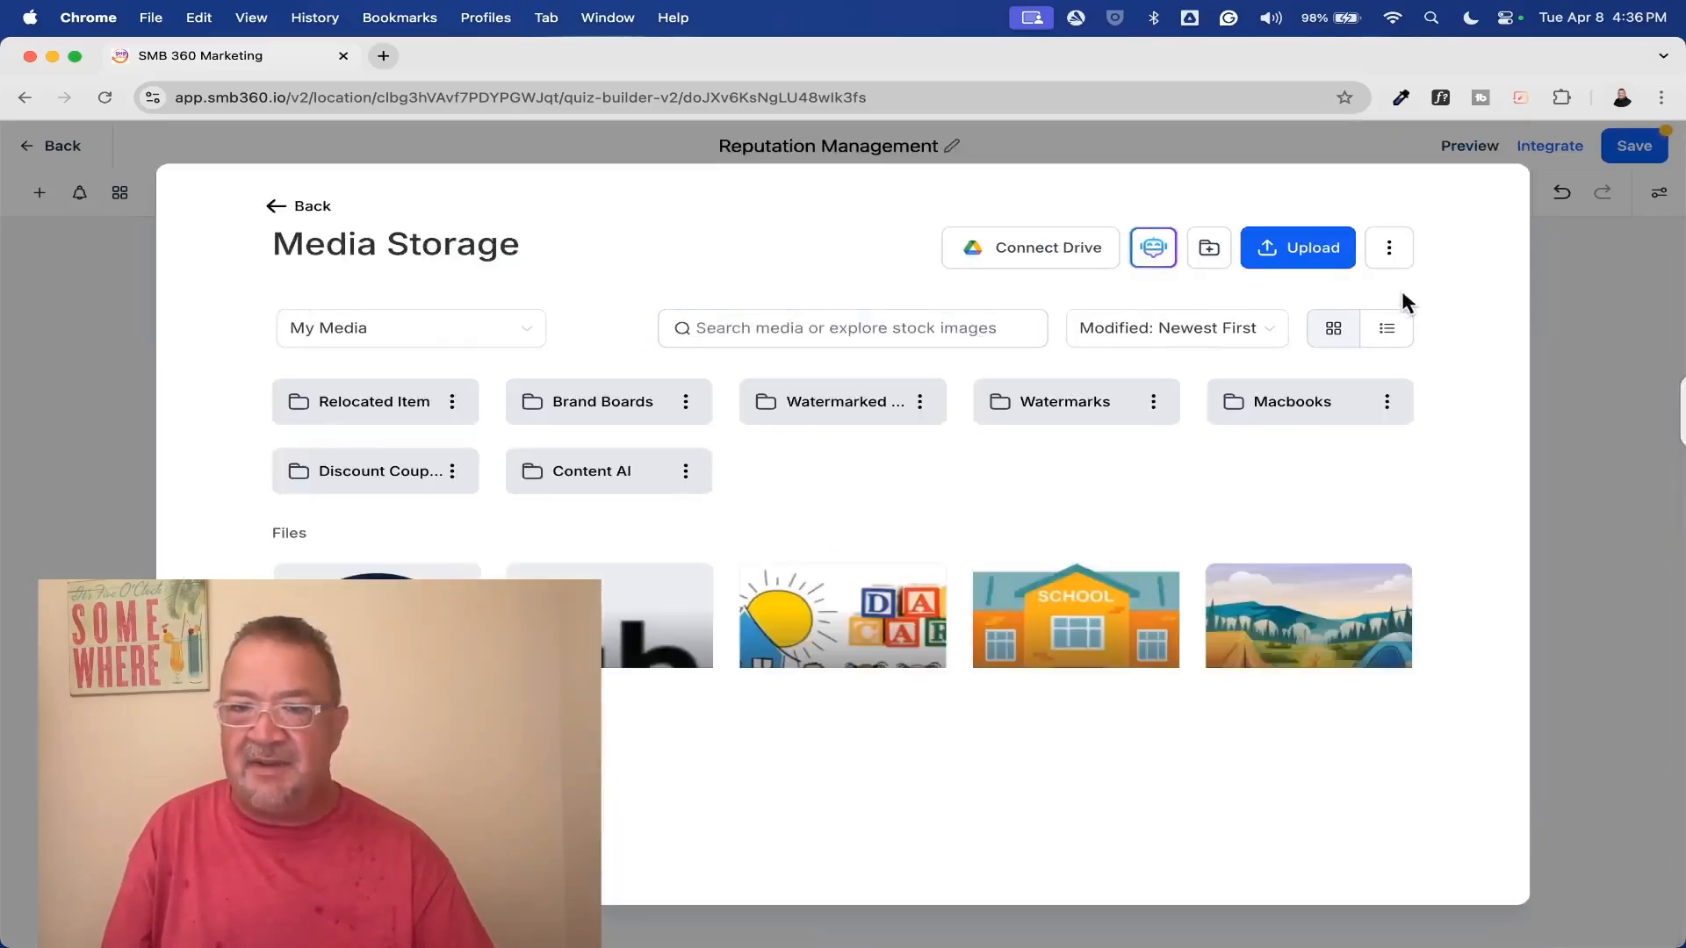
{"action": "left_click", "coordinate": [309, 206]}
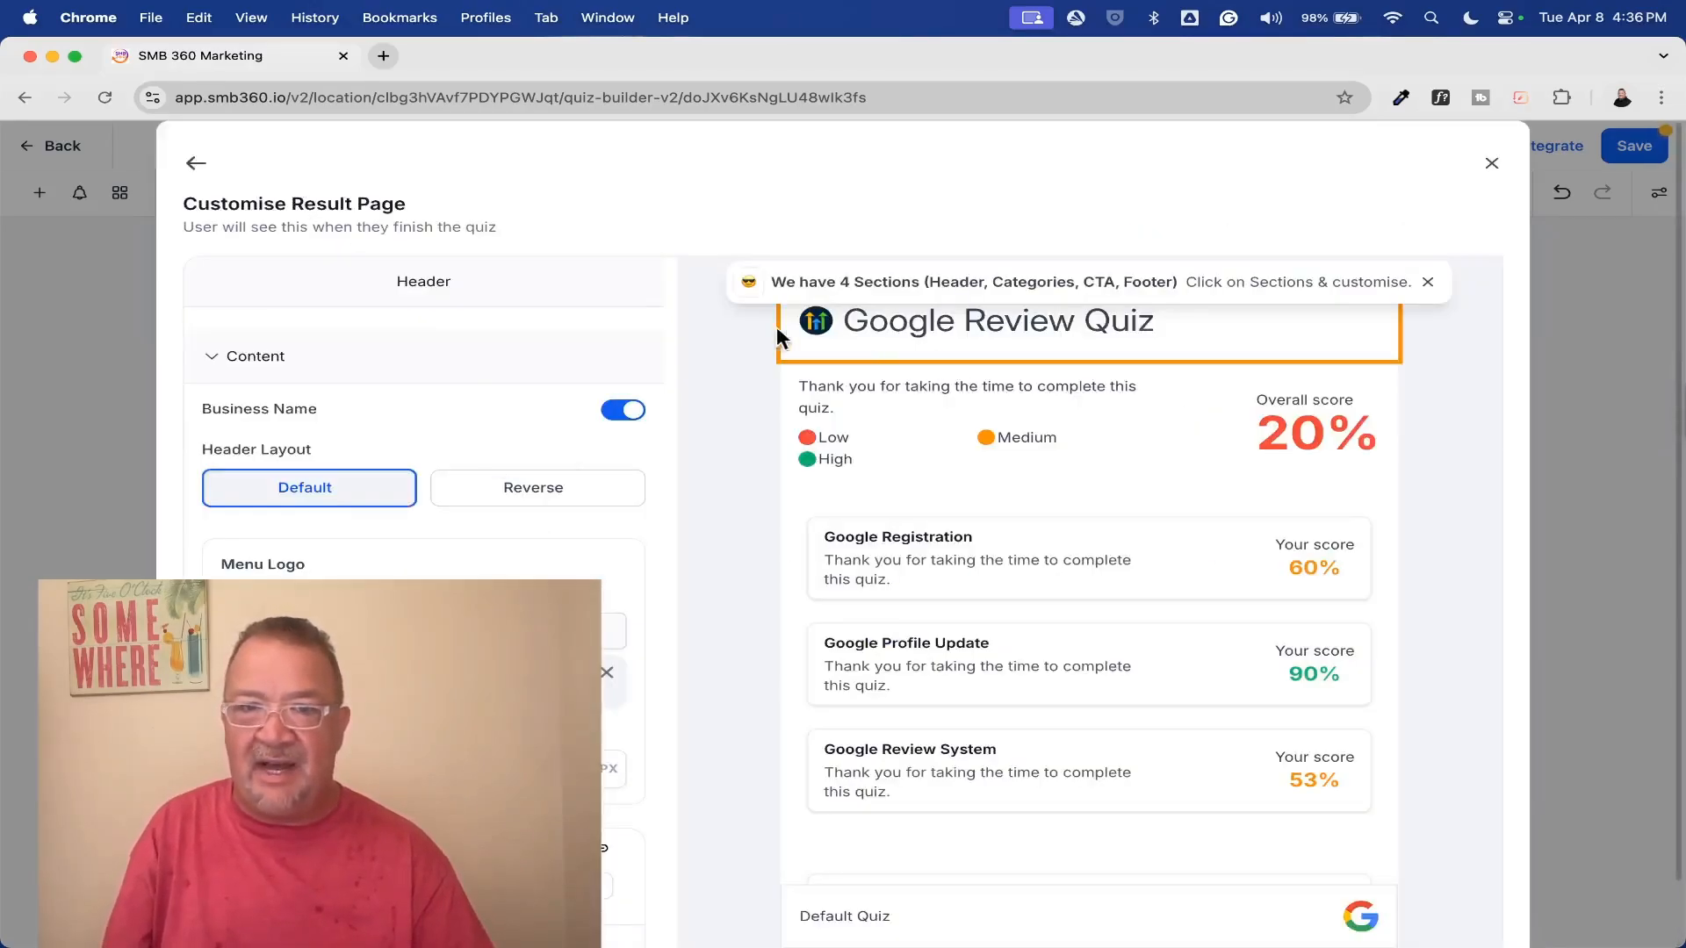
{"action": "scroll", "coordinate": [514, 479], "scroll_direction": "down", "scroll_amount": 5}
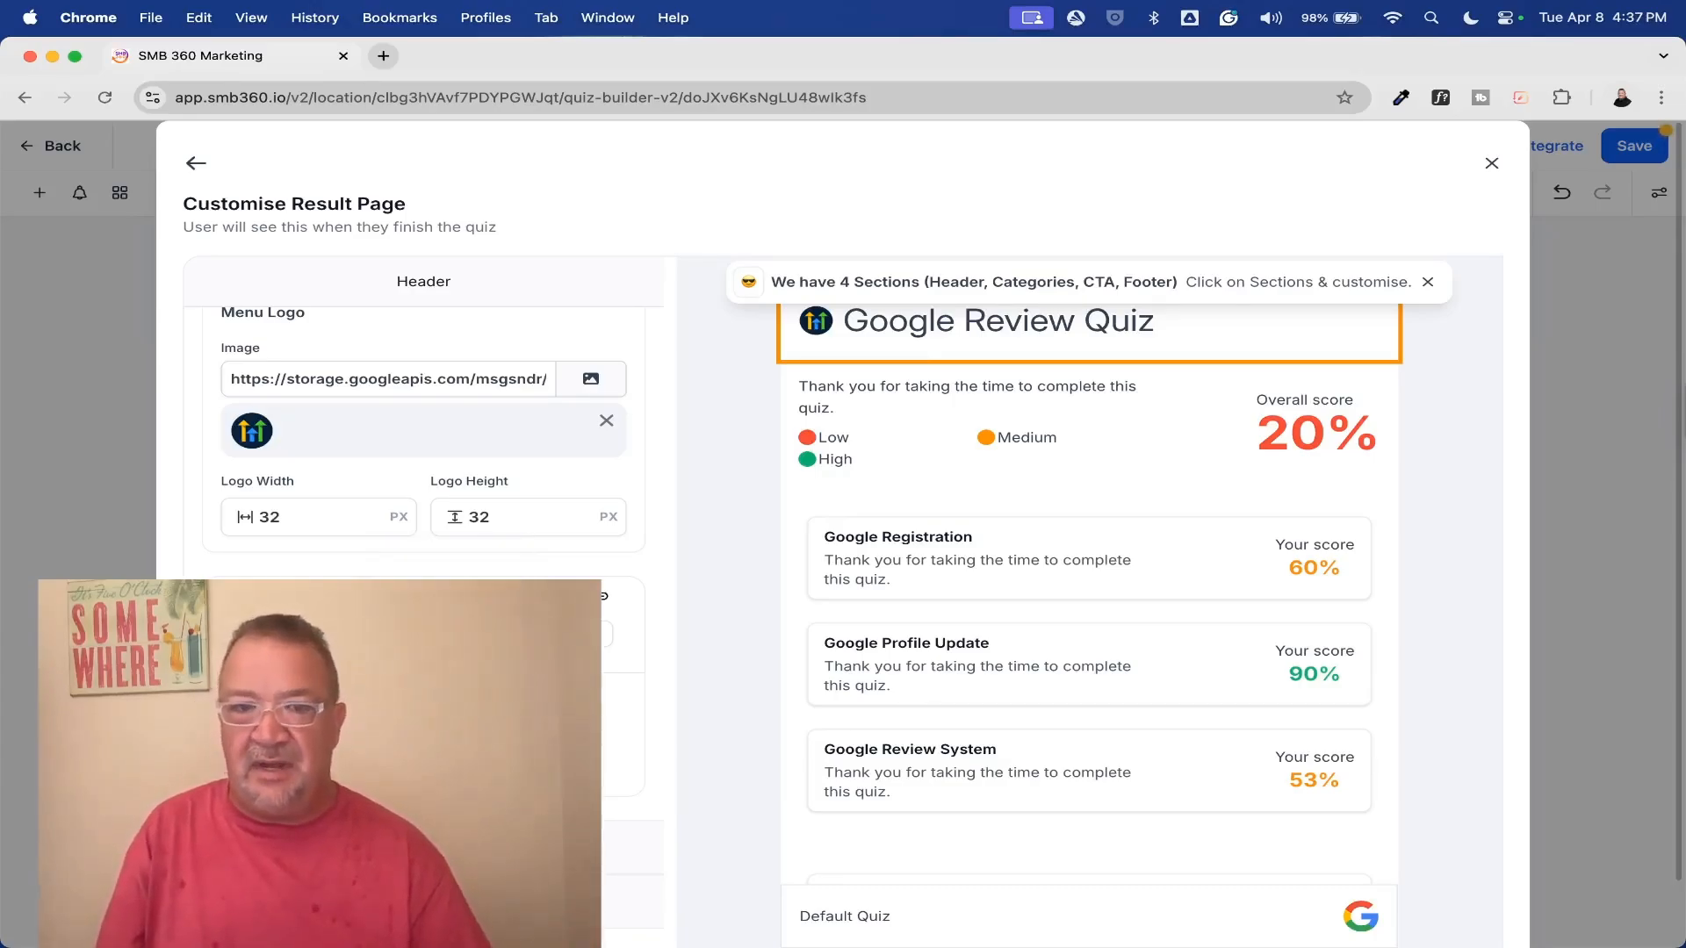
Examine the overall score section's score tiers and the dynamic content message for the Low tier
{"action": "left_click", "coordinate": [1071, 430]}
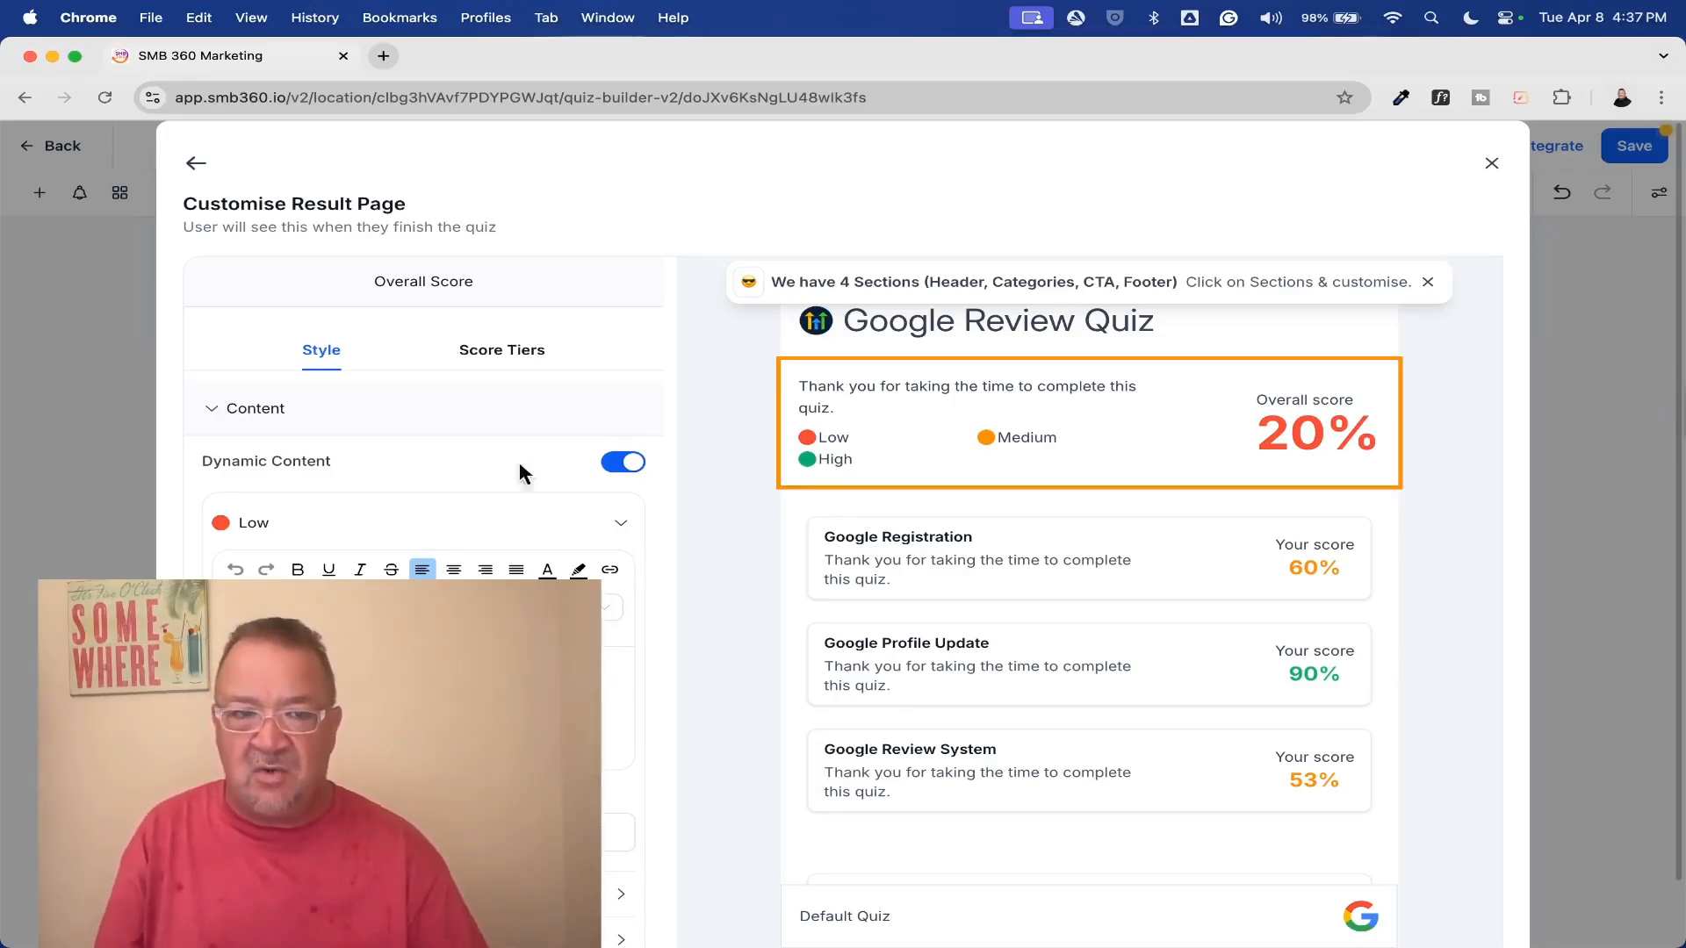
{"action": "left_click", "coordinate": [503, 353]}
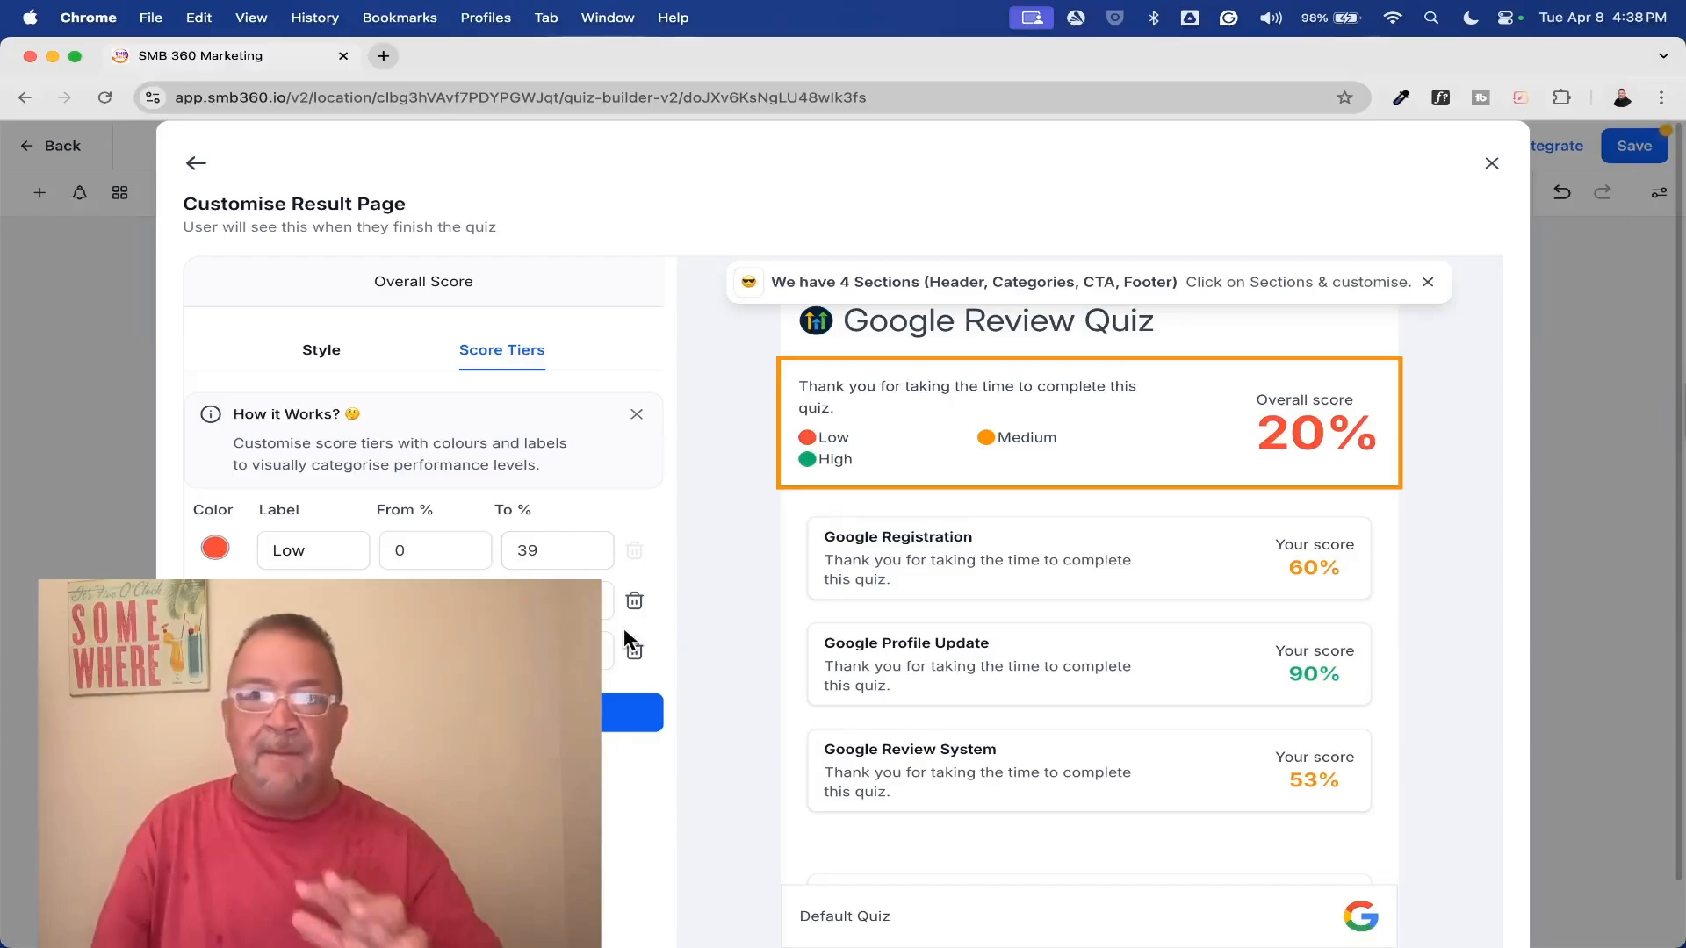
{"action": "left_click", "coordinate": [323, 351]}
{"action": "scroll", "coordinate": [391, 553], "scroll_direction": "down", "scroll_amount": 3}
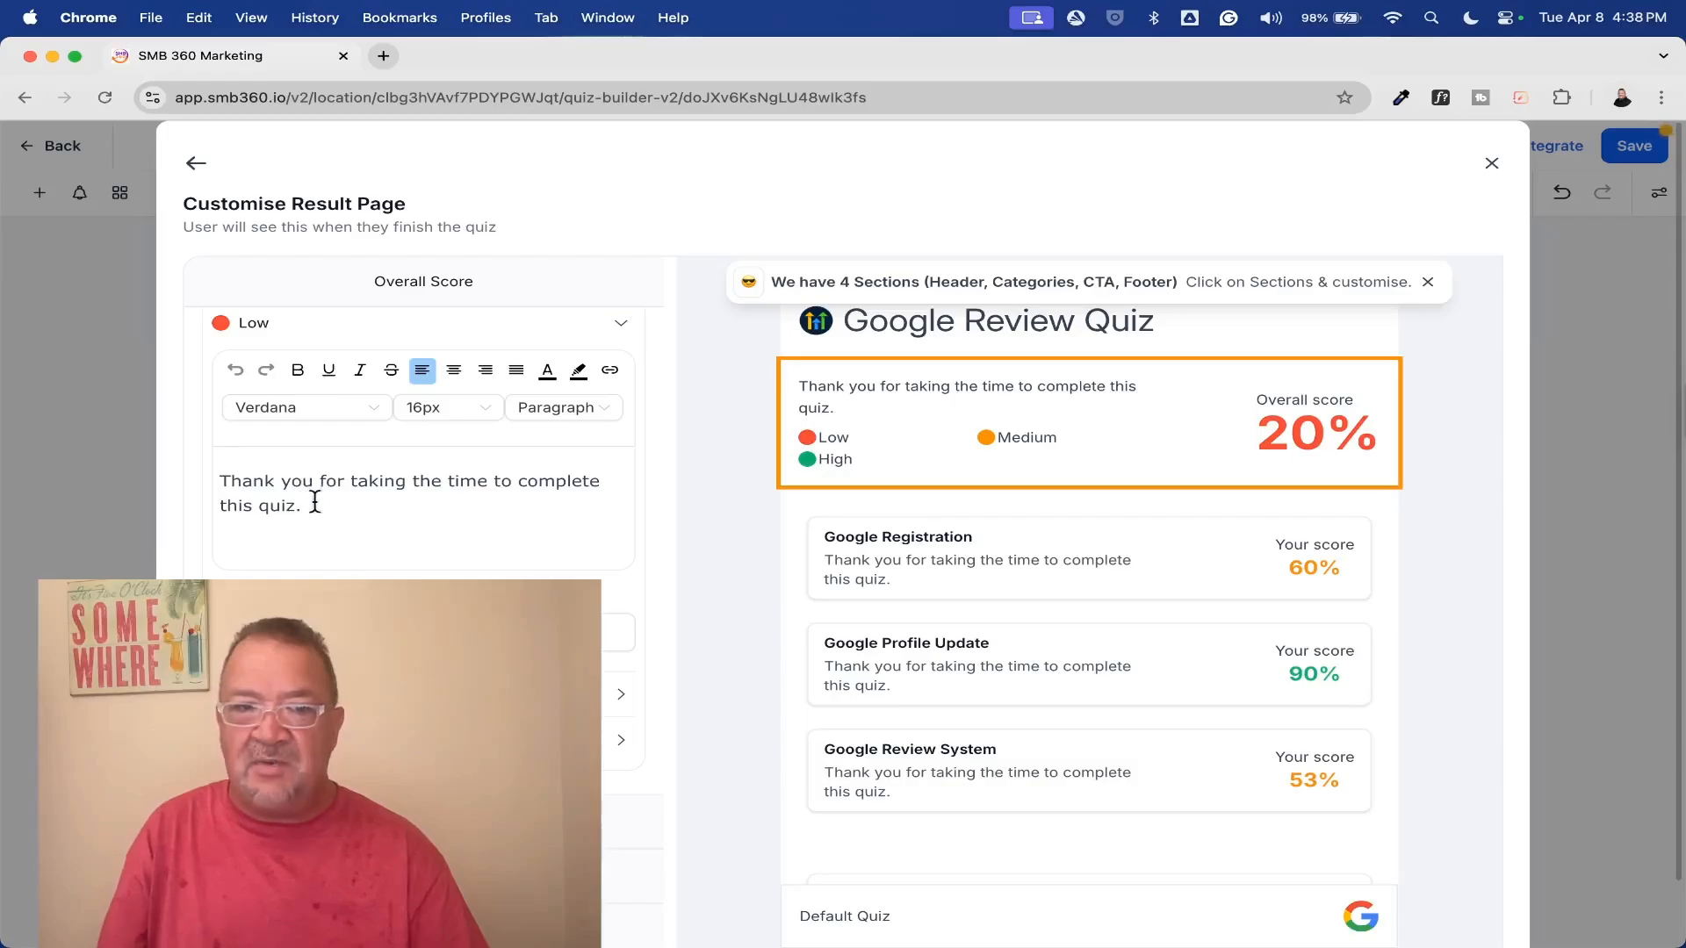
{"action": "left_click_drag", "start_coordinate": [325, 513], "coordinate": [220, 478]}
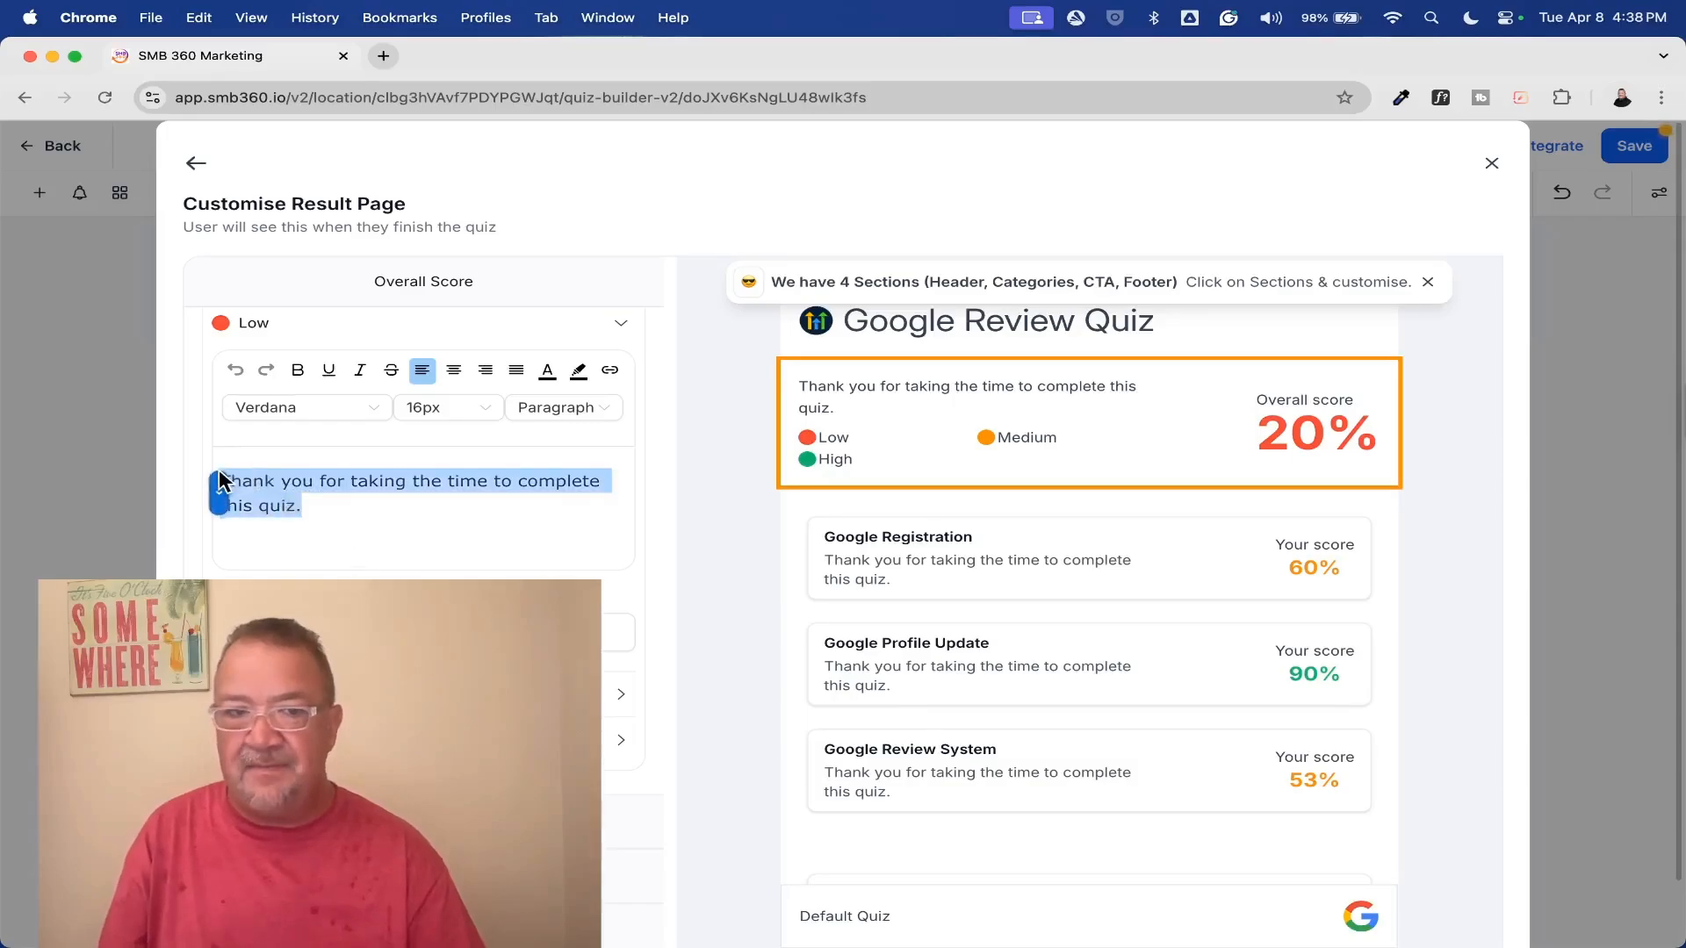
{"action": "left_click", "coordinate": [387, 525]}
{"action": "scroll", "coordinate": [391, 562], "scroll_direction": "down", "scroll_amount": 1}
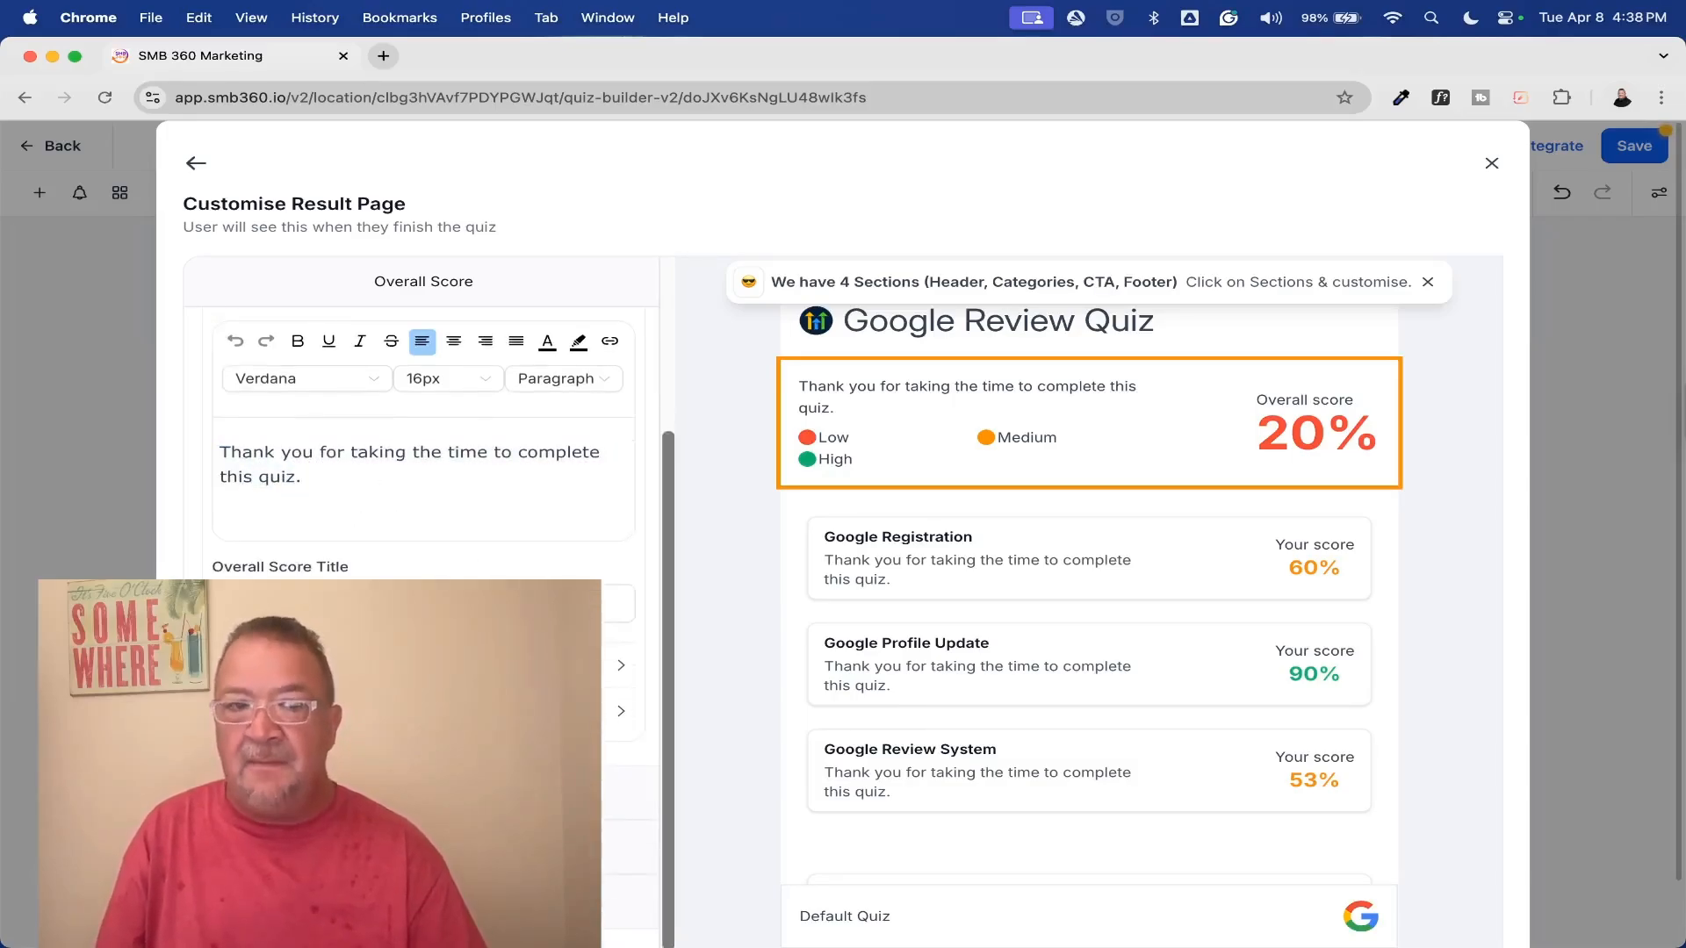
In the overall score's Score Settings, try switching Show Overall Score and the option below it off and back on
{"action": "scroll", "coordinate": [392, 562], "scroll_direction": "down", "scroll_amount": 3}
{"action": "left_click", "coordinate": [391, 712]}
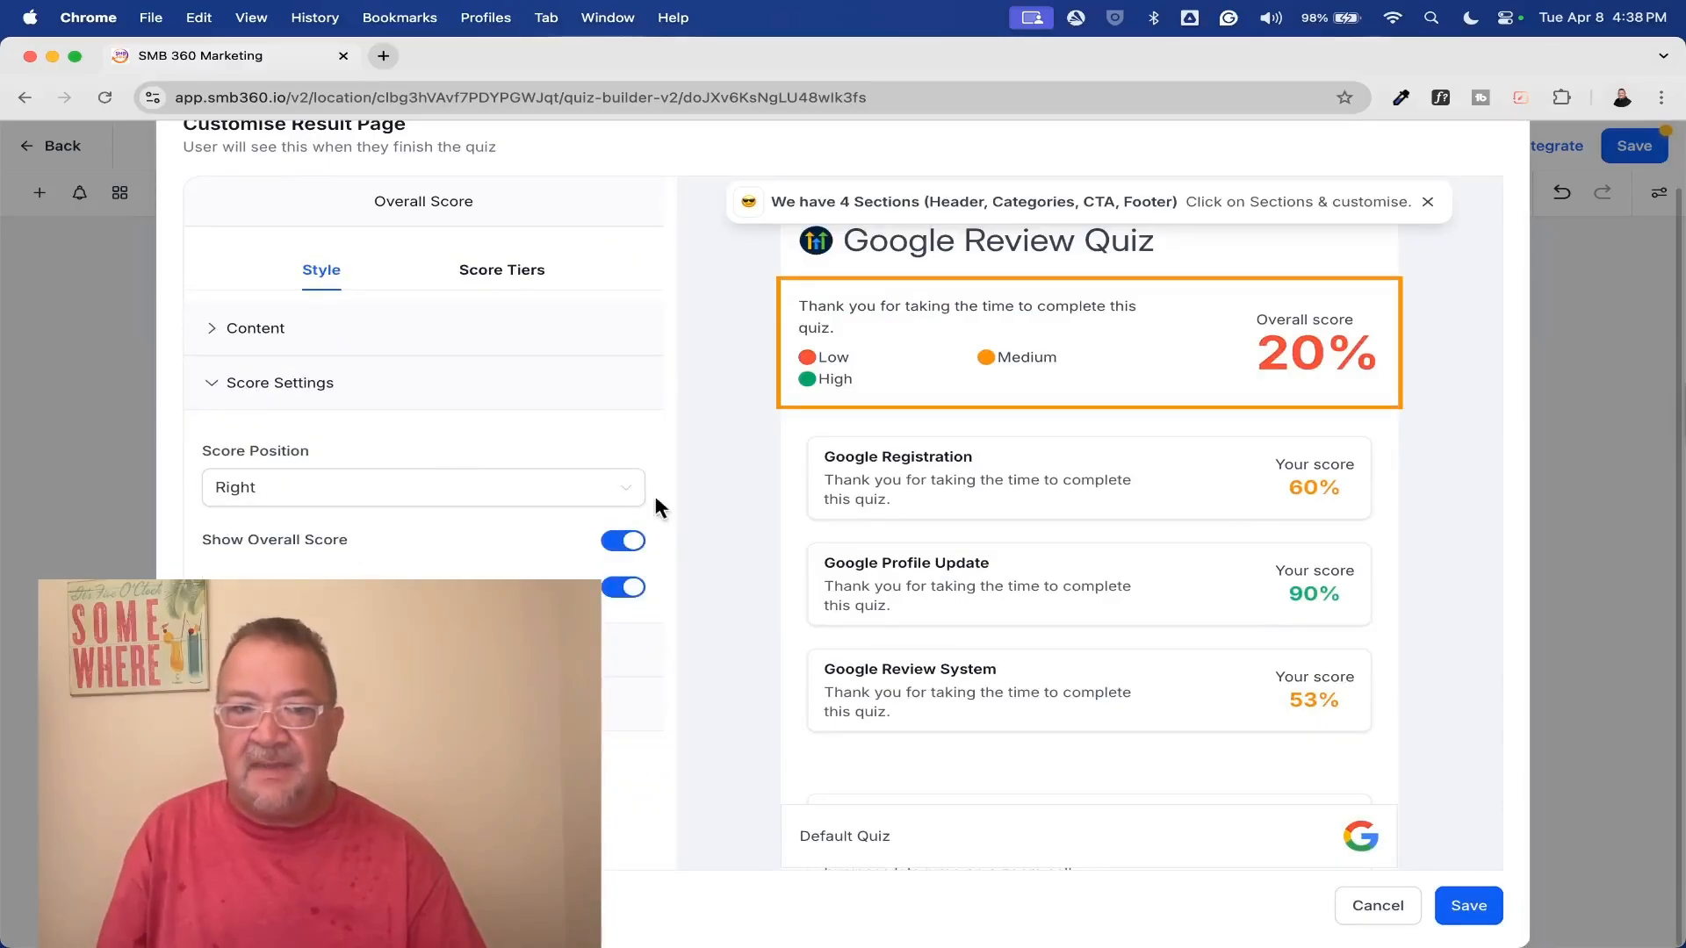
{"action": "left_click", "coordinate": [625, 542]}
{"action": "left_click", "coordinate": [625, 542]}
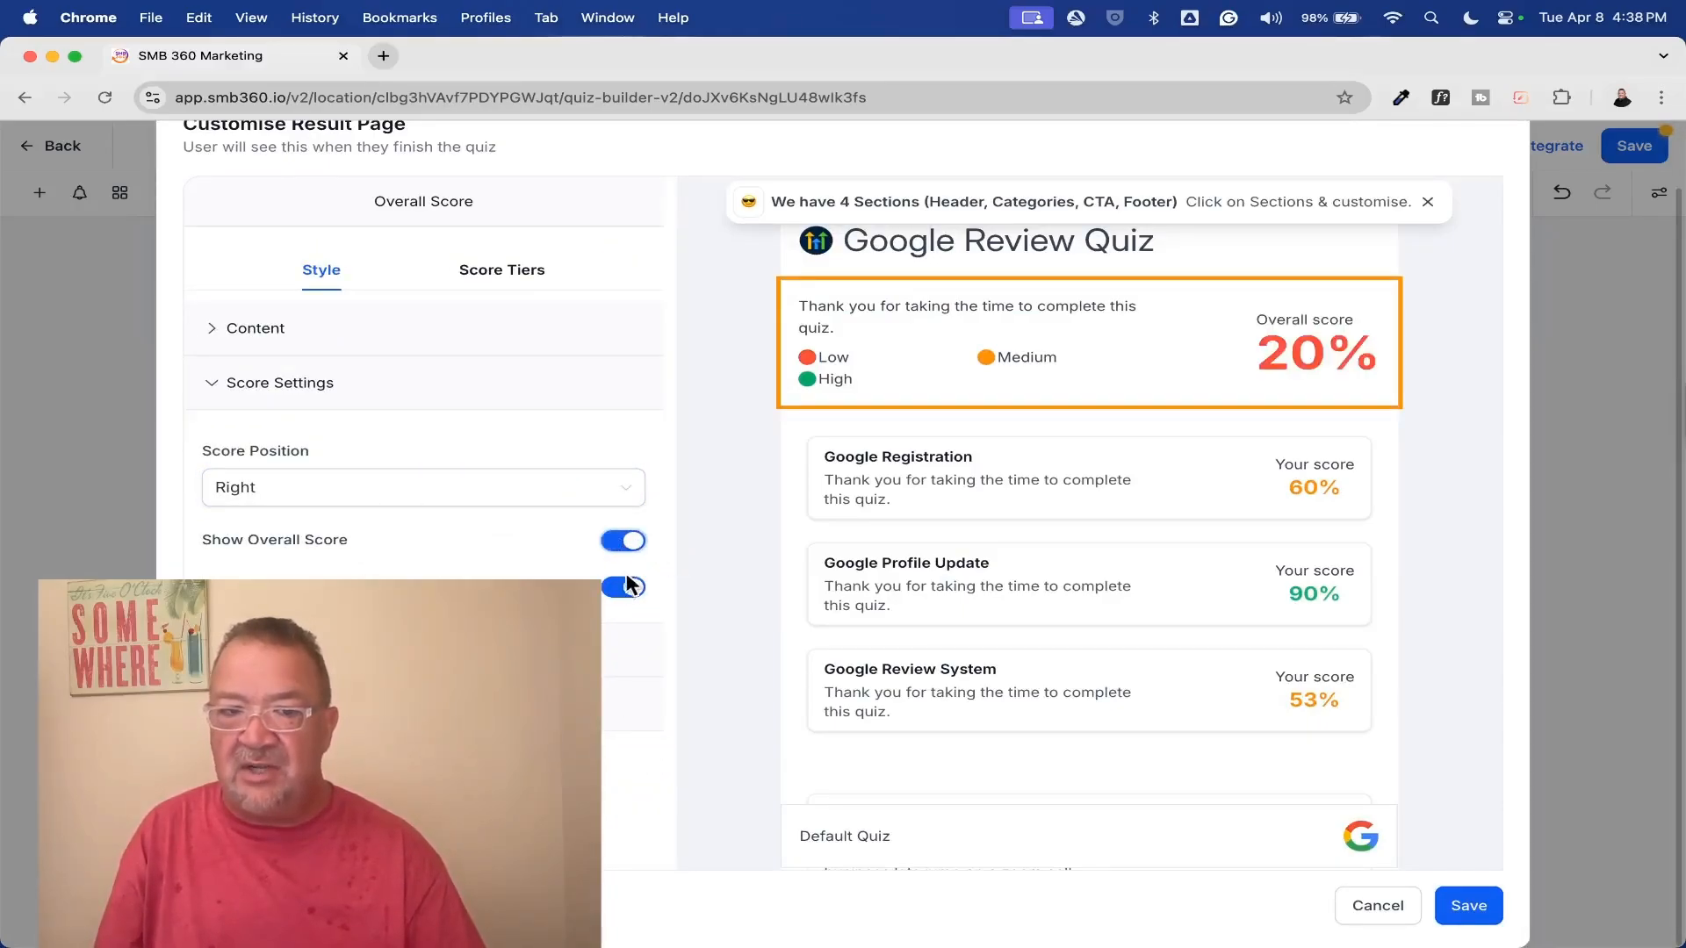
{"action": "left_click", "coordinate": [627, 588]}
{"action": "left_click", "coordinate": [627, 589]}
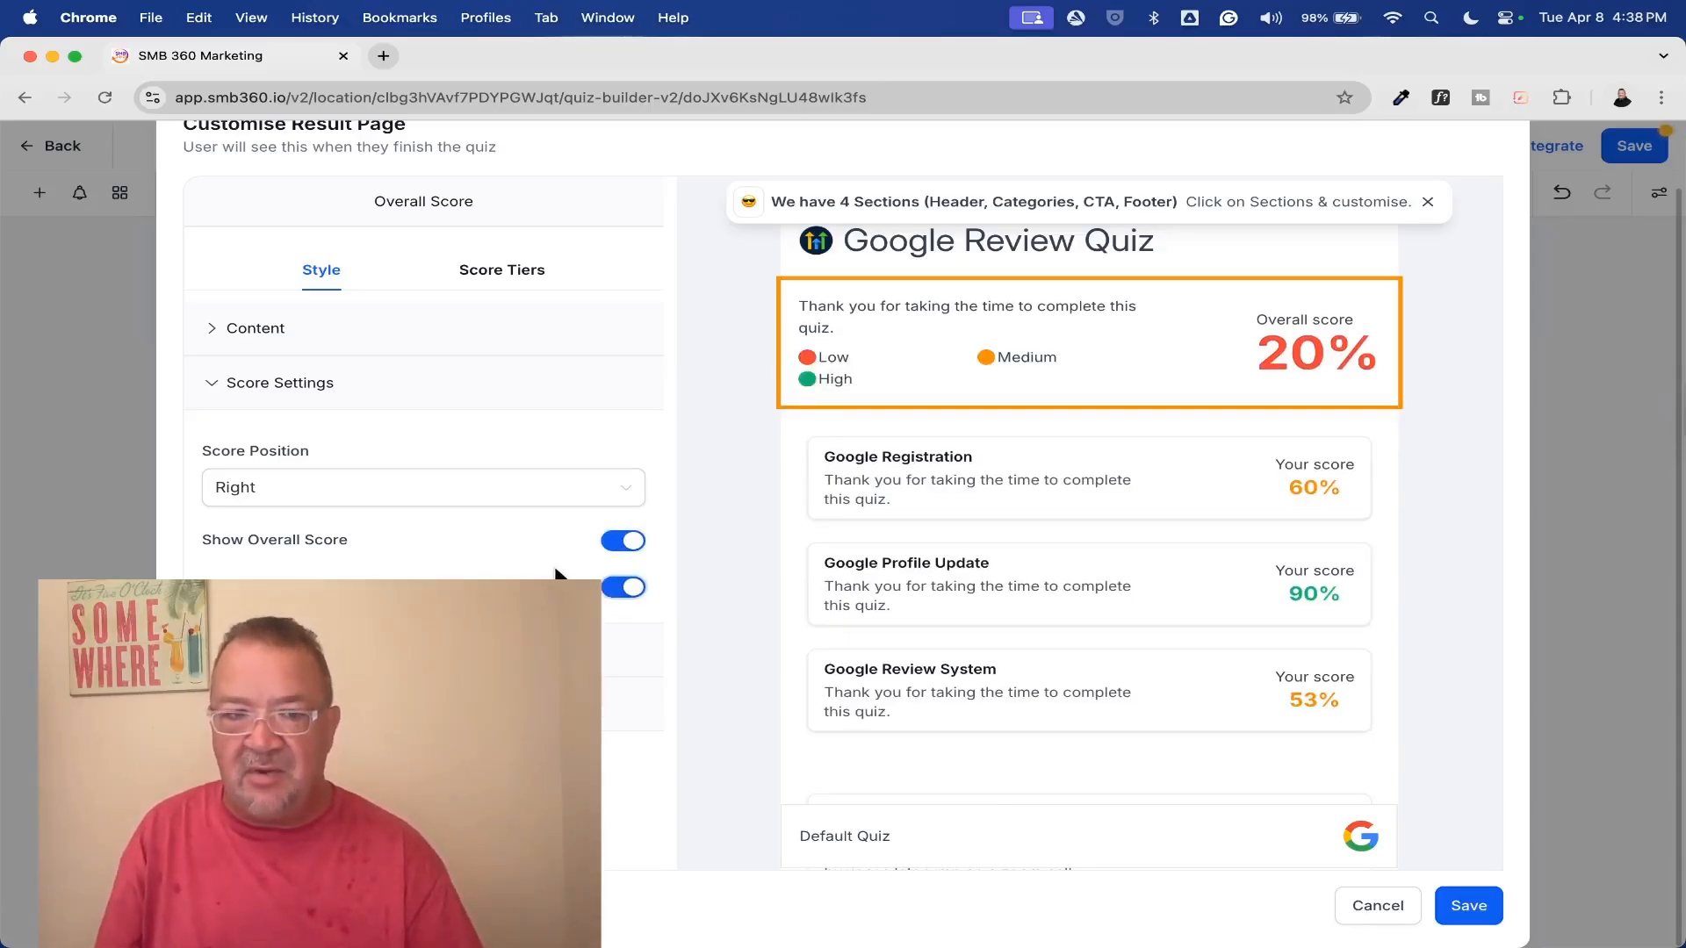
Try the Left score position for the overall score and restore it to Right
{"action": "left_click", "coordinate": [572, 494]}
{"action": "left_click", "coordinate": [533, 564]}
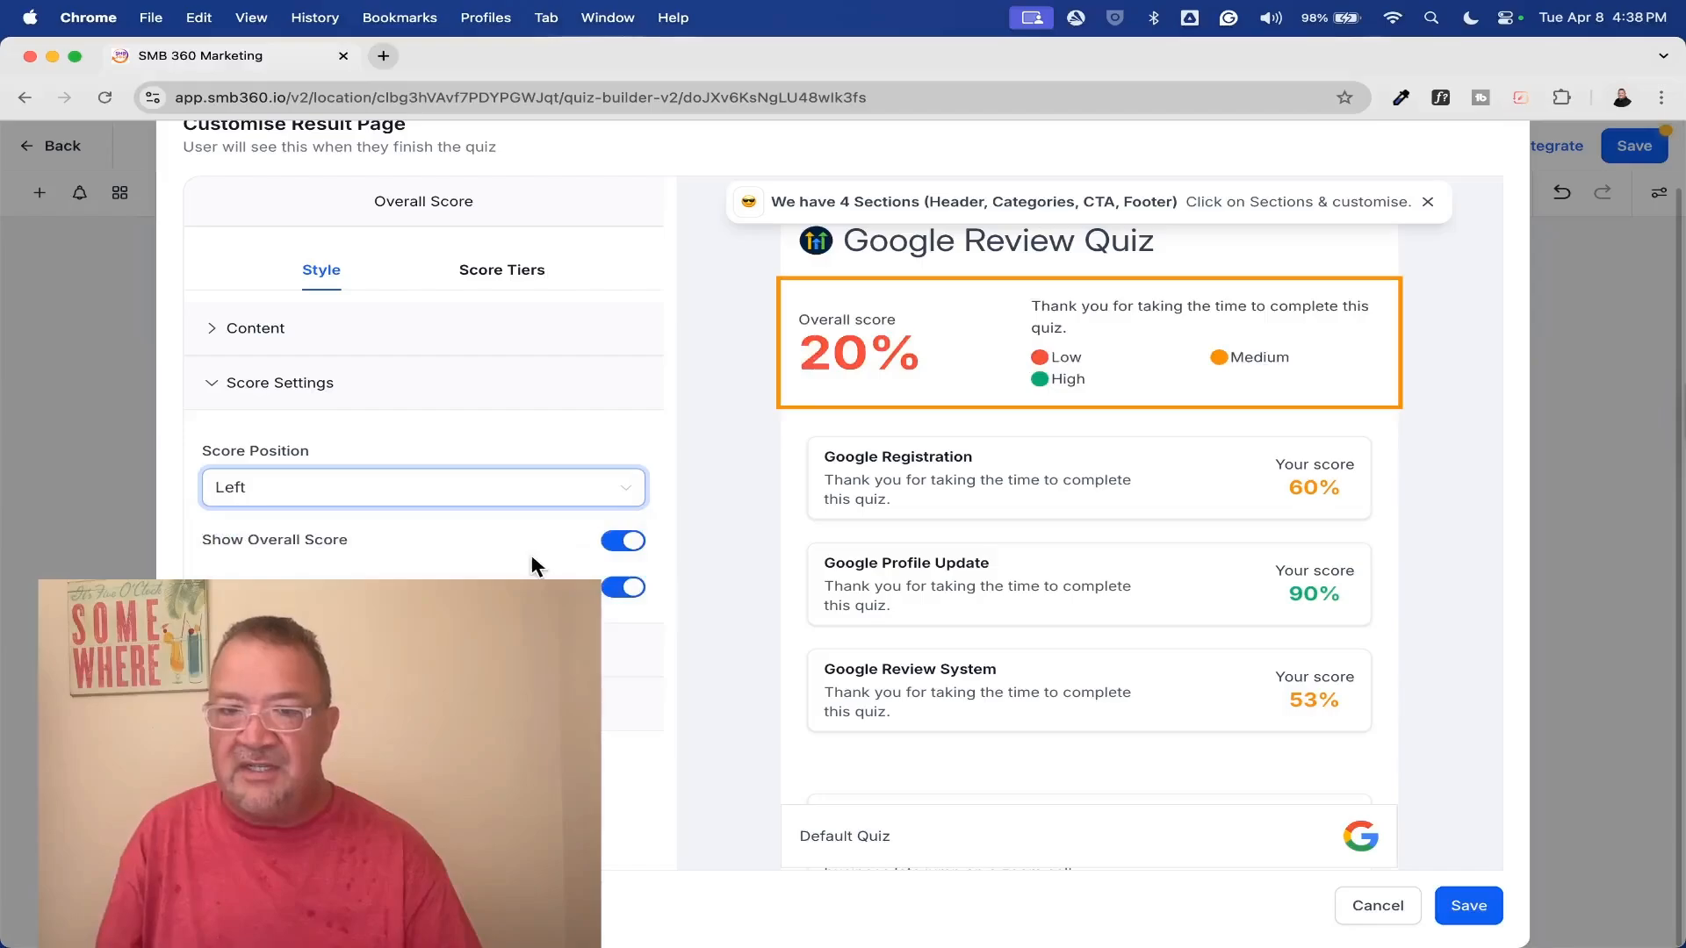
{"action": "left_click", "coordinate": [588, 487]}
{"action": "left_click", "coordinate": [583, 526]}
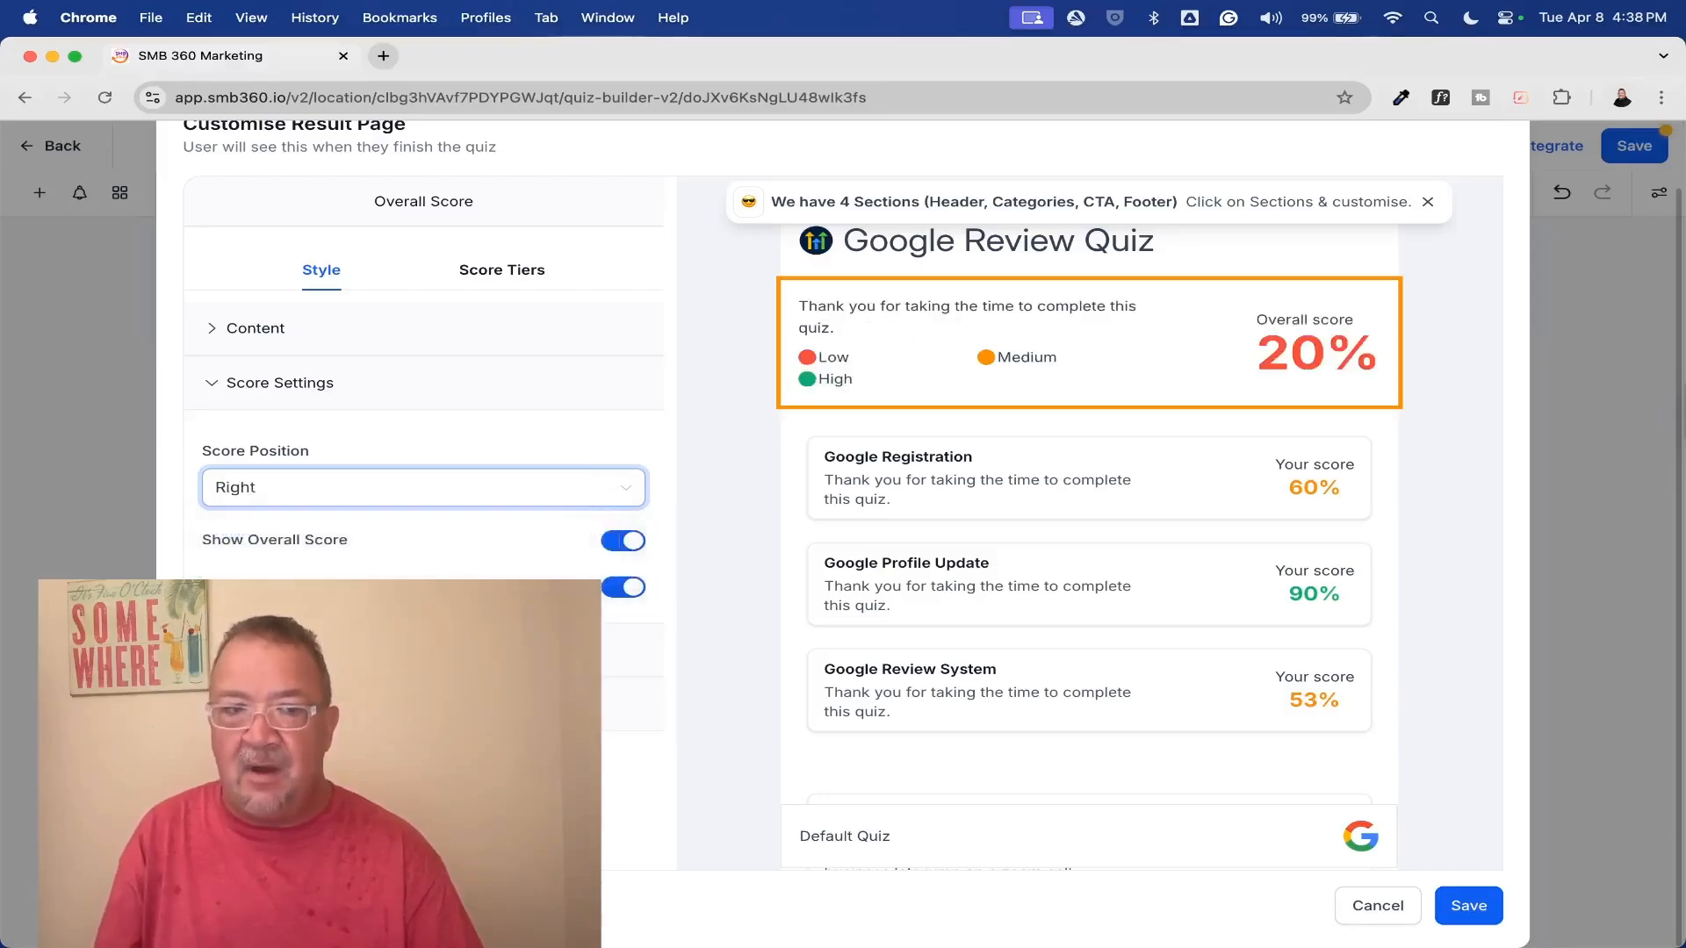
View the overall score section's margin, padding and background color settings and the category score section's dynamic content
{"action": "left_click", "coordinate": [320, 650]}
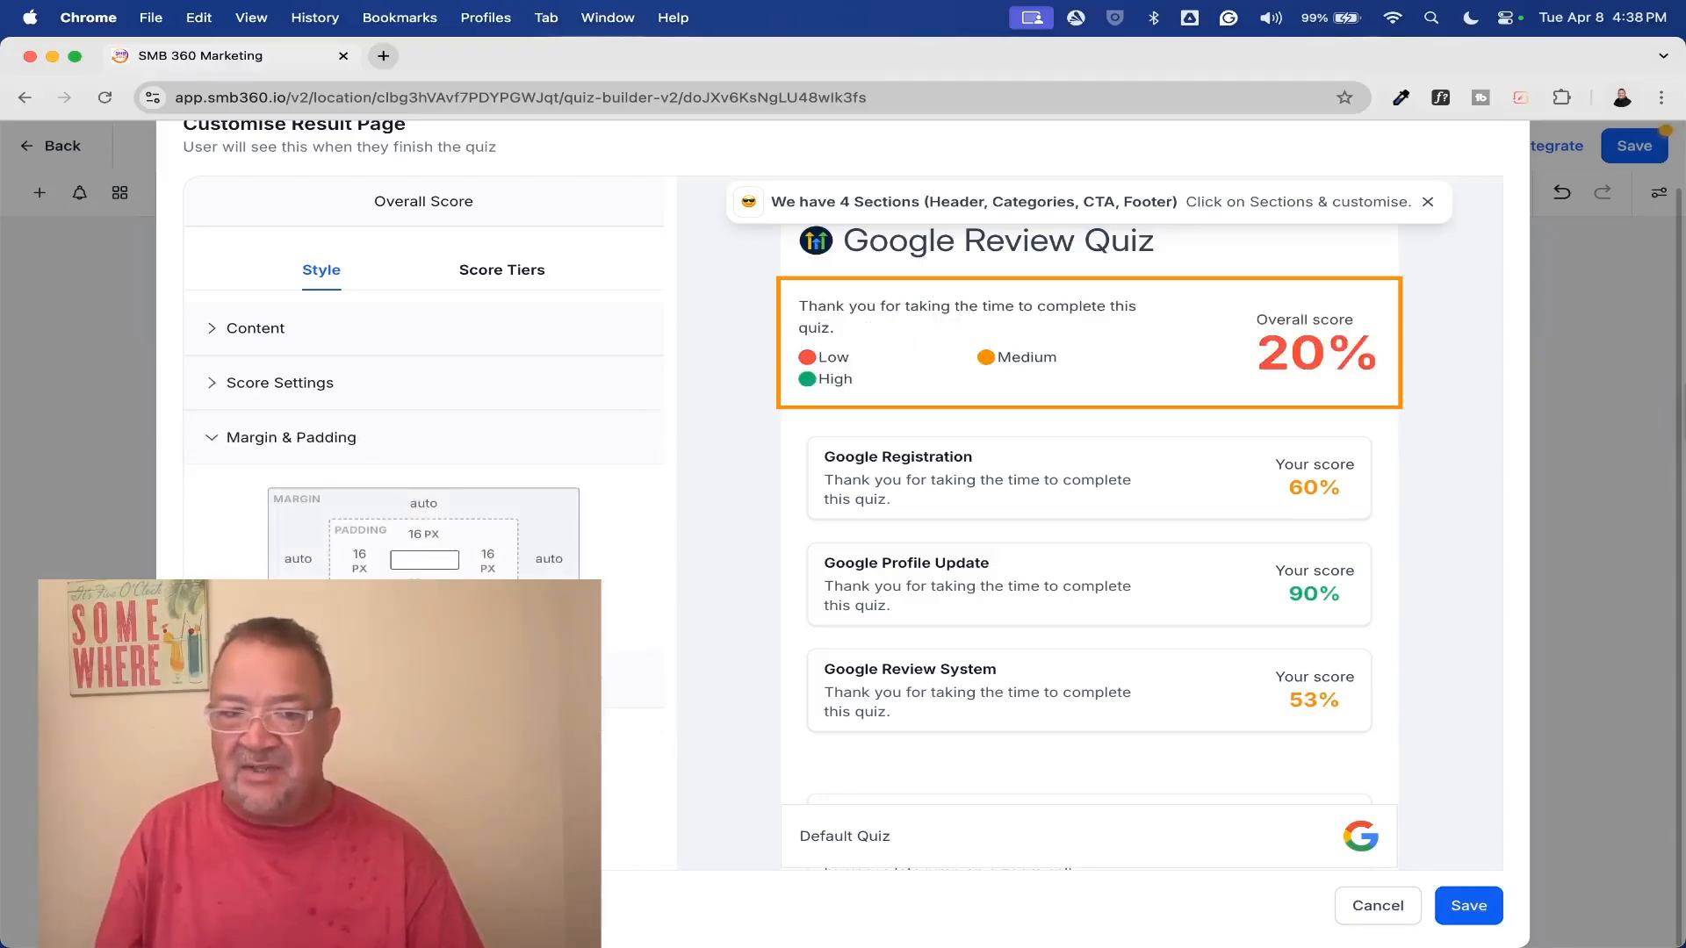
{"action": "left_click", "coordinate": [307, 679]}
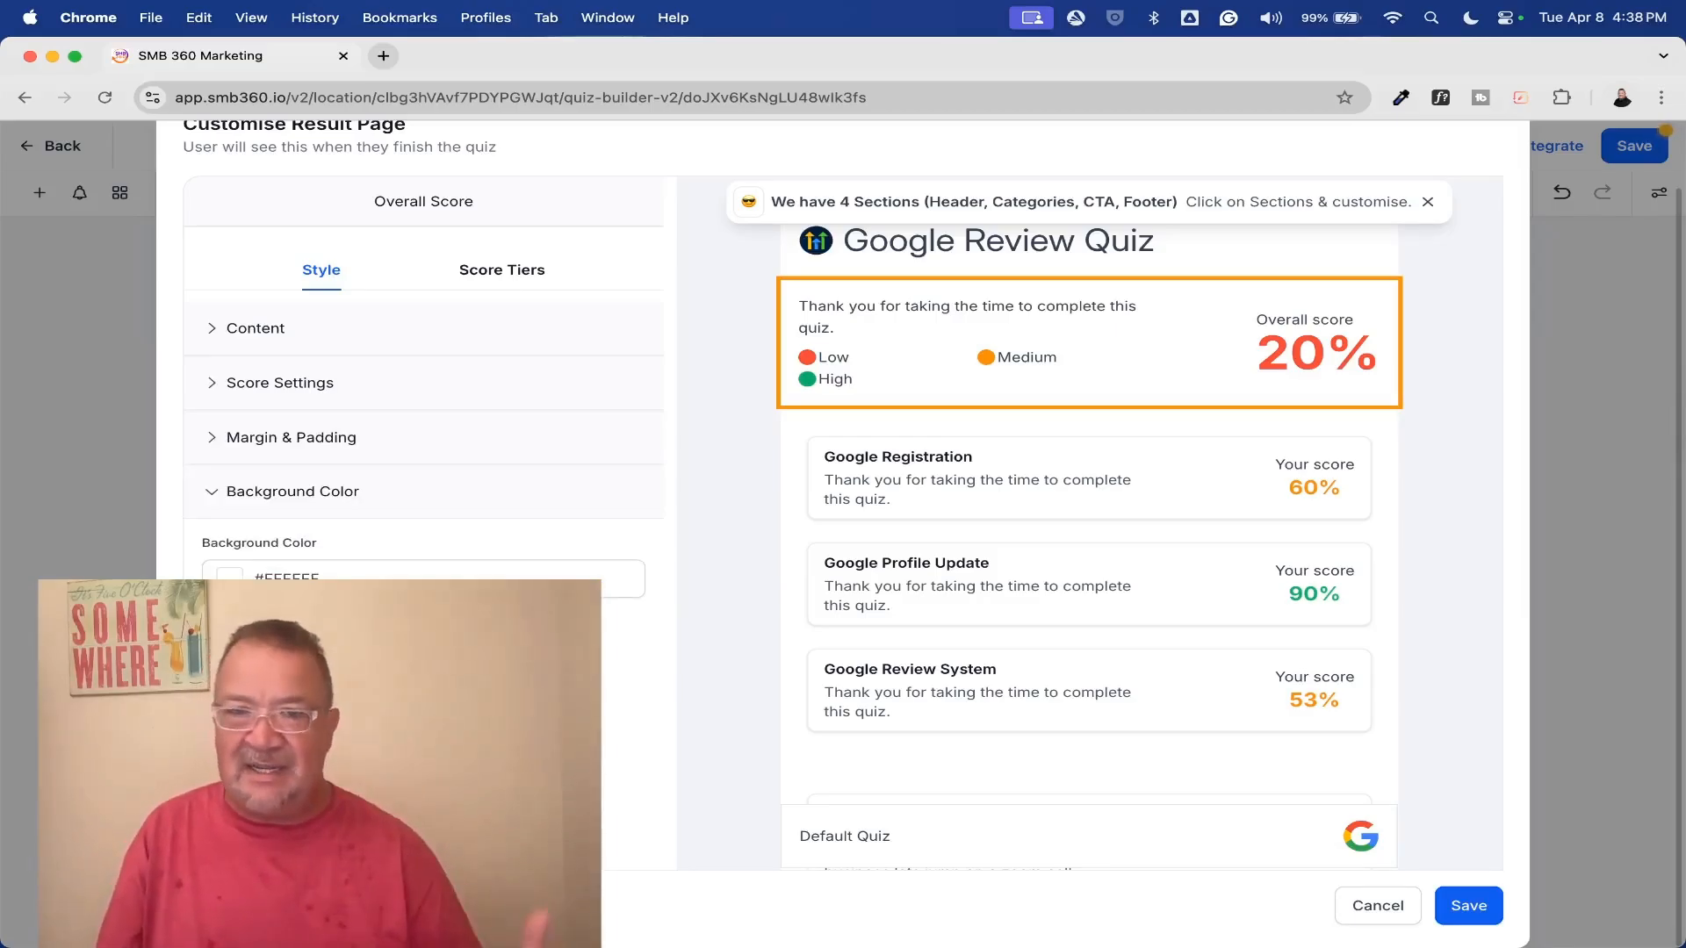
{"action": "scroll", "coordinate": [401, 492], "scroll_direction": "up", "scroll_amount": 2}
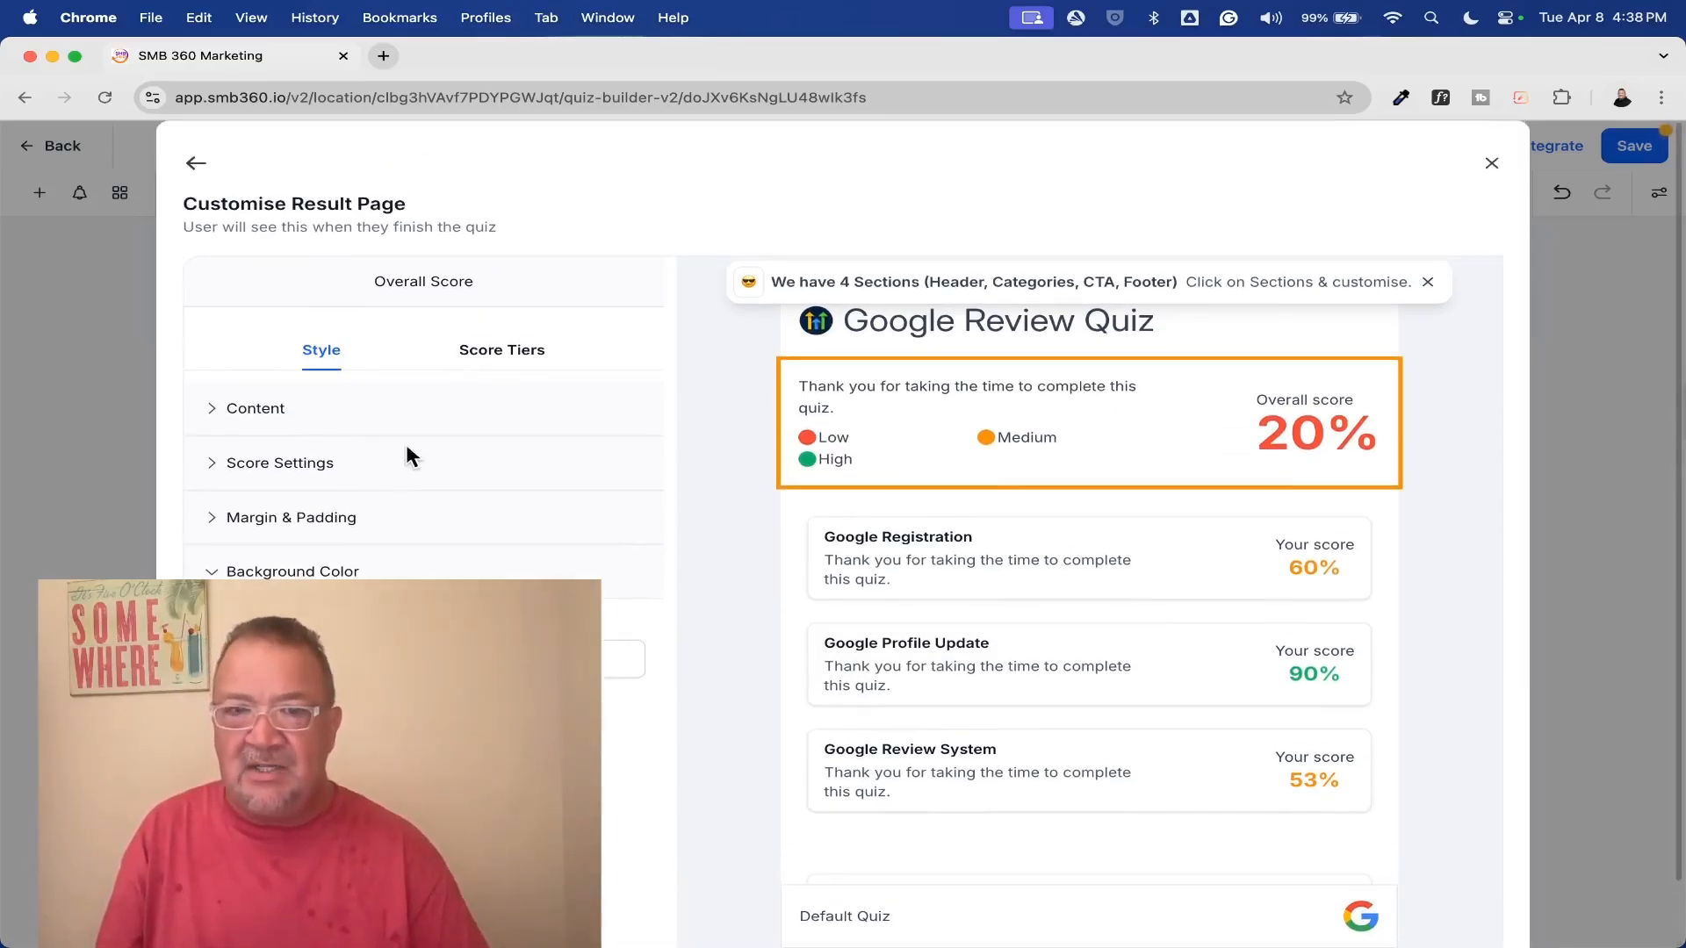
{"action": "left_click", "coordinate": [1011, 604]}
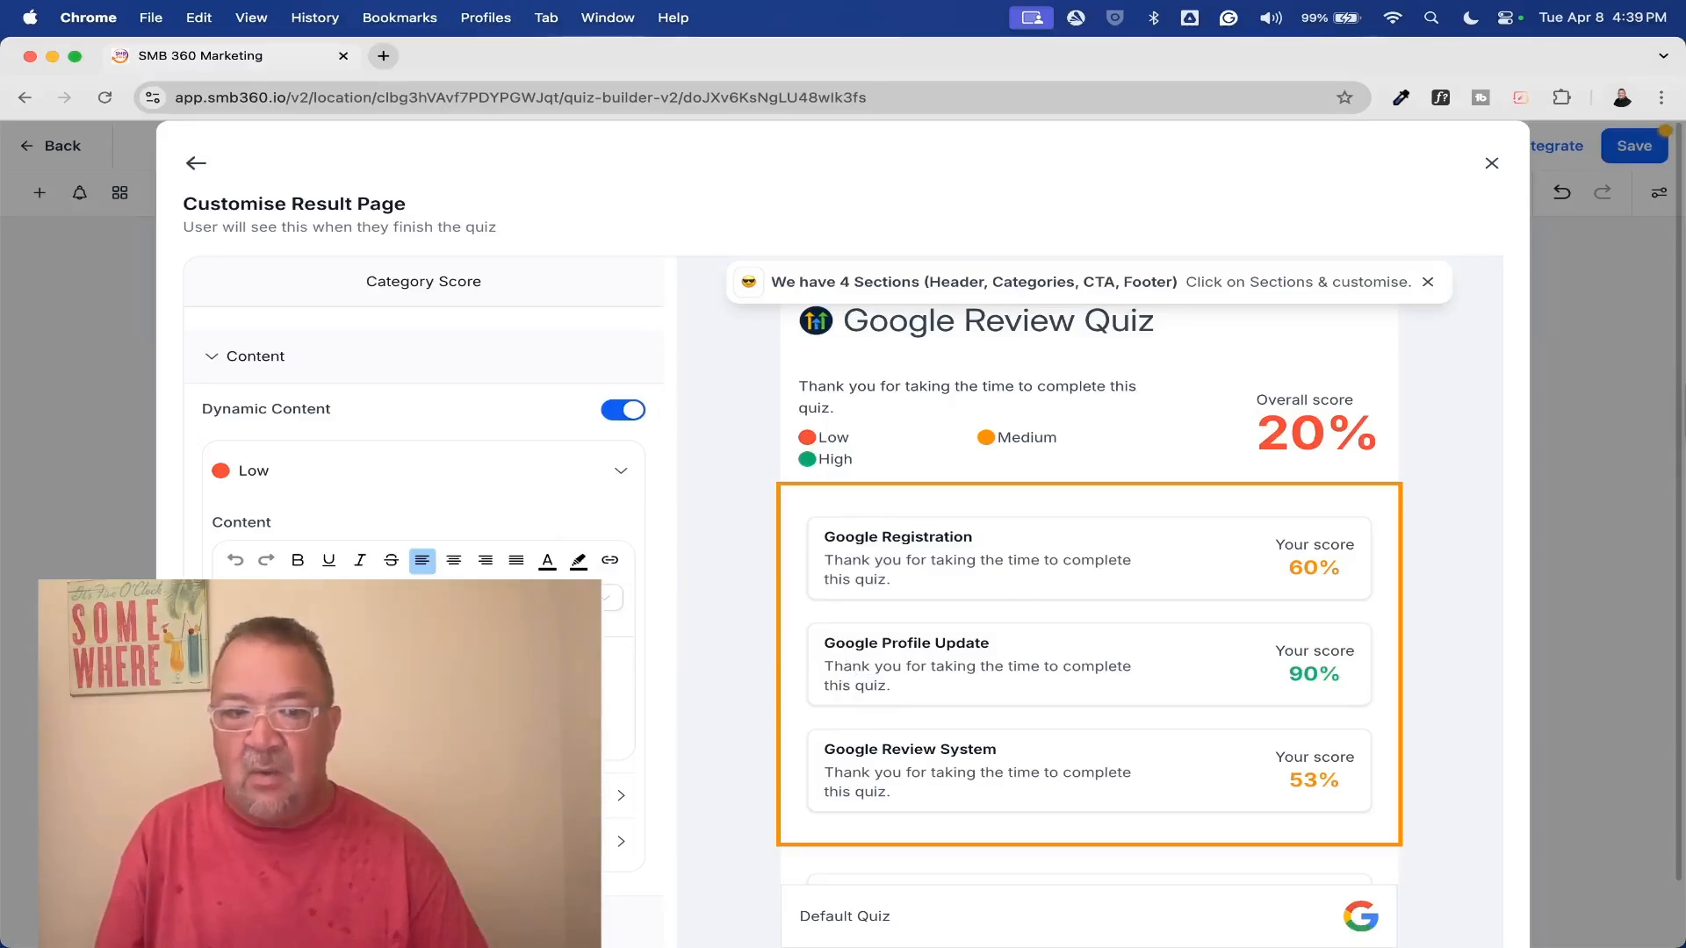
{"action": "scroll", "coordinate": [423, 527], "scroll_direction": "down", "scroll_amount": 3}
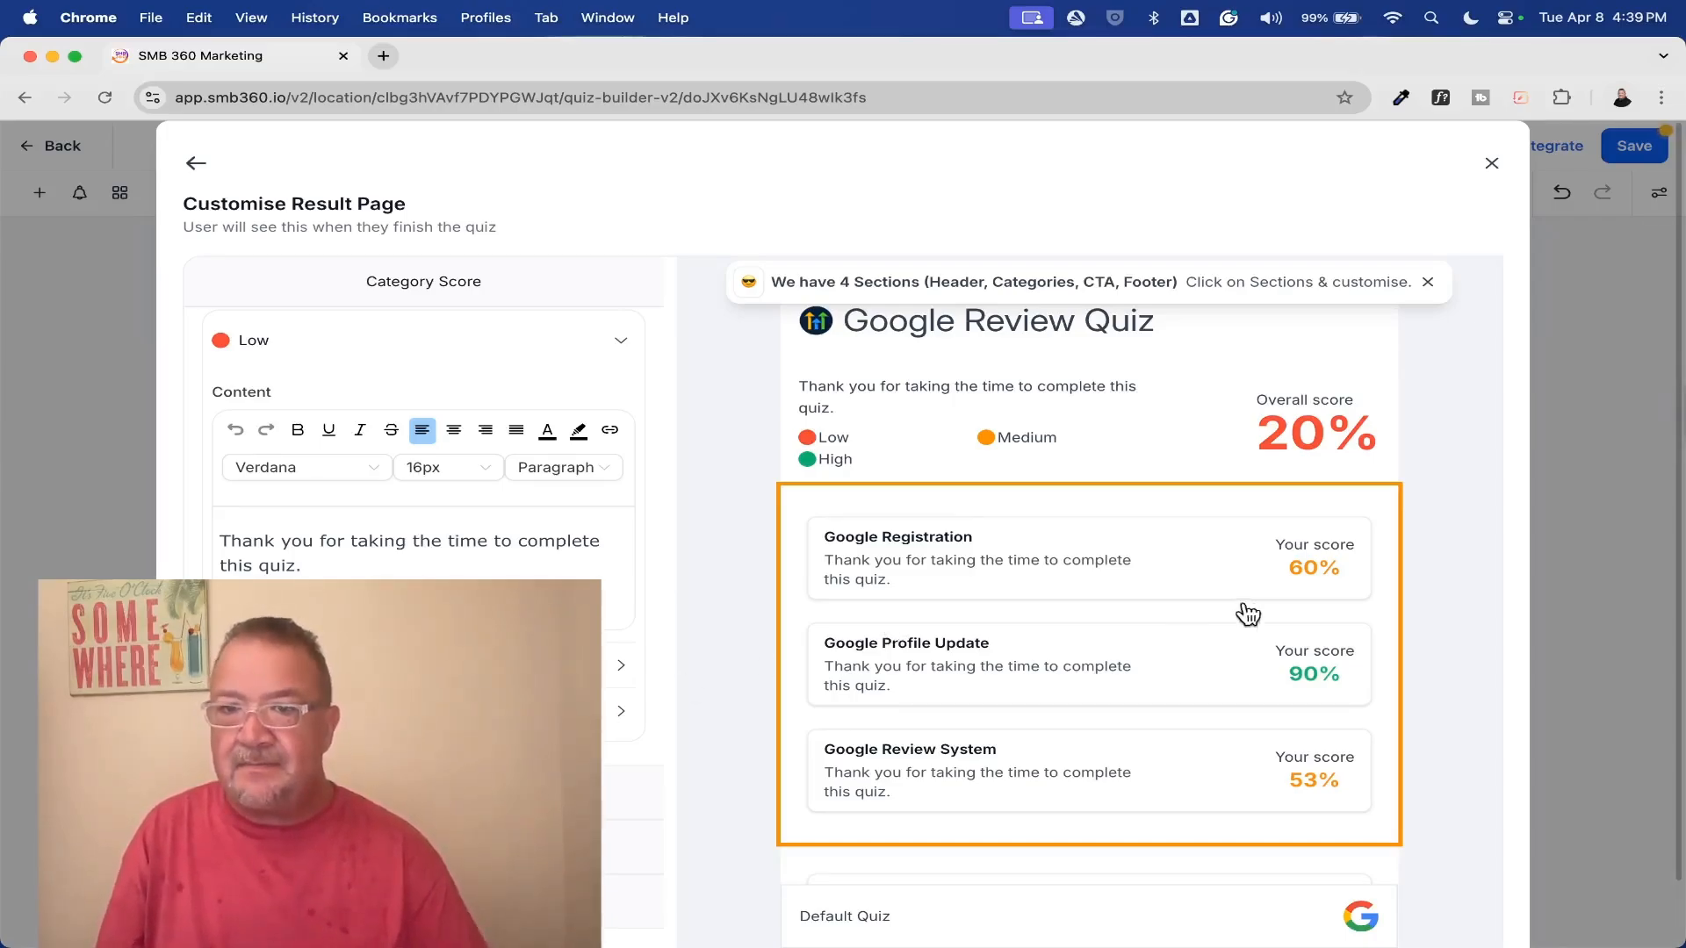
Close the result page editor, save the Reputation Management quiz and open its preview
{"action": "left_click", "coordinate": [1490, 163]}
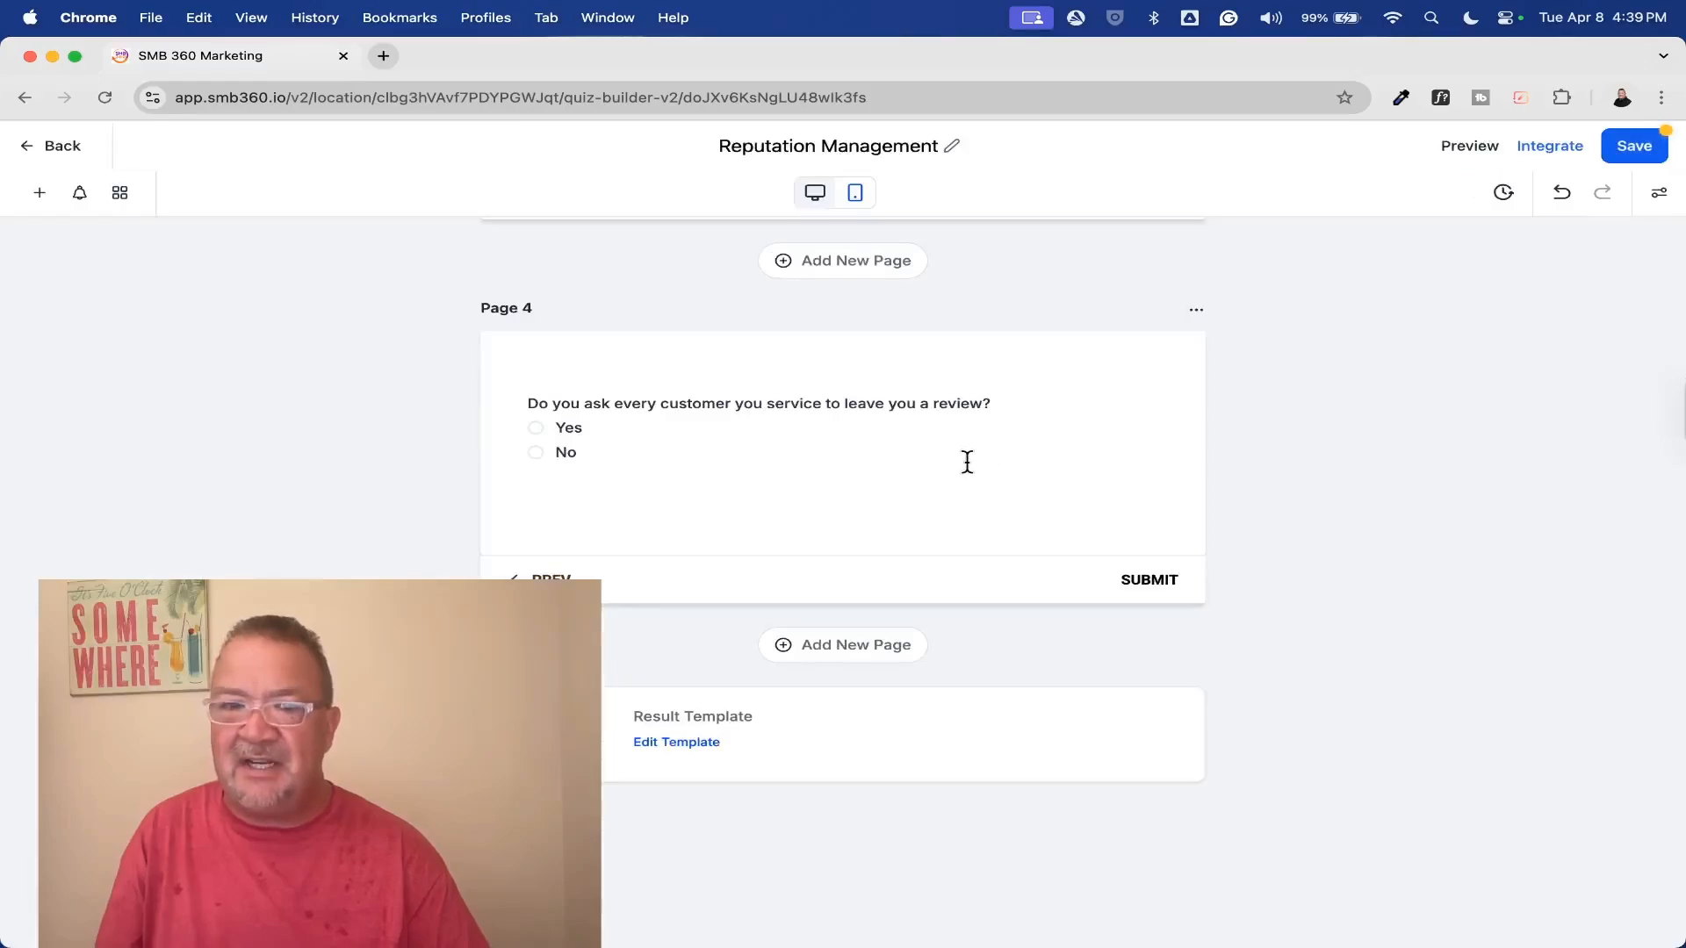
{"action": "left_click", "coordinate": [1644, 146]}
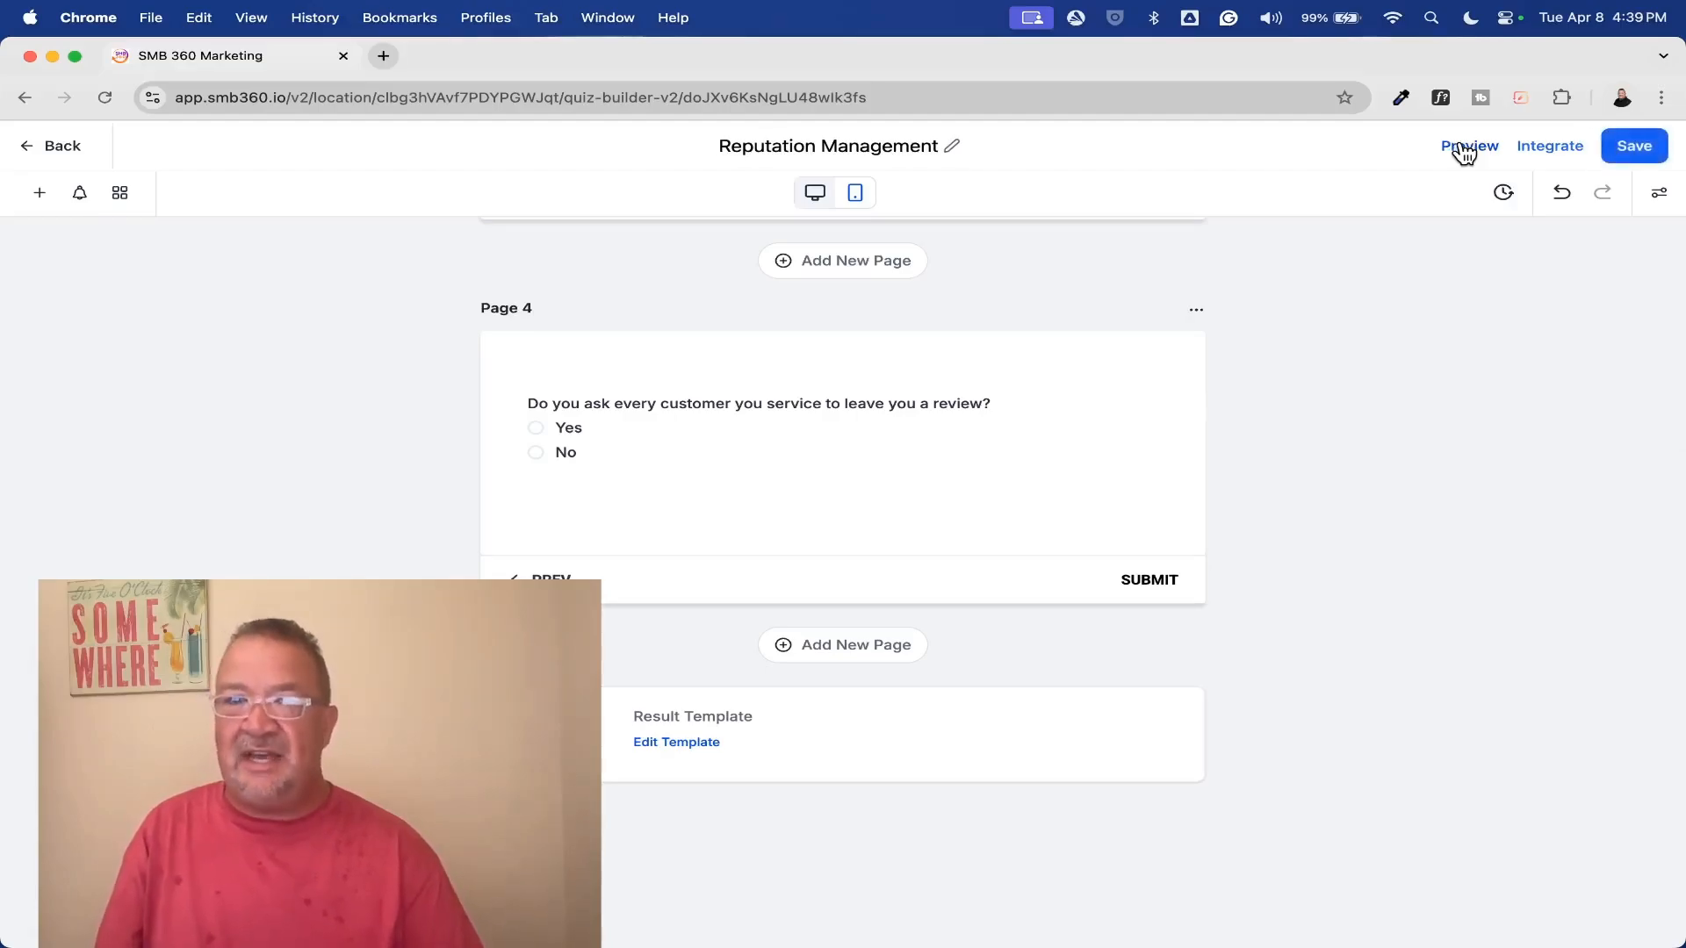
{"action": "left_click", "coordinate": [1461, 146]}
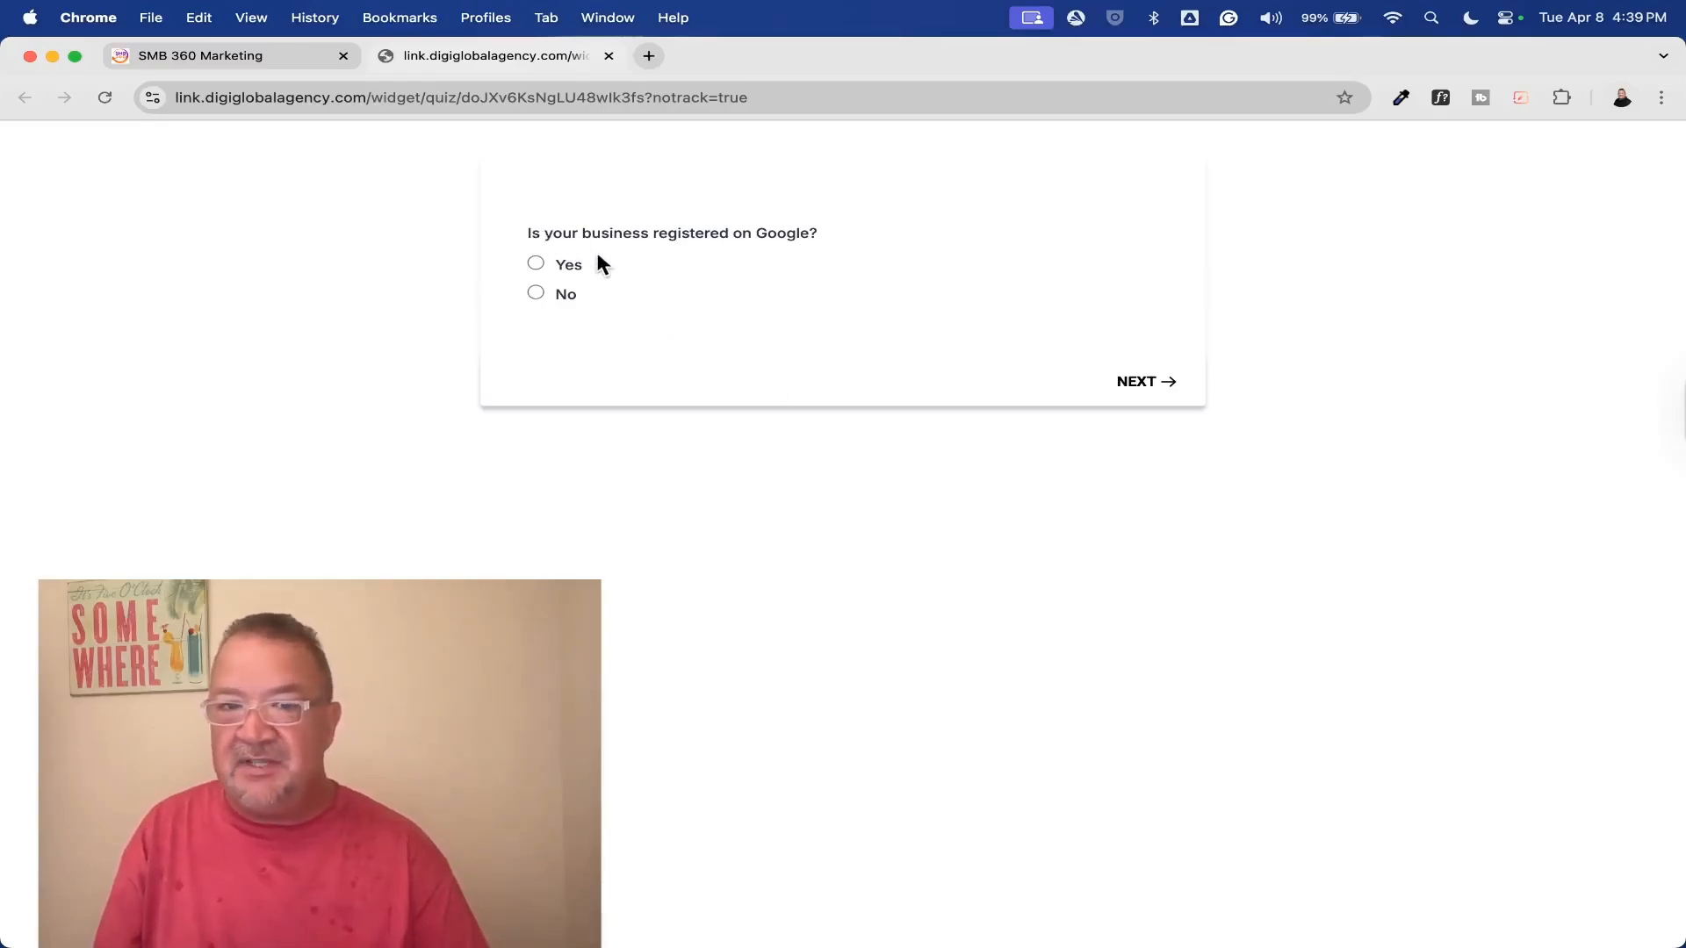
Complete and submit the previewed quiz with the answers Yes, When it was created, No and Yes, and review the result page
{"action": "left_click", "coordinate": [535, 263]}
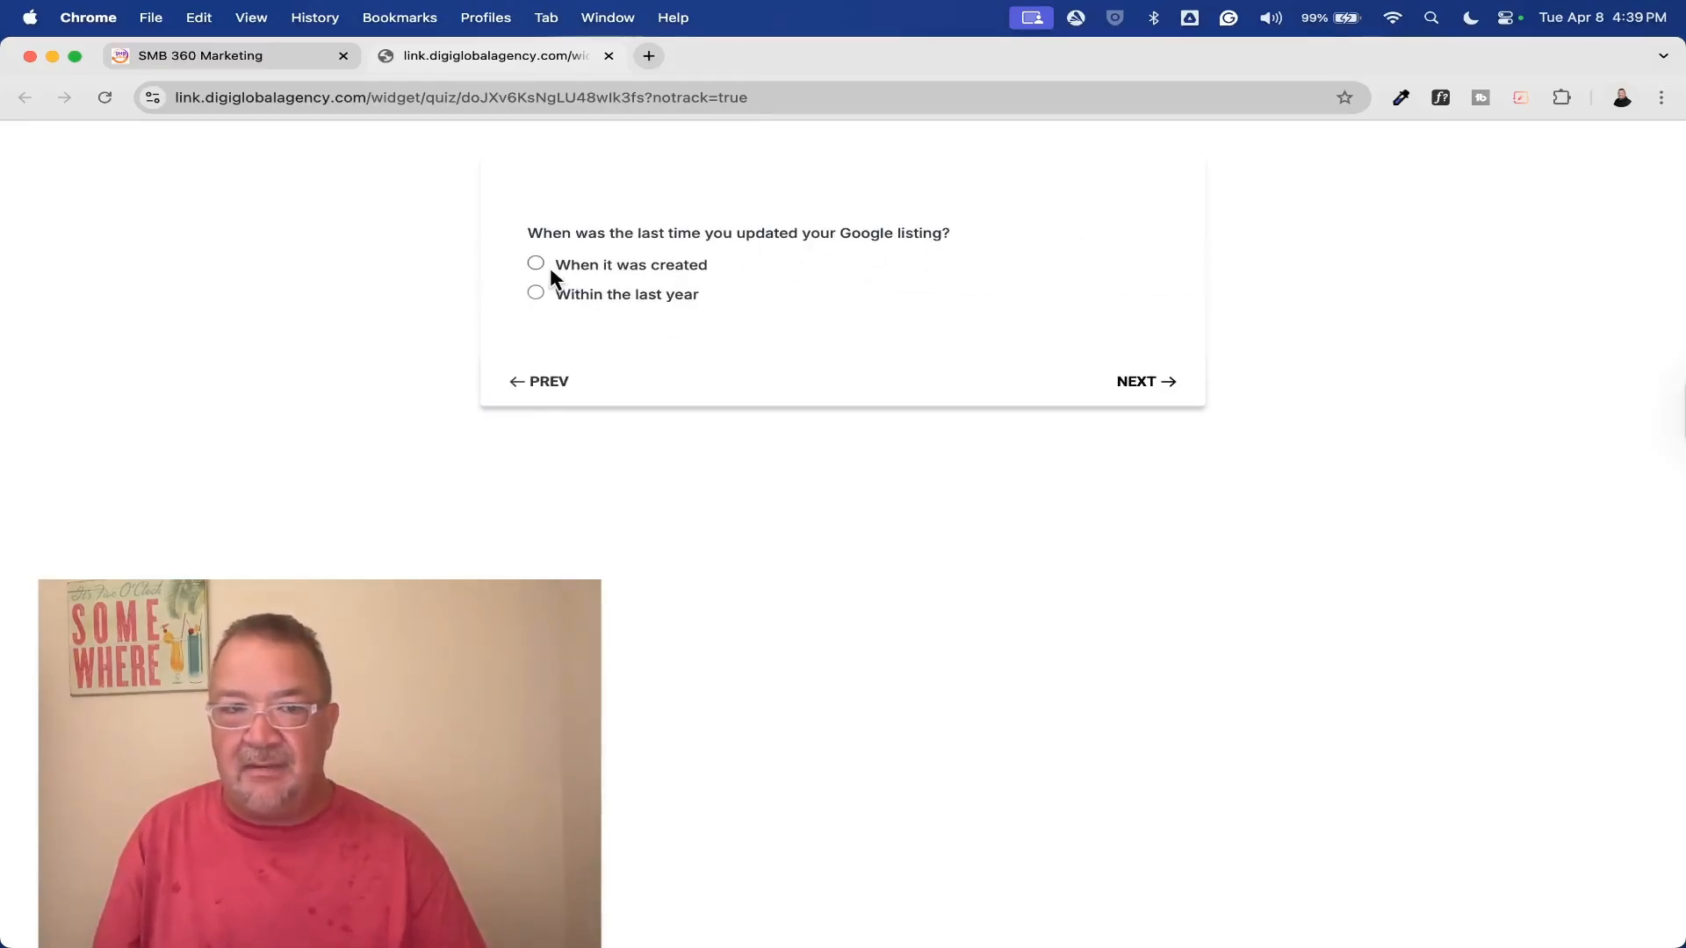
{"action": "left_click", "coordinate": [537, 263]}
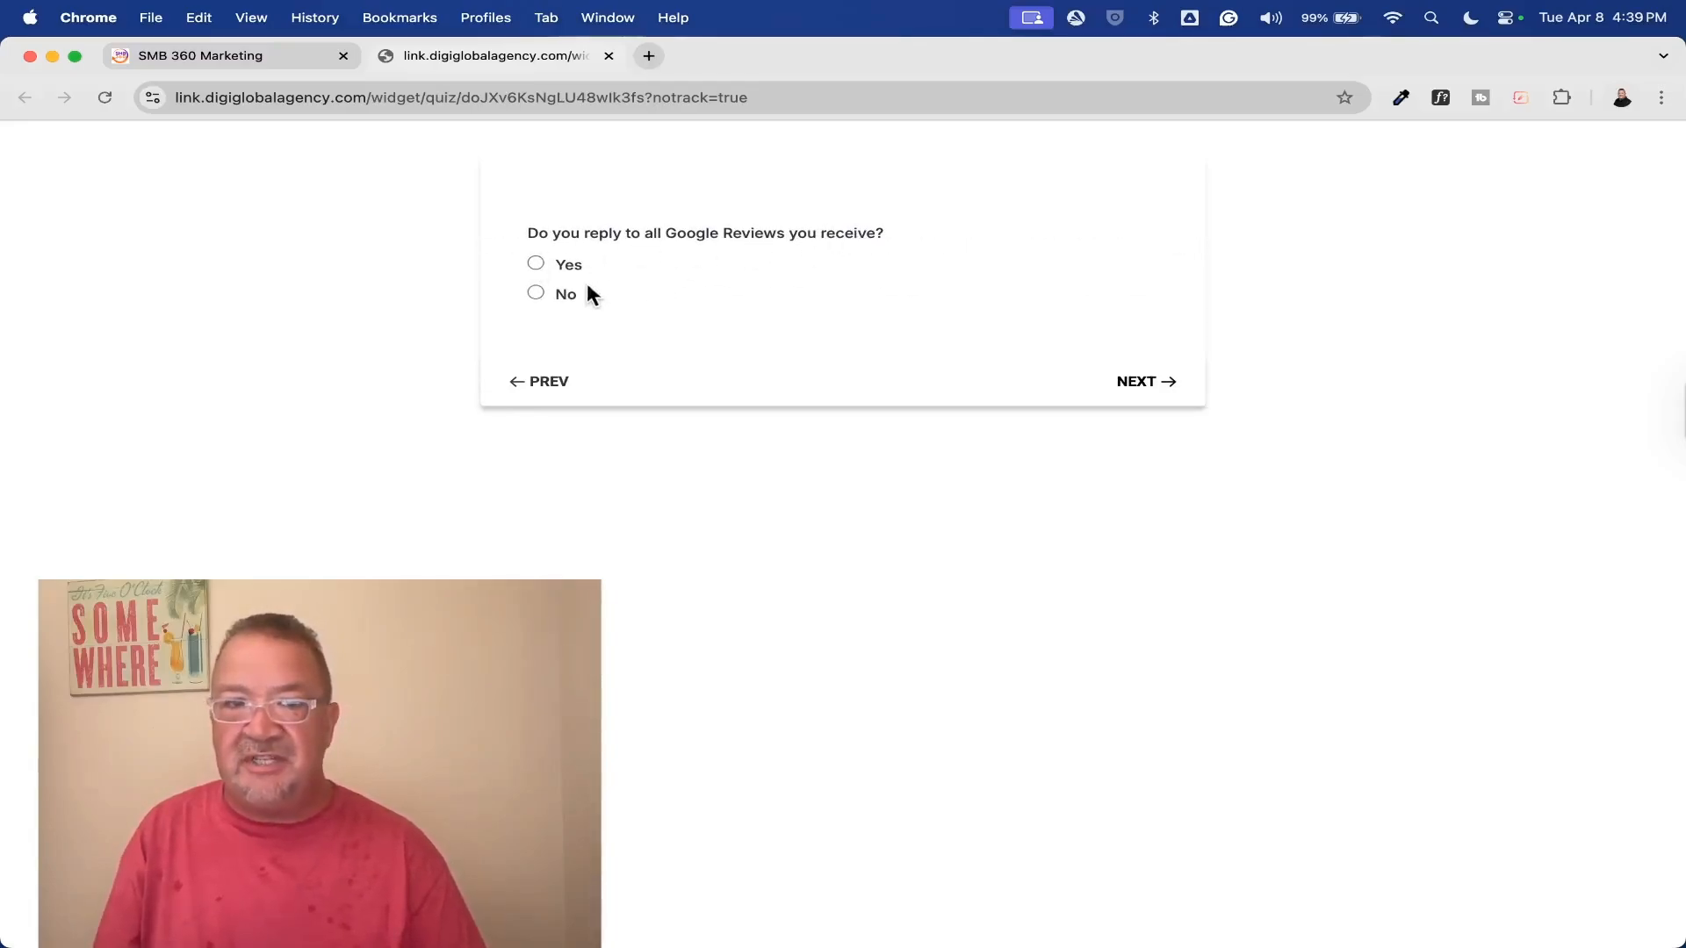
{"action": "left_click", "coordinate": [535, 293]}
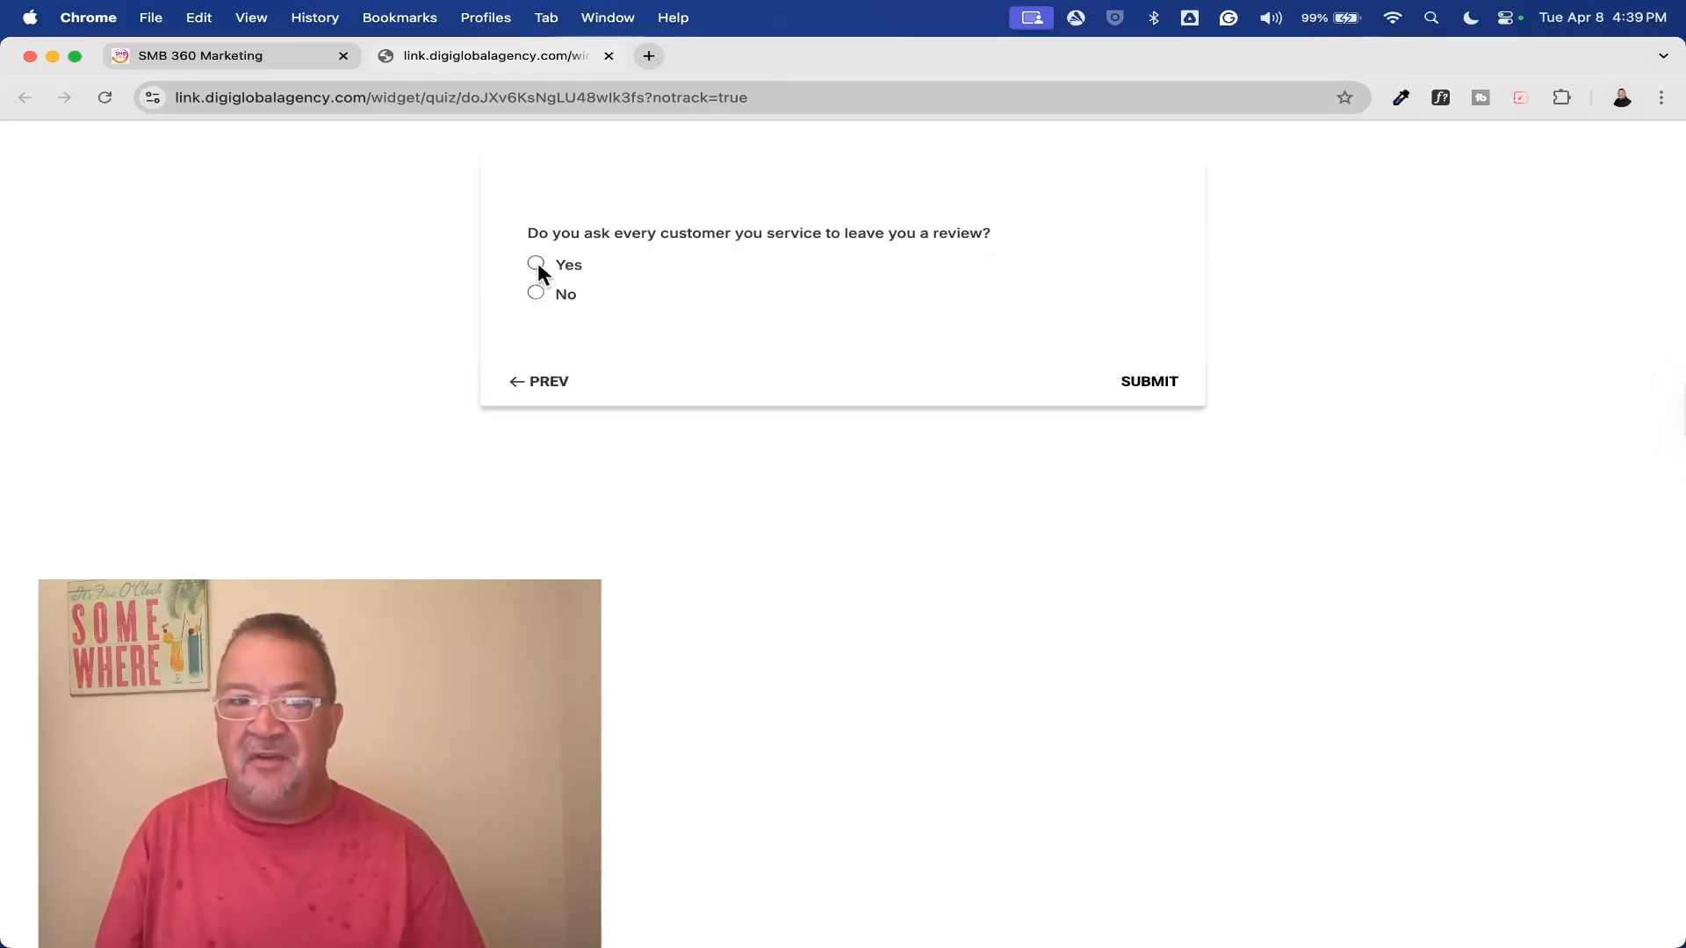
{"action": "left_click", "coordinate": [536, 263]}
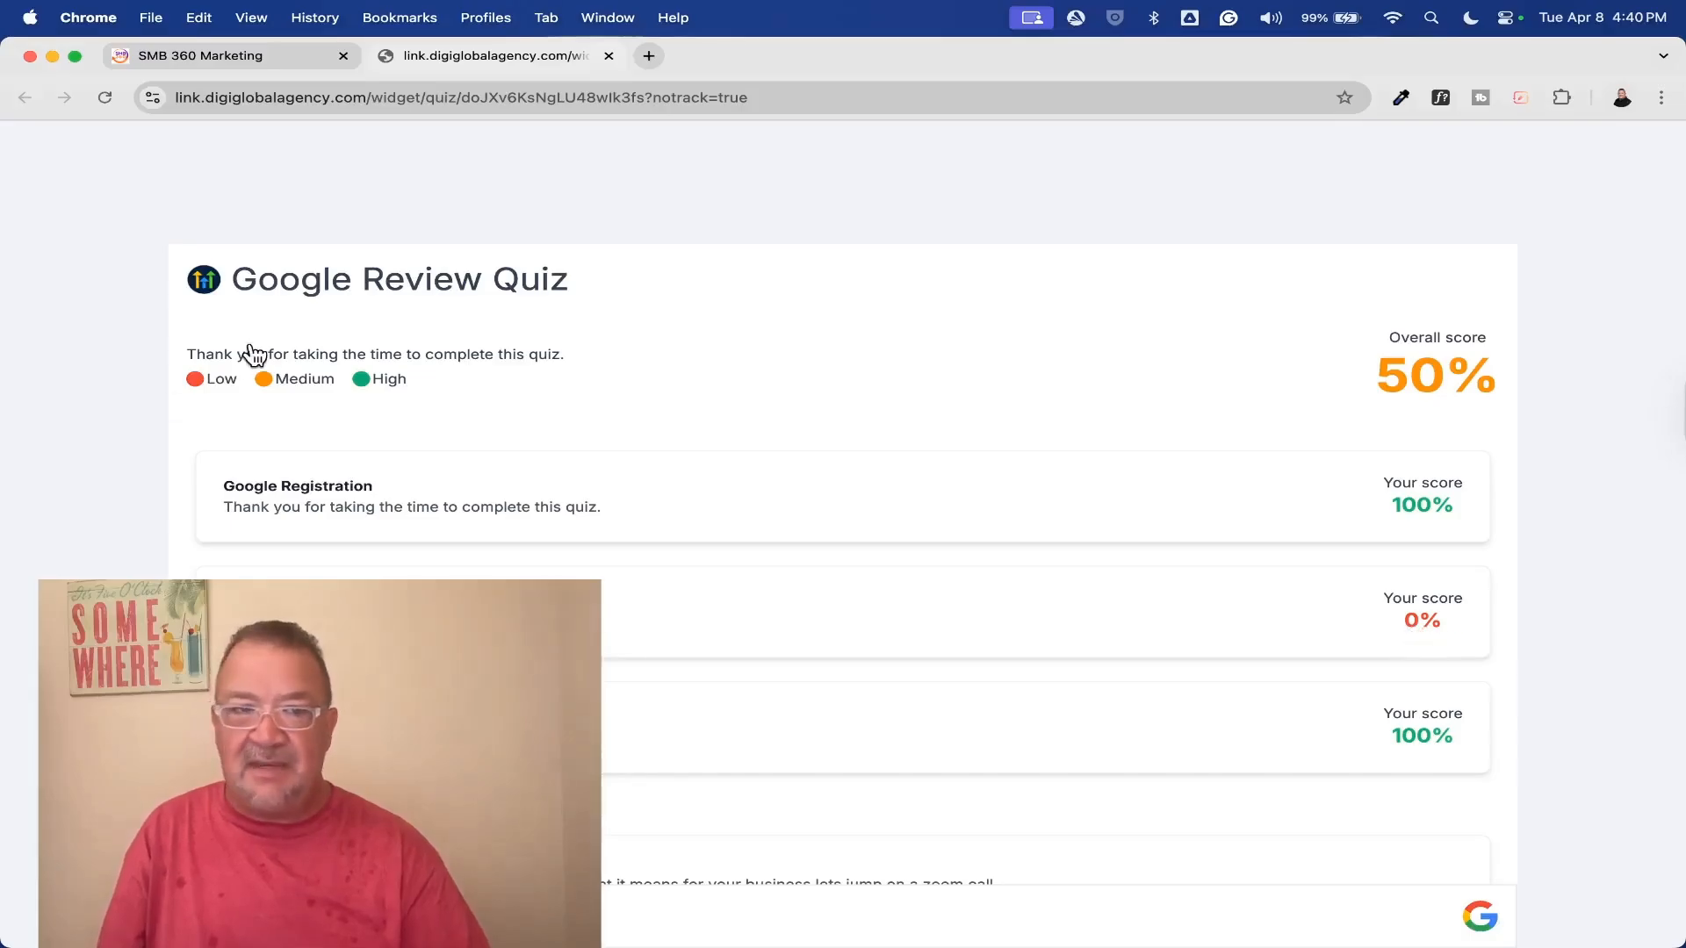
{"action": "scroll", "coordinate": [655, 568], "scroll_direction": "down", "scroll_amount": 3}
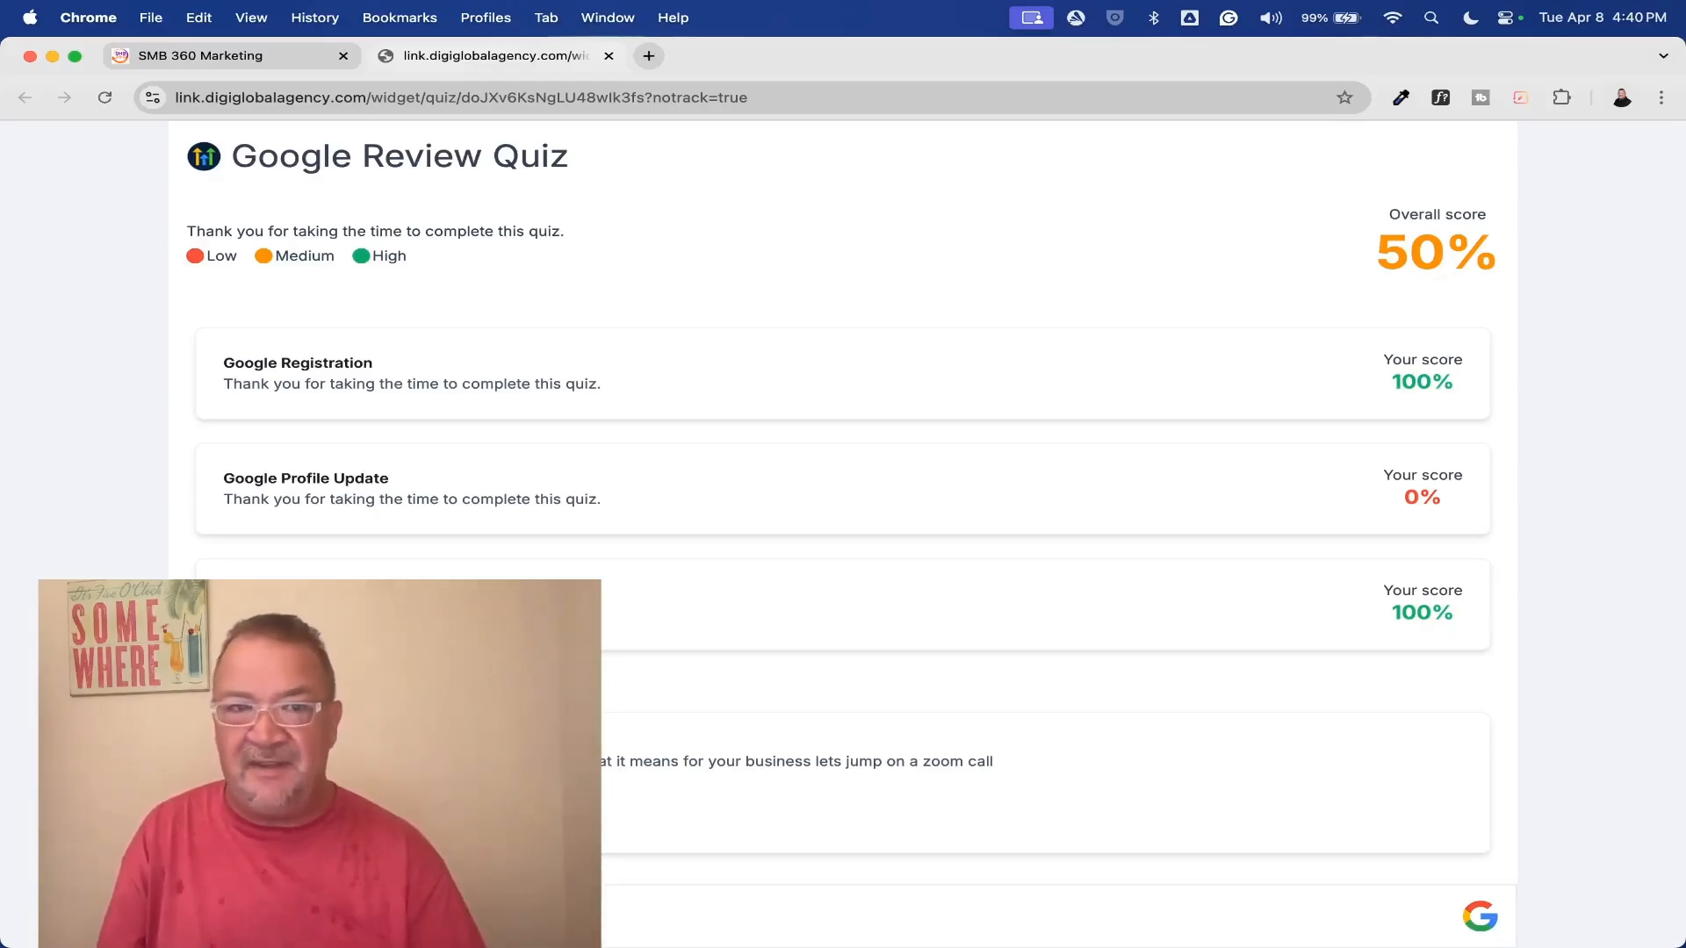
Return to the quiz builder, select the page 4 question, and exit to the quiz list discarding unsaved work
{"action": "left_click", "coordinate": [207, 54]}
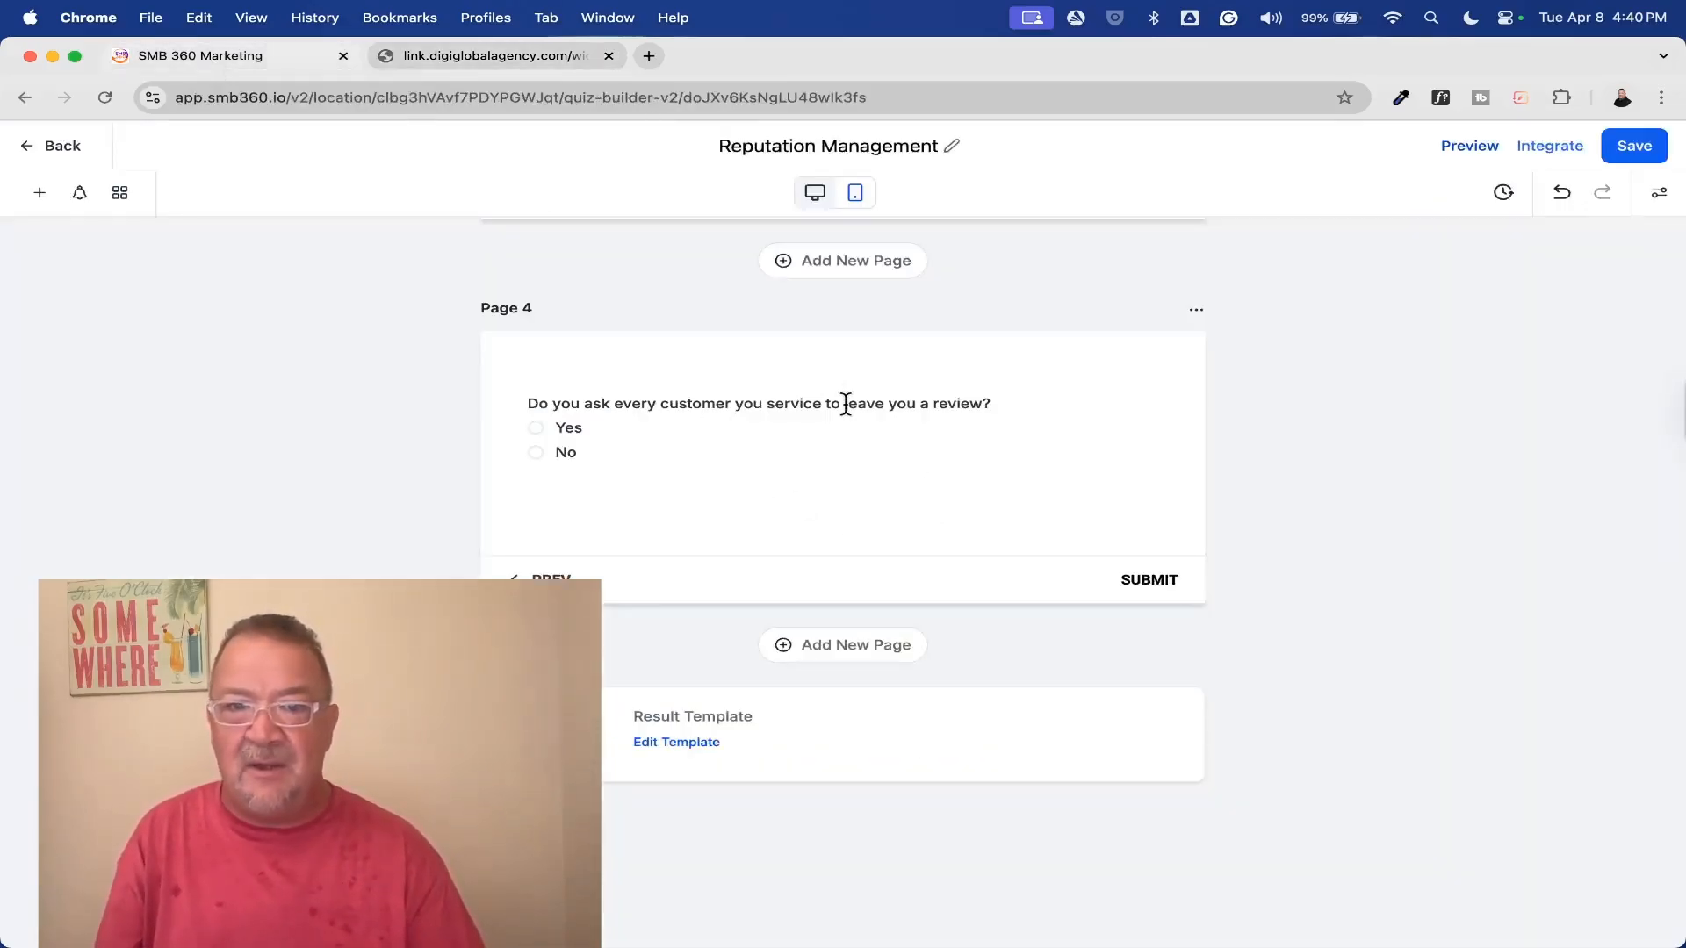
{"action": "left_click", "coordinate": [703, 418]}
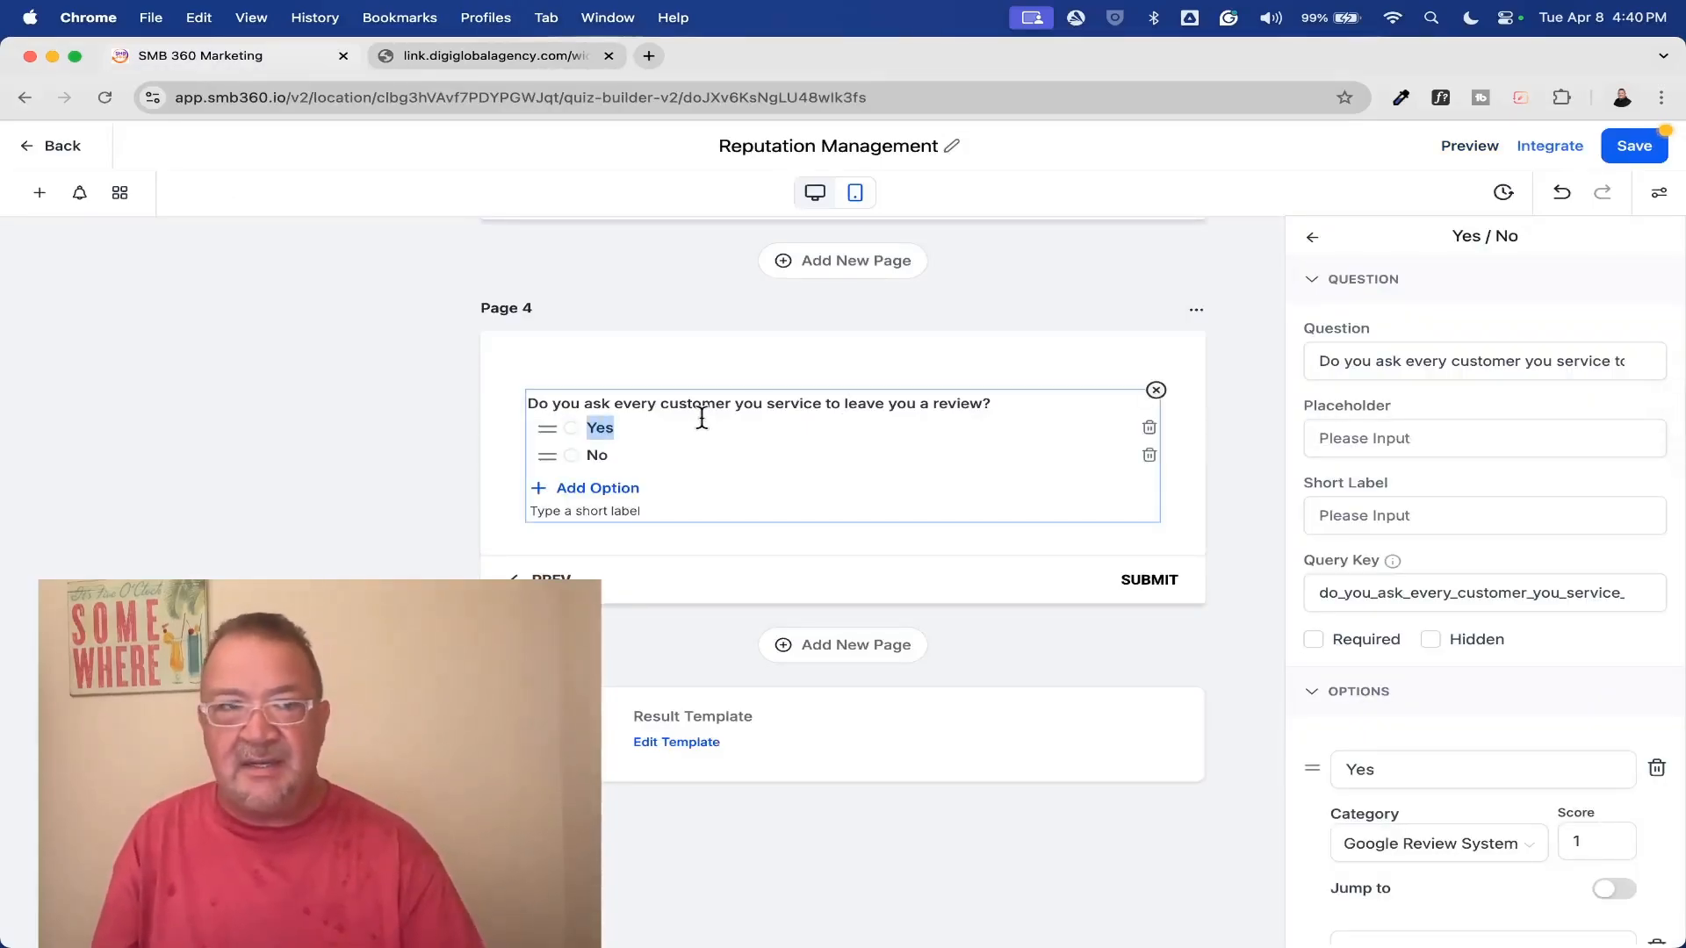
{"action": "left_click", "coordinate": [60, 146]}
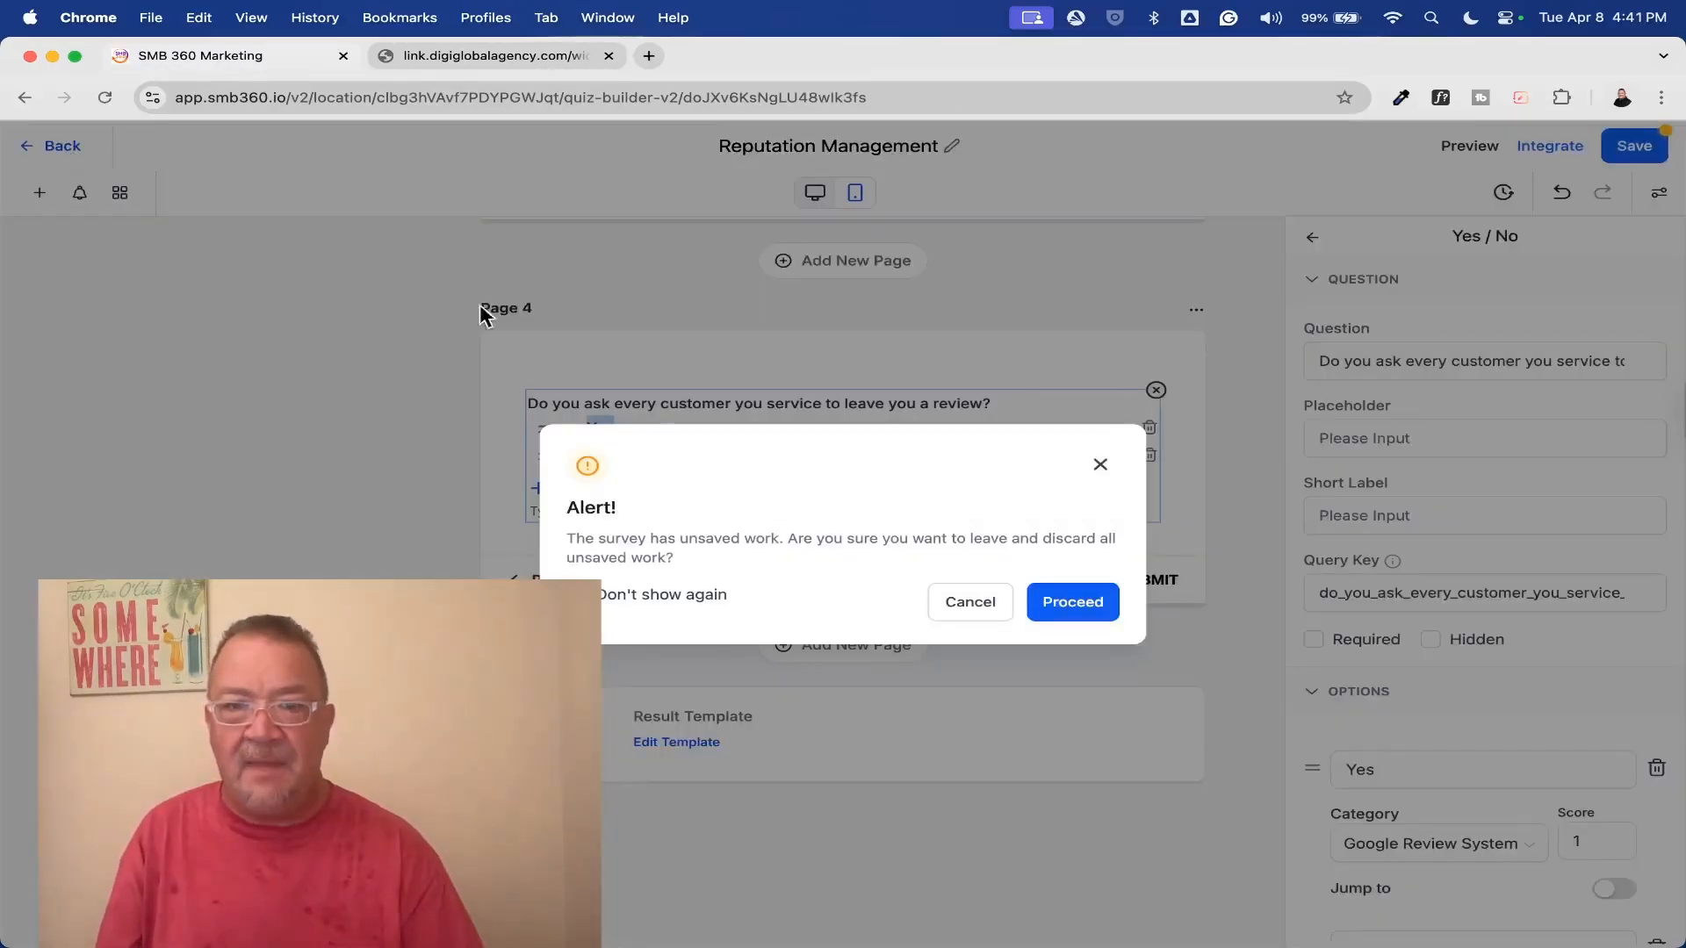
{"action": "left_click", "coordinate": [1073, 601]}
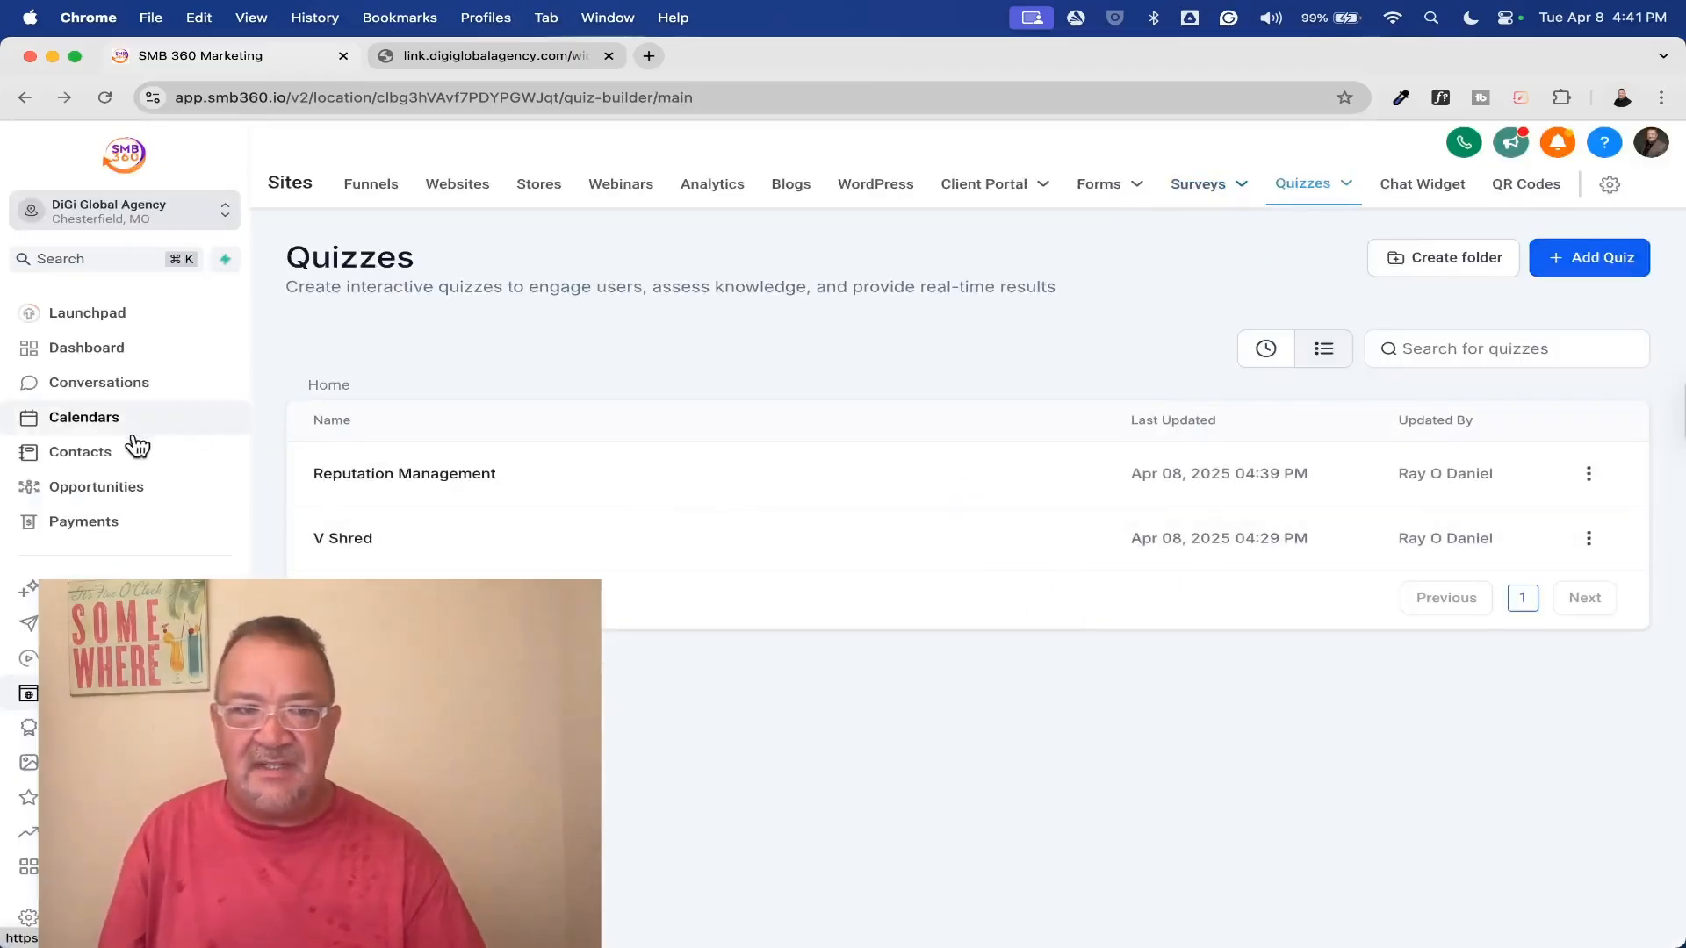
Open the unnamed contact in the contact list and examine its fields and activity history
{"action": "left_click", "coordinate": [141, 448]}
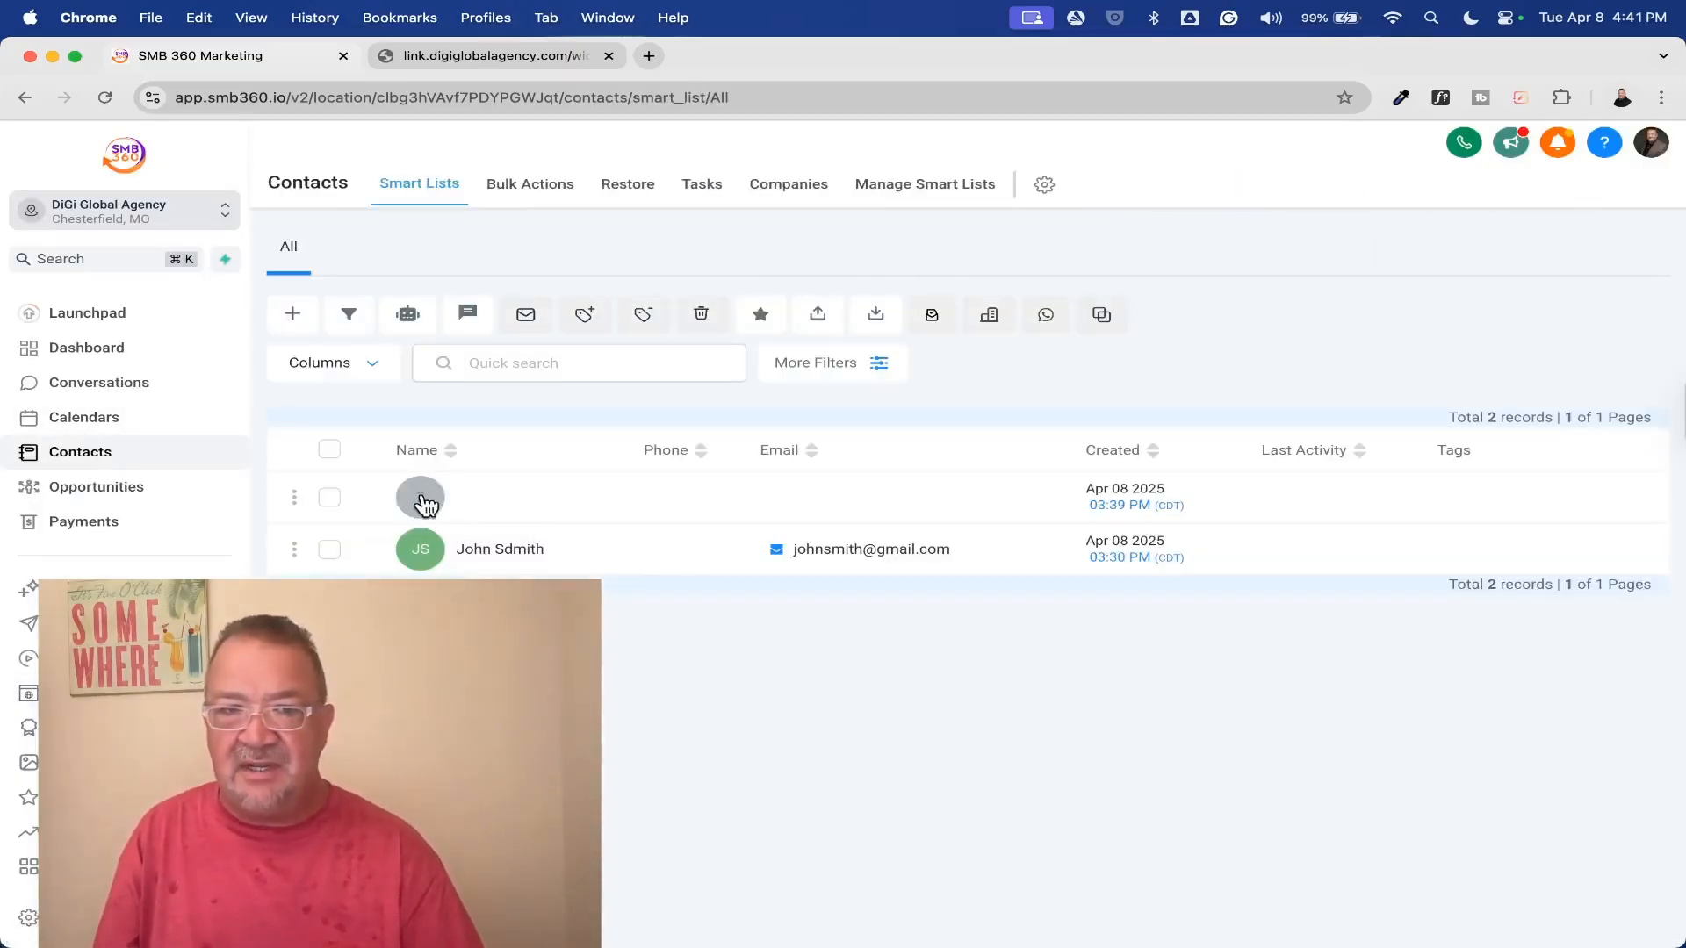
{"action": "left_click", "coordinate": [458, 497]}
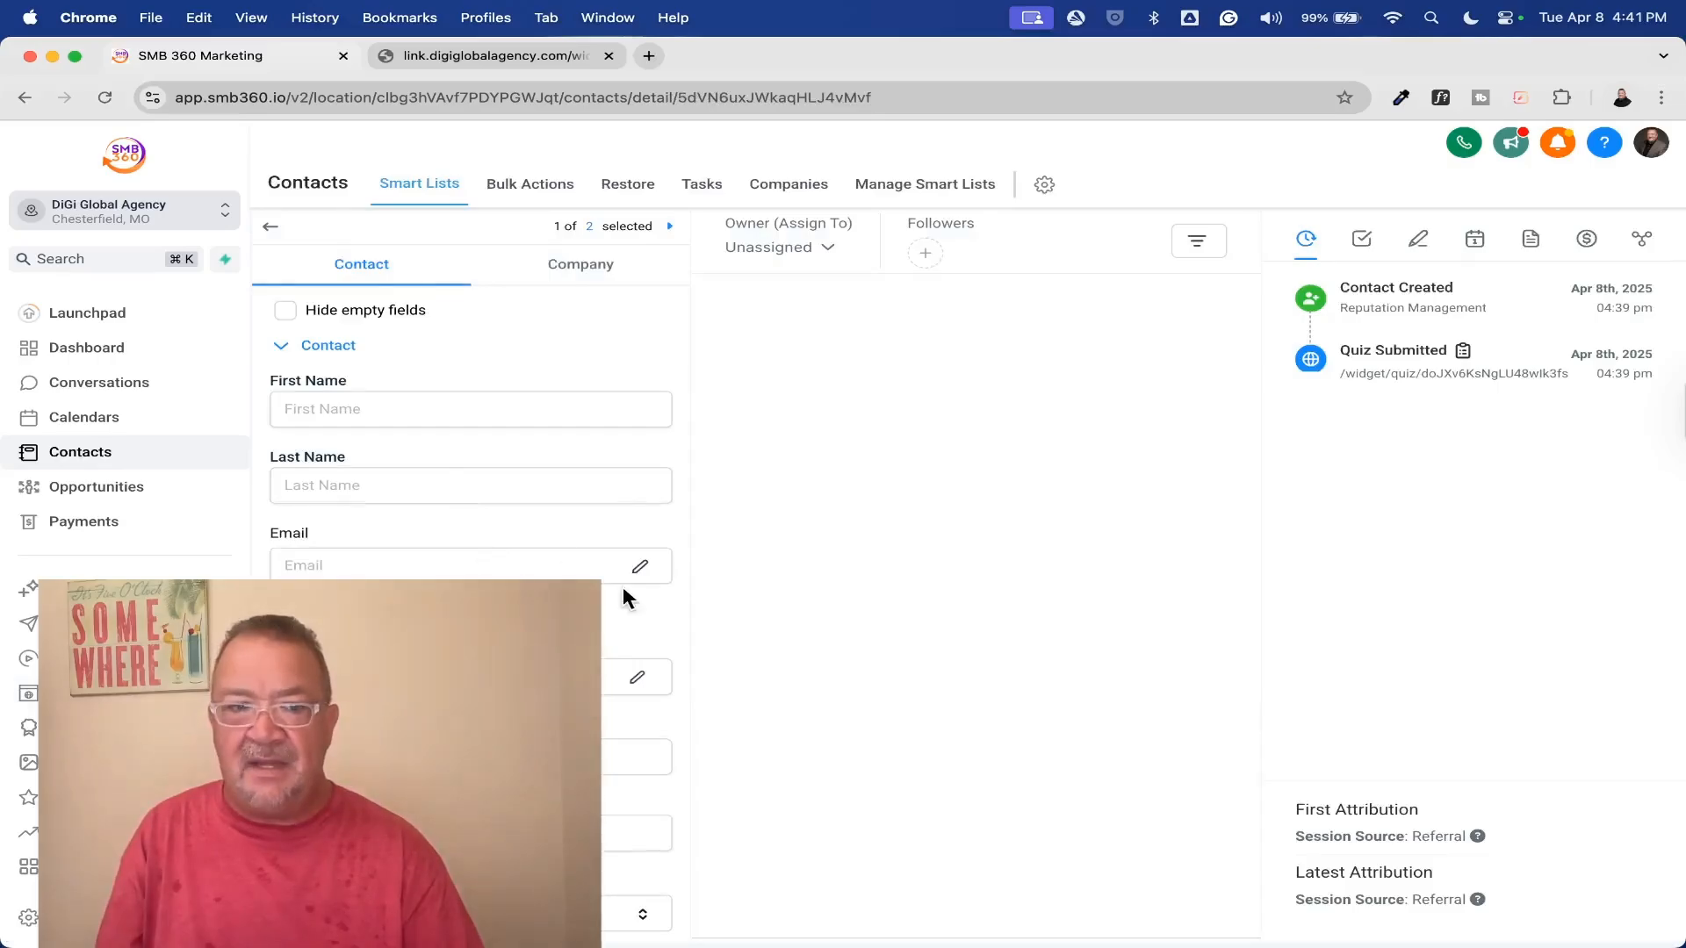
{"action": "scroll", "coordinate": [624, 589], "scroll_direction": "down", "scroll_amount": 15}
{"action": "scroll", "coordinate": [622, 587], "scroll_direction": "up", "scroll_amount": 15}
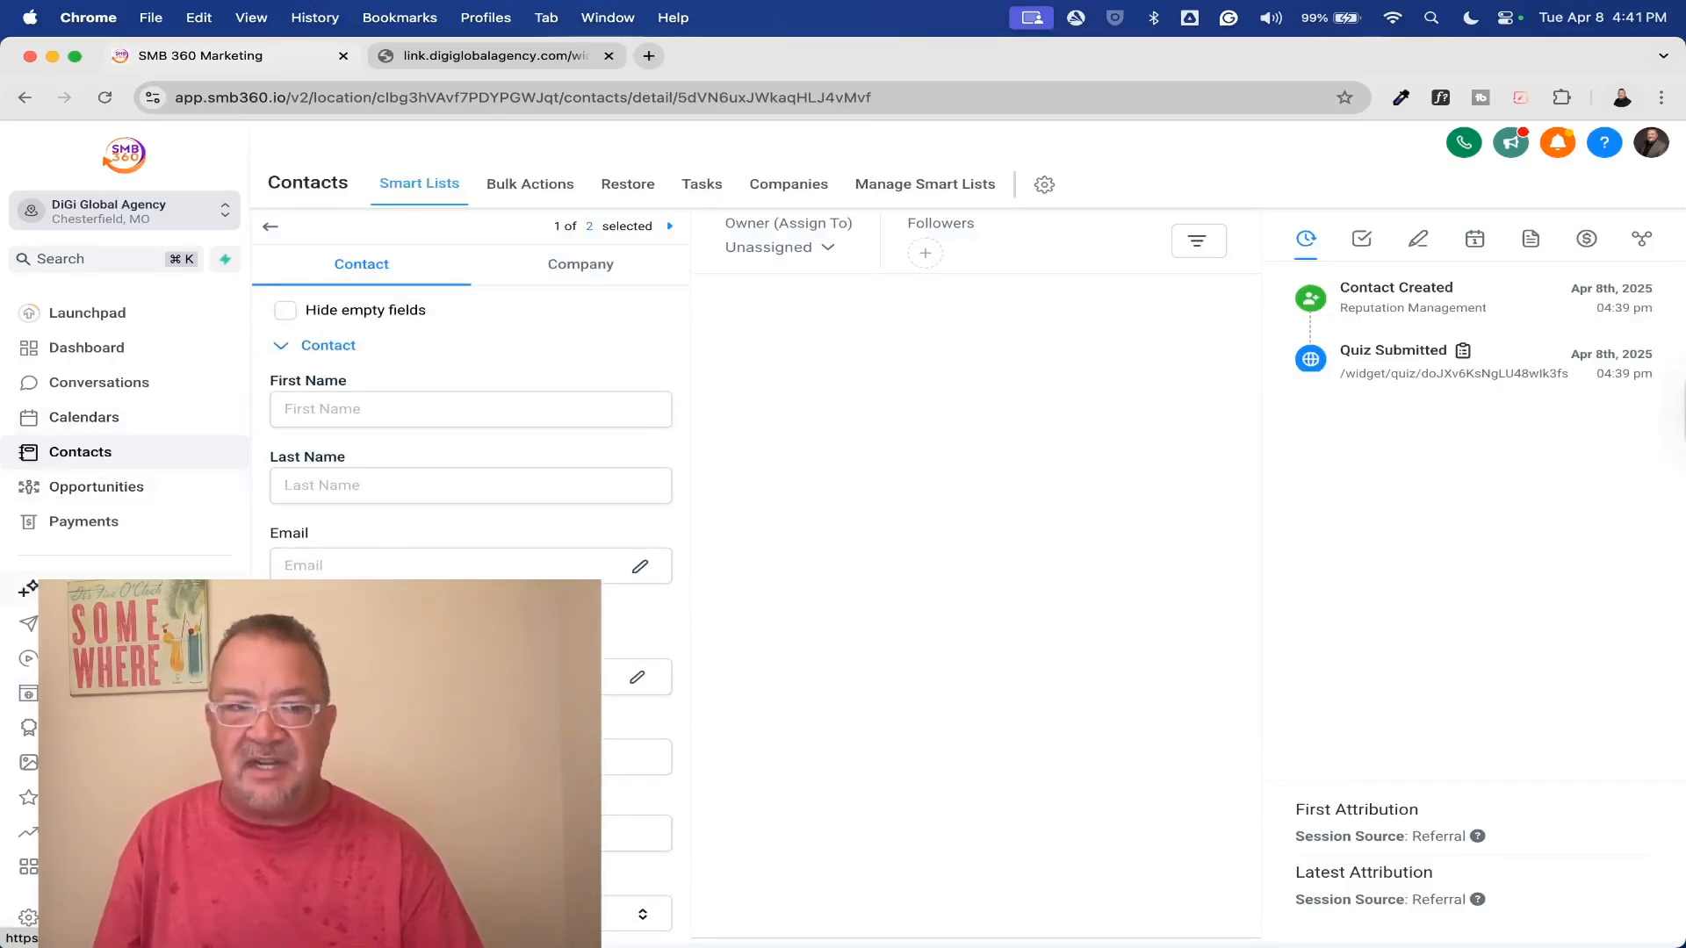
Open the Reputation Management quiz submission, examine its answers, category scores and page details, and close it
{"action": "left_click", "coordinate": [28, 694]}
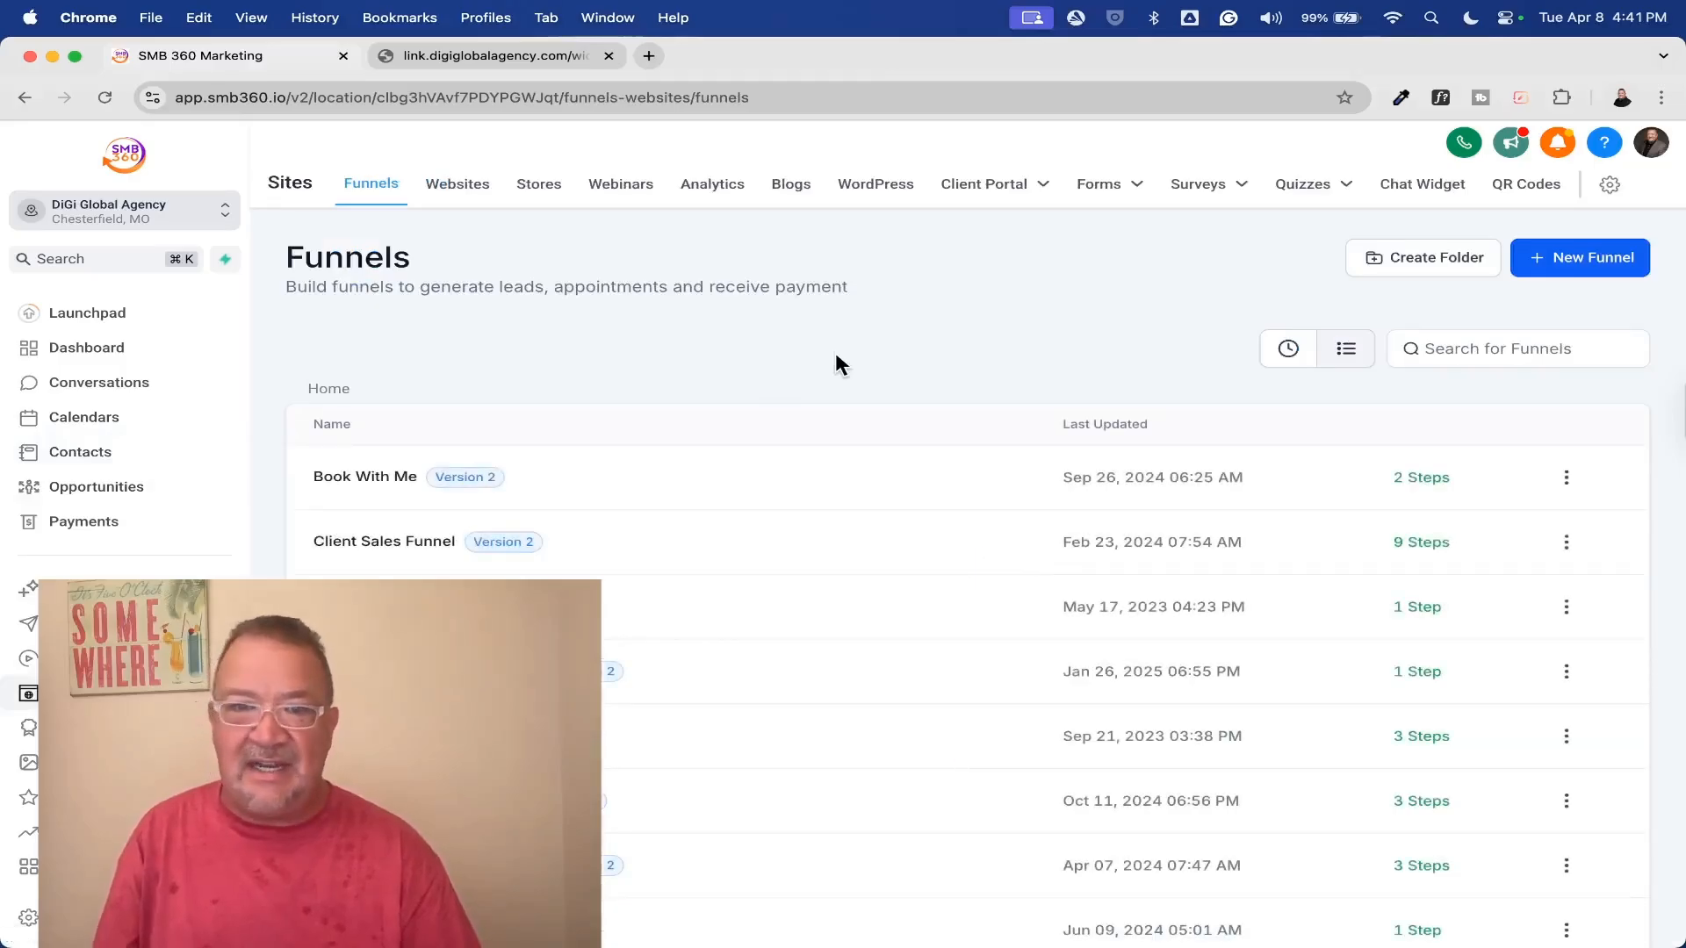
{"action": "mouse_move", "coordinate": [1299, 198]}
{"action": "left_click", "coordinate": [1282, 266]}
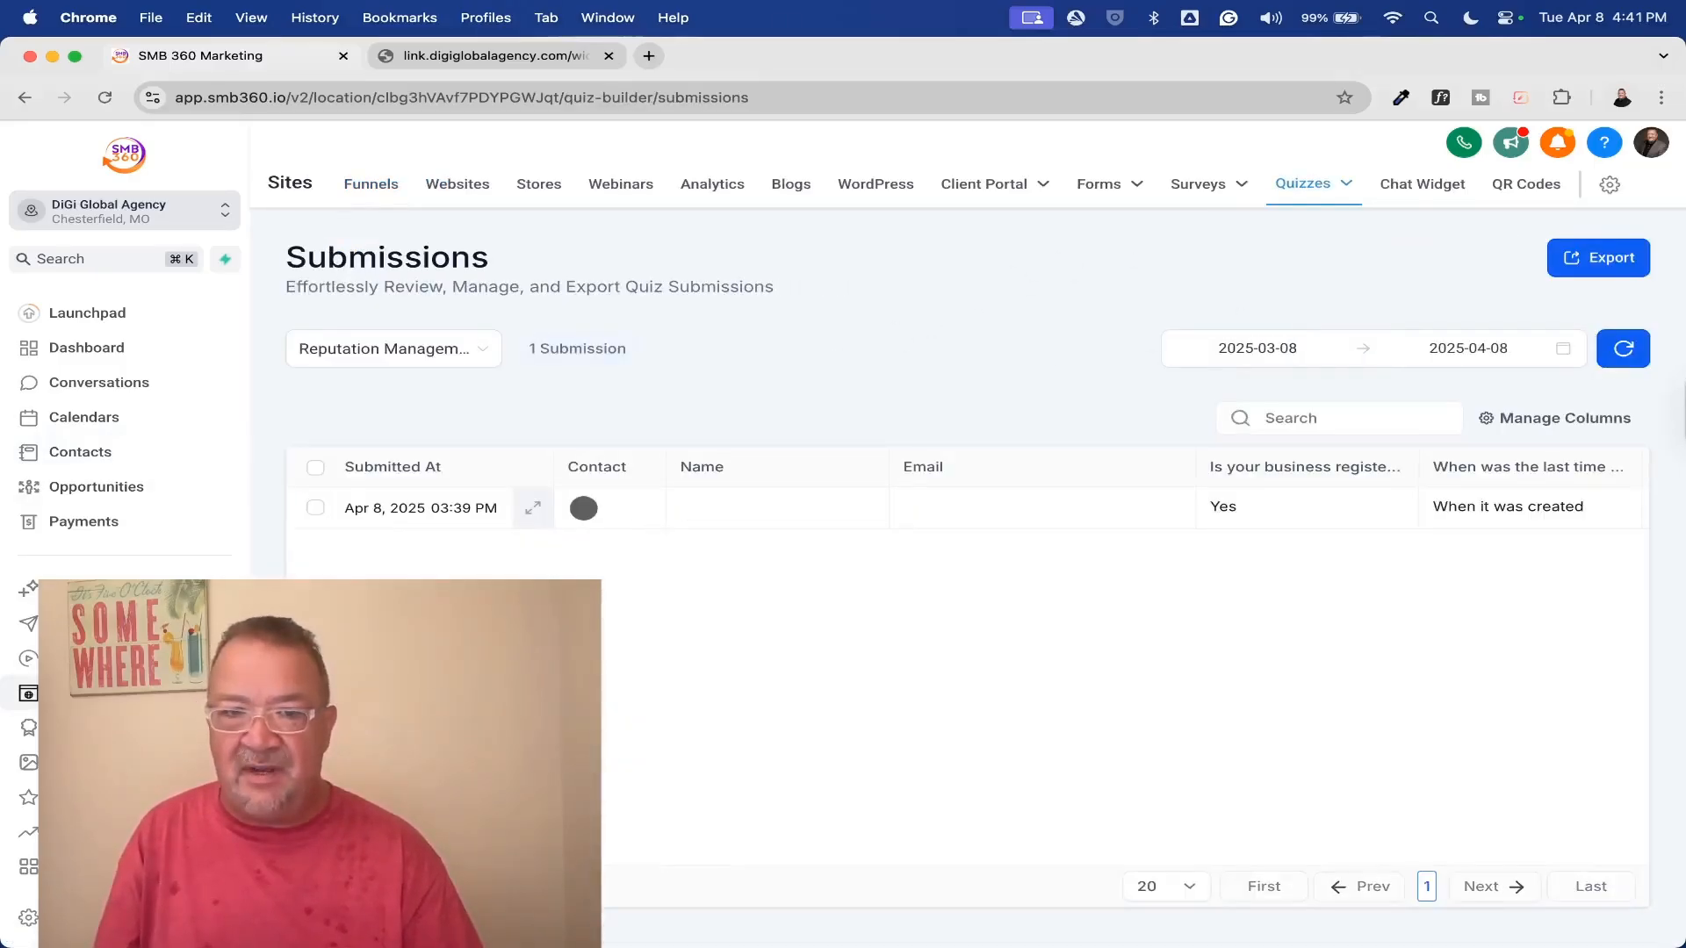
{"action": "left_click", "coordinate": [414, 518]}
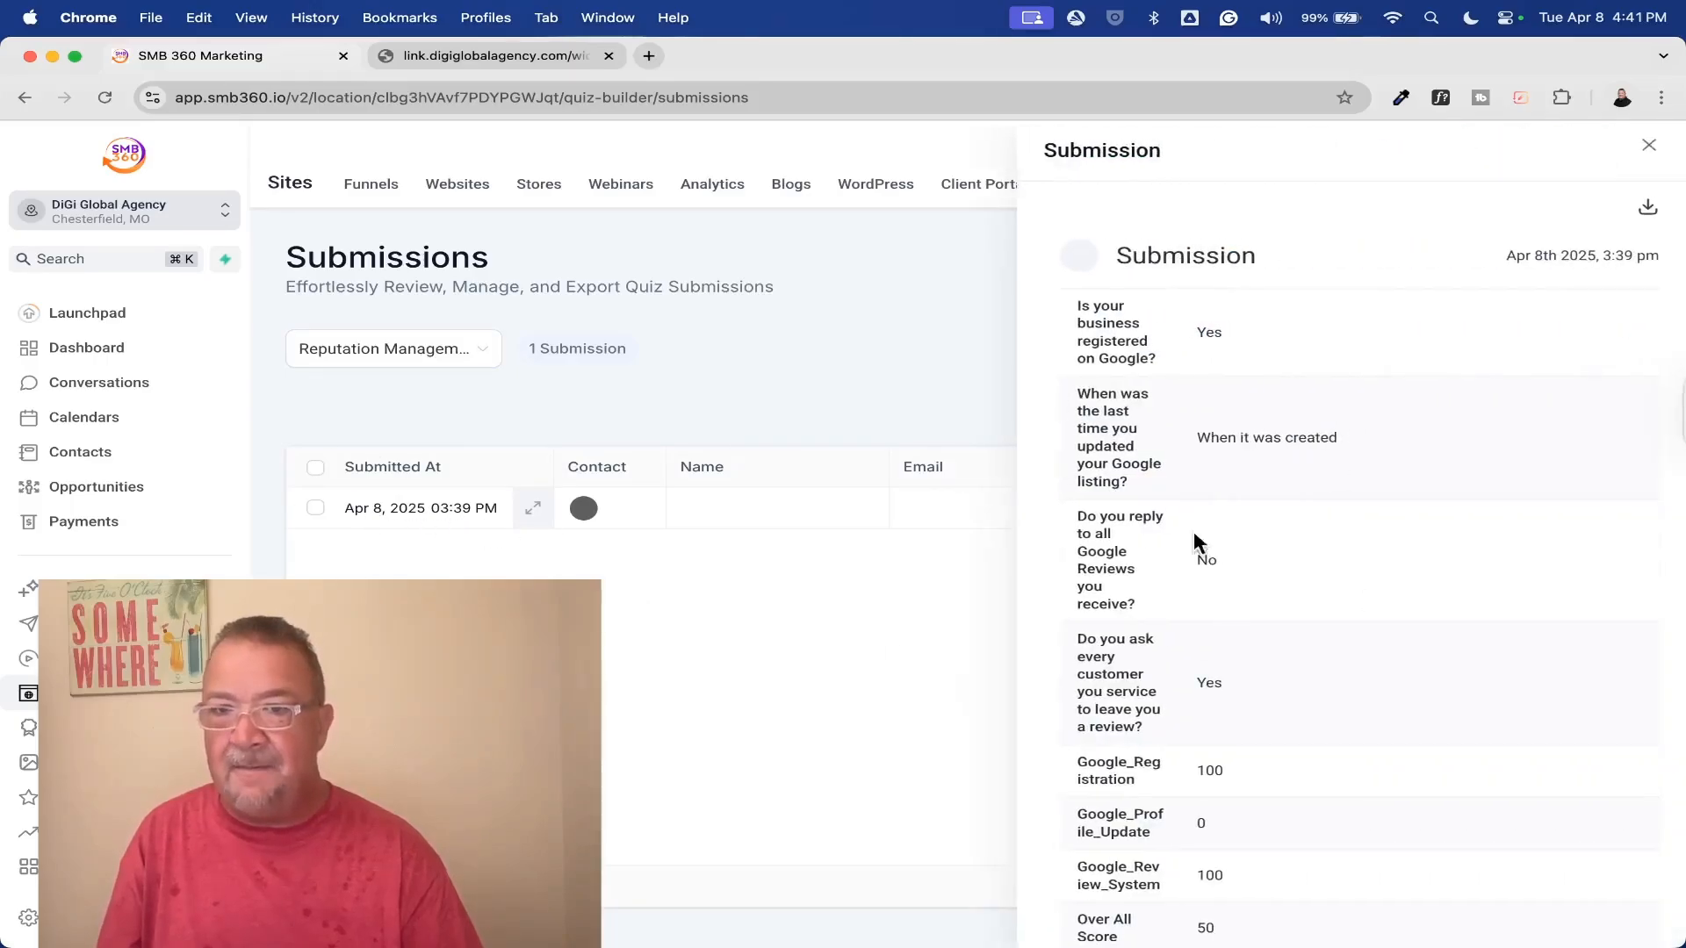
{"action": "scroll", "coordinate": [1265, 430], "scroll_direction": "down", "scroll_amount": 5}
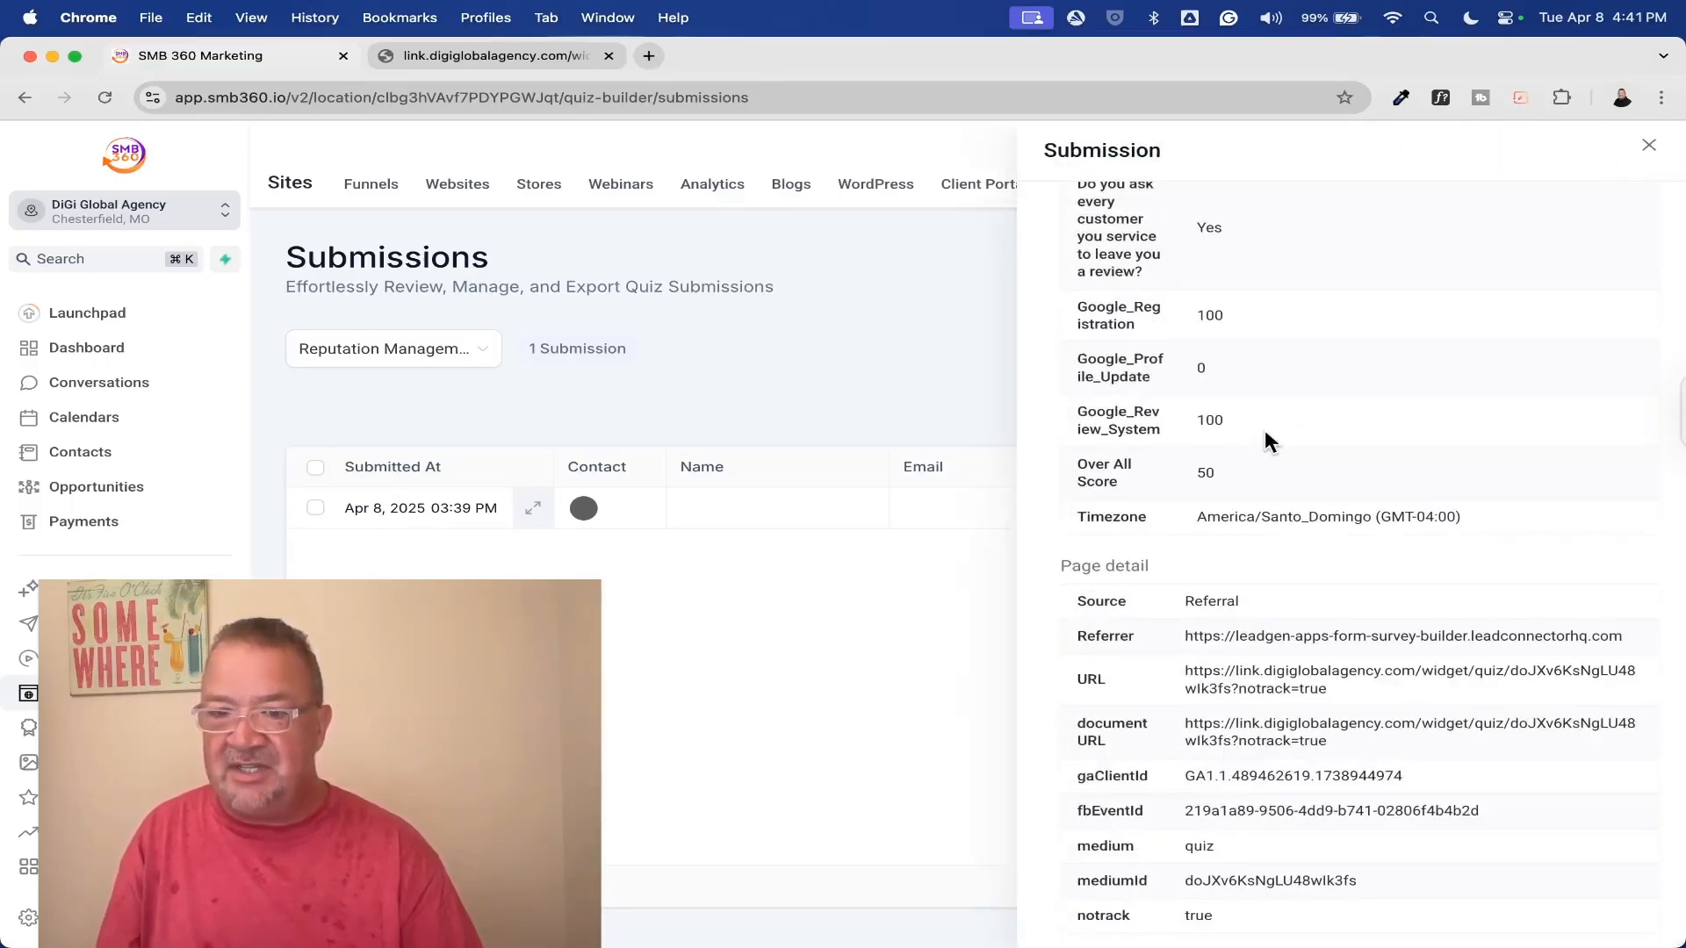
{"action": "scroll", "coordinate": [1264, 436], "scroll_direction": "up", "scroll_amount": 5}
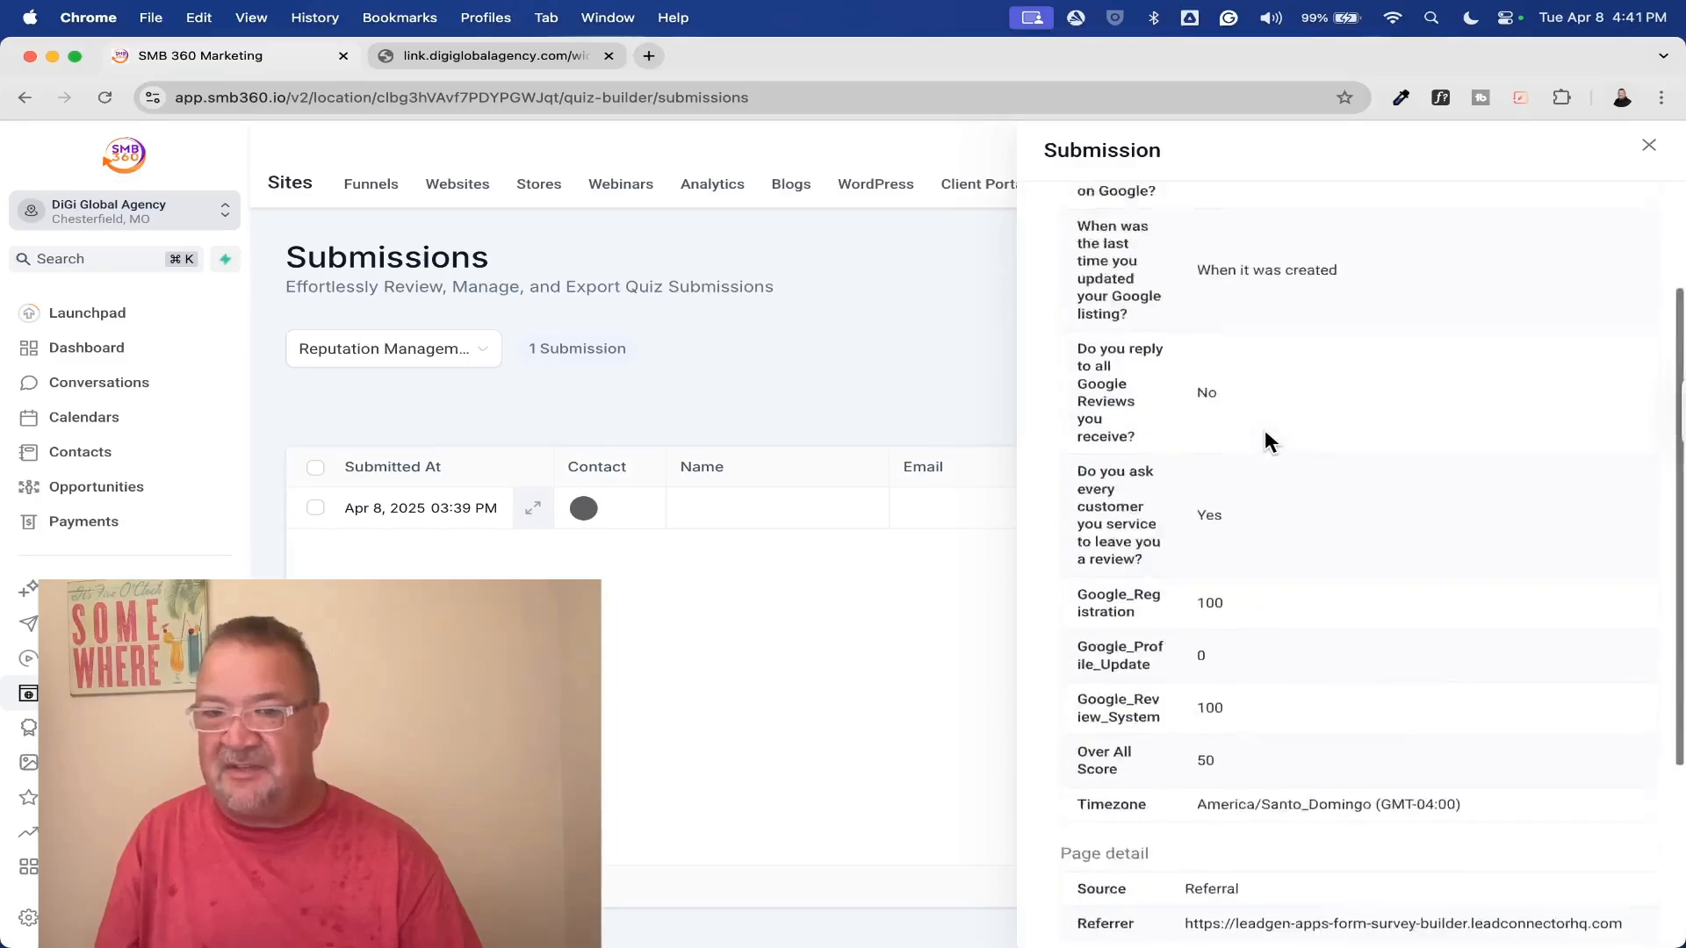
{"action": "left_click", "coordinate": [1647, 147]}
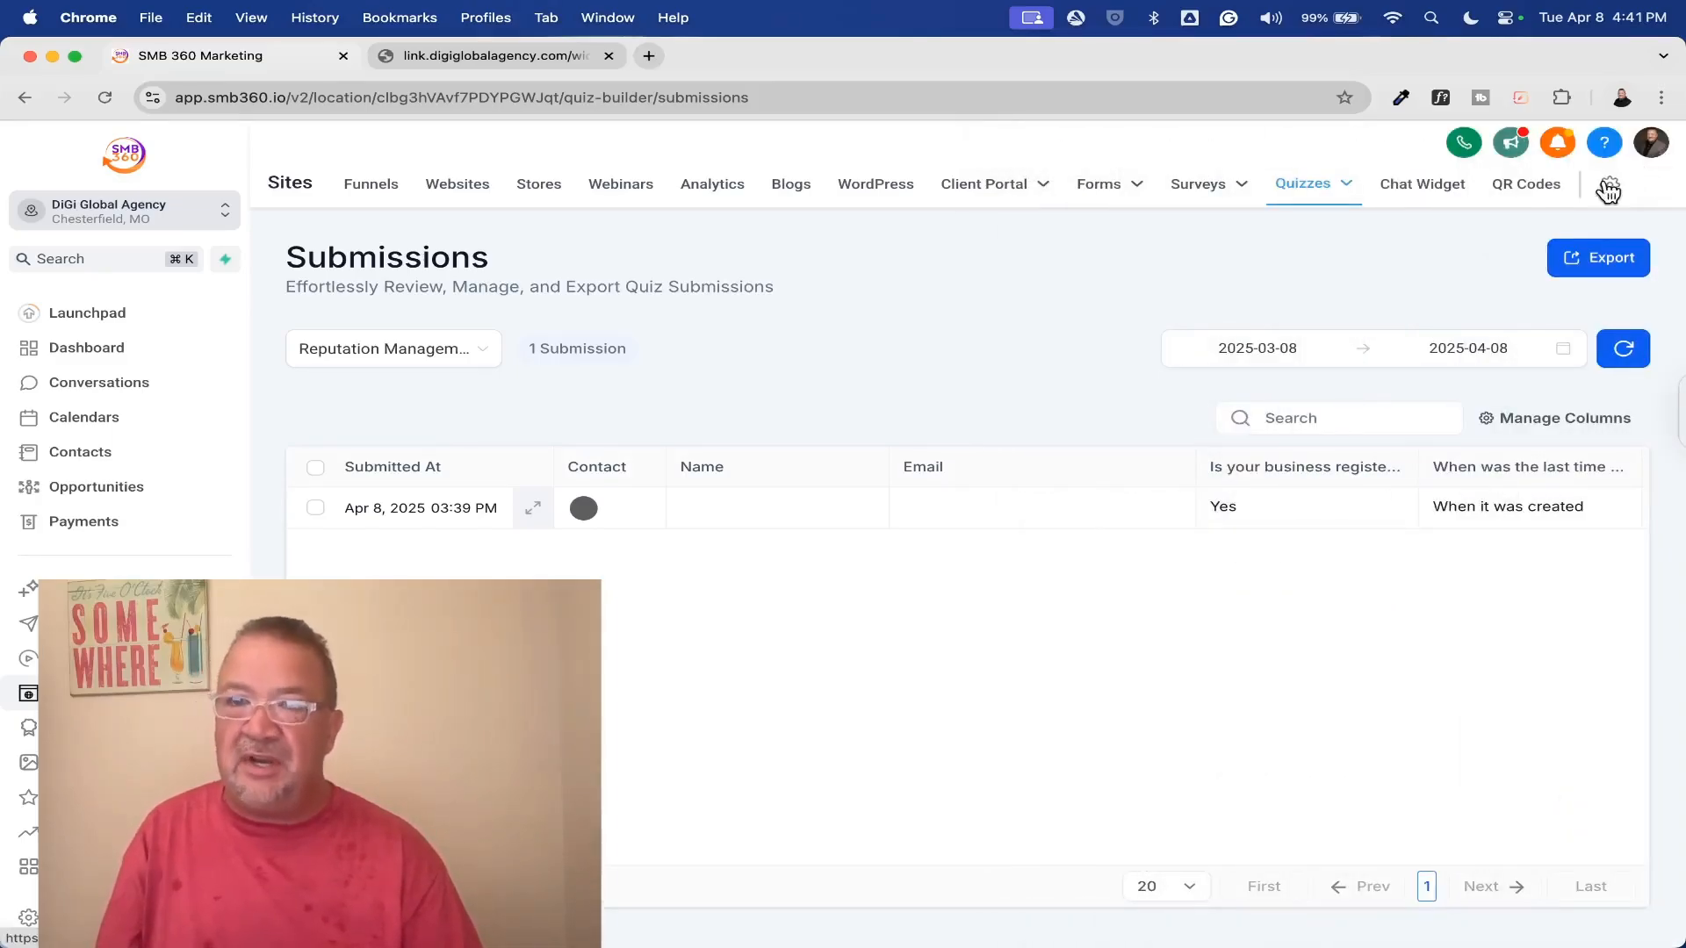